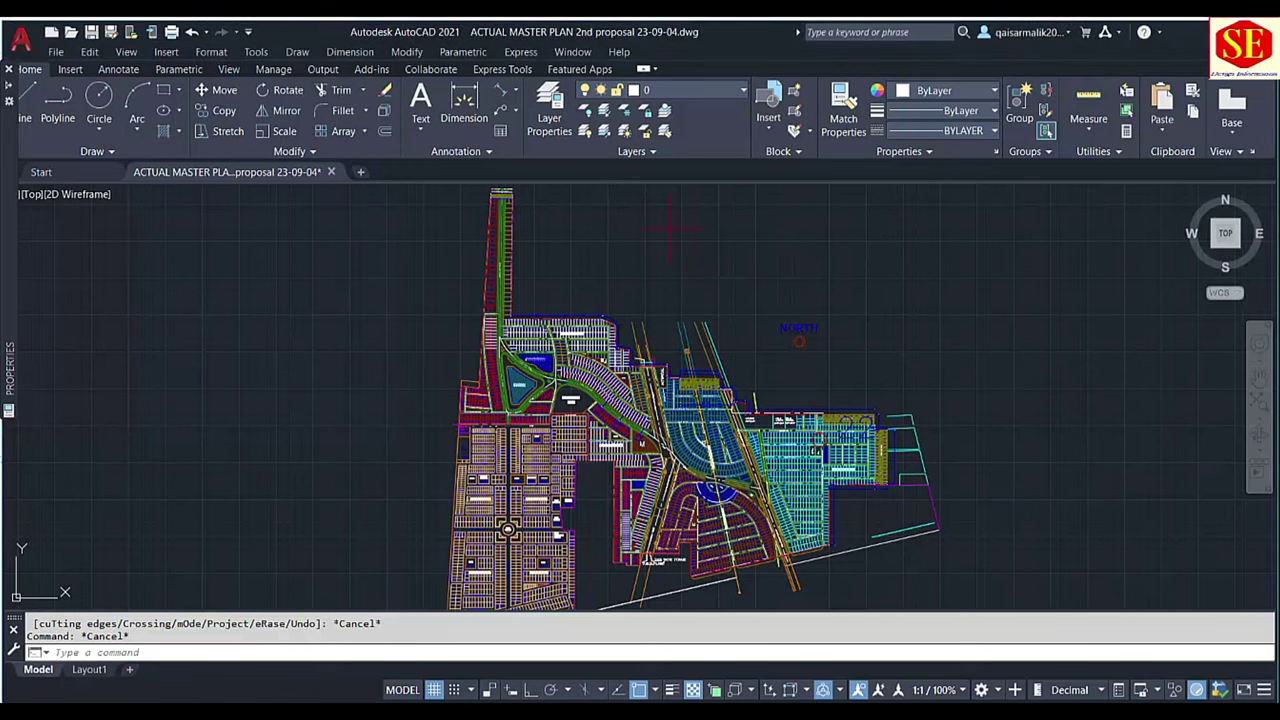
Zoom around the master plan, then regenerate with RE so the satellite image shows underneath
middle_click_drag(668, 299, 668, 272)
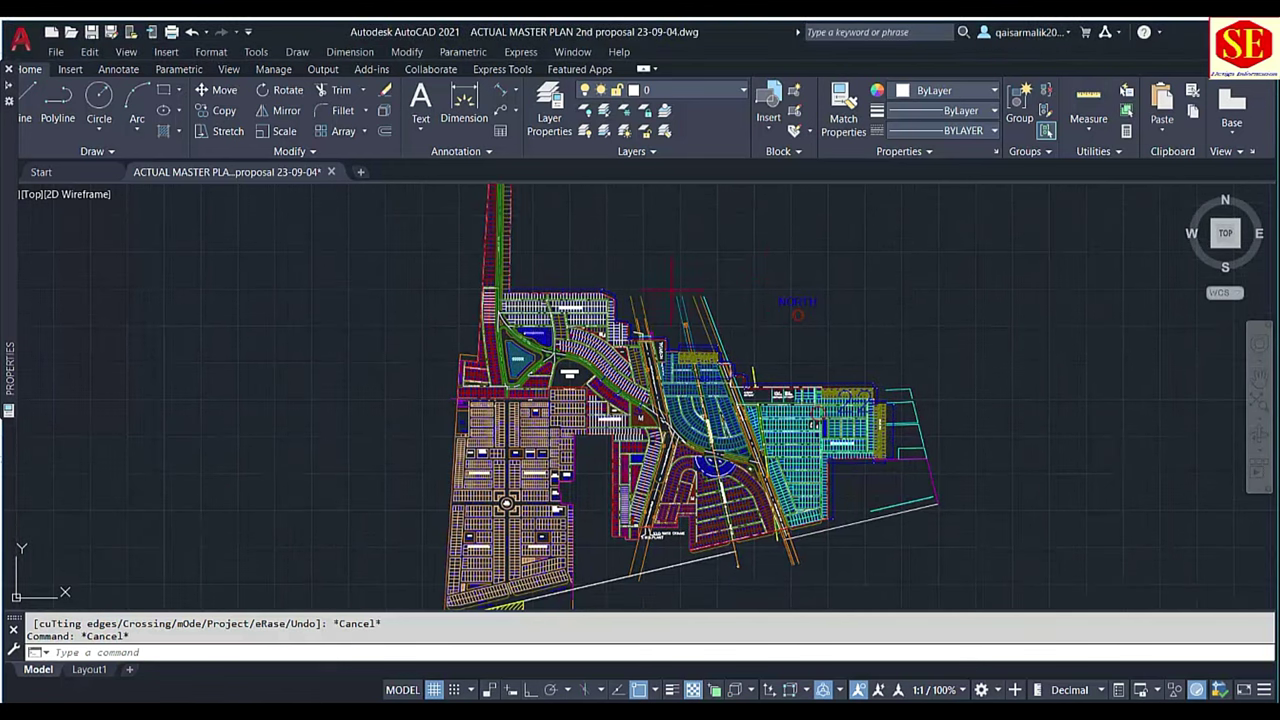
scroll(506, 503, "up", 2)
scroll(520, 480, "up", 3)
scroll(540, 455, "up", 1)
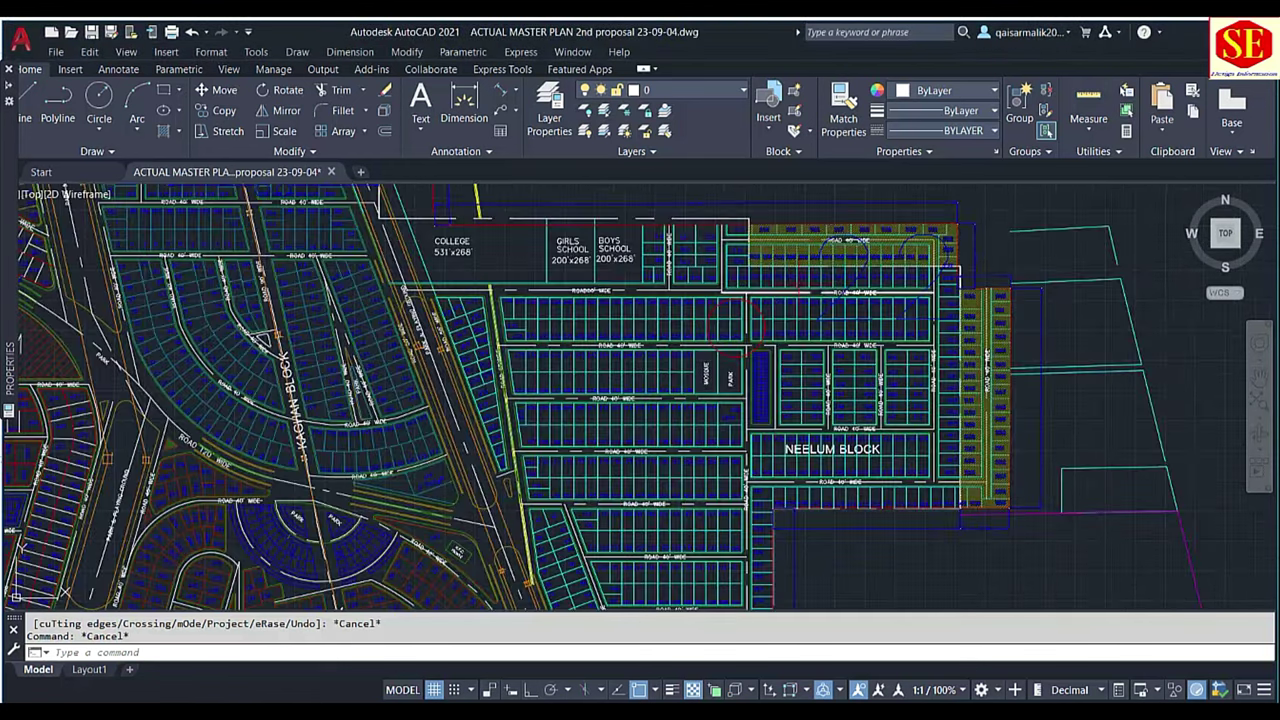
scroll(556, 440, "up", 3)
scroll(553, 440, "down", 5)
scroll(518, 362, "up", 4)
scroll(518, 362, "up", 3)
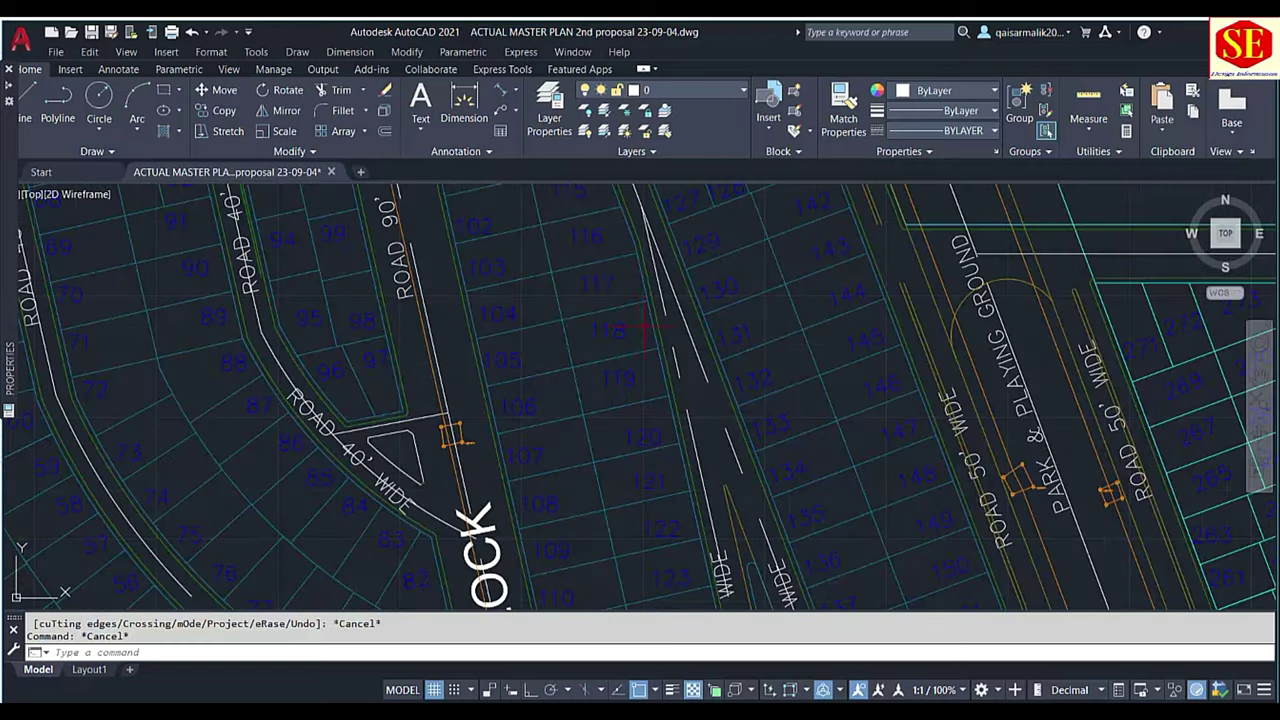
scroll(518, 362, "down", 4)
scroll(478, 366, "down", 5)
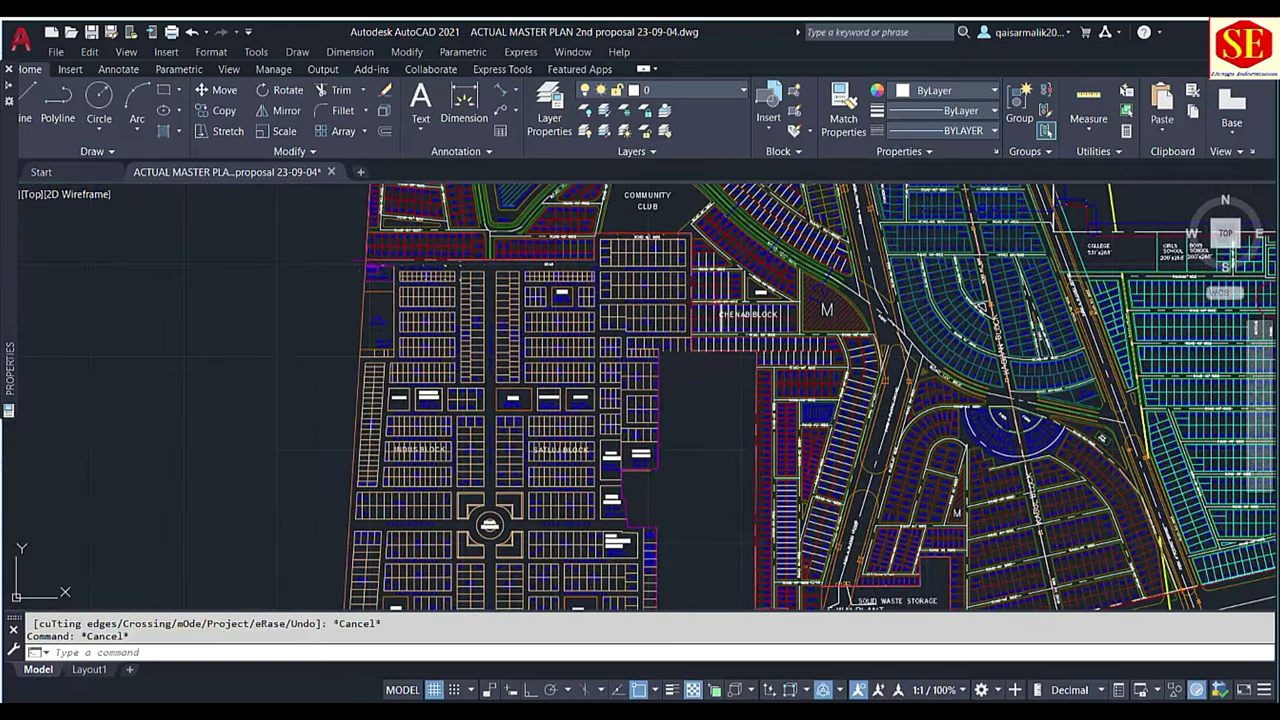
type("re")
key("Return")
type("re")
key("Return")
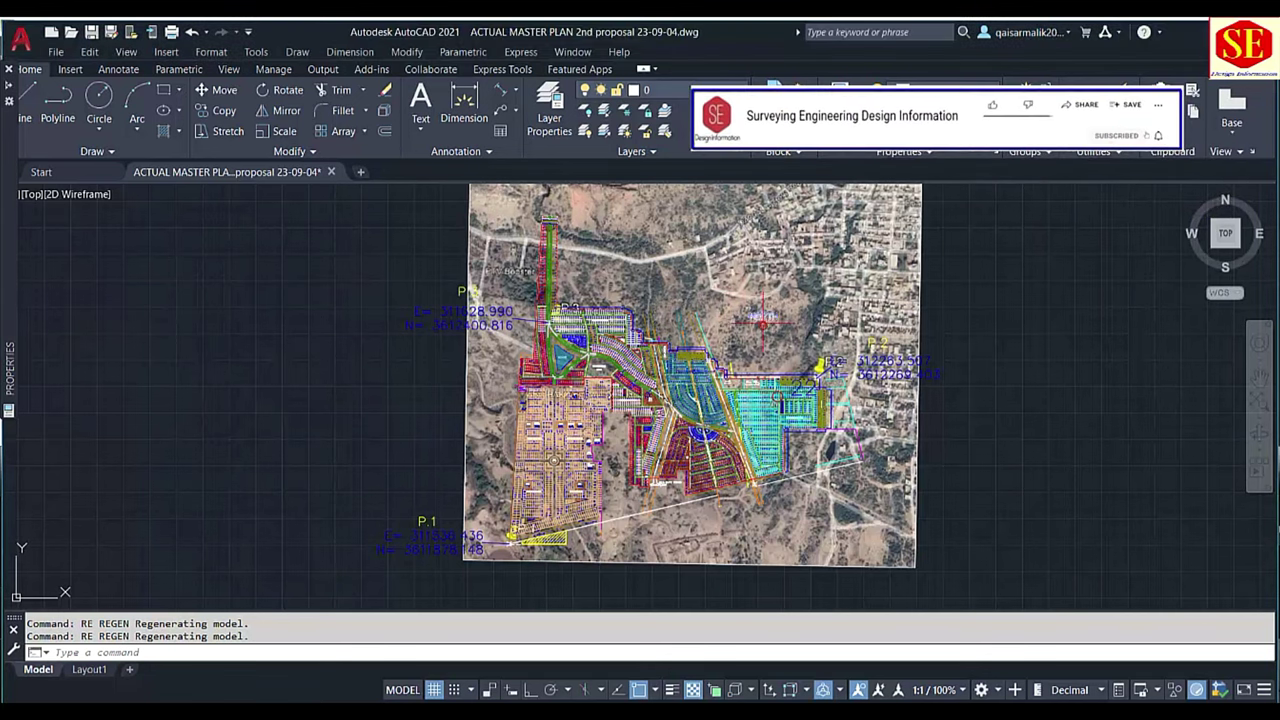
Move the window-selected satellite image with M to a spot right of the master plan
scroll(720, 380, "up", 1)
scroll(700, 360, "up", 1)
scroll(680, 355, "up", 1)
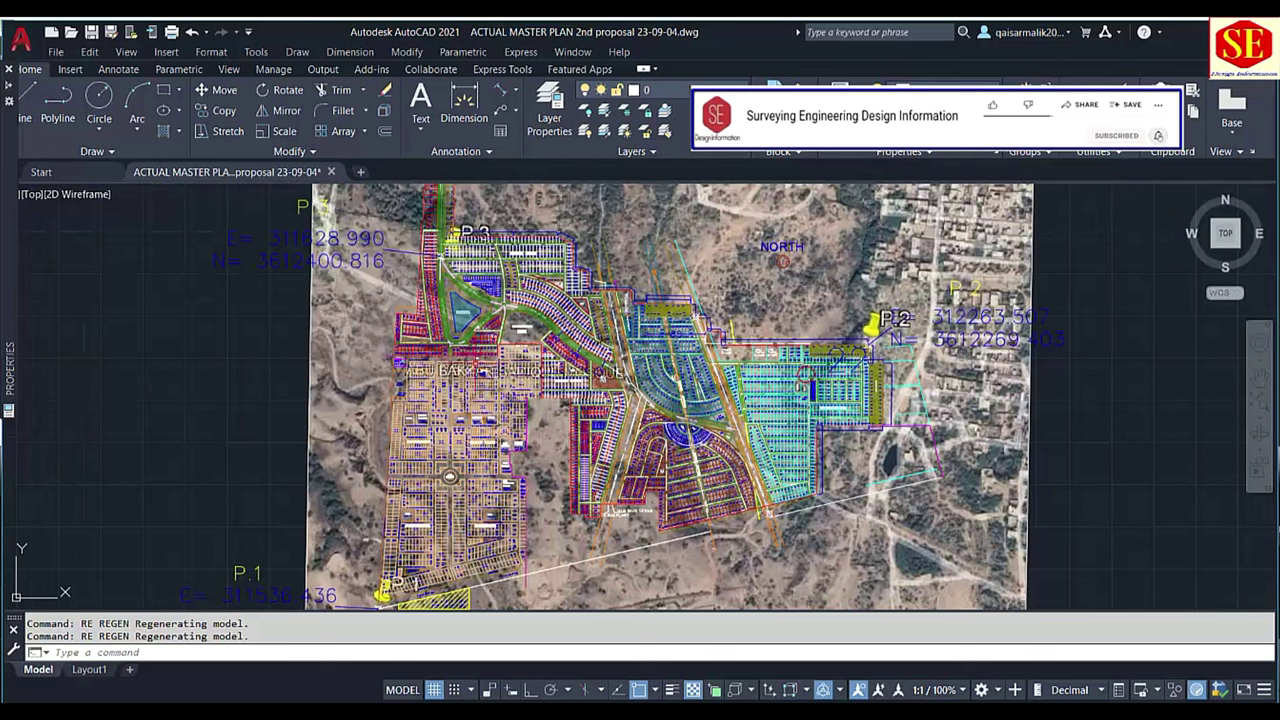
scroll(465, 388, "down", 2)
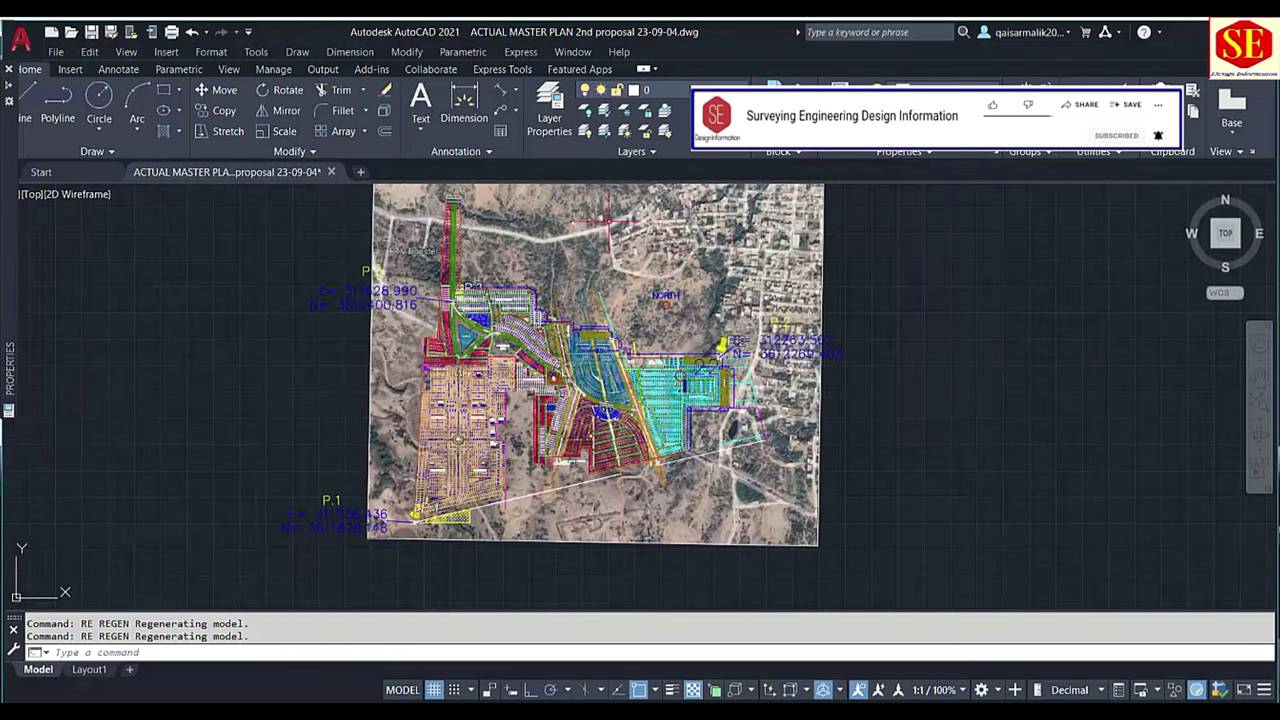
scroll(595, 330, "up", 2)
scroll(515, 323, "down", 2)
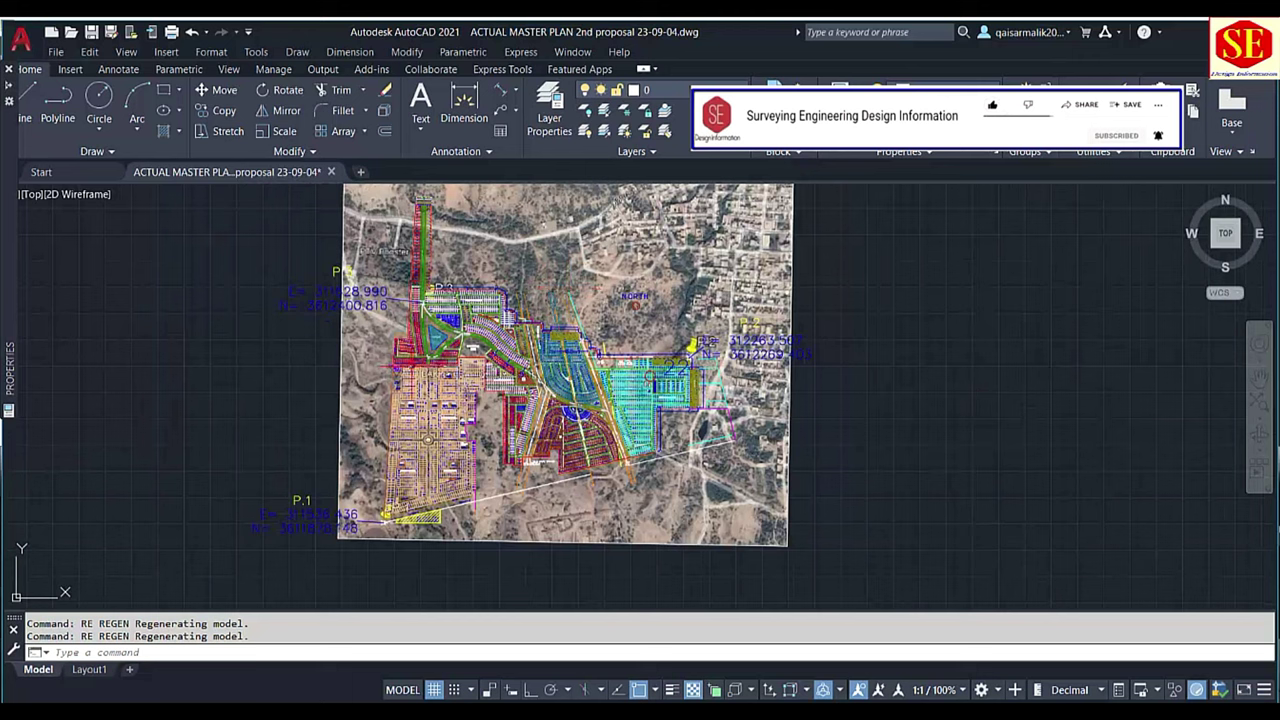
type("m")
key("Return")
left_click_drag(817, 243, 770, 290)
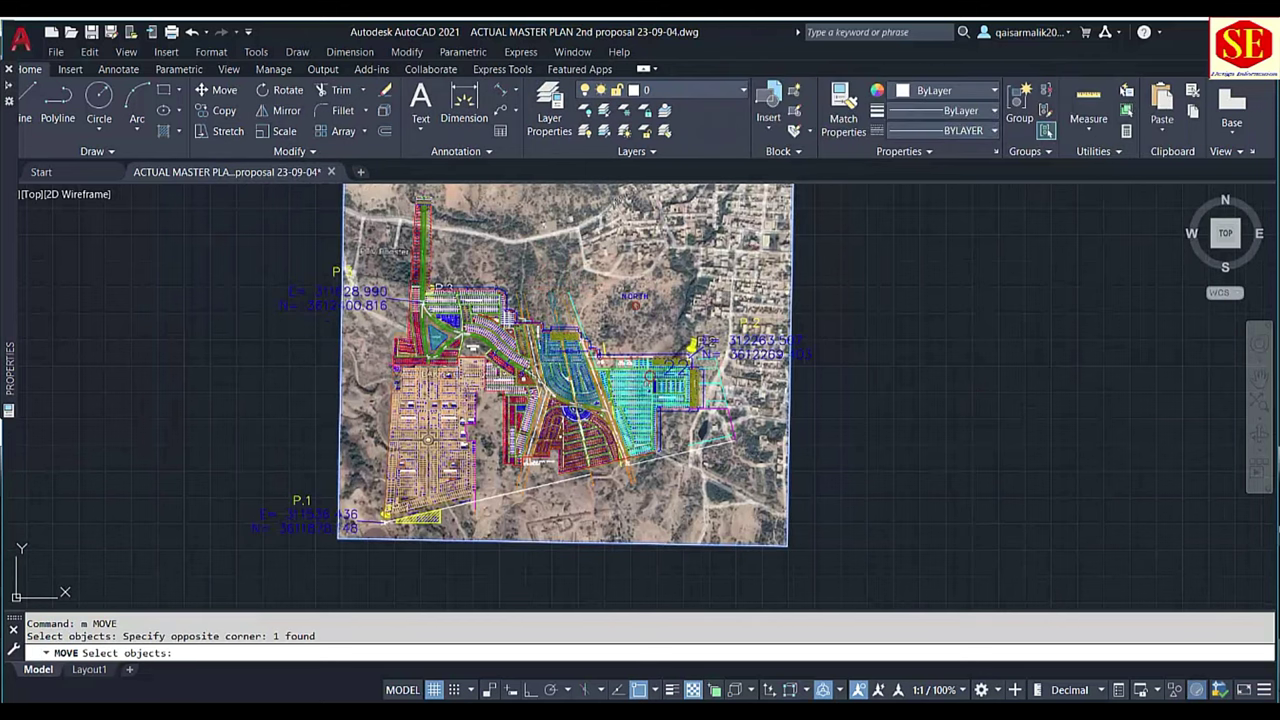
key("Return")
left_click(648, 234)
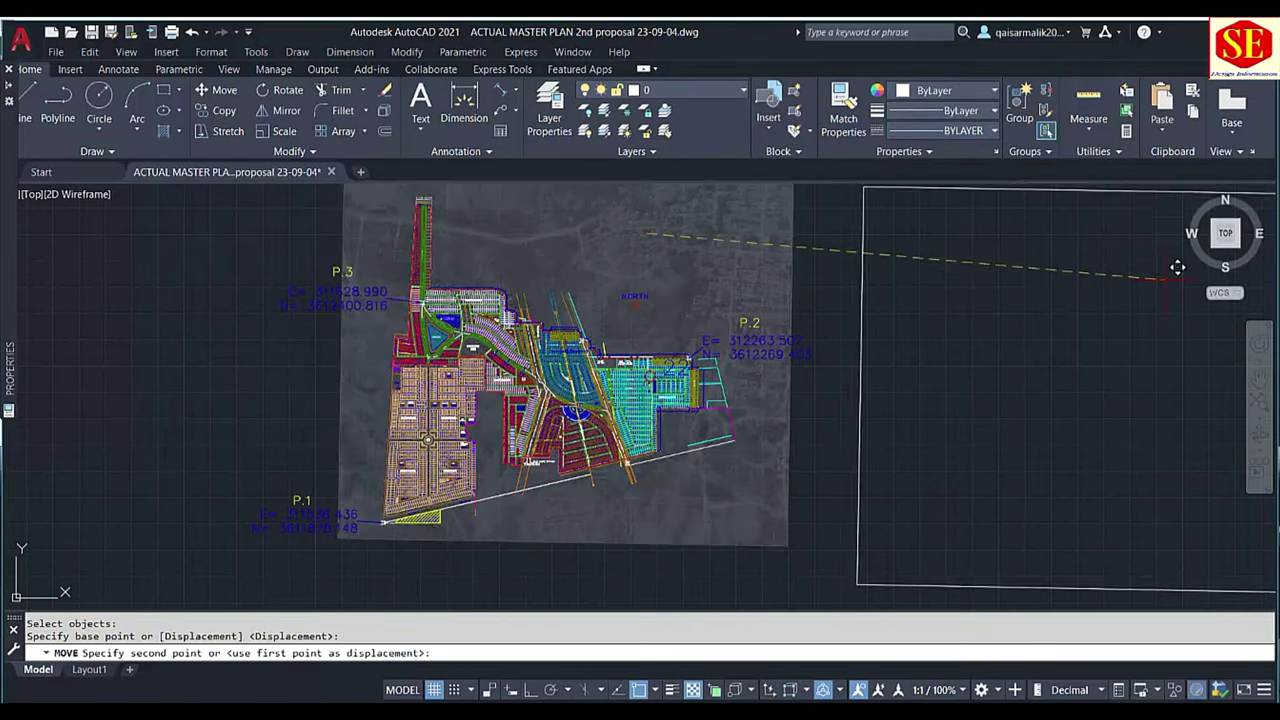
left_click(1090, 280)
scroll(383, 352, "up", 2)
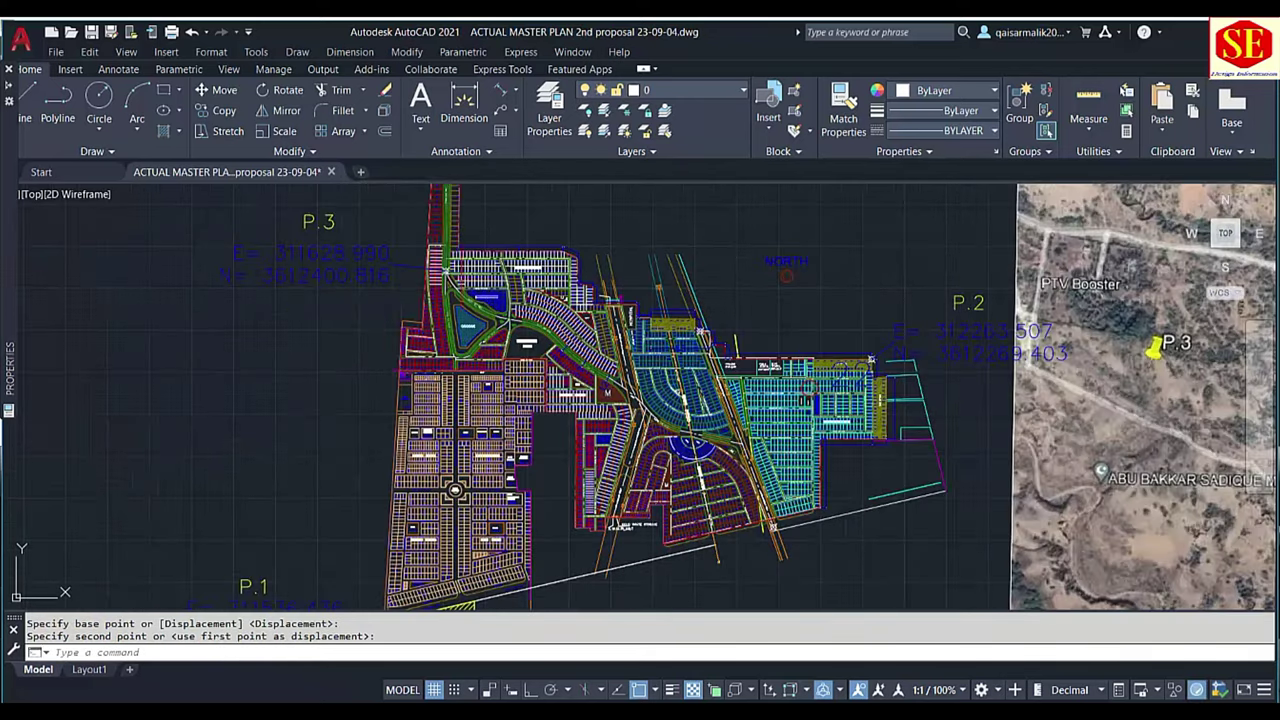
scroll(756, 460, "up", 2)
scroll(756, 460, "up", 1)
scroll(756, 460, "up", 1)
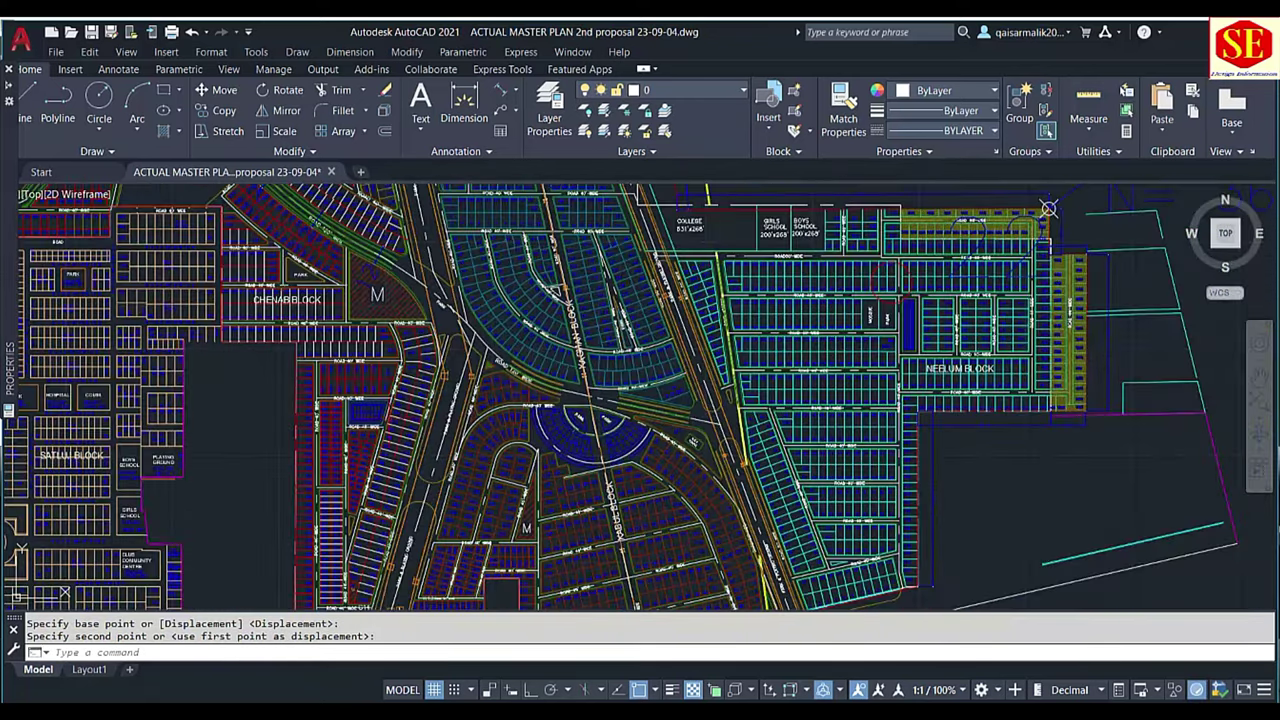
scroll(290, 285, "down", 2)
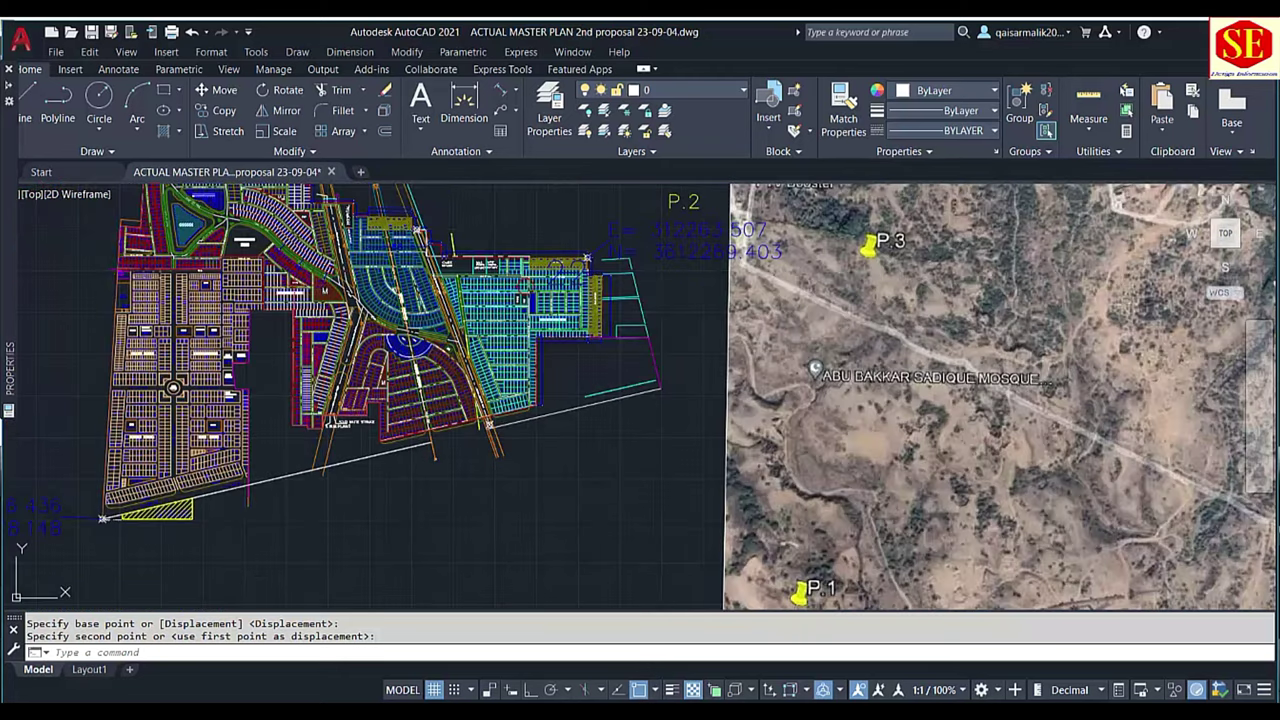
scroll(290, 285, "down", 2)
scroll(320, 277, "down", 2)
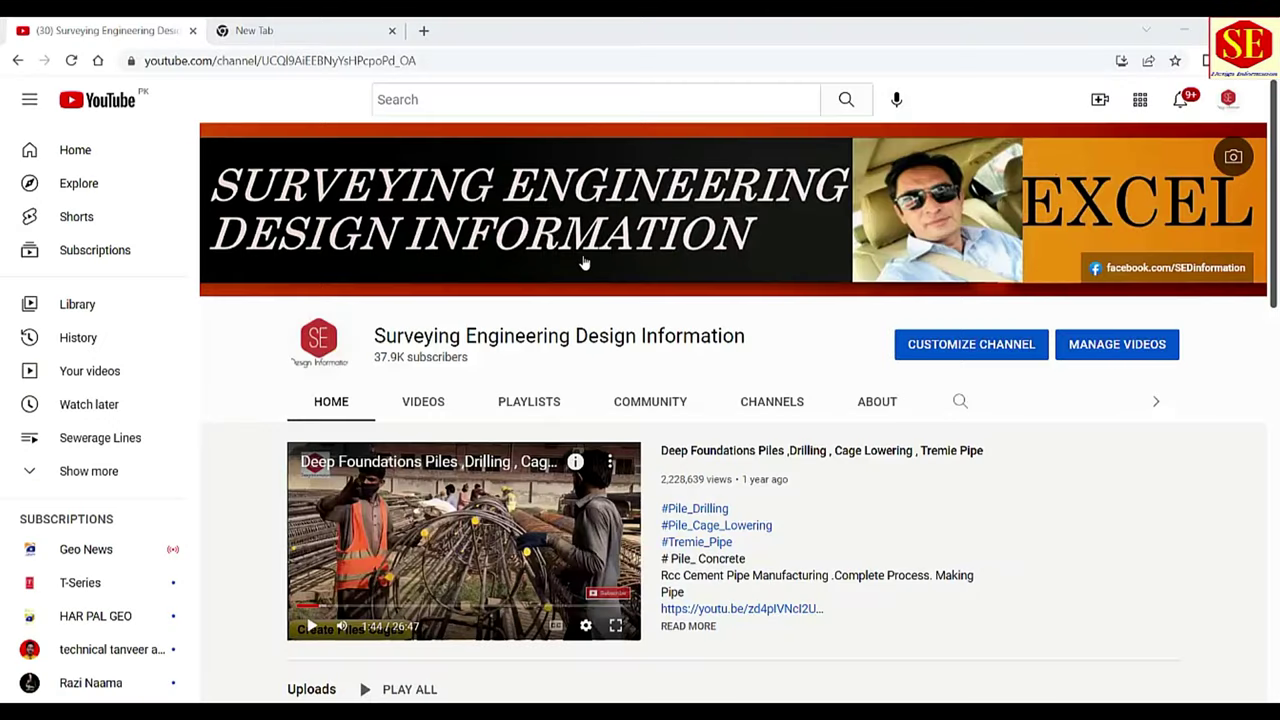
Search Google for 'google earth' in the new tab and open the Earth Versions page
left_click(290, 27)
left_click(495, 362)
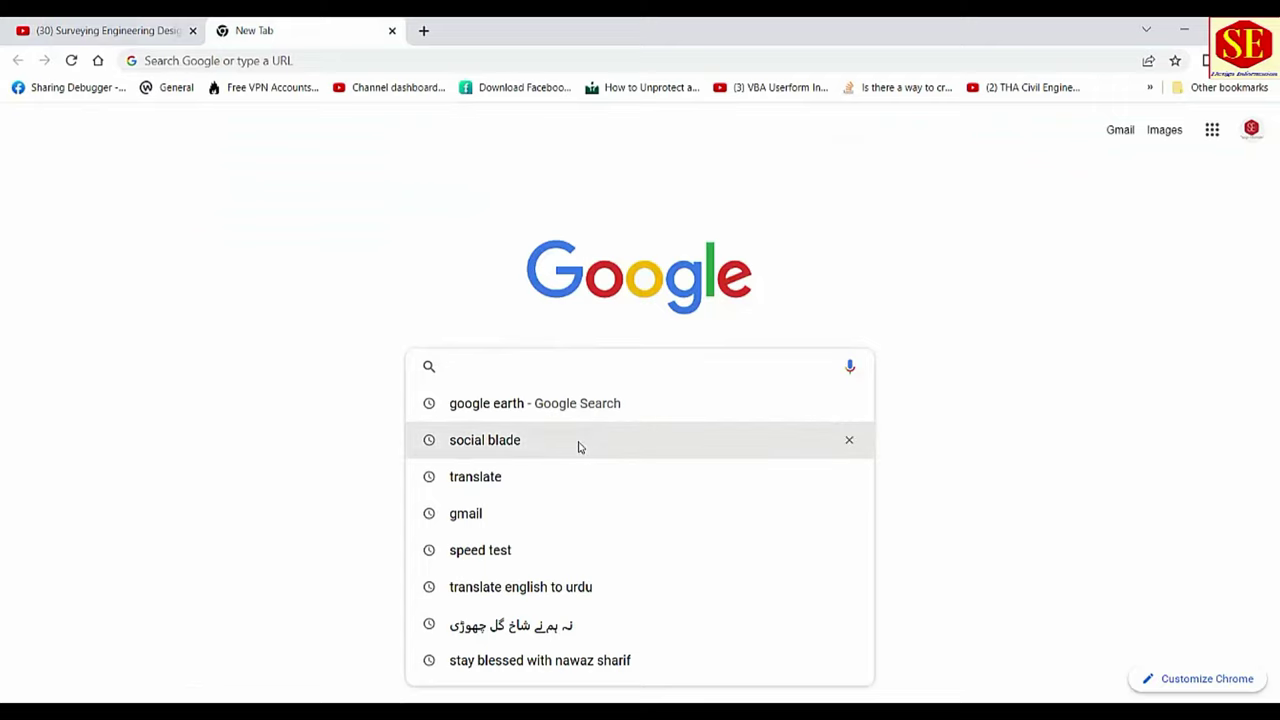
type("google earth")
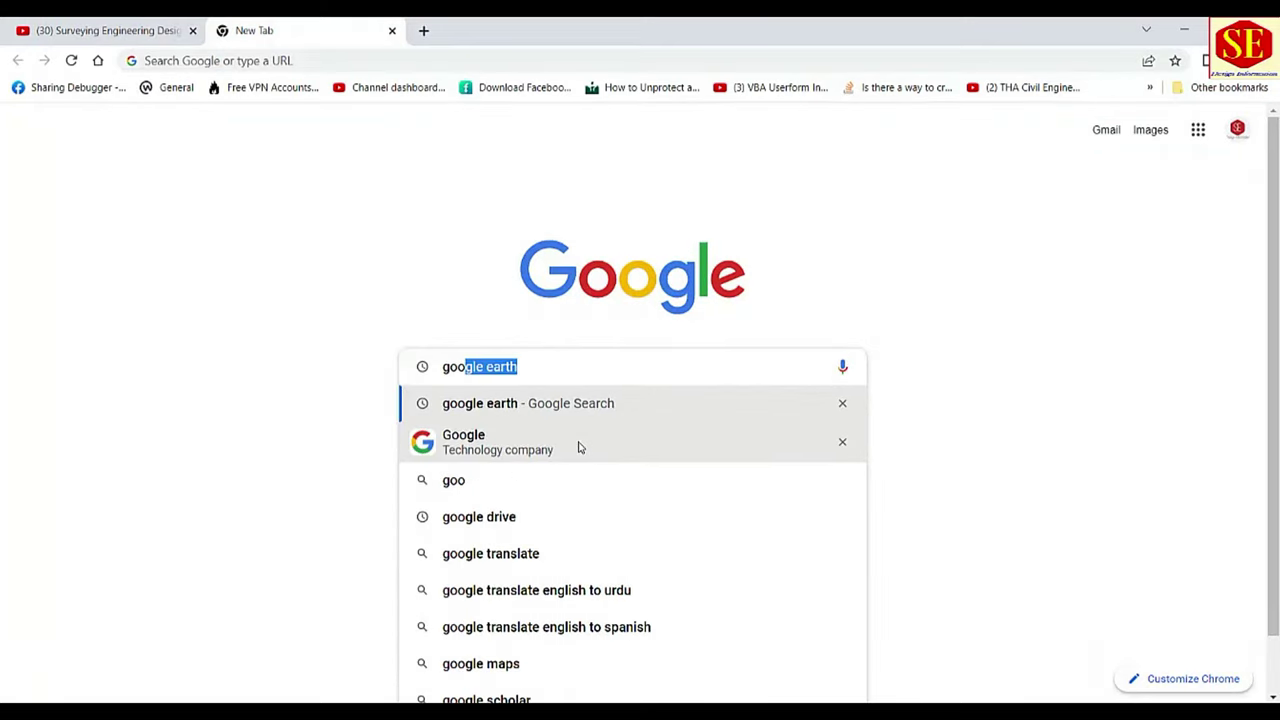
left_click(468, 404)
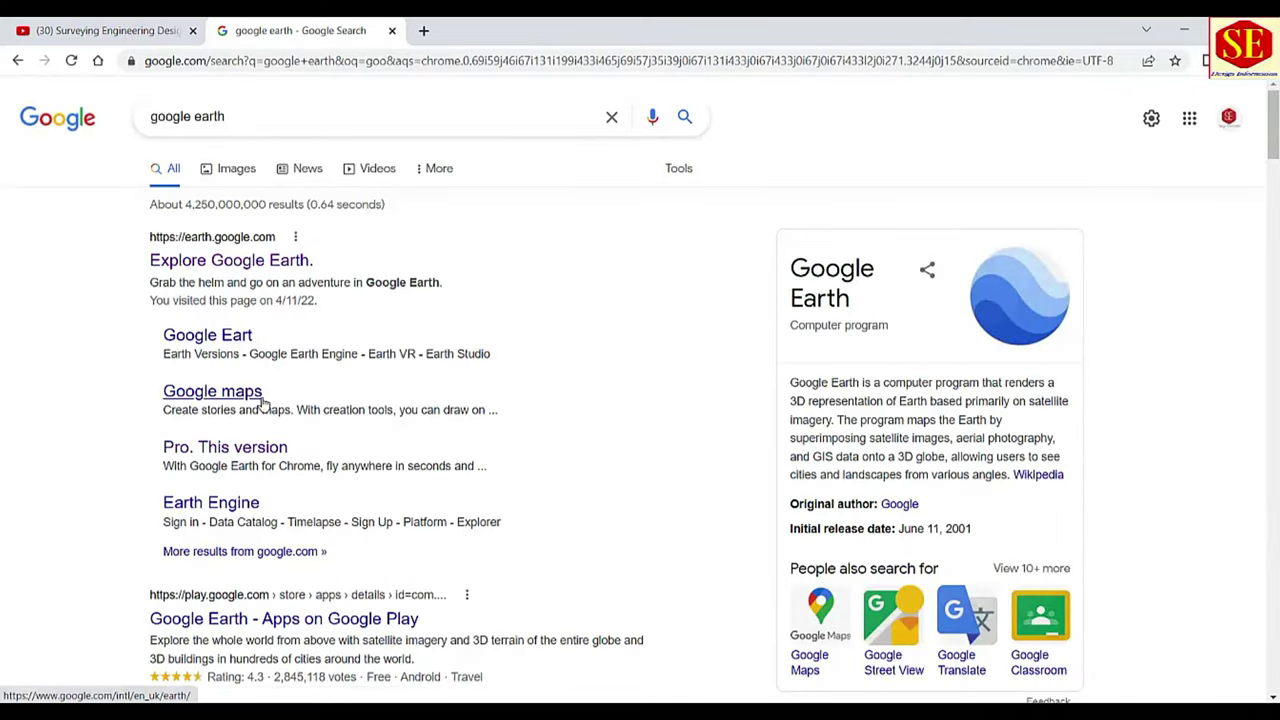
left_click(270, 447)
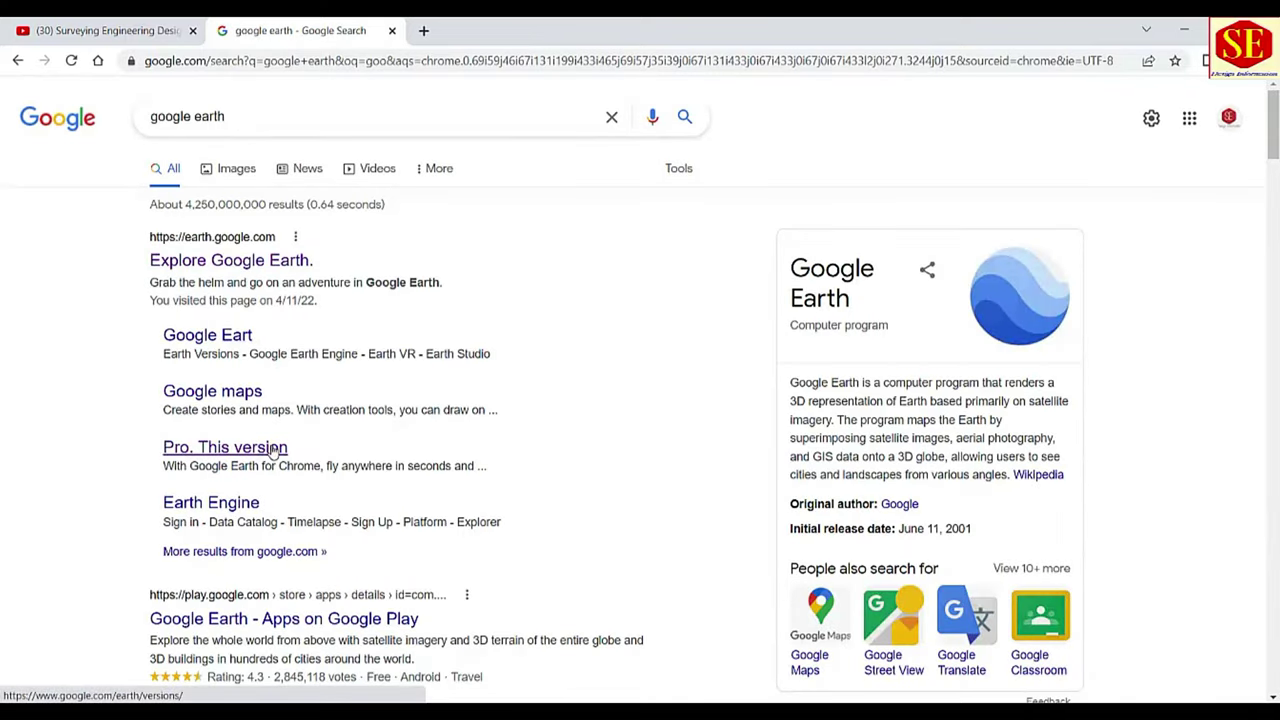
left_click(272, 452)
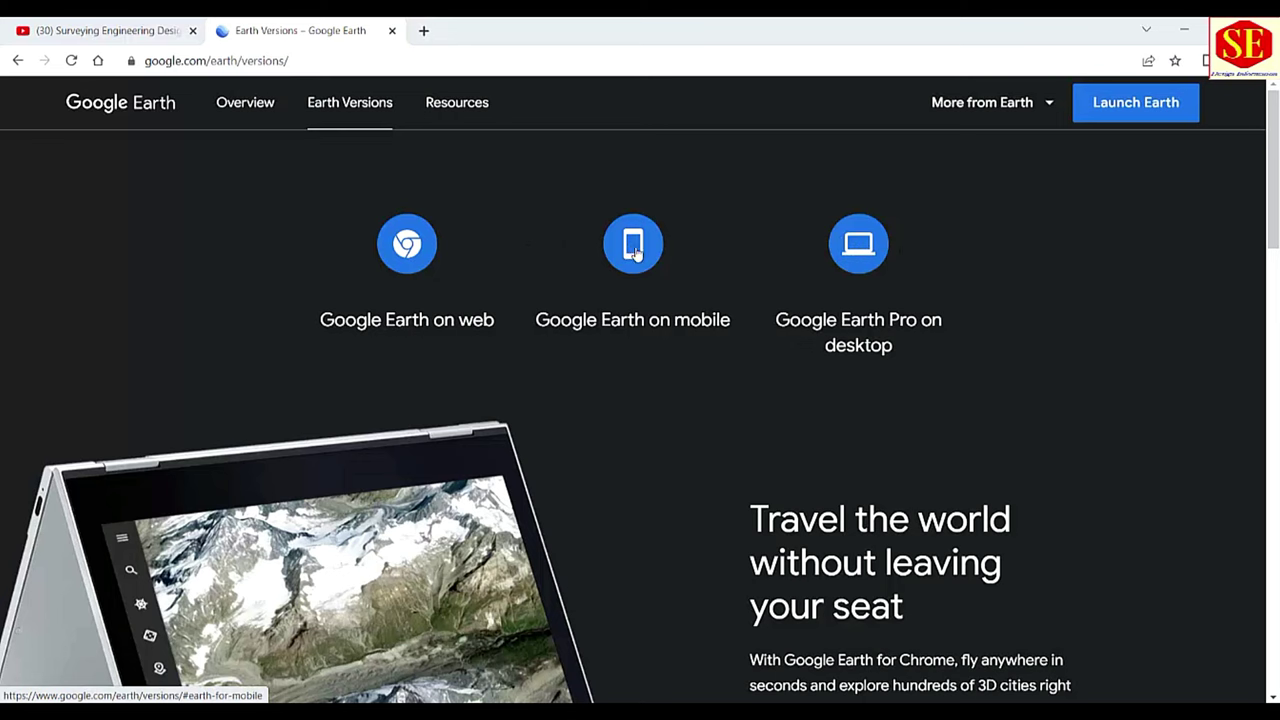
Download Google Earth Pro on desktop, accepting the terms and keeping the file, then run the installer
left_click(857, 243)
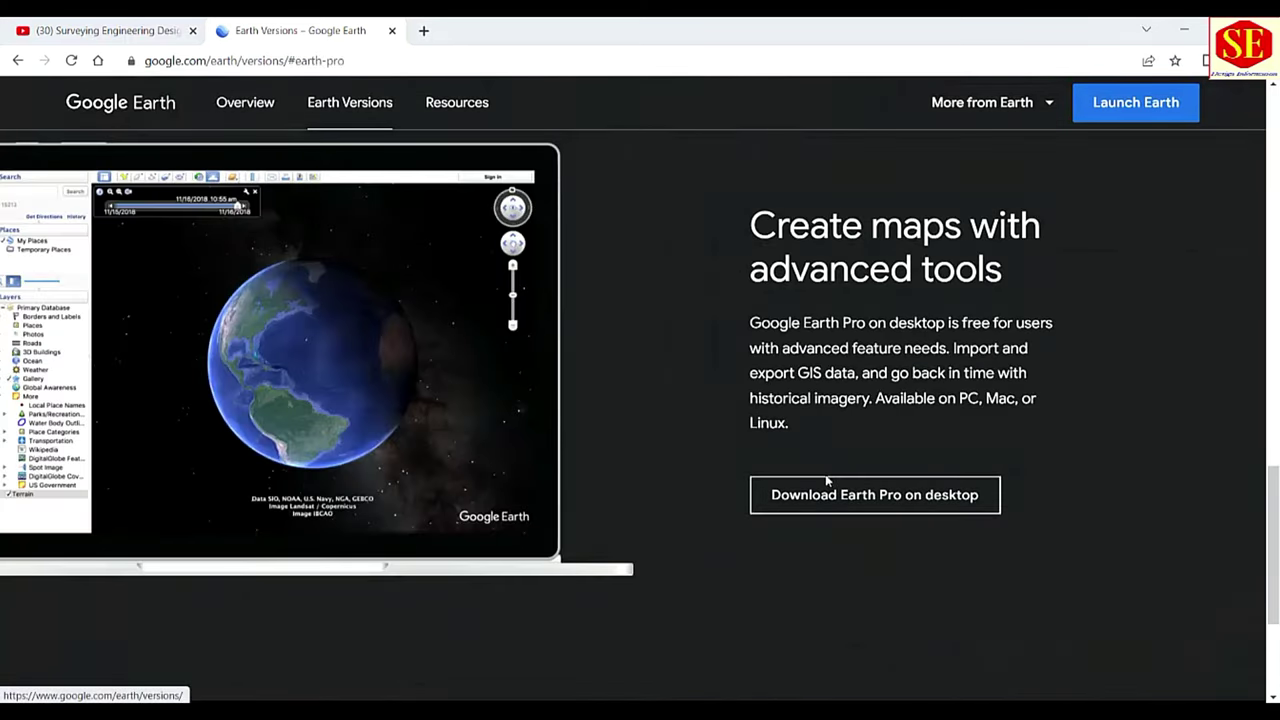
left_click(834, 494)
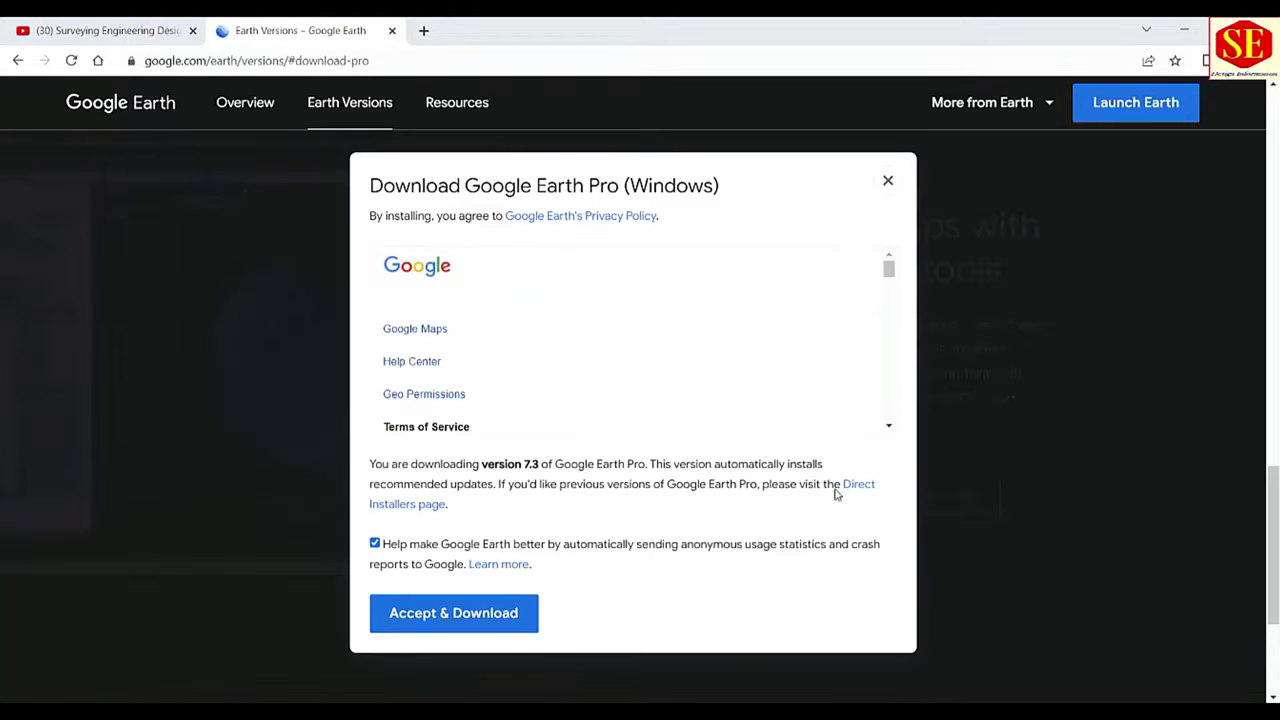
scroll(549, 377, "down", 2)
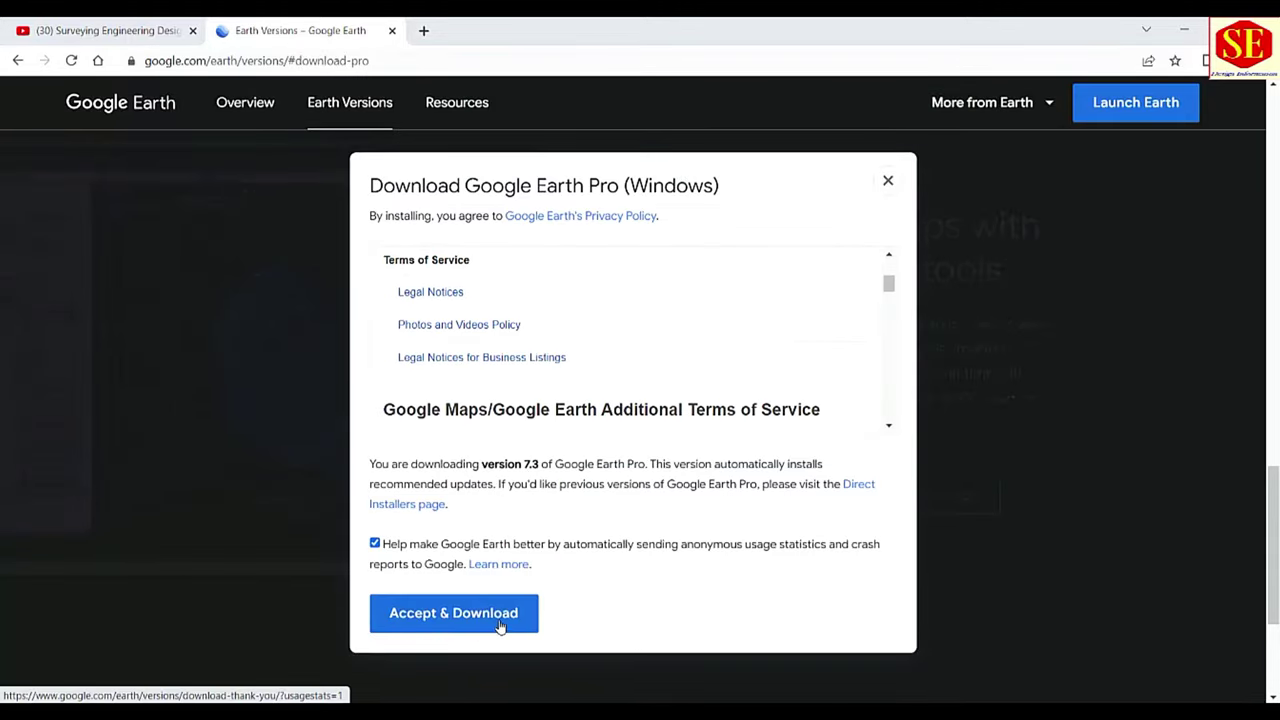
left_click(500, 625)
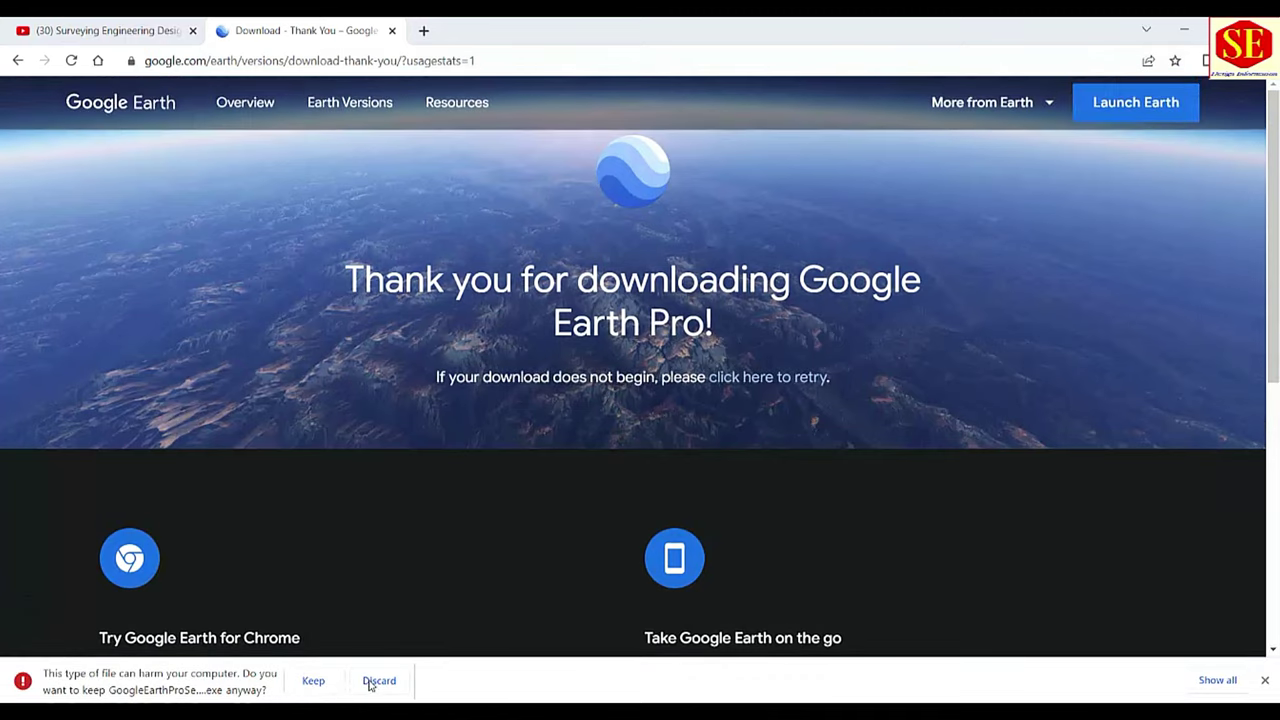
left_click(313, 681)
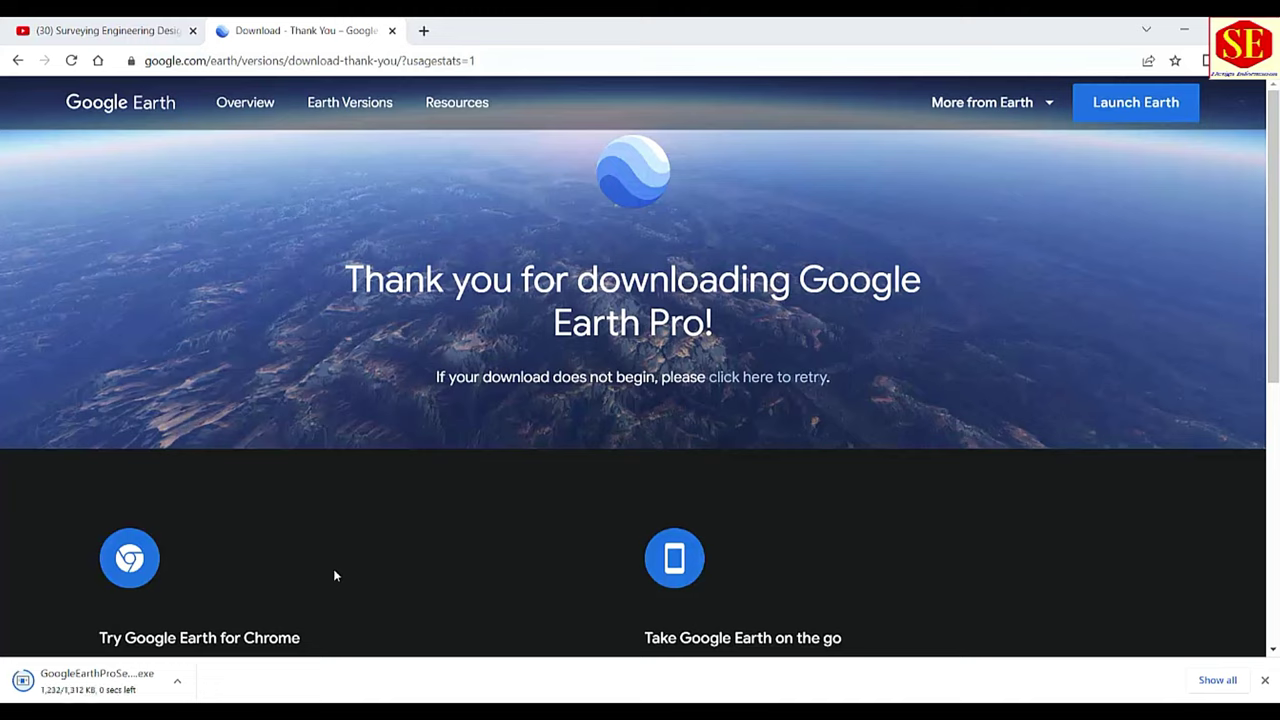
left_click(177, 683)
left_click(229, 574)
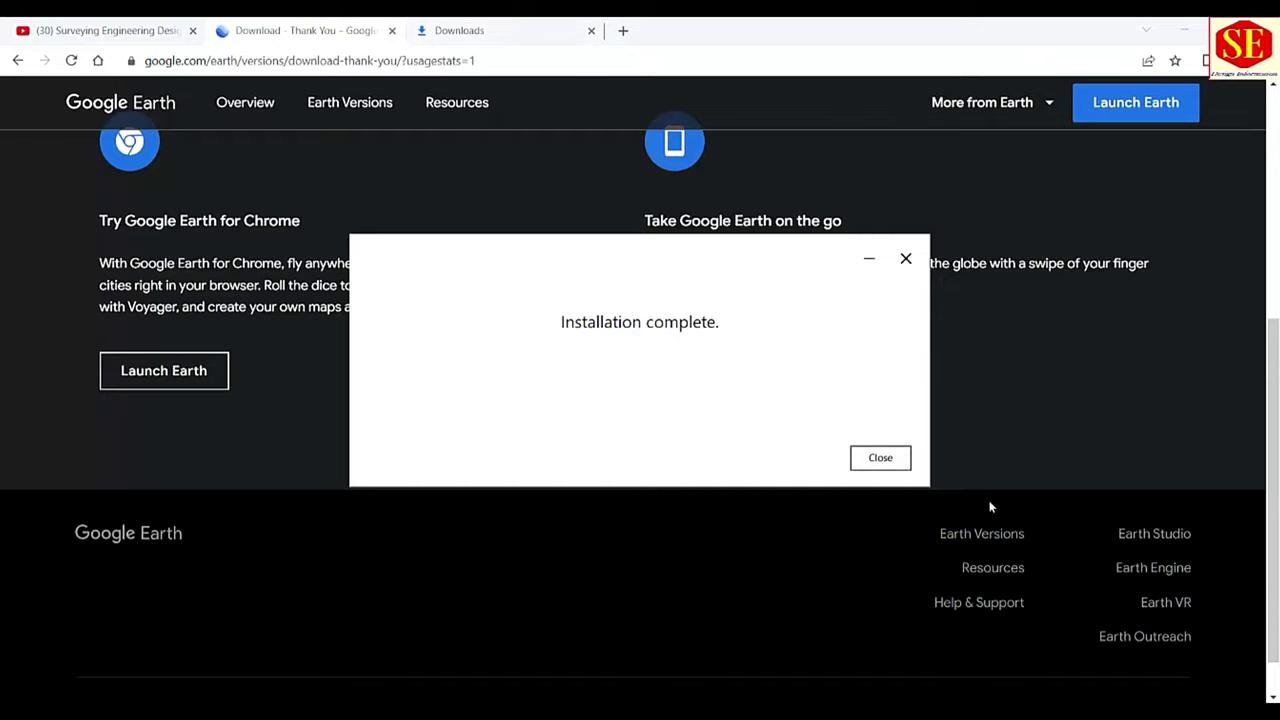
Close the finished installer and launch Google Earth Pro from its desktop icon
left_click(901, 468)
left_click(1184, 30)
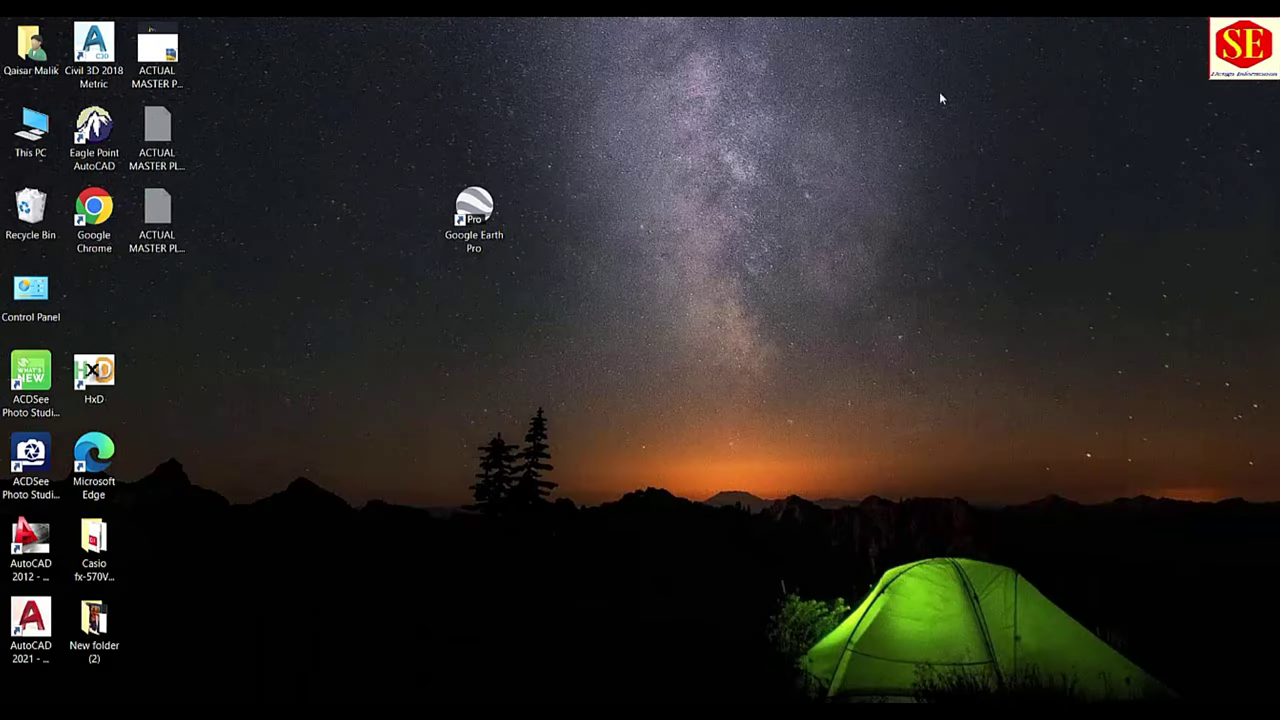
double_click(472, 210)
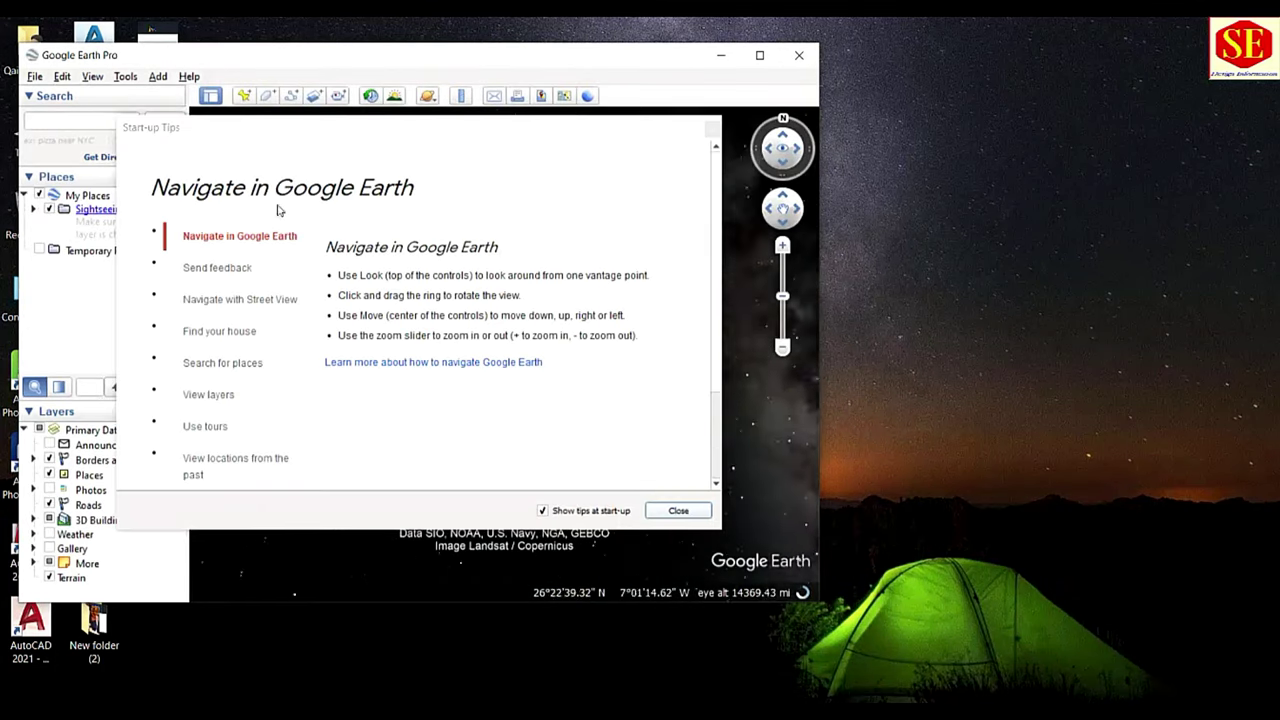
Turn off start-up tips, maximize Google Earth and spin the globe toward Africa
left_click(542, 511)
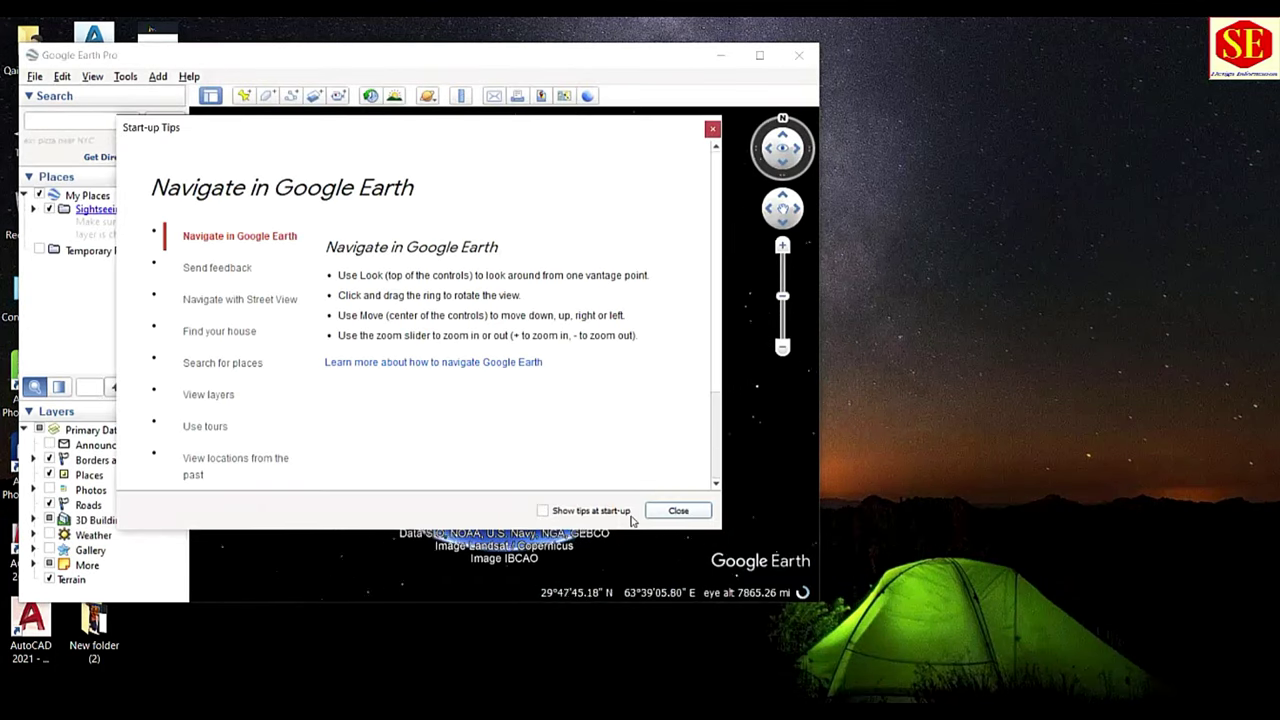
left_click(678, 511)
left_click(762, 56)
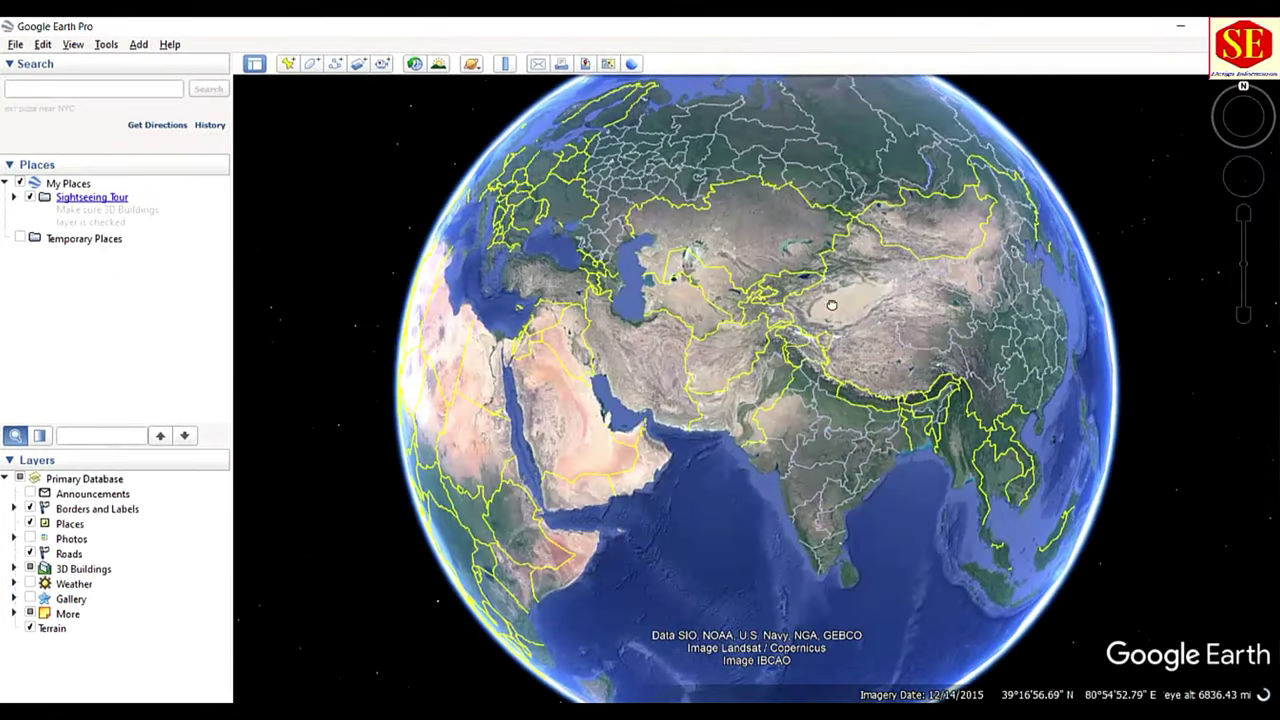
left_click_drag(756, 347, 774, 379)
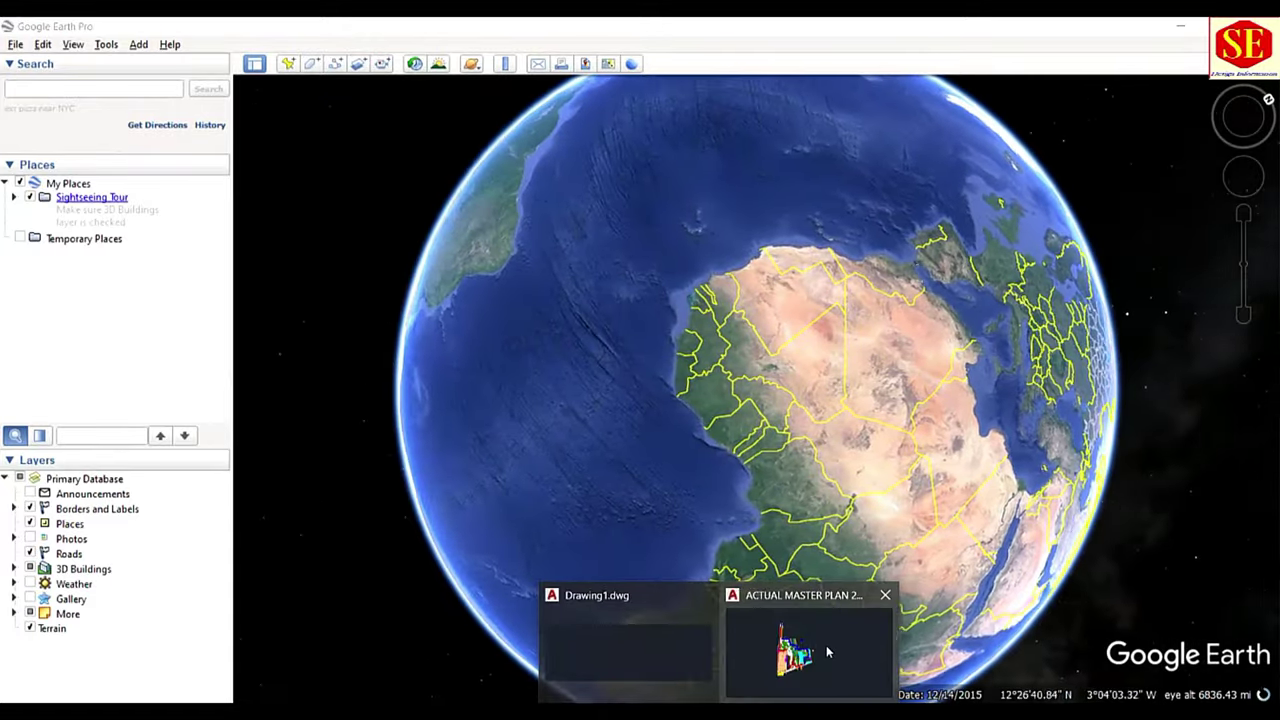
left_click(827, 647)
scroll(440, 390, "up", 5)
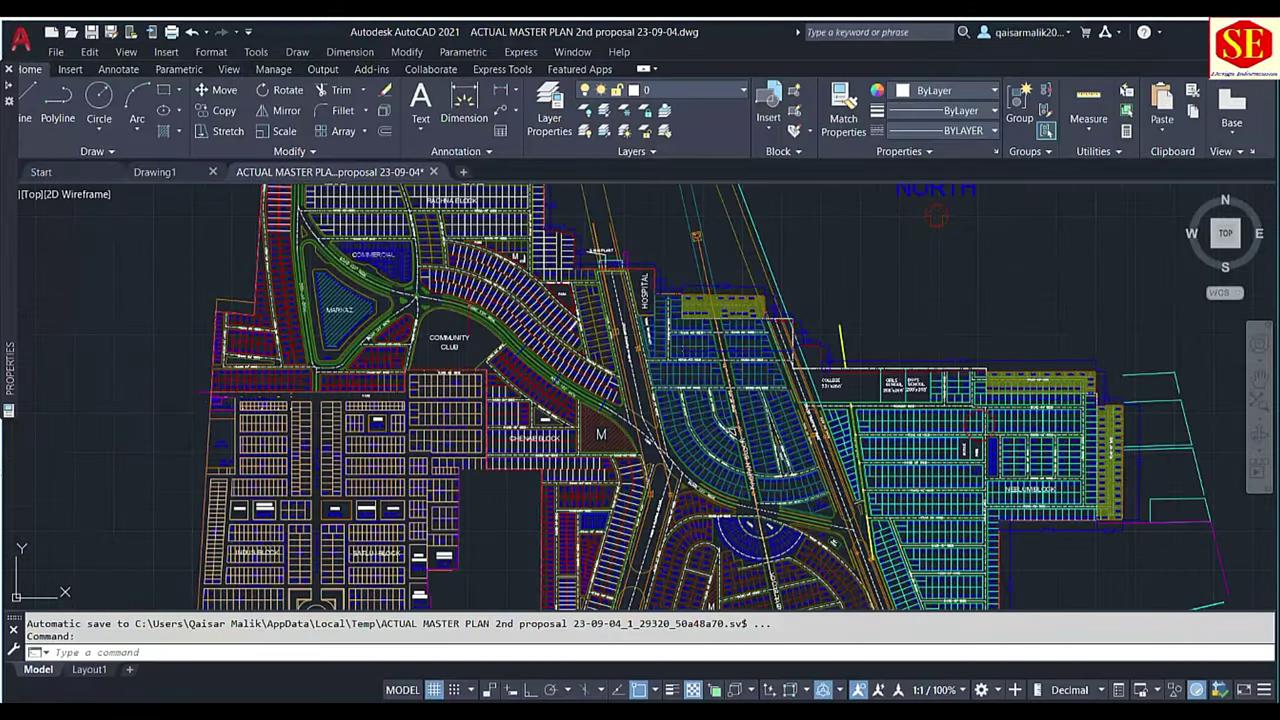
scroll(555, 416, "down", 4)
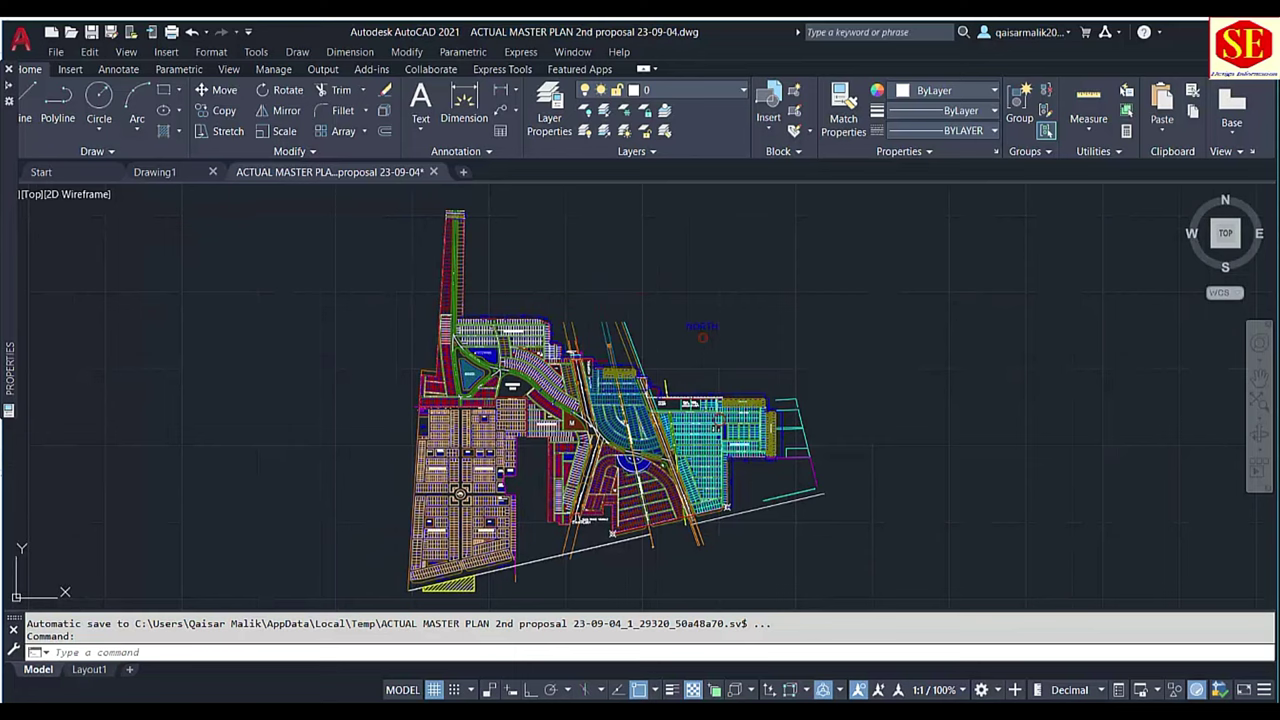
left_click(833, 695)
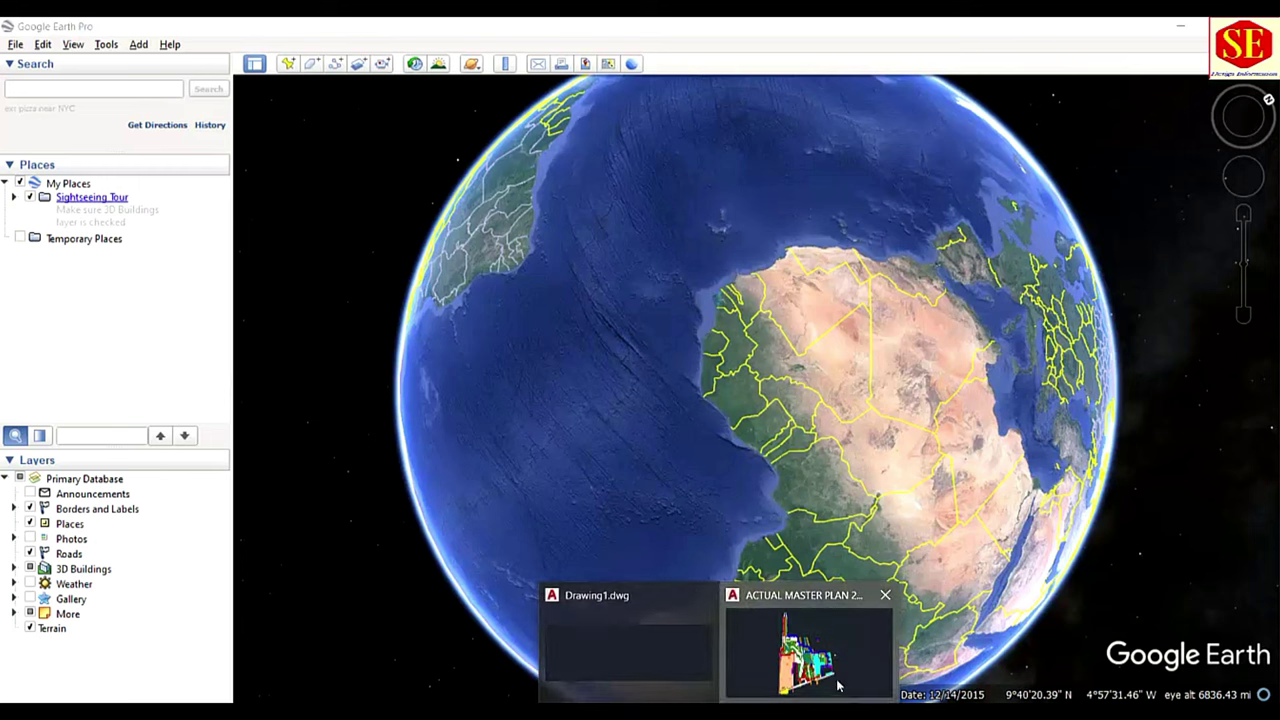
left_click(800, 645)
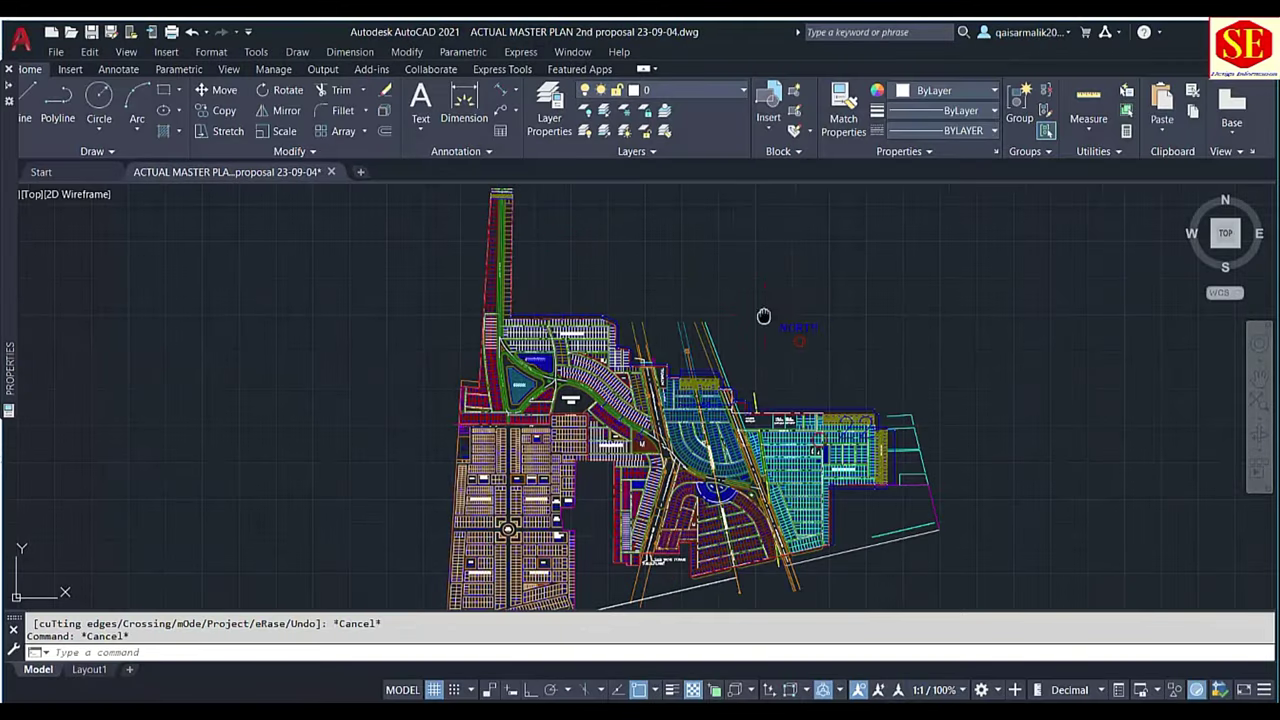
middle_click_drag(763, 316, 760, 290)
scroll(792, 430, "up", 1)
scroll(792, 430, "up", 3)
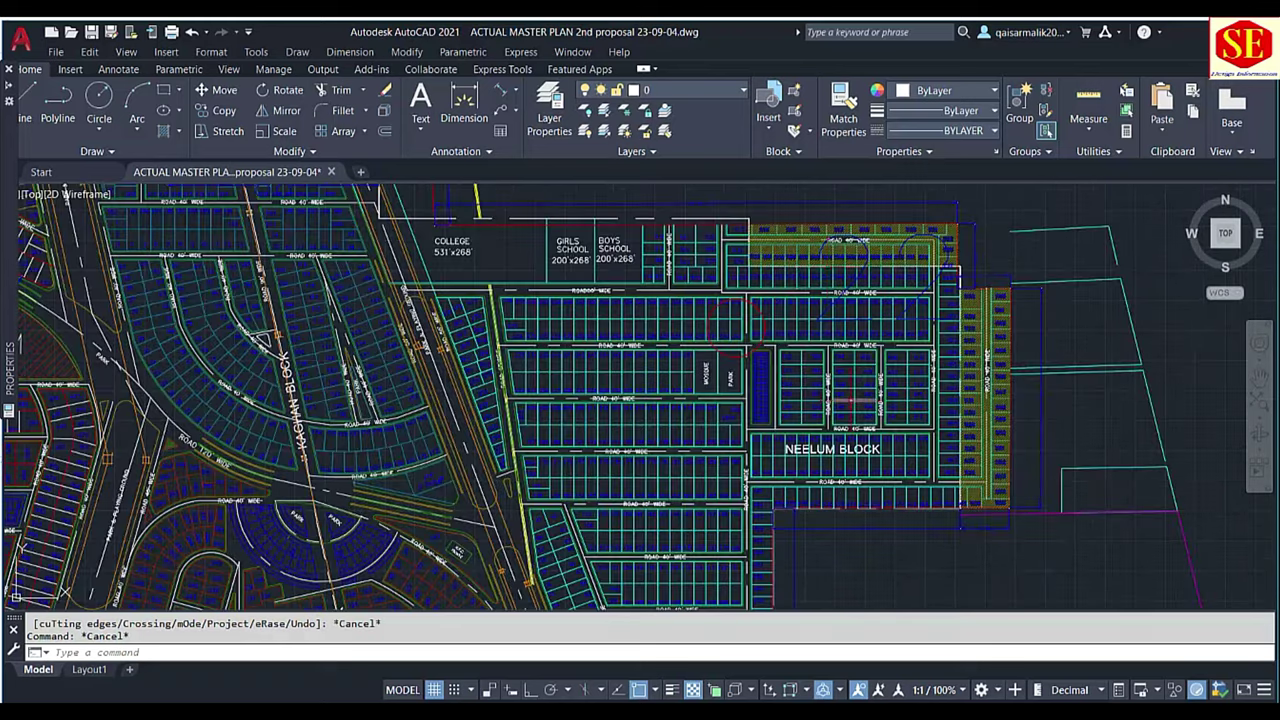
scroll(792, 430, "up", 2)
scroll(792, 430, "up", 2)
scroll(668, 340, "down", 3)
scroll(668, 340, "up", 5)
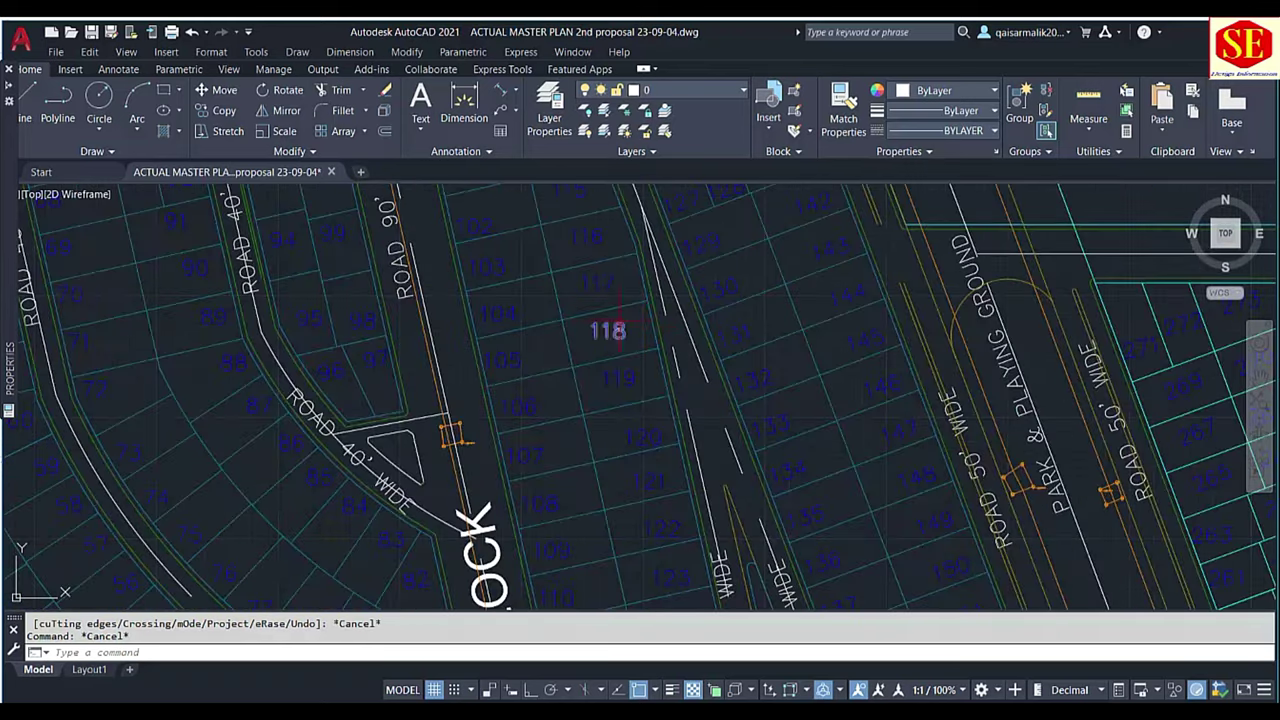
scroll(668, 340, "down", 5)
scroll(668, 340, "up", 1)
scroll(668, 340, "down", 5)
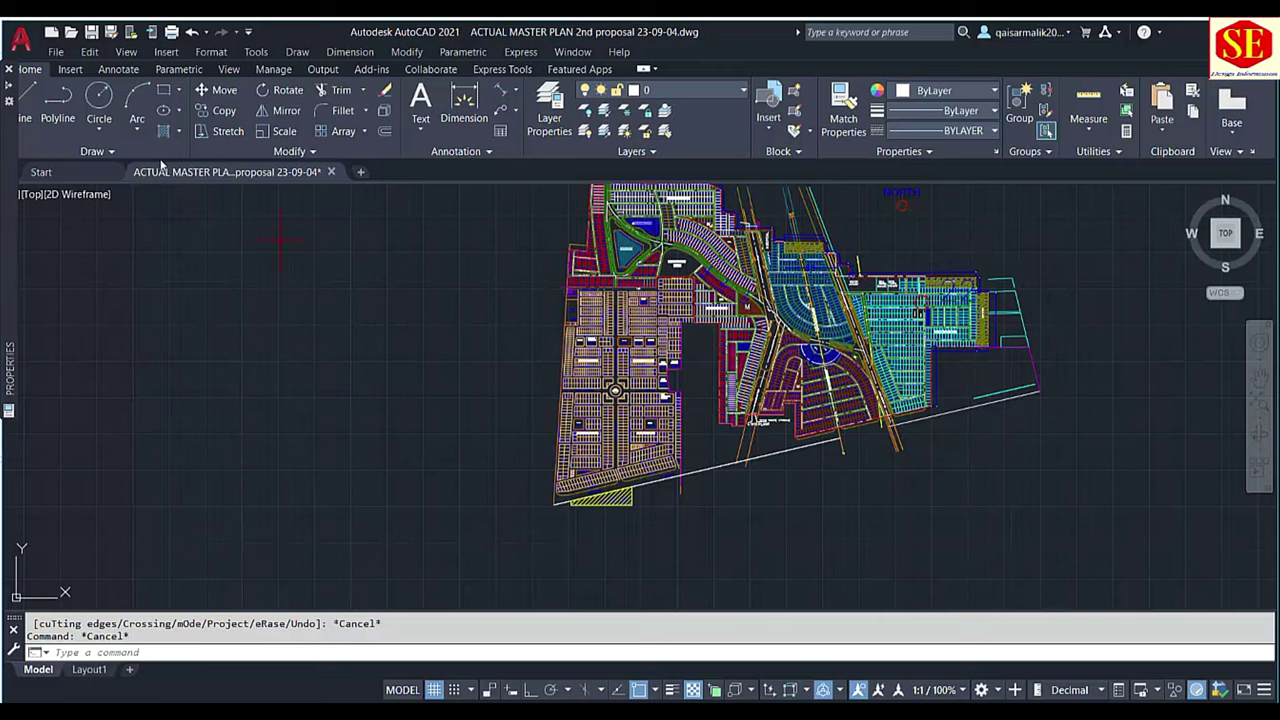
Choose the circle-with-X point style at size 10 relative to screen in Format > Point Style
left_click(213, 53)
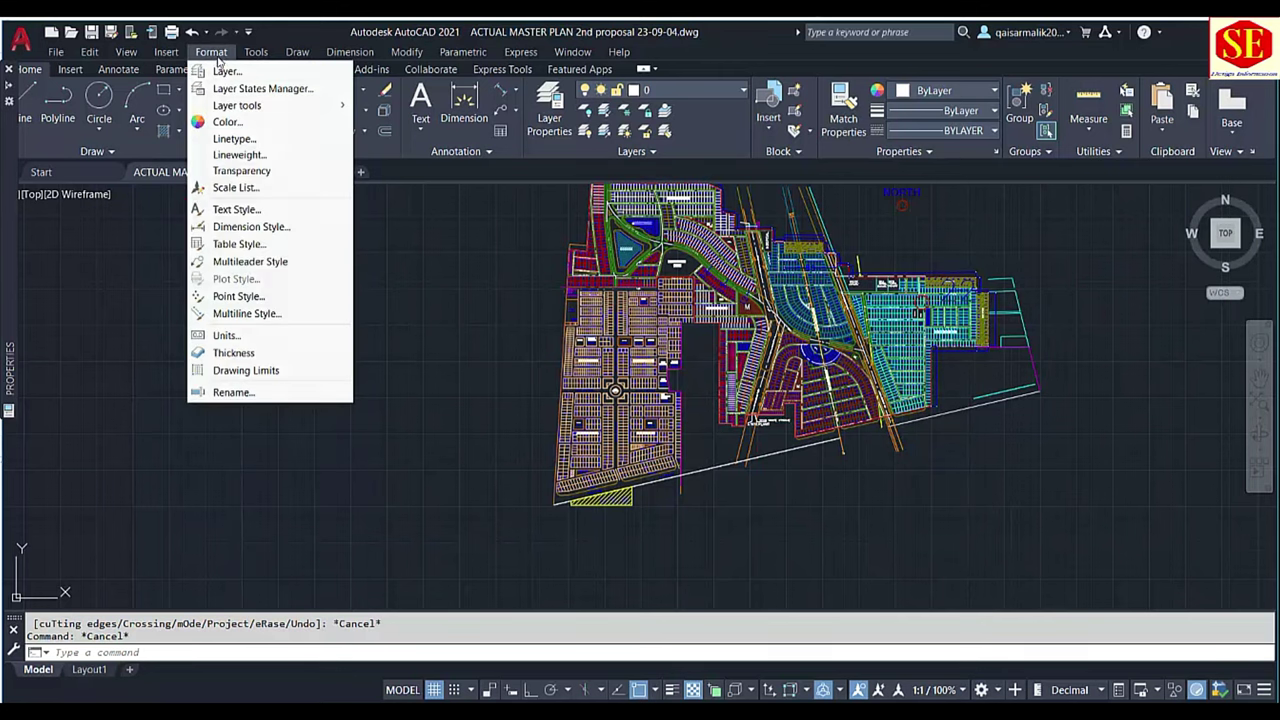
left_click(239, 297)
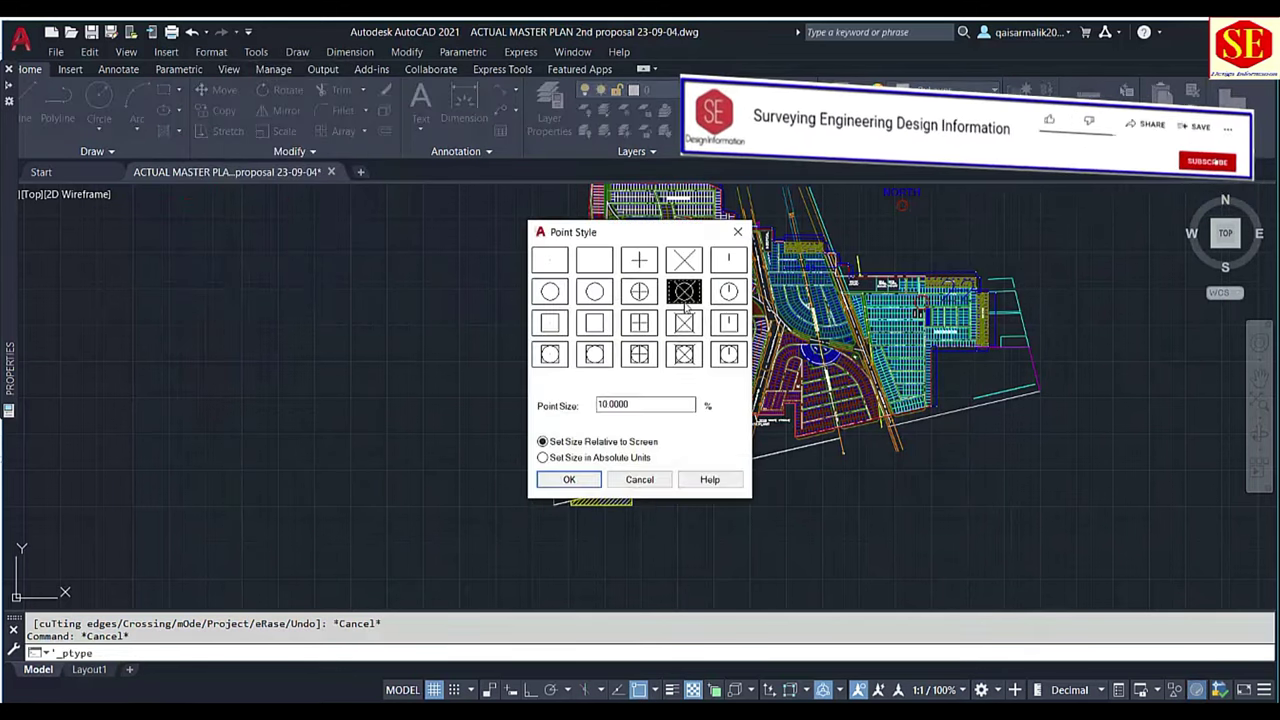
left_click(569, 479)
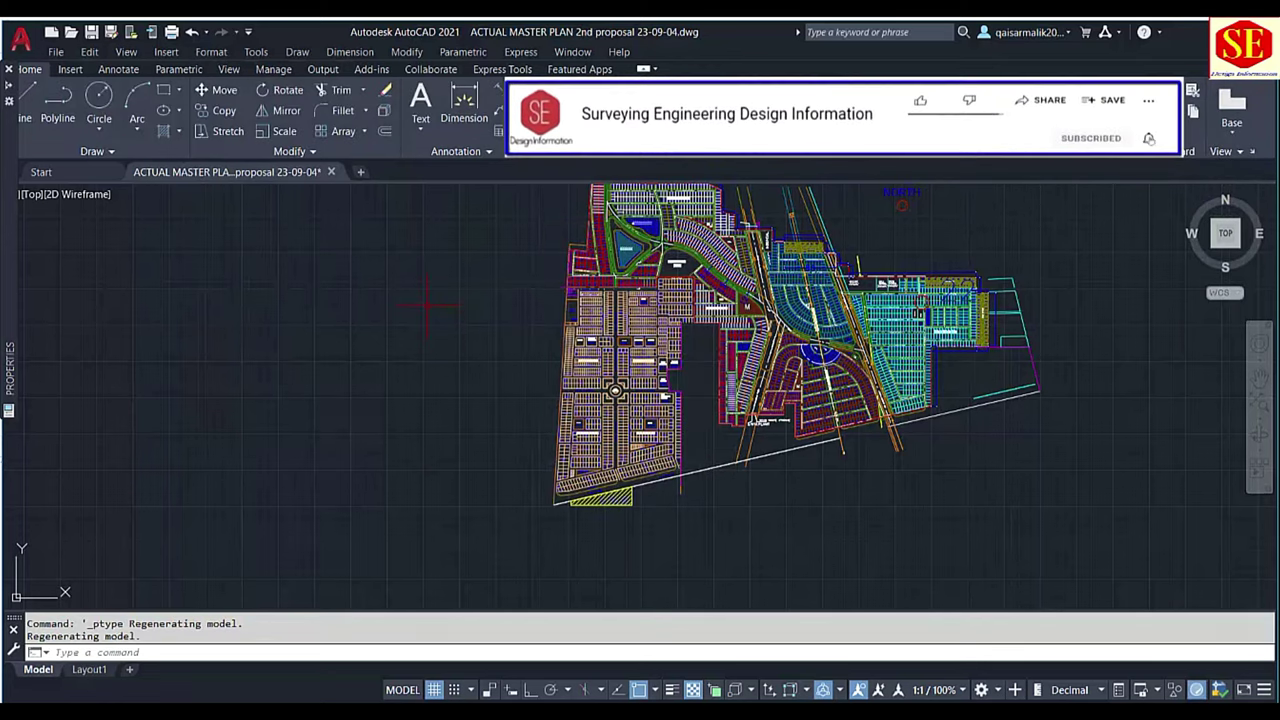
Place points at the plan's bottom-left corner and Neelum Block's top-right corner
type("PO")
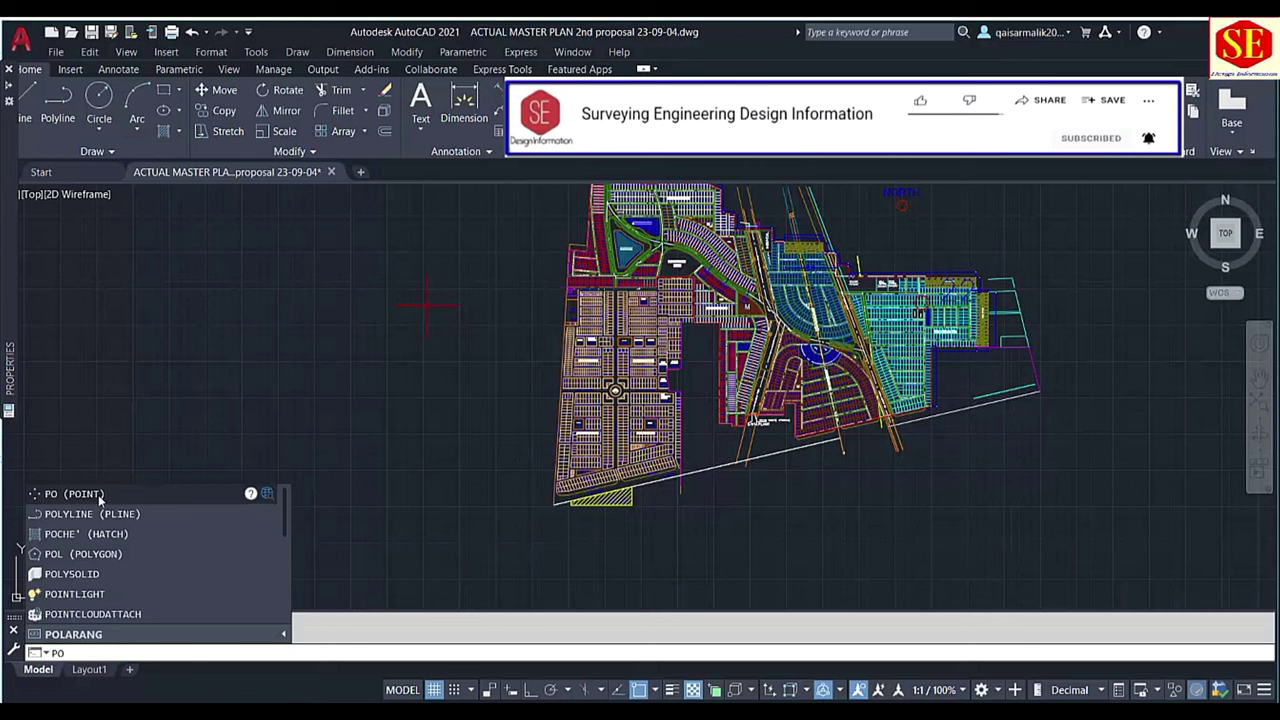
left_click(100, 492)
scroll(553, 503, "up", 5)
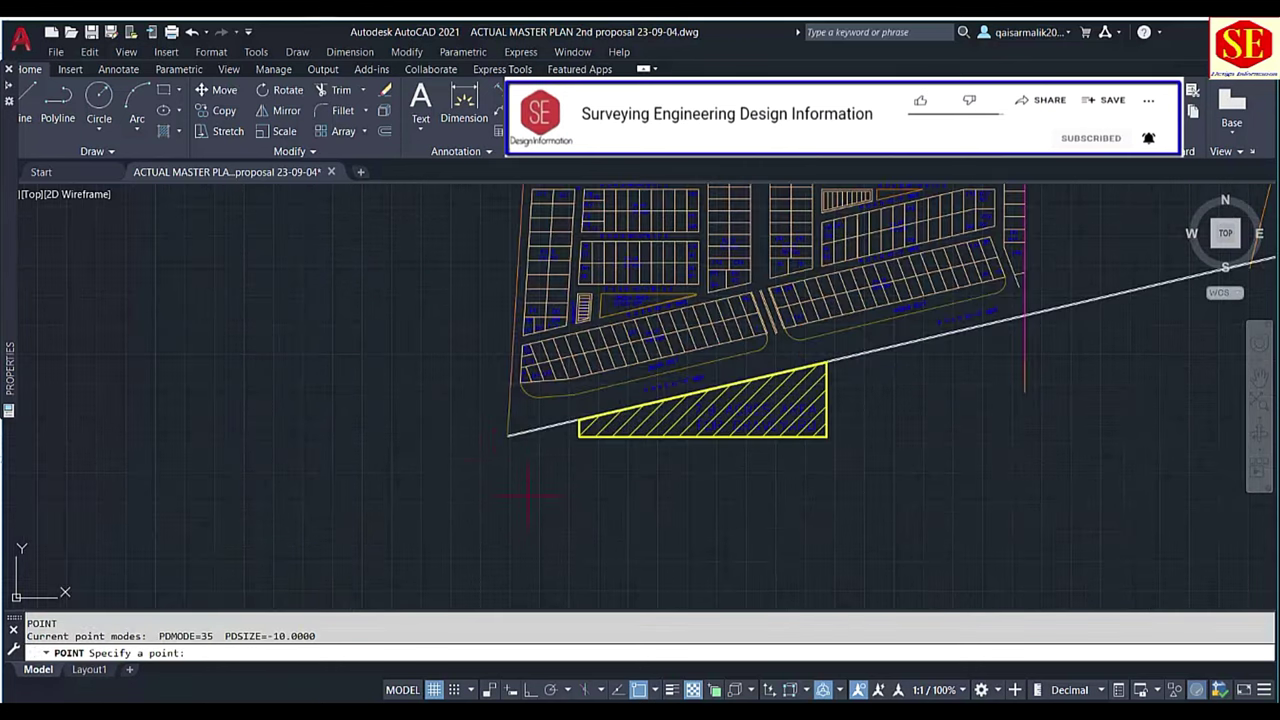
left_click(507, 434)
scroll(480, 527, "down", 2)
scroll(480, 527, "down", 5)
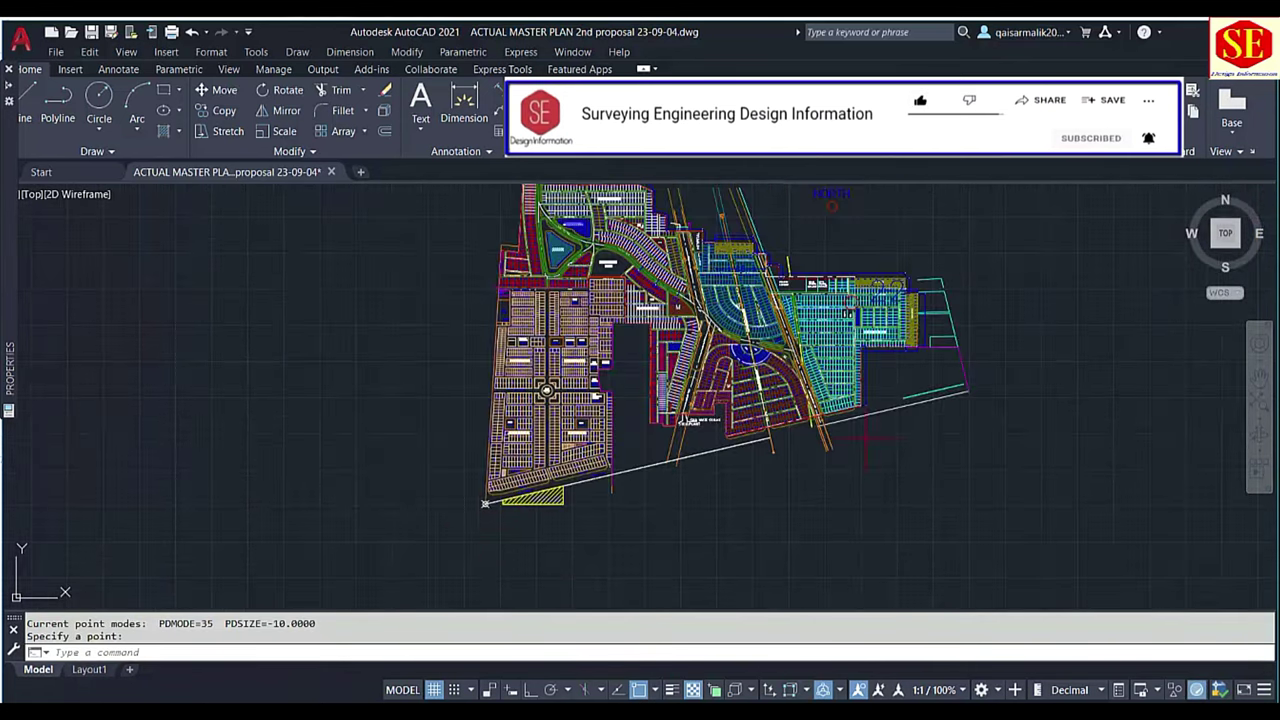
scroll(700, 380, "up", 2)
scroll(812, 310, "up", 3)
key("Return")
scroll(690, 335, "up", 6)
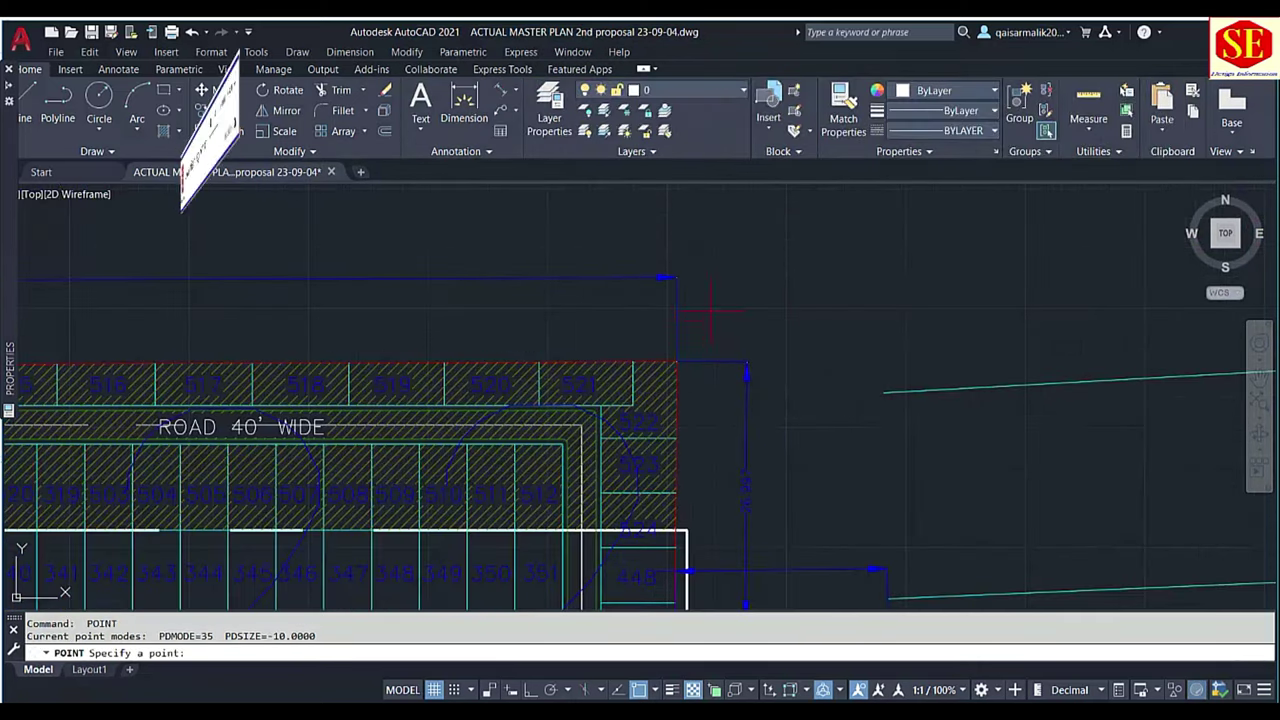
left_click(676, 362)
scroll(750, 287, "down", 8)
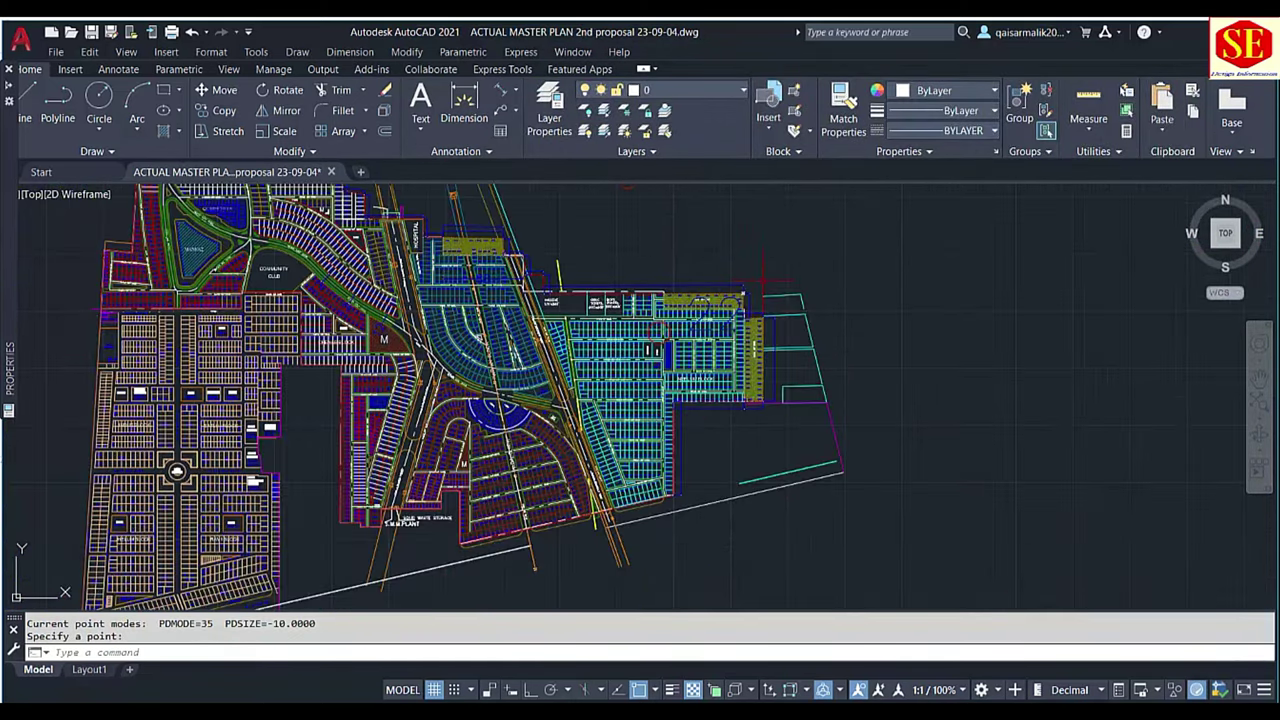
scroll(808, 262, "down", 2)
type("RE")
key("Return")
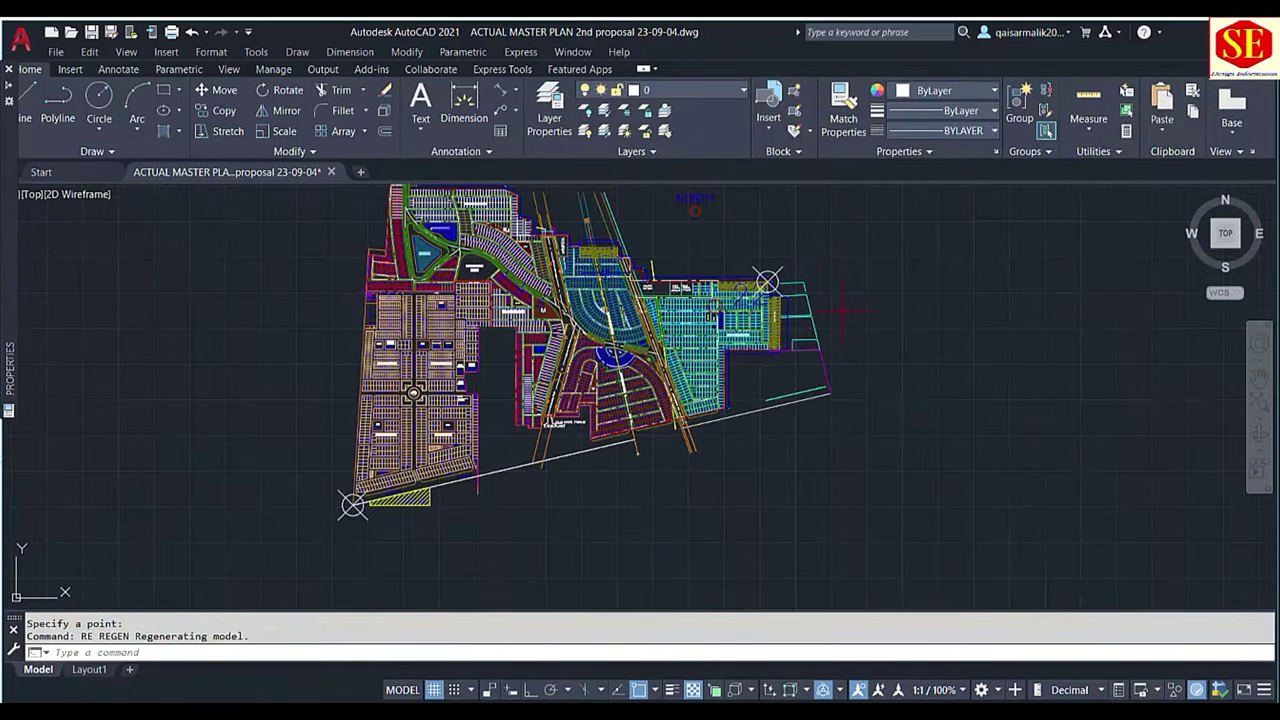
Add a point at the white boundary corner and regenerate with RE
middle_click_drag(676, 367, 675, 430)
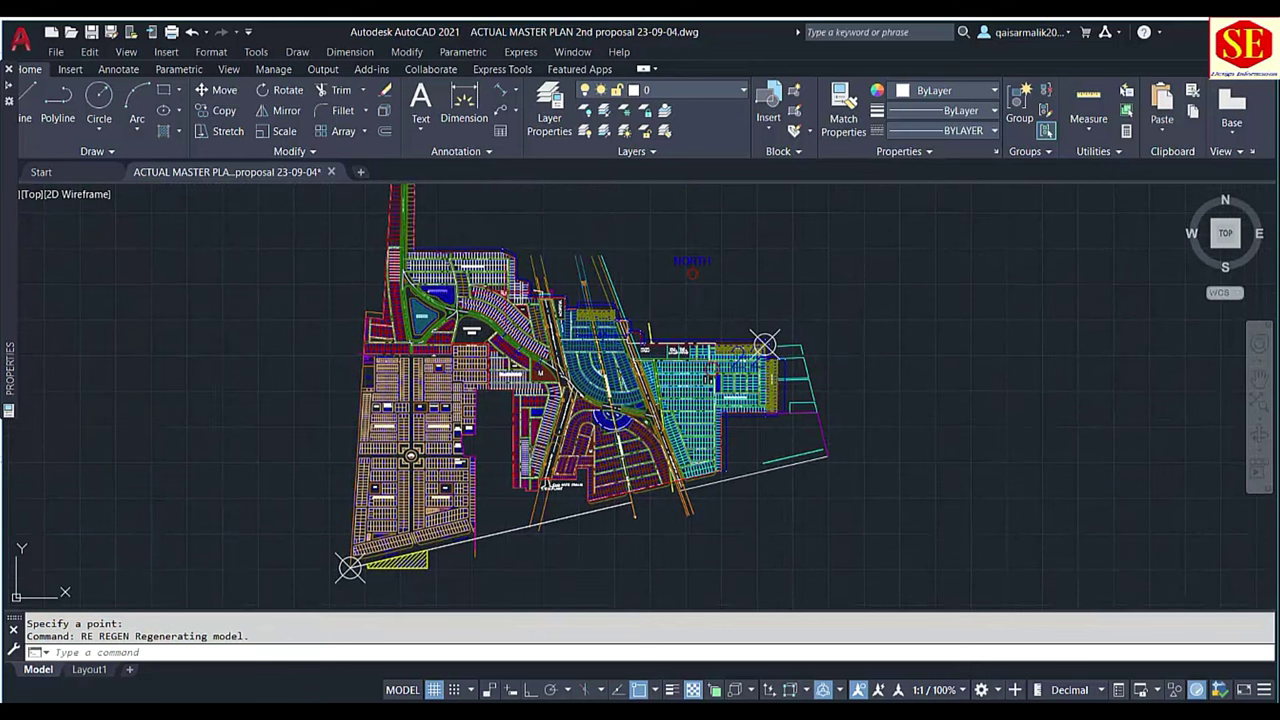
scroll(660, 372, "up", 5)
scroll(660, 372, "up", 4)
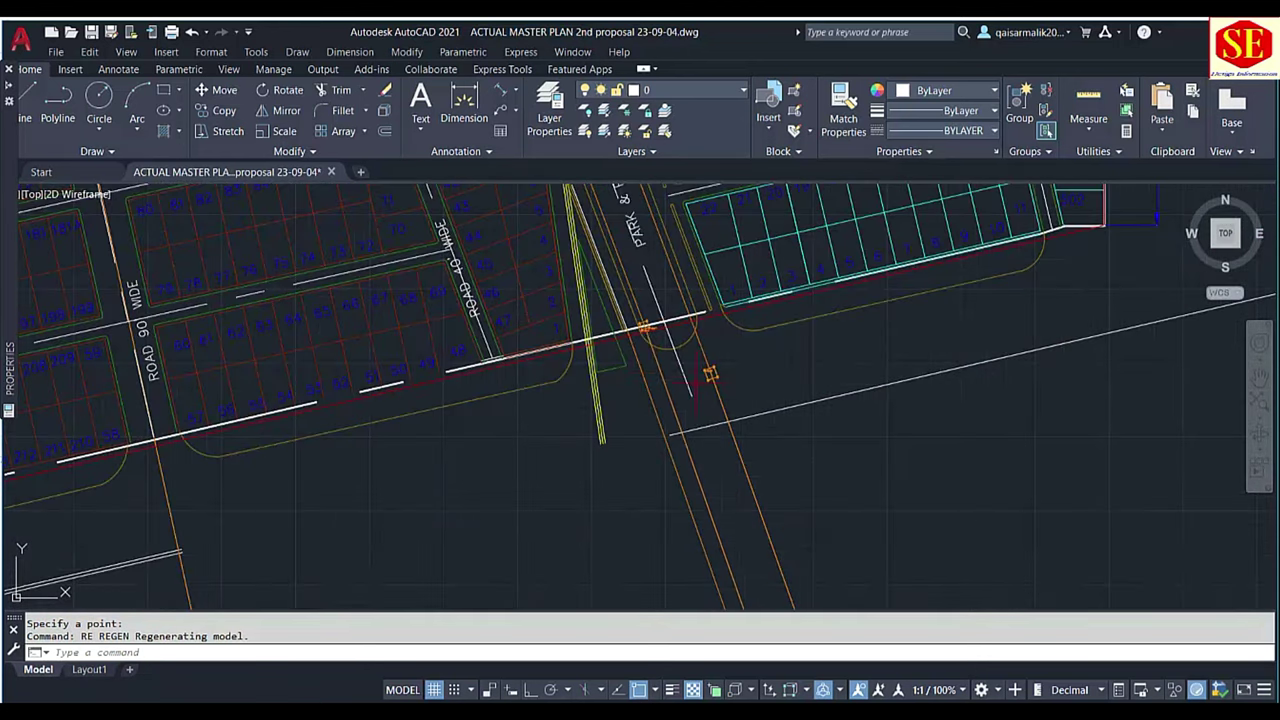
type("Po")
key("Return")
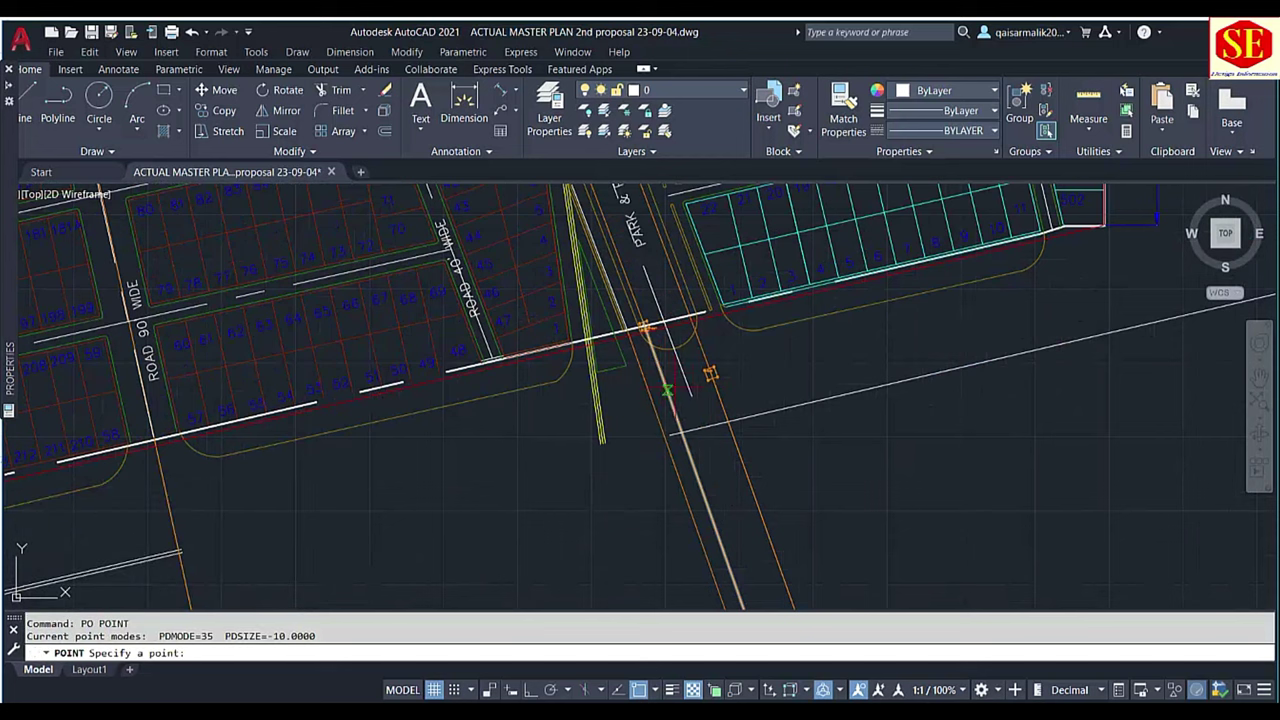
scroll(735, 485, "down", 5)
scroll(716, 449, "down", 3)
scroll(991, 323, "up", 3)
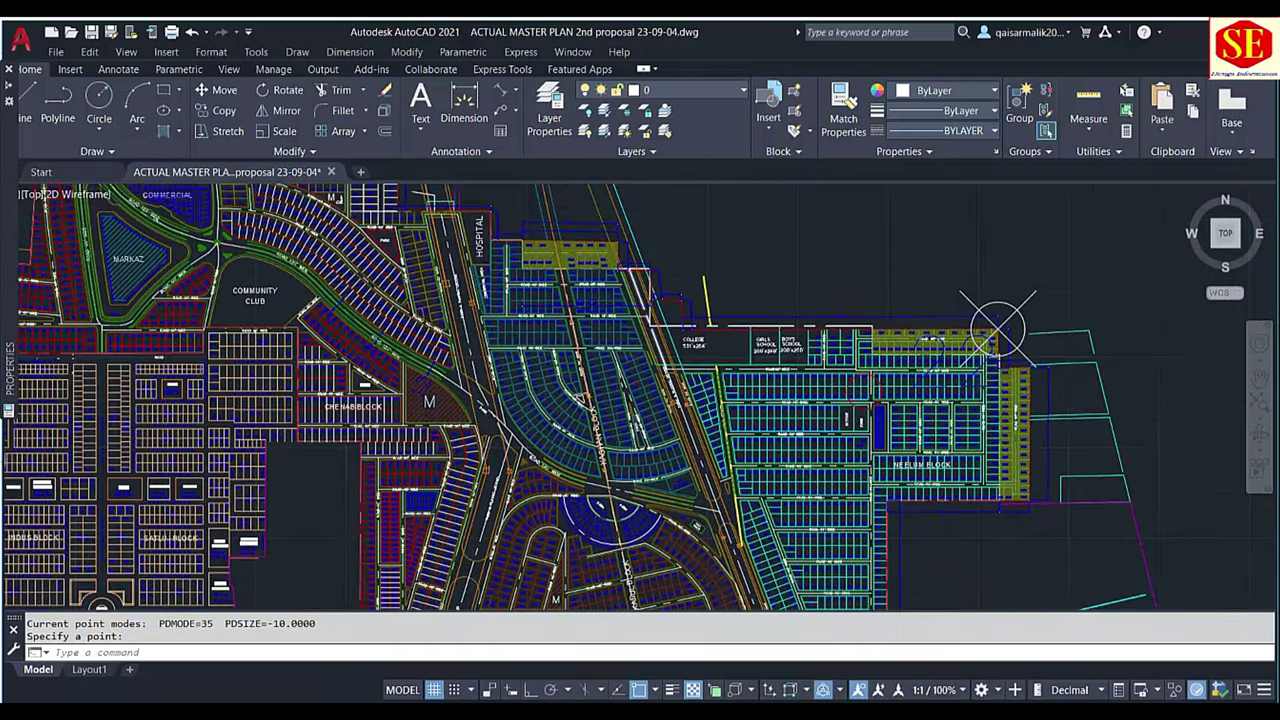
scroll(634, 260, "up", 4)
scroll(640, 297, "up", 2)
scroll(640, 297, "up", 3)
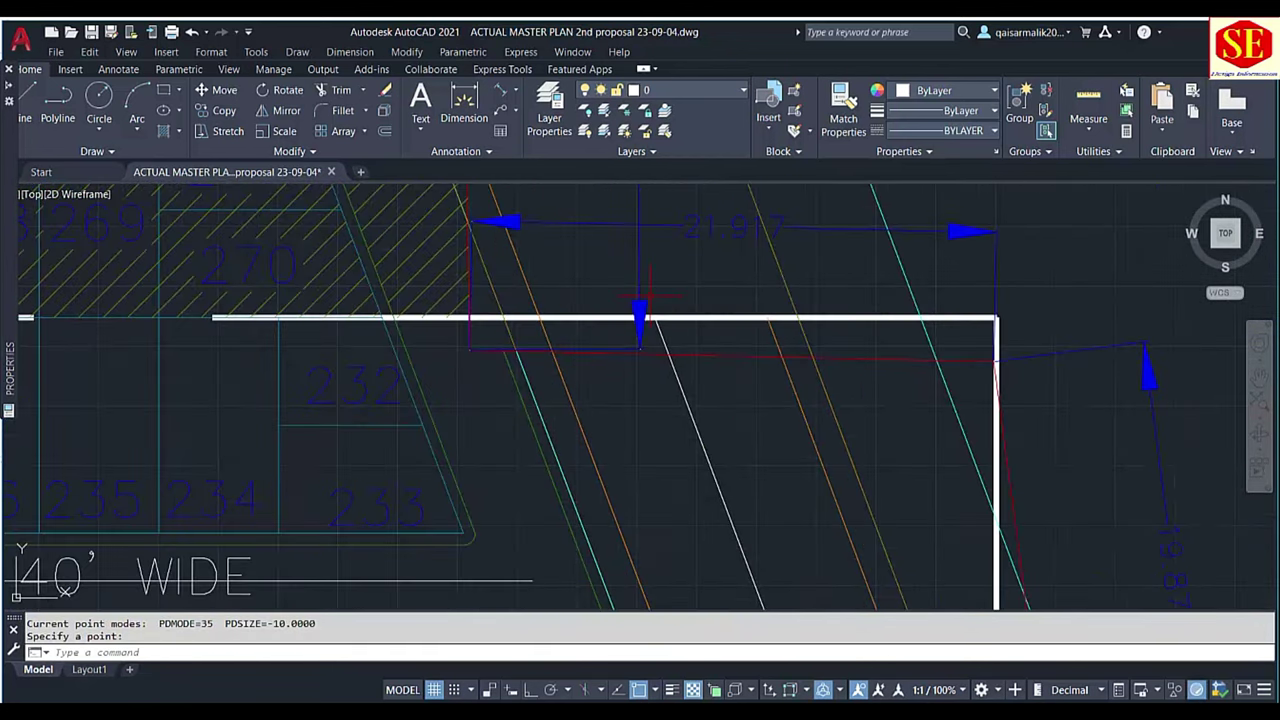
left_click(654, 314)
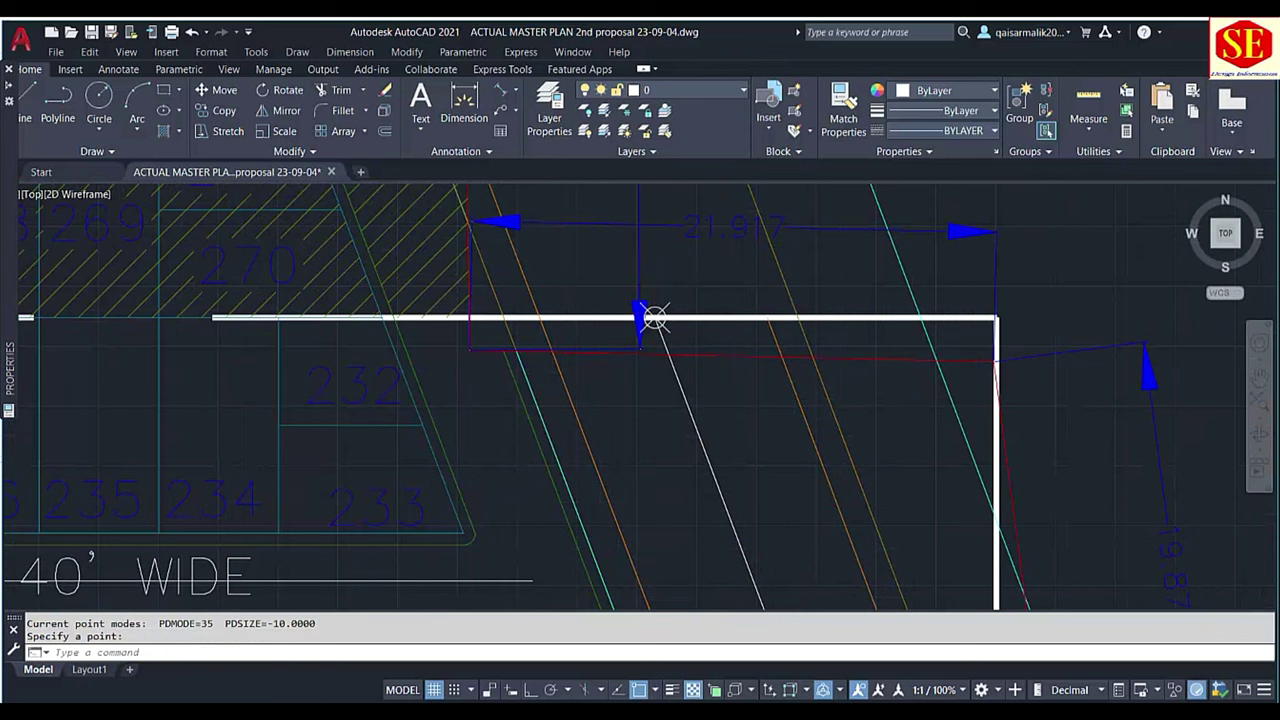
scroll(654, 314, "down", 5)
scroll(973, 302, "down", 4)
type("RE")
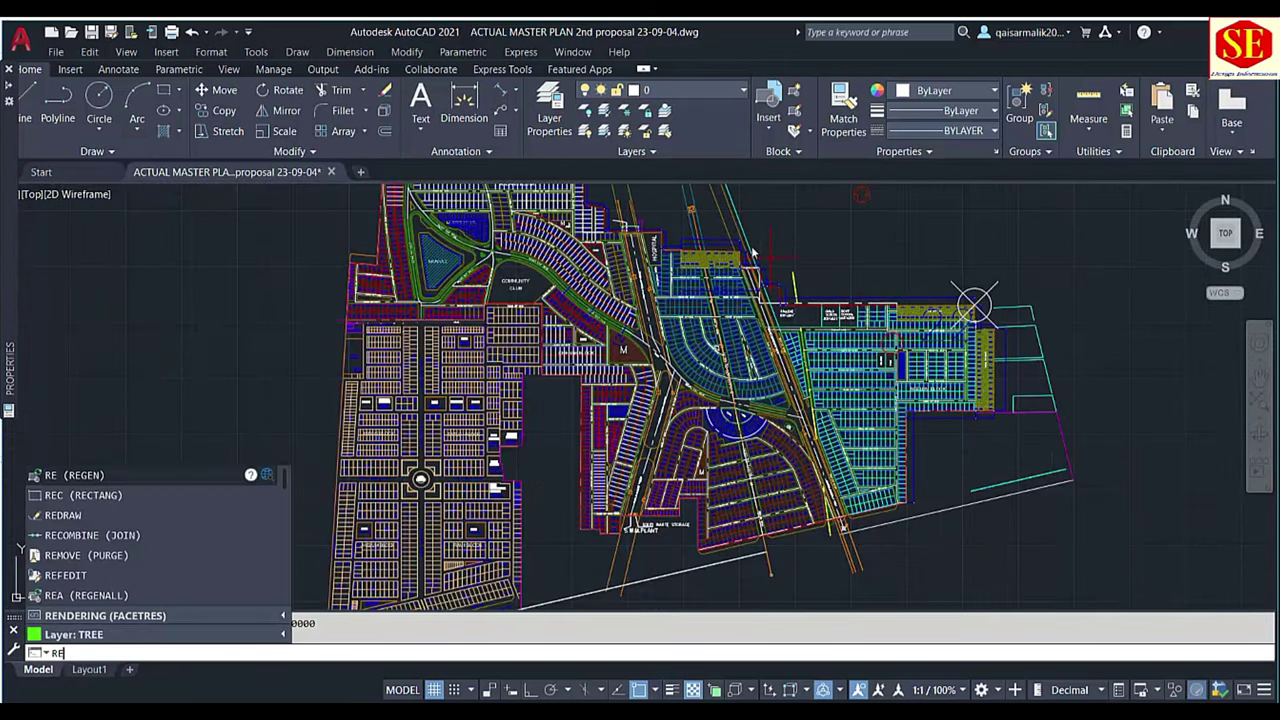
key("Return")
Place a point where the white road lines meet, regenerate, and close in on the bottom-left marker
scroll(786, 240, "down", 2)
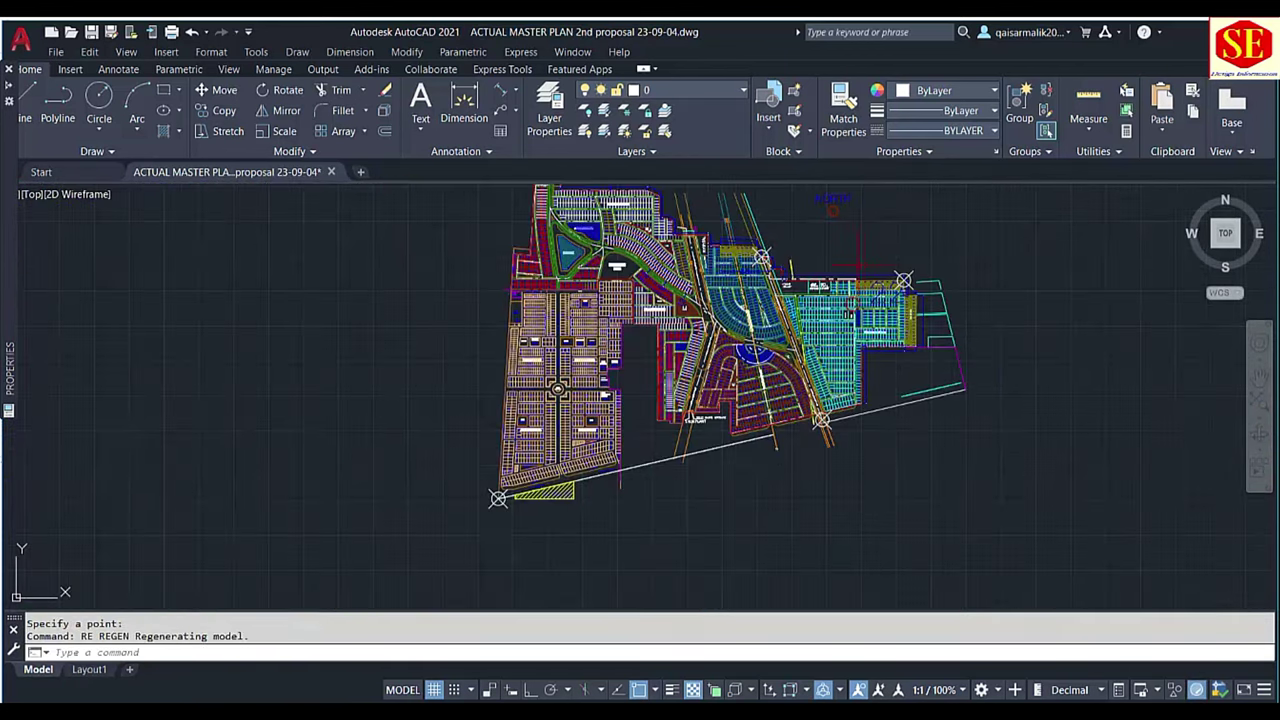
scroll(789, 257, "up", 2)
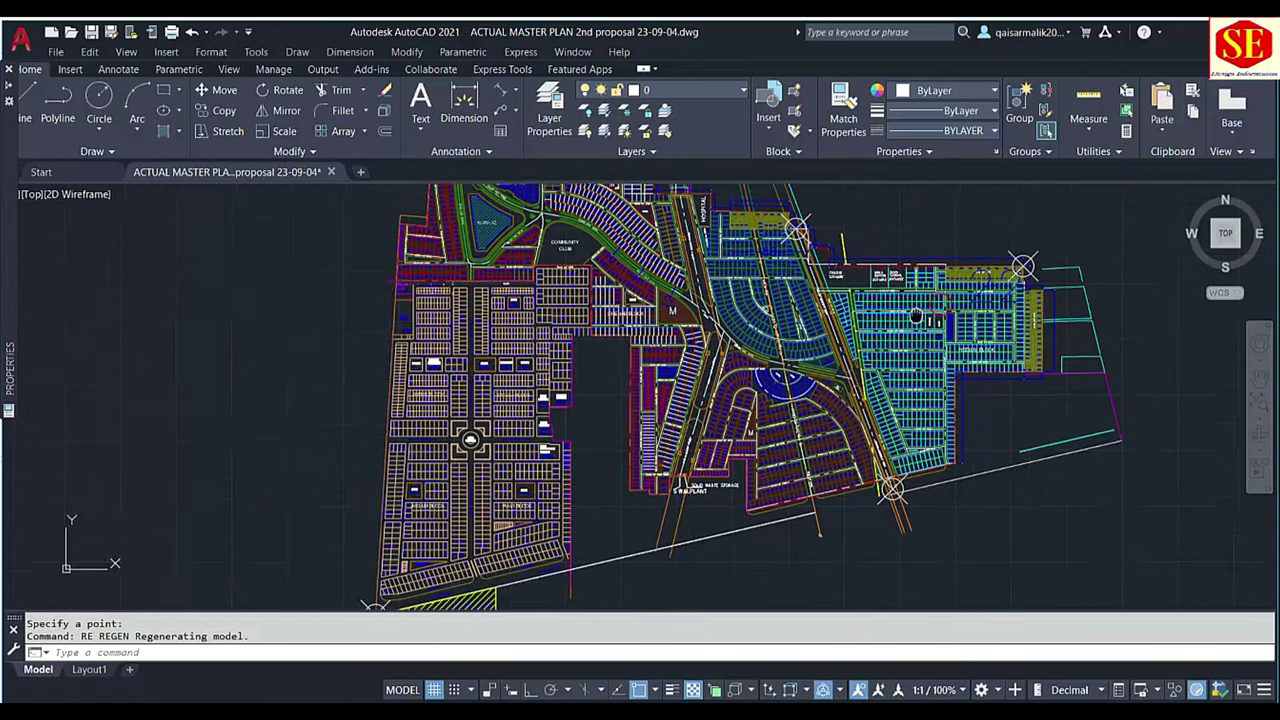
middle_click_drag(372, 578, 460, 490)
scroll(460, 490, "down", 2)
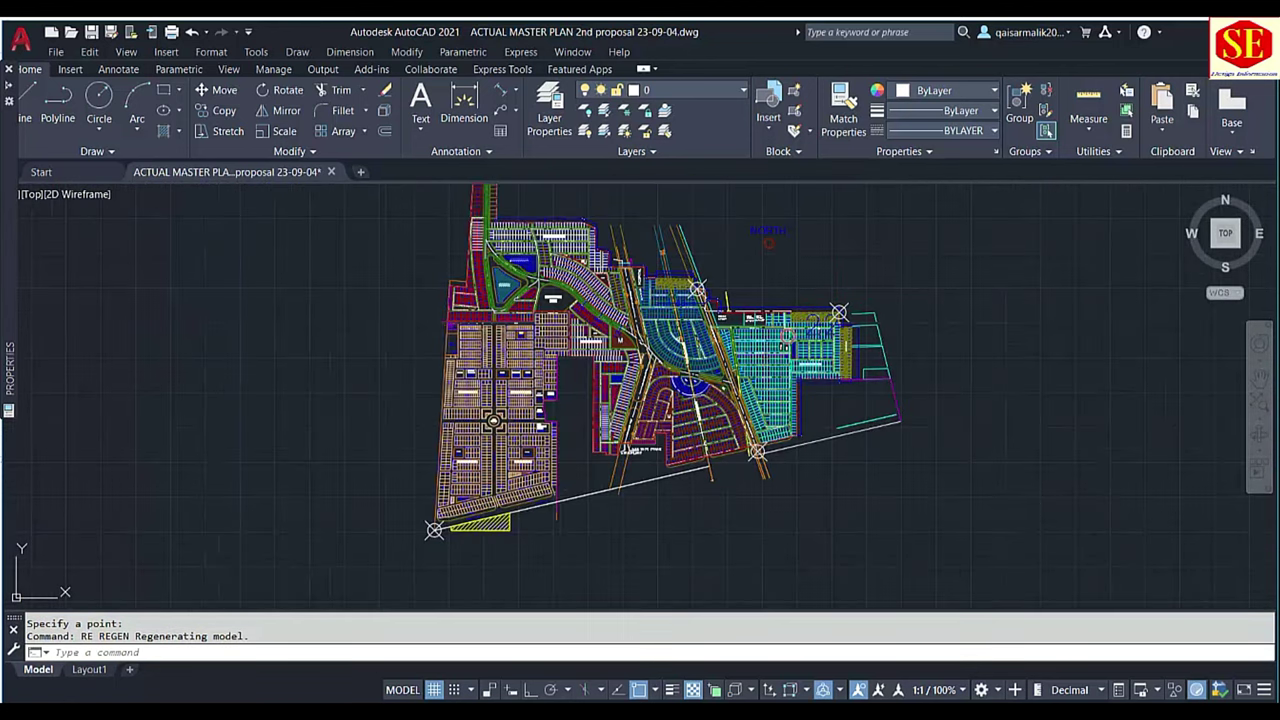
scroll(757, 437, "up", 2)
scroll(757, 437, "up", 4)
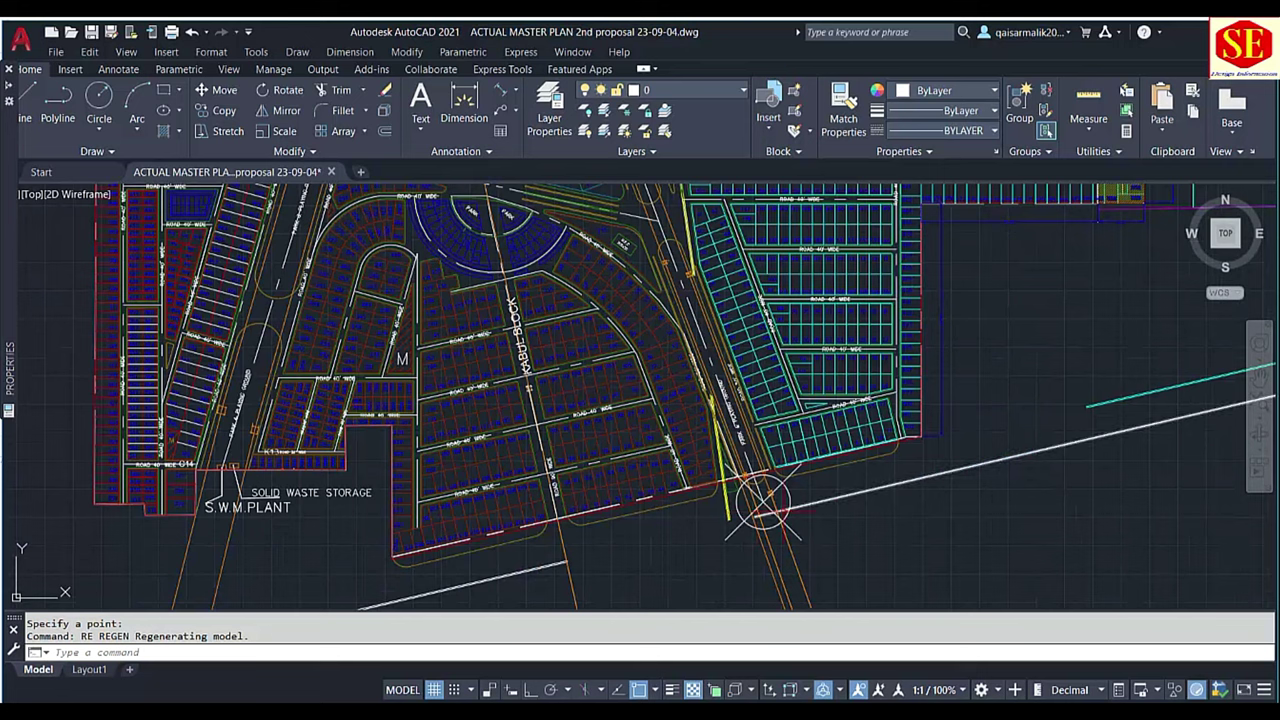
scroll(788, 513, "down", 4)
scroll(436, 300, "up", 2)
scroll(440, 340, "up", 2)
scroll(443, 366, "up", 1)
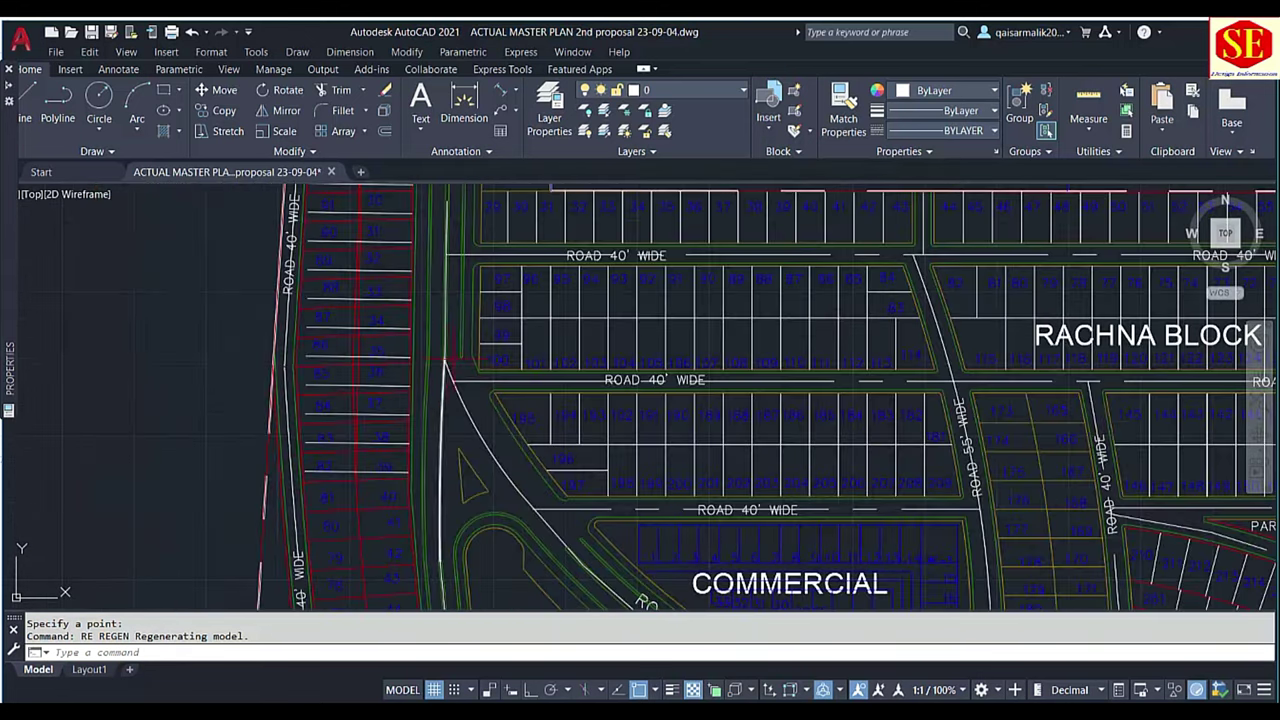
scroll(434, 385, "up", 2)
scroll(403, 368, "up", 4)
key("Escape")
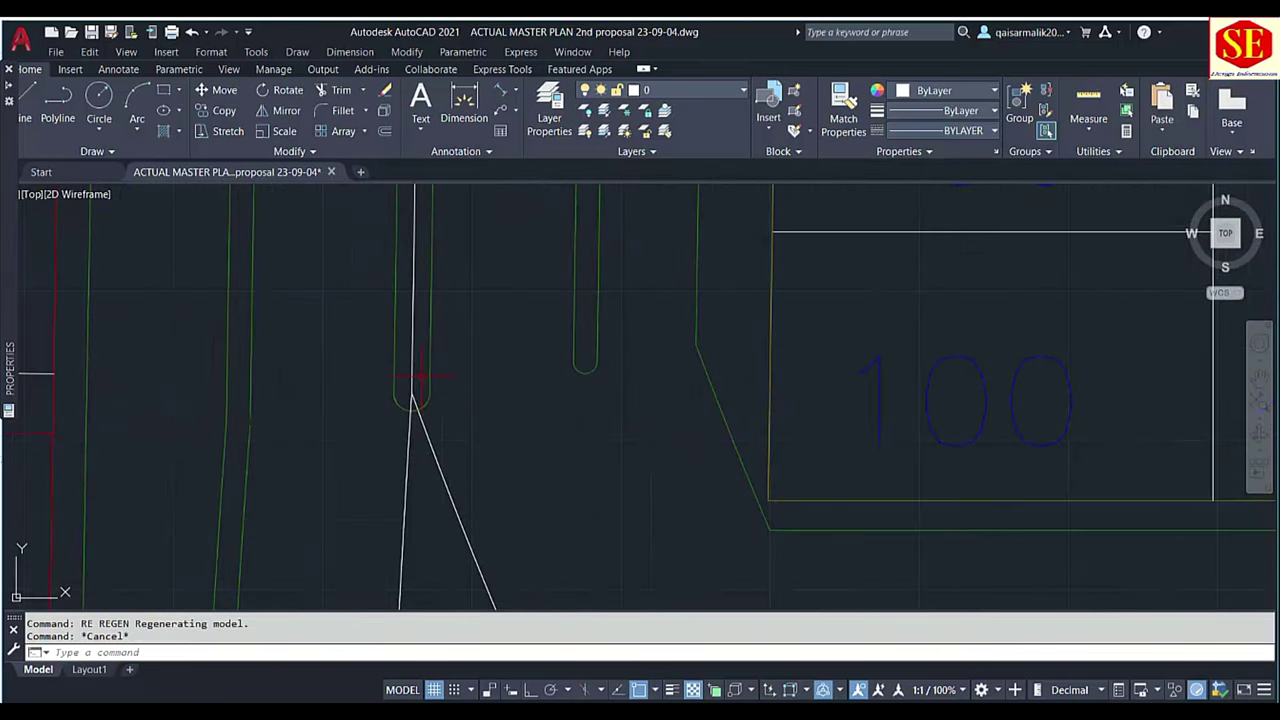
type("PO")
key("Return")
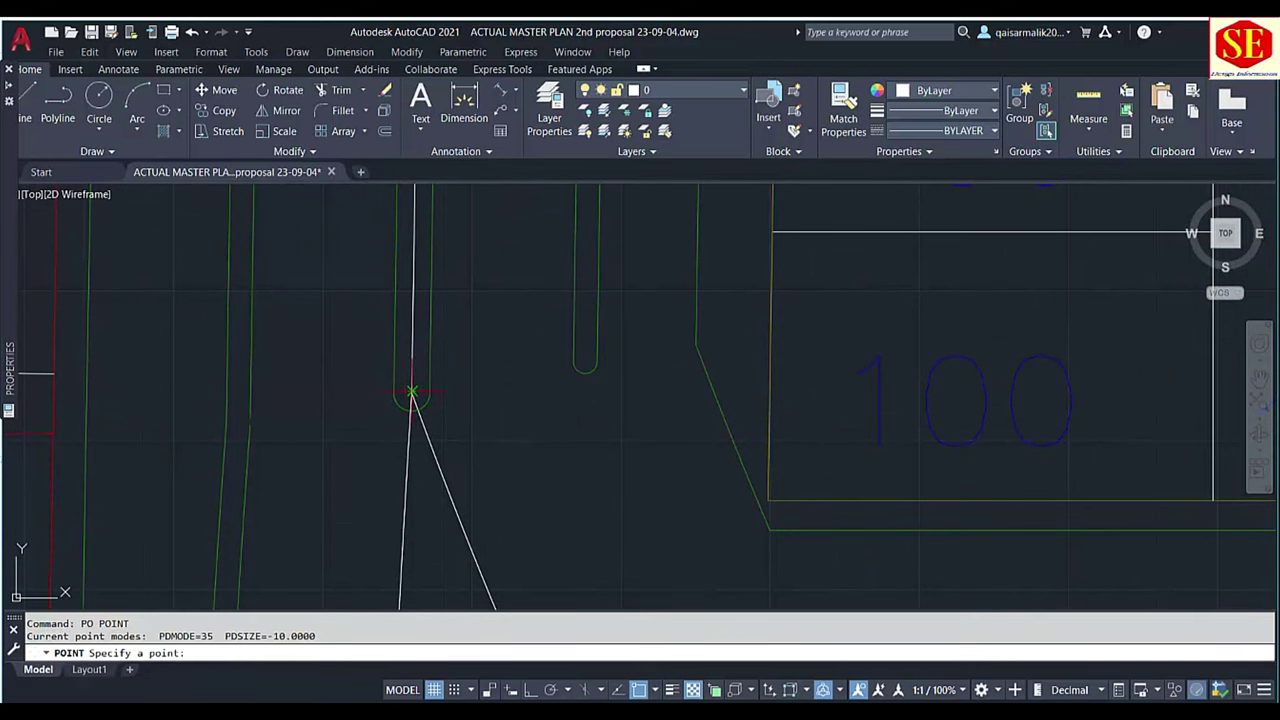
left_click(411, 392)
scroll(411, 392, "down", 4)
scroll(430, 440, "down", 4)
scroll(456, 494, "down", 2)
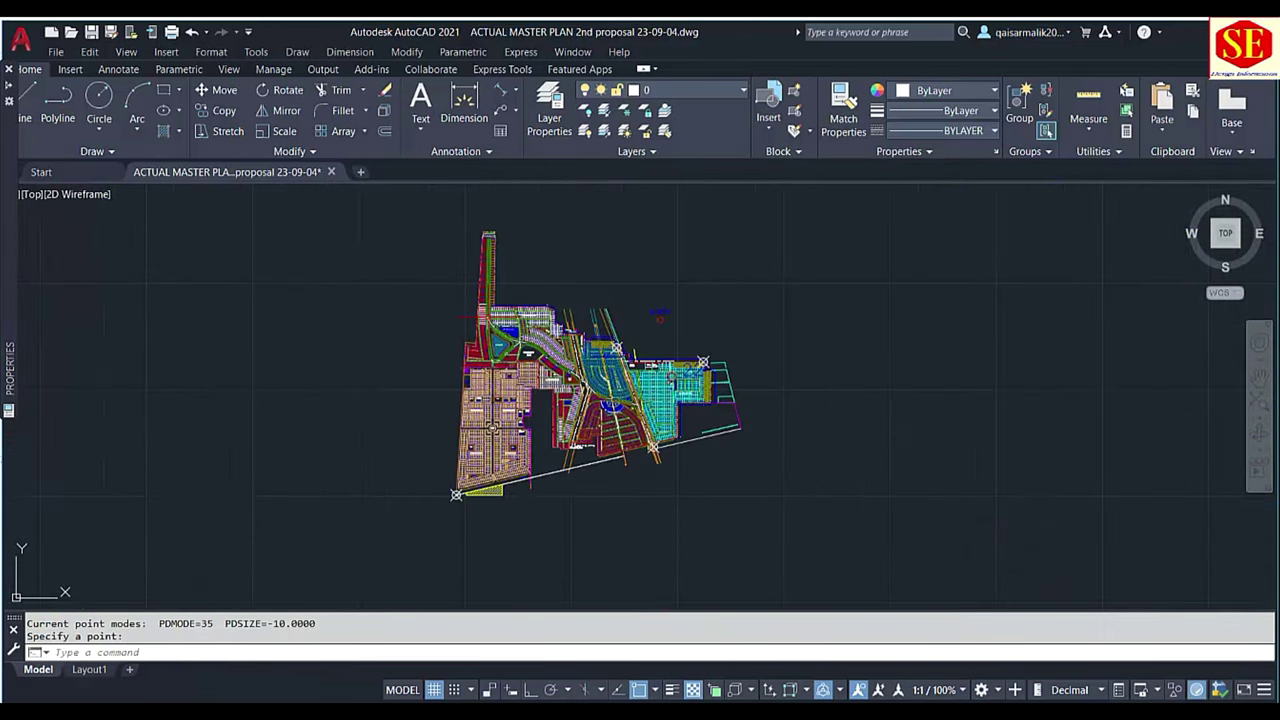
type("RE")
key("Return")
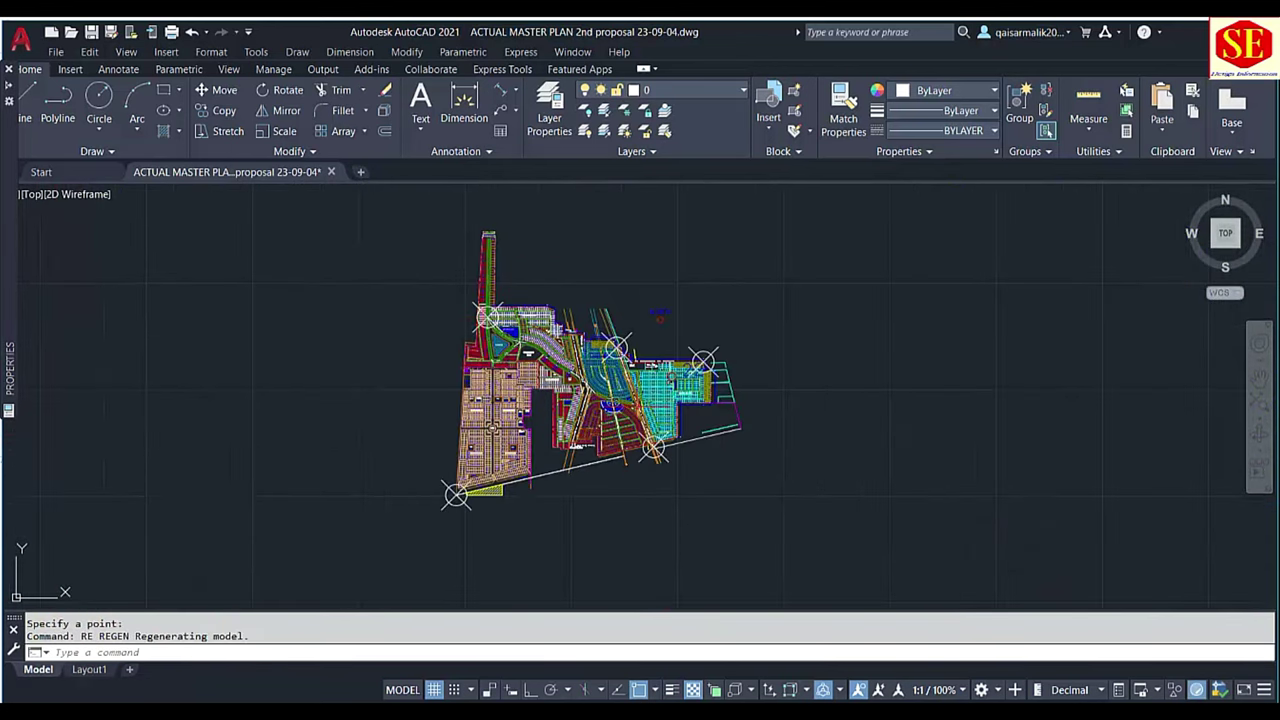
scroll(636, 404, "up", 2)
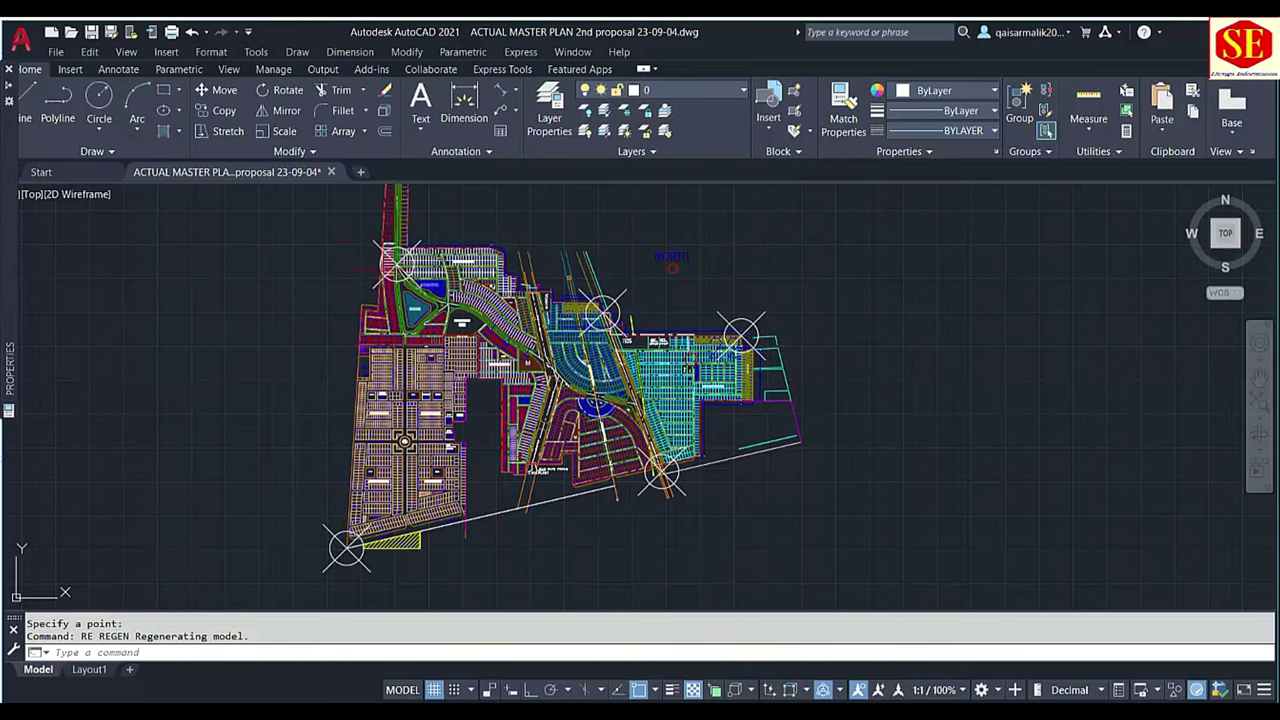
middle_click_drag(660, 470, 693, 497)
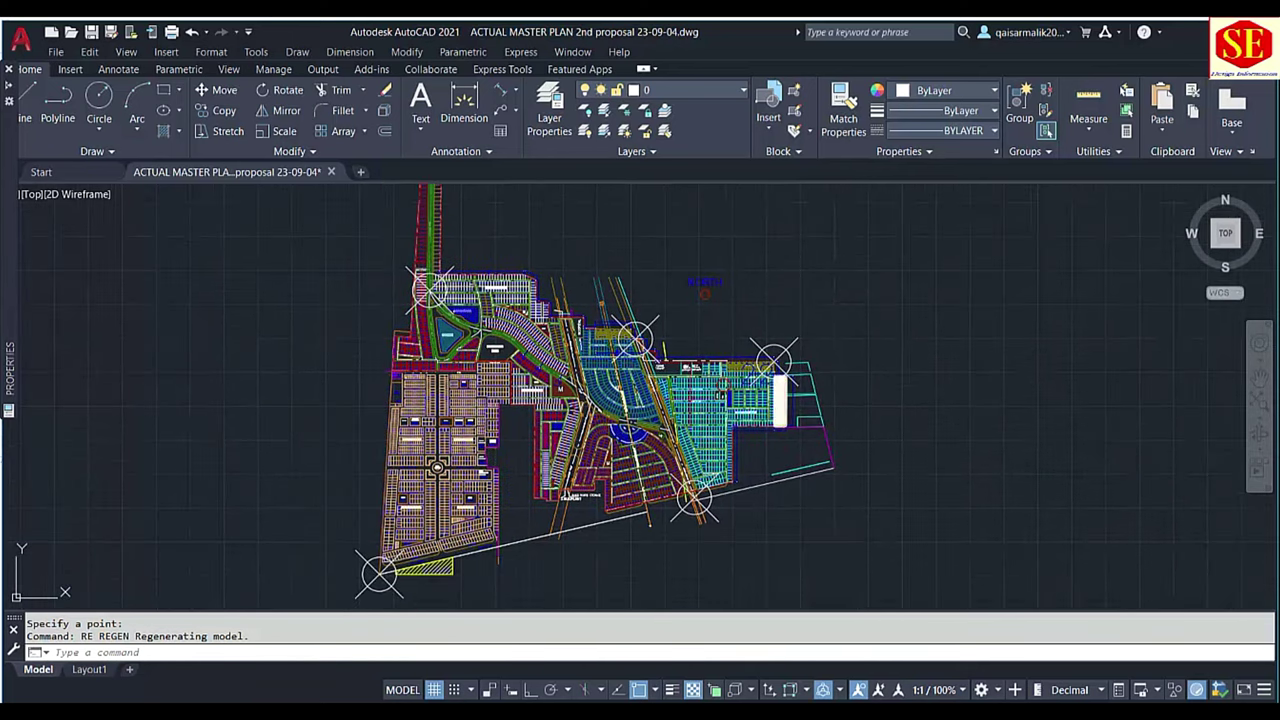
scroll(458, 257, "up", 5)
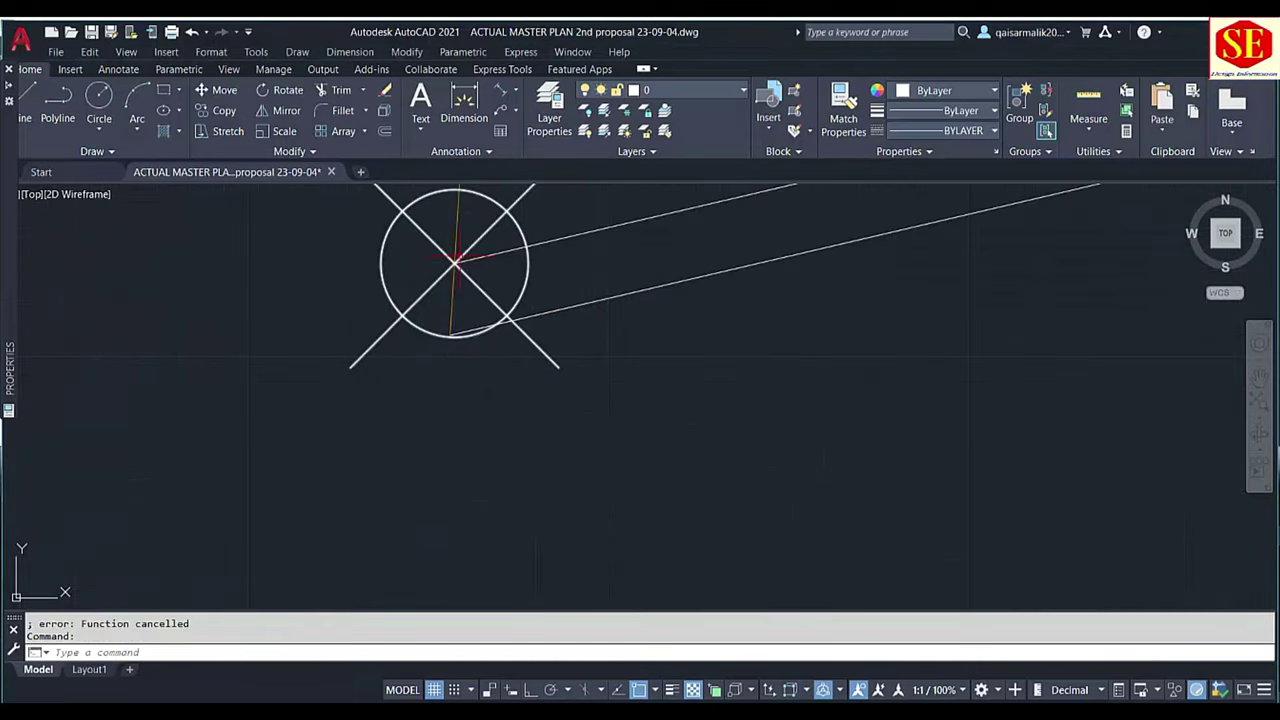
Read the marker's coordinates with ID and paste X 311536.4359, Y 3611878.1478 into the drawing
type("ID")
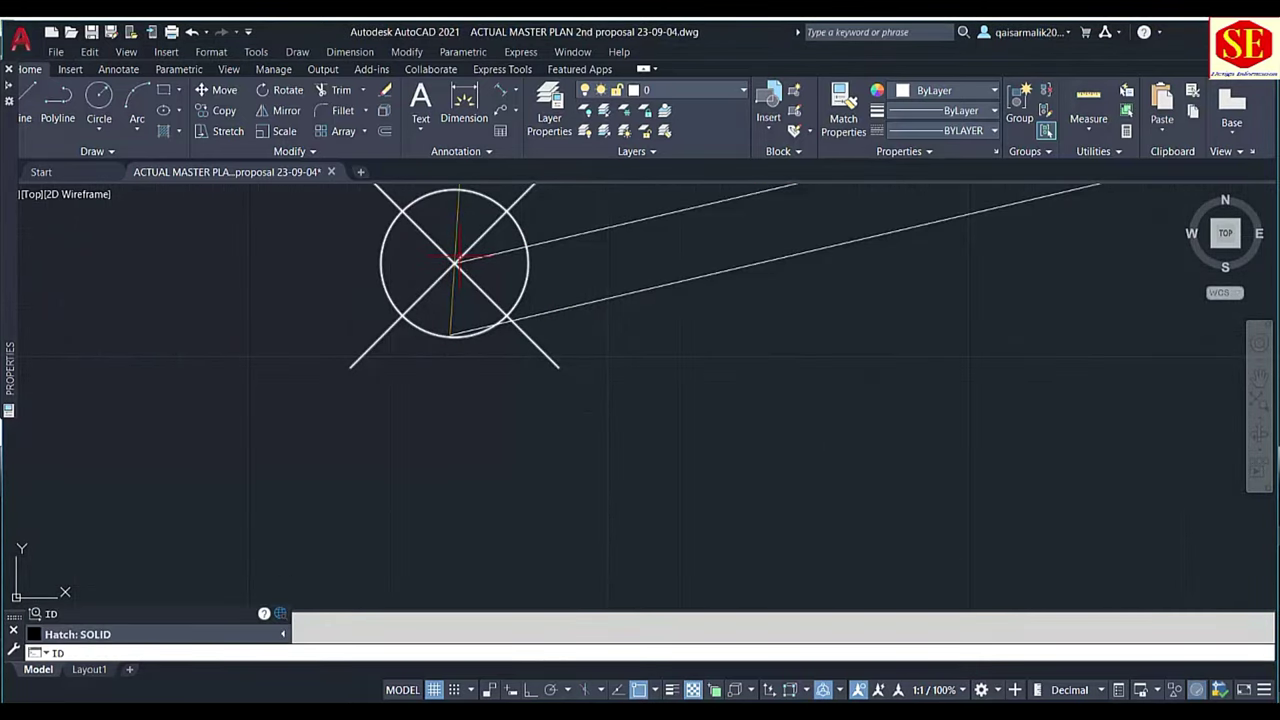
key("Return")
left_click(456, 260)
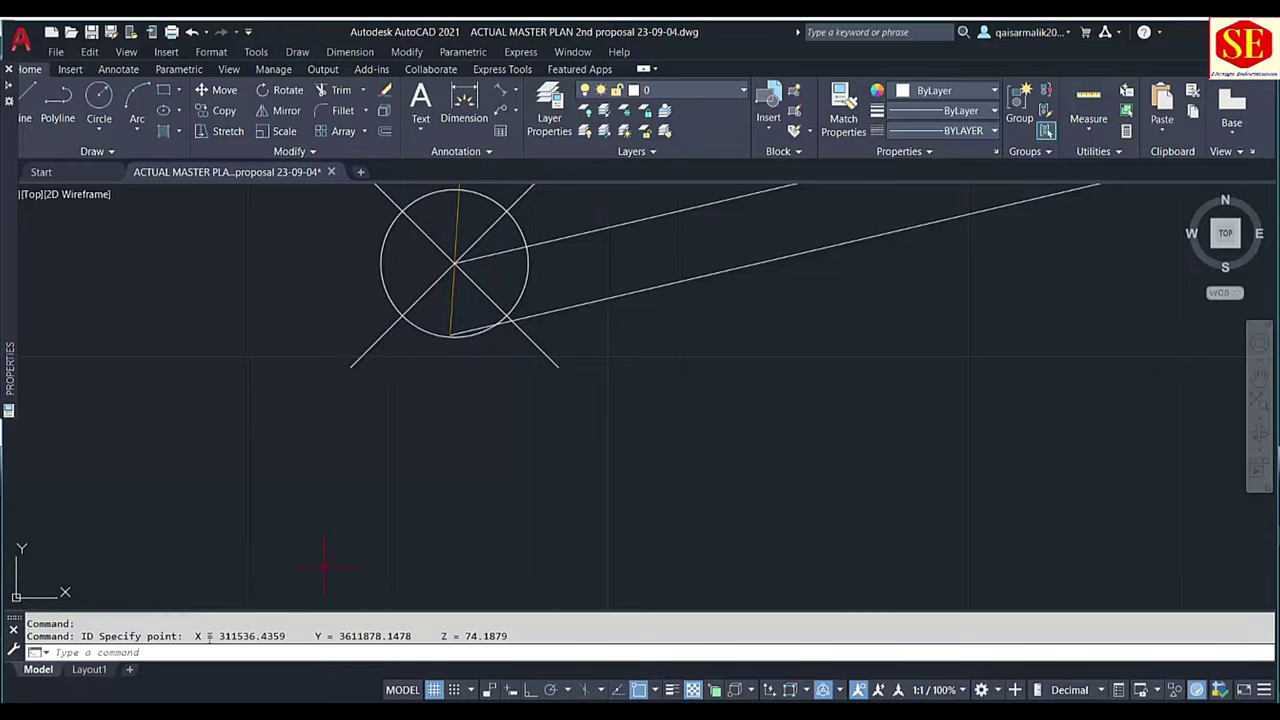
left_click_drag(196, 636, 443, 636)
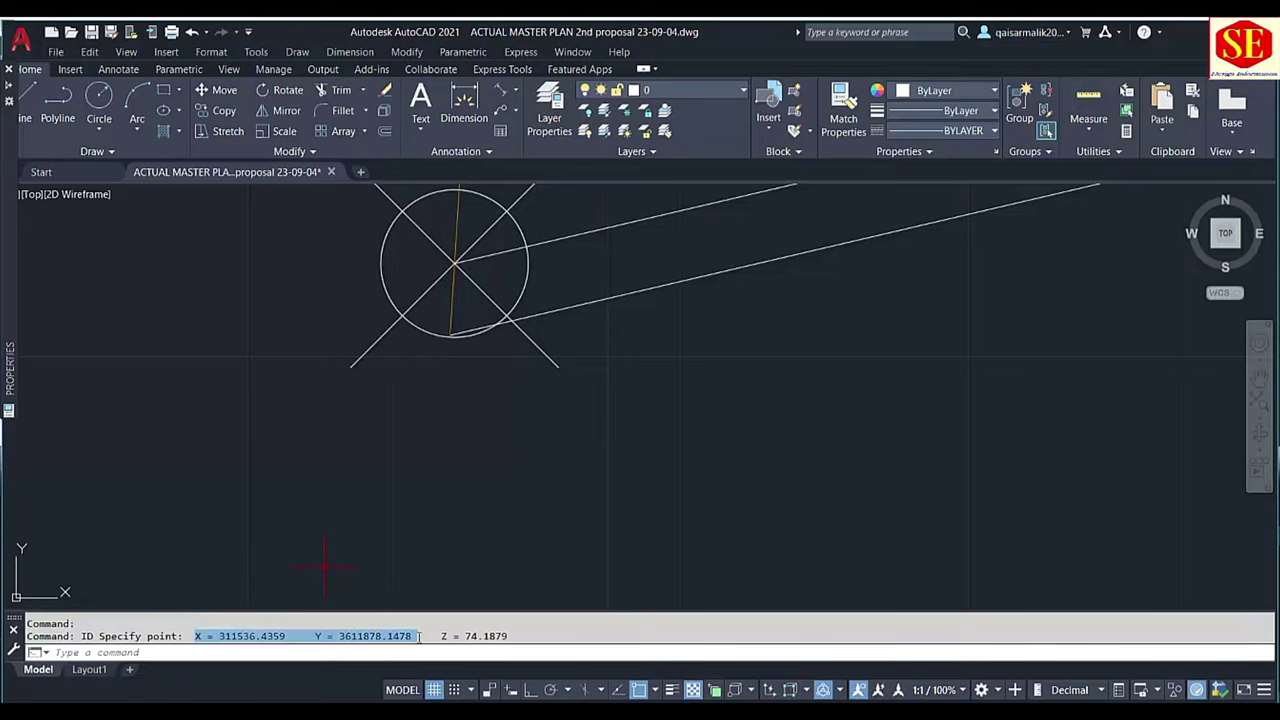
right_click(374, 645)
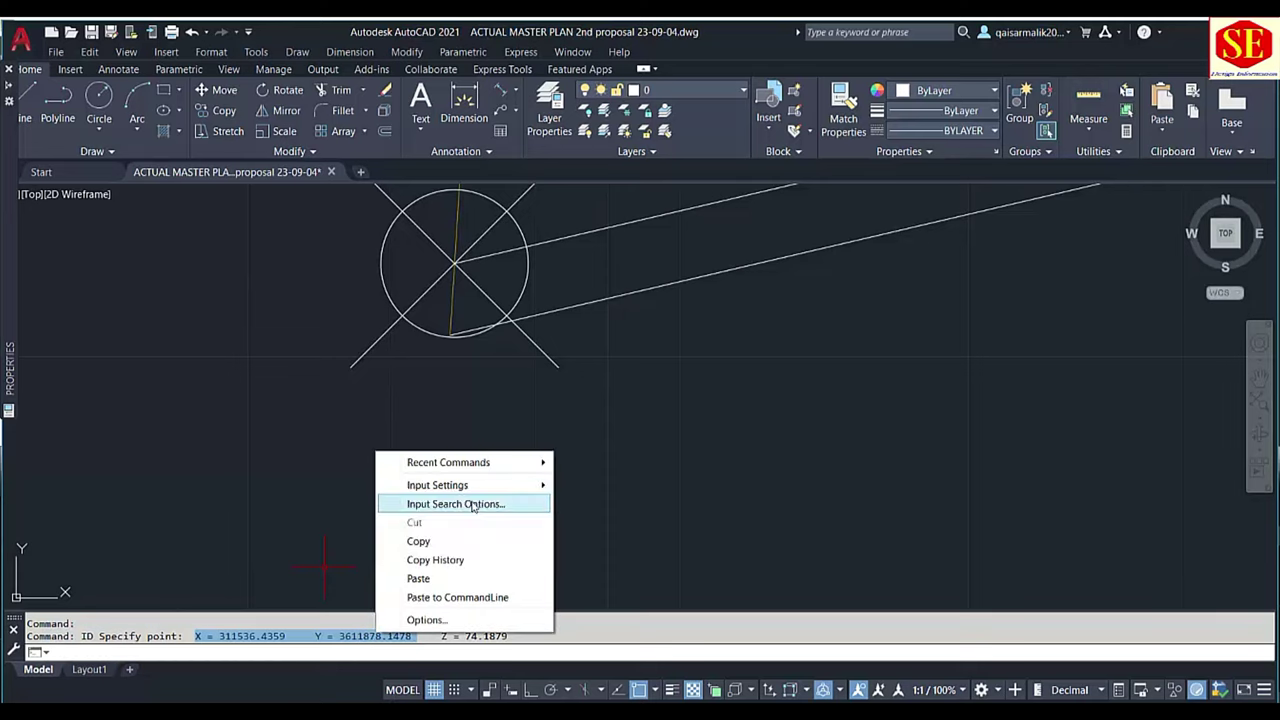
left_click(390, 537)
key("ctrl+v")
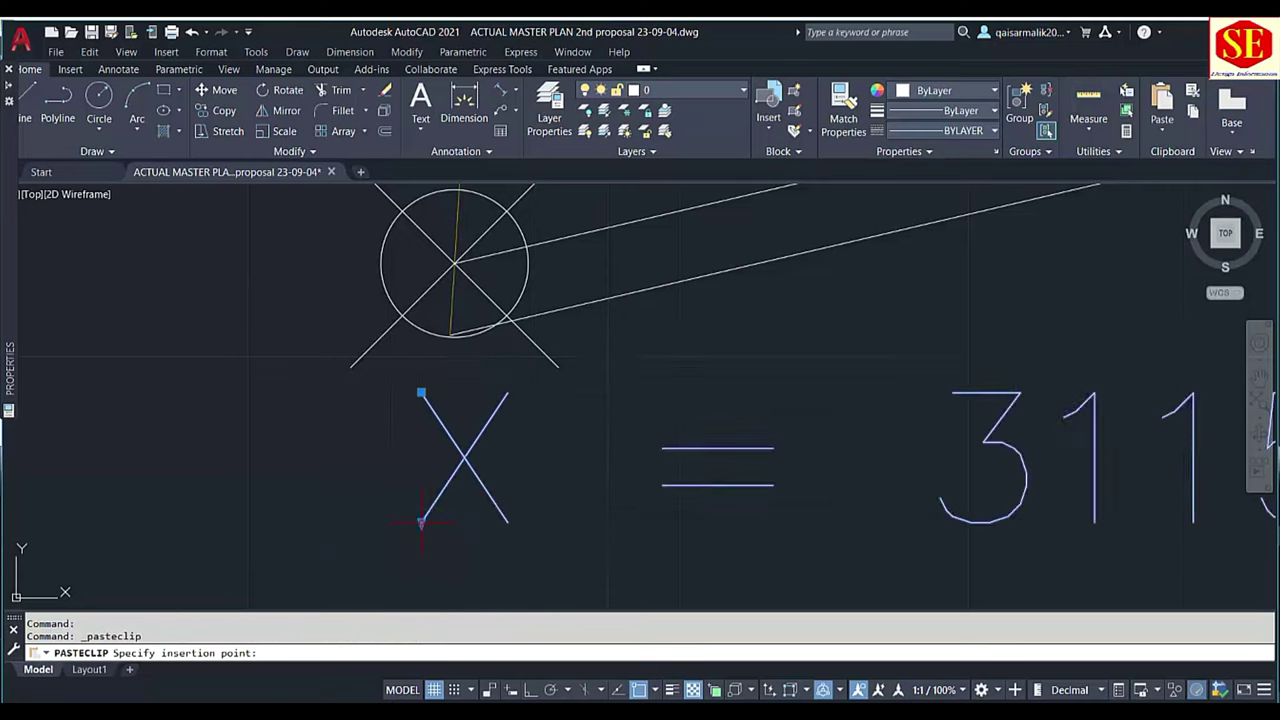
key("Escape")
type("c")
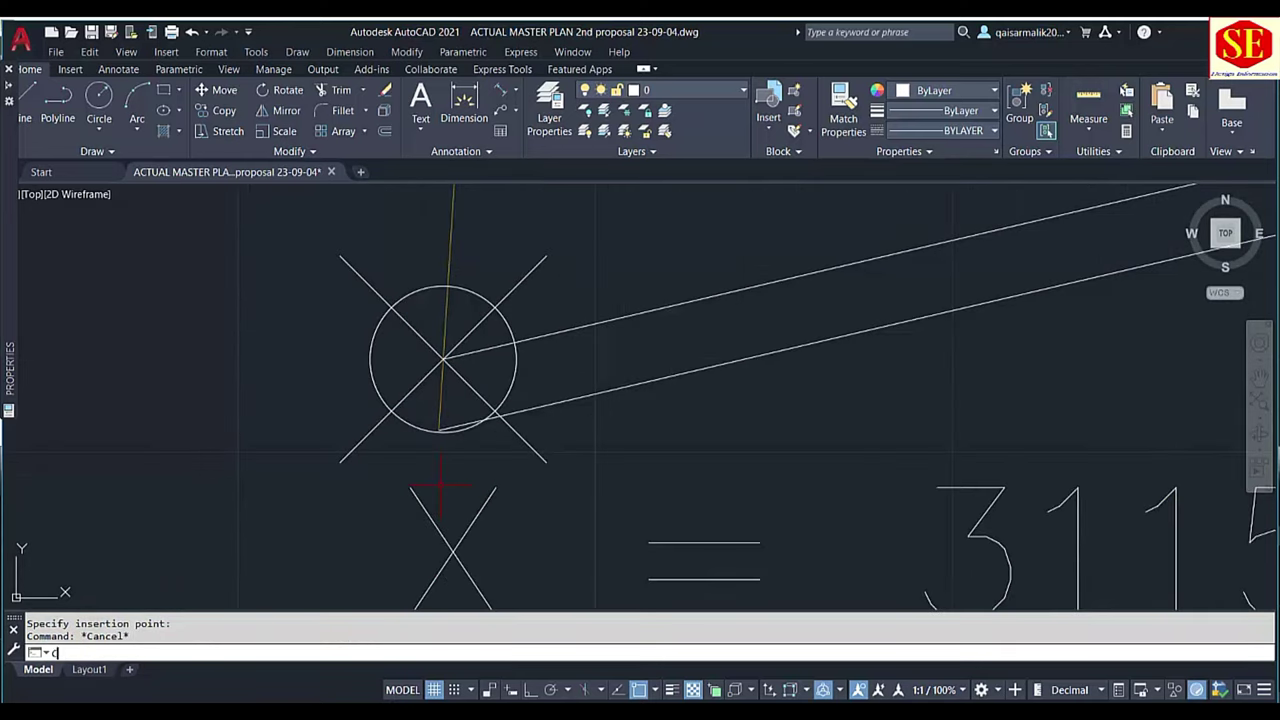
Start the CD coordinate-labelling command
type("d")
key("Return")
scroll(446, 365, "up", 8)
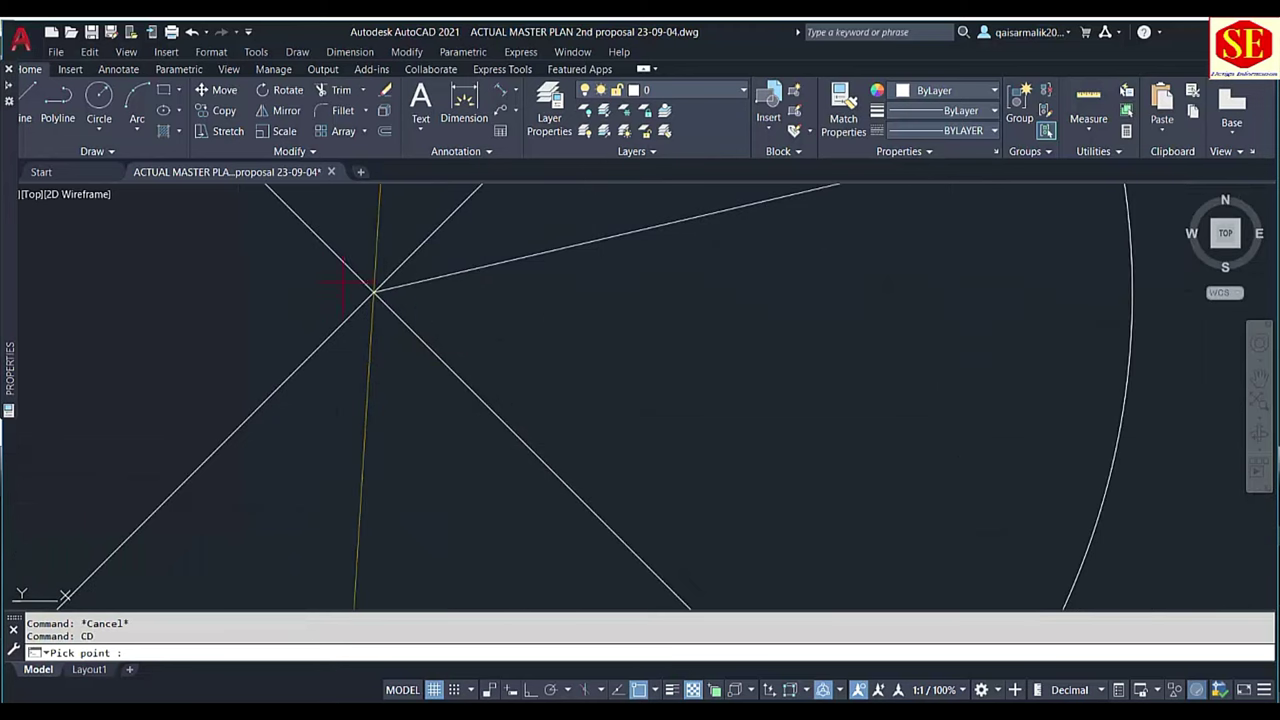
Place the coordinate label for the picked line intersection
left_click(372, 291)
scroll(445, 290, "down", 5)
left_click(330, 404)
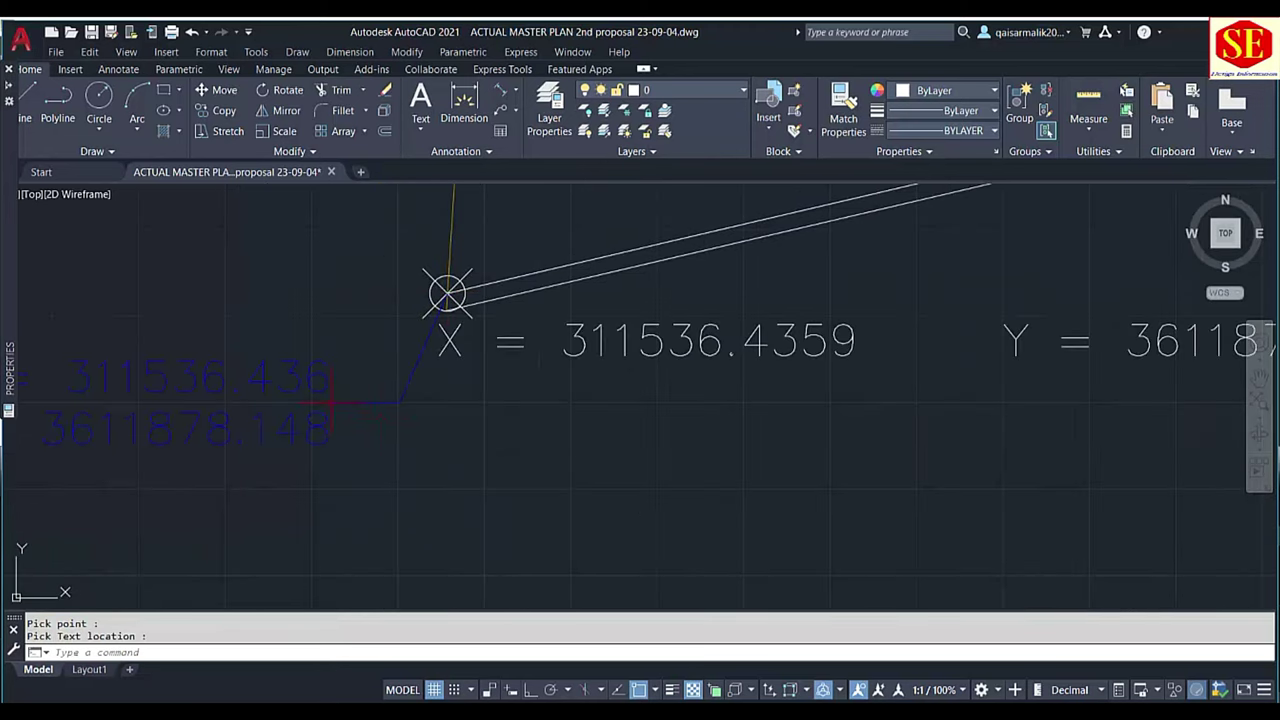
scroll(396, 450, "down", 2)
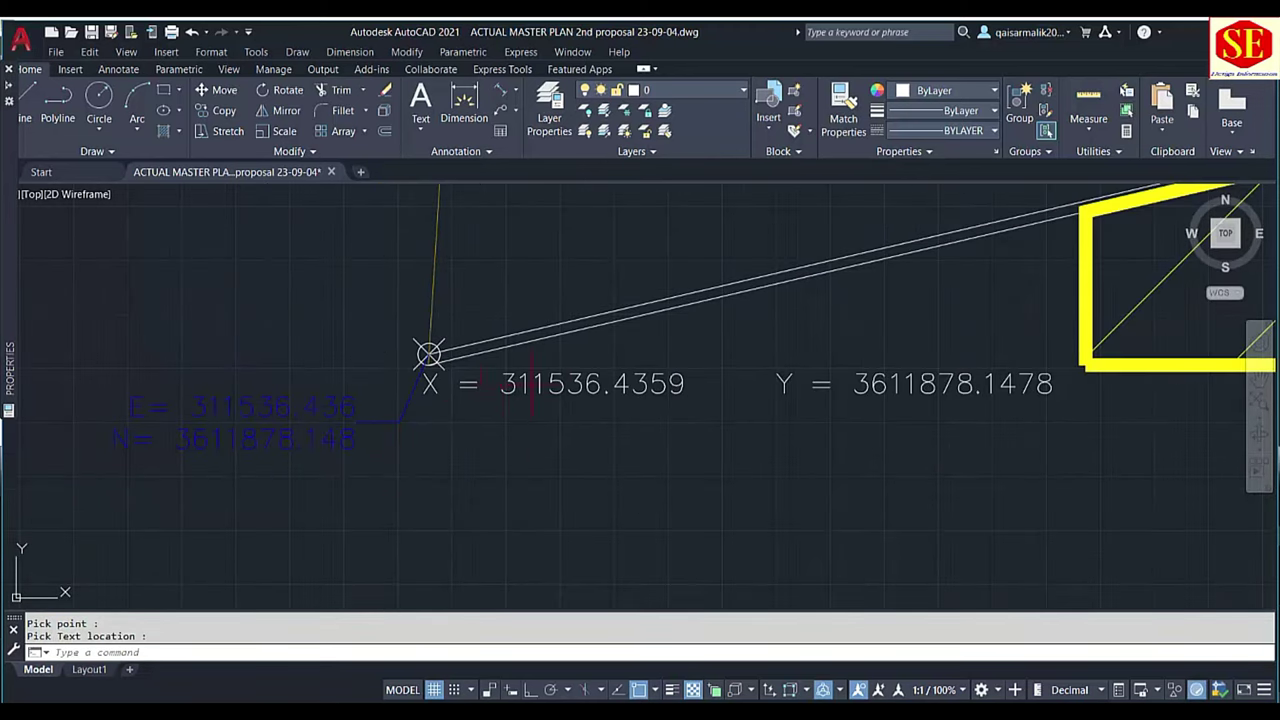
scroll(428, 353, "up", 2)
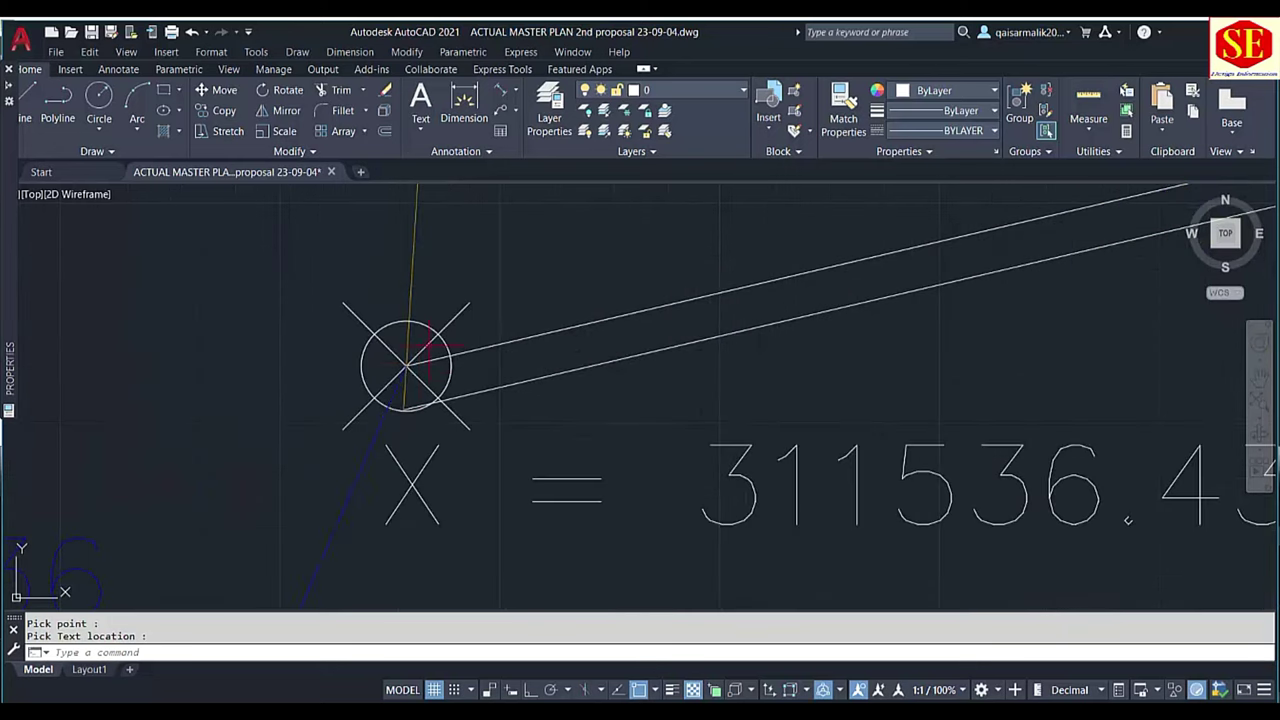
scroll(423, 446, "down", 6)
scroll(960, 260, "up", 3)
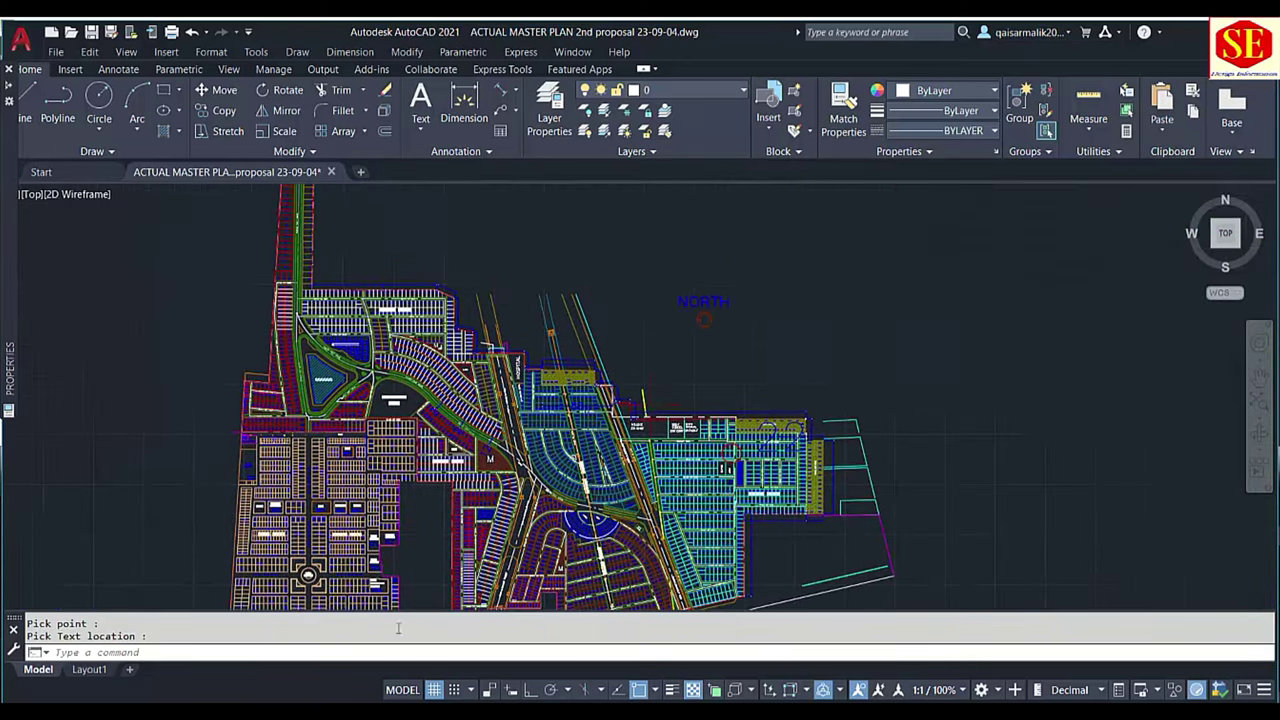
scroll(960, 260, "up", 3)
scroll(840, 416, "up", 2)
scroll(809, 351, "up", 3)
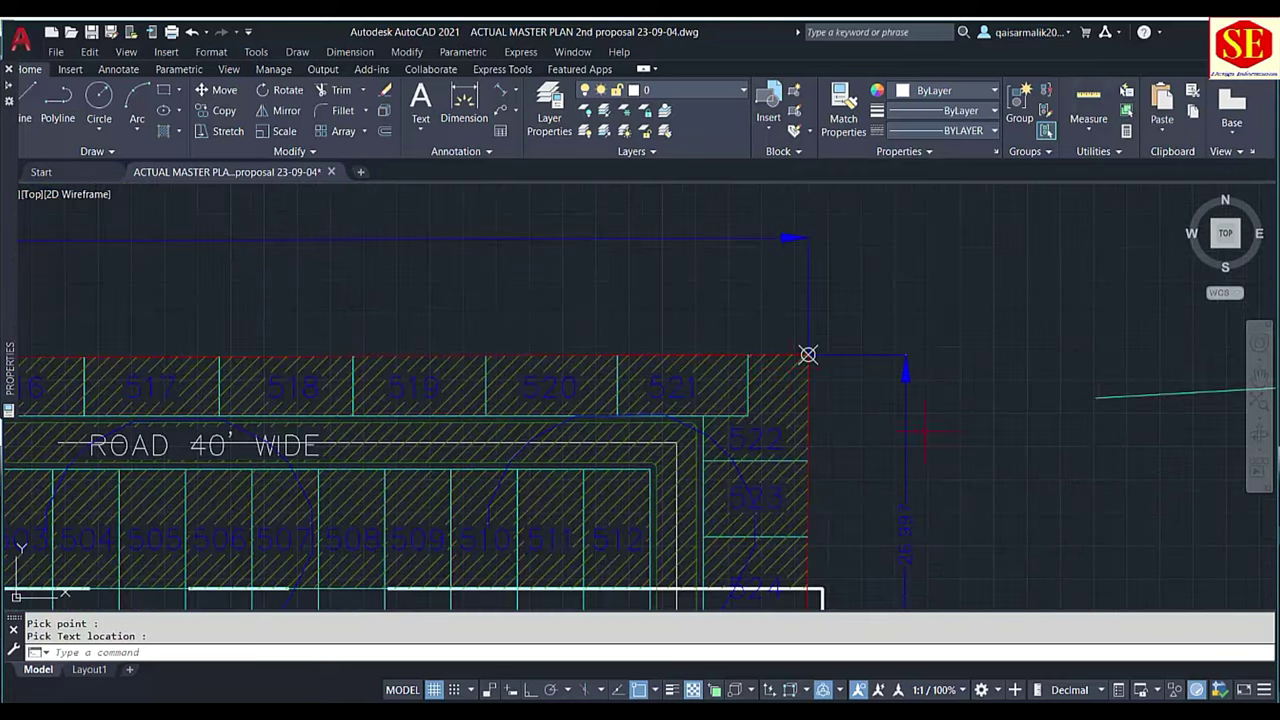
scroll(786, 351, "up", 2)
Label the circled plot corner with an E/N coordinate leader using CD
middle_click_drag(782, 351, 586, 457)
scroll(566, 466, "up", 2)
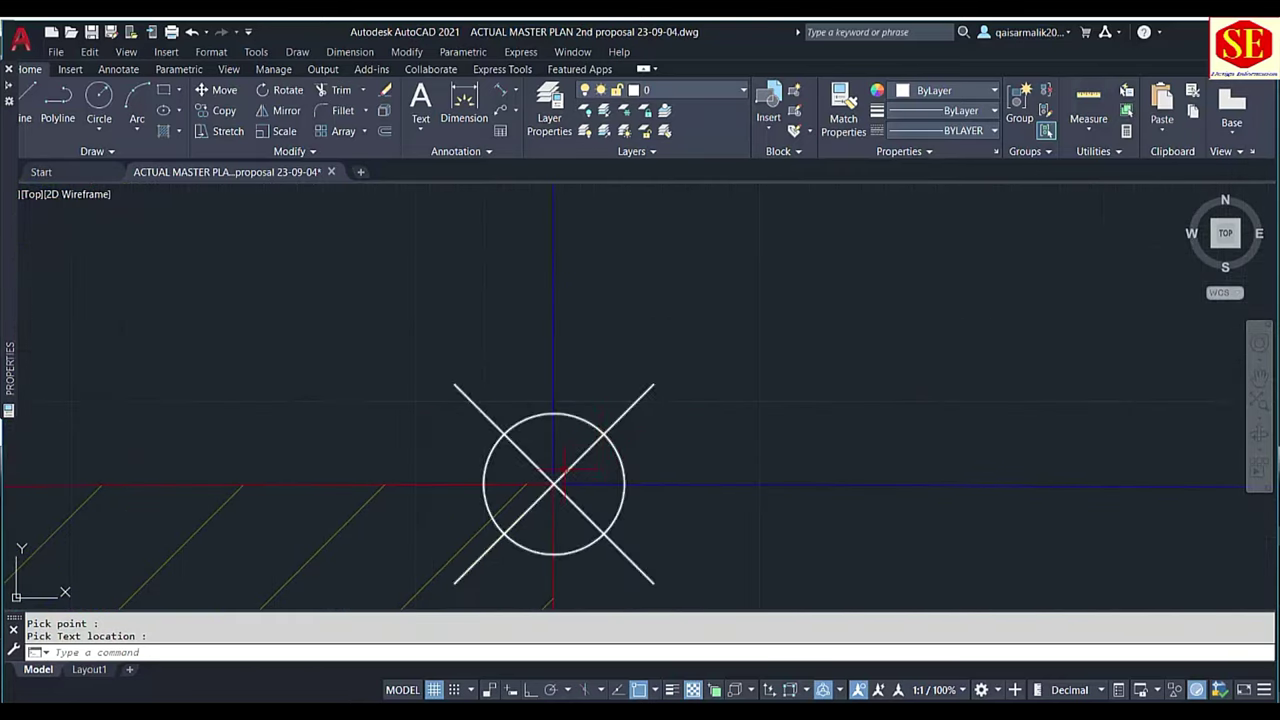
scroll(557, 471, "up", 1)
type("cd")
key("Return")
left_click(545, 492)
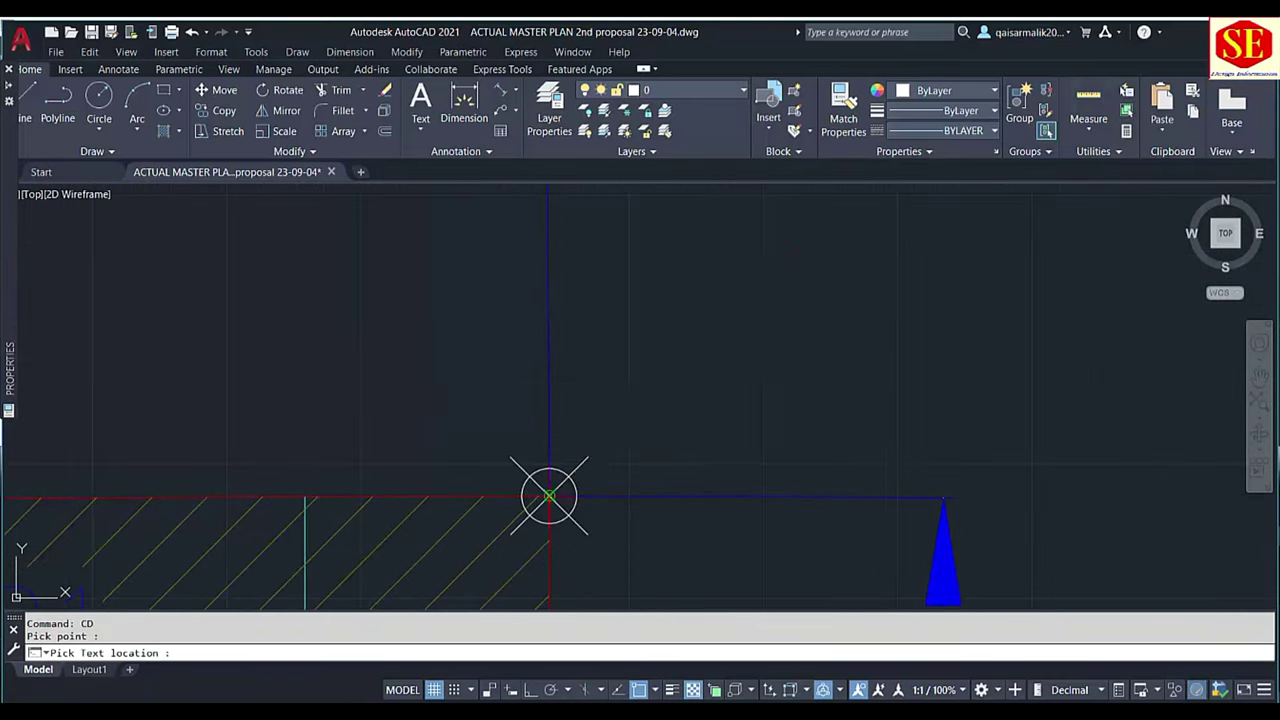
left_click(549, 496)
scroll(665, 413, "down", 3)
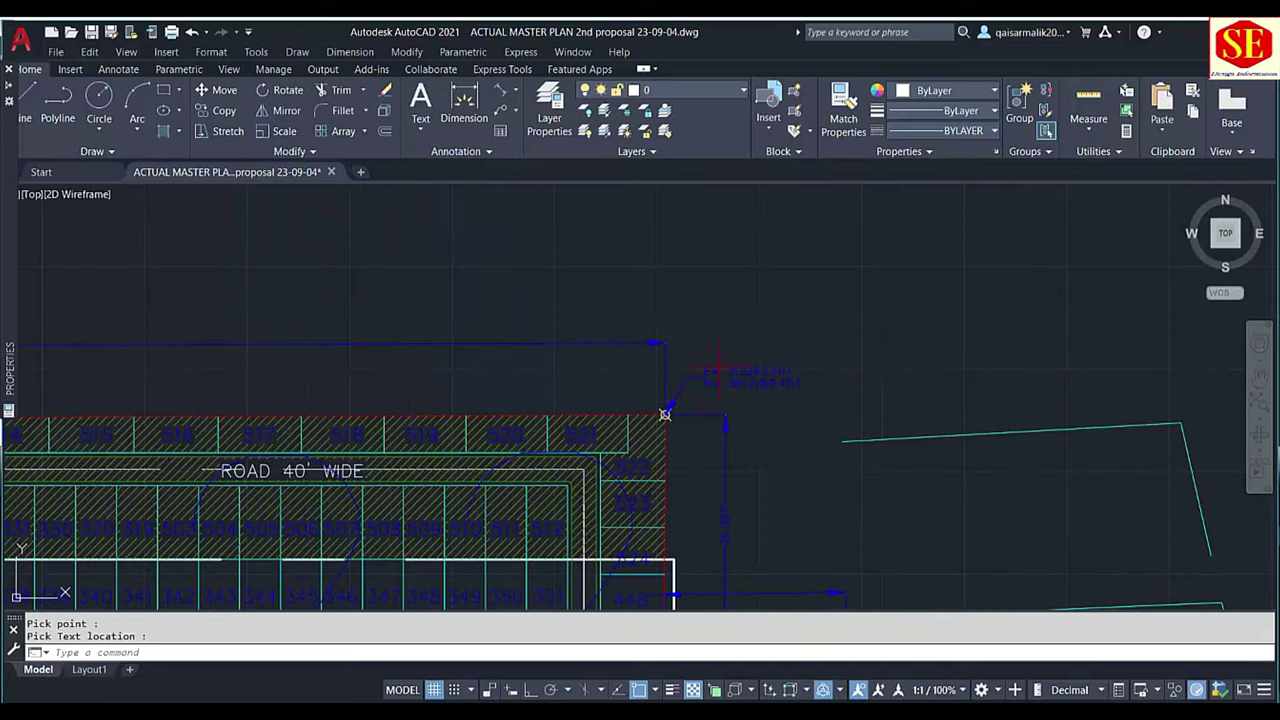
scroll(665, 413, "down", 5)
scroll(697, 318, "up", 3)
Window-select the stray coordinate text and erase it
left_click(808, 273)
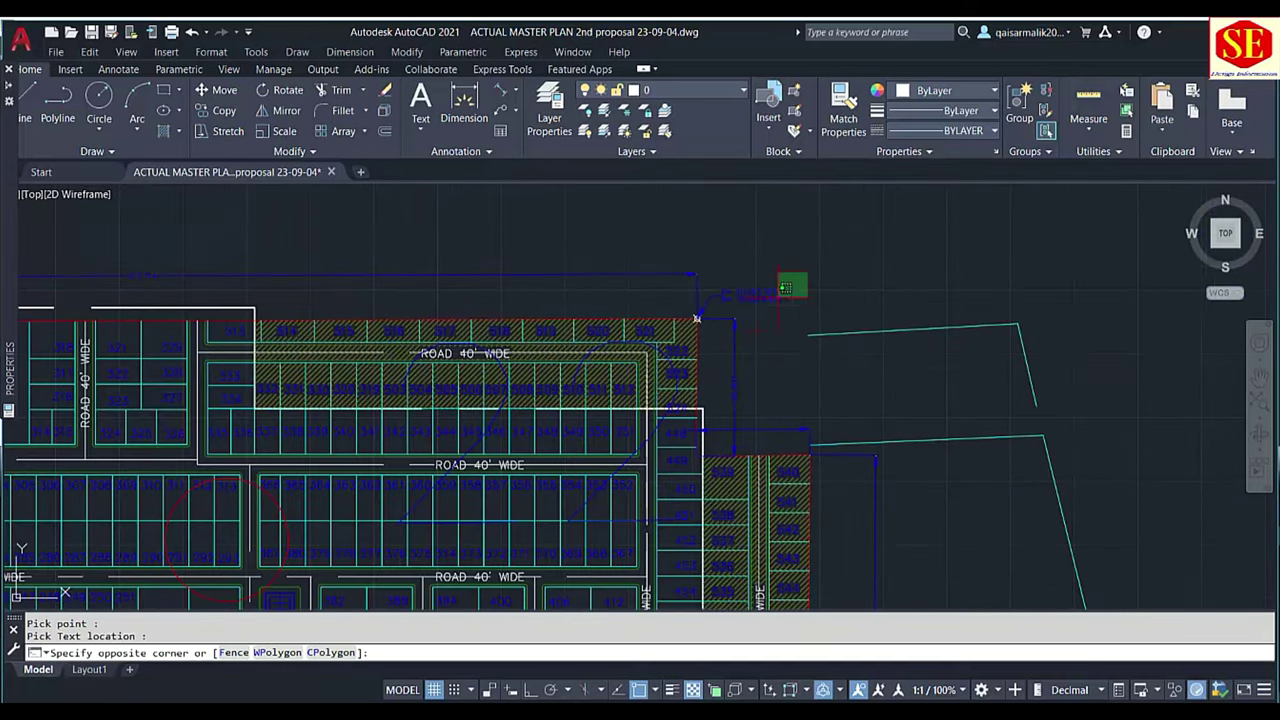
left_click(697, 318)
type("e")
key("Return")
scroll(371, 486, "down", 5)
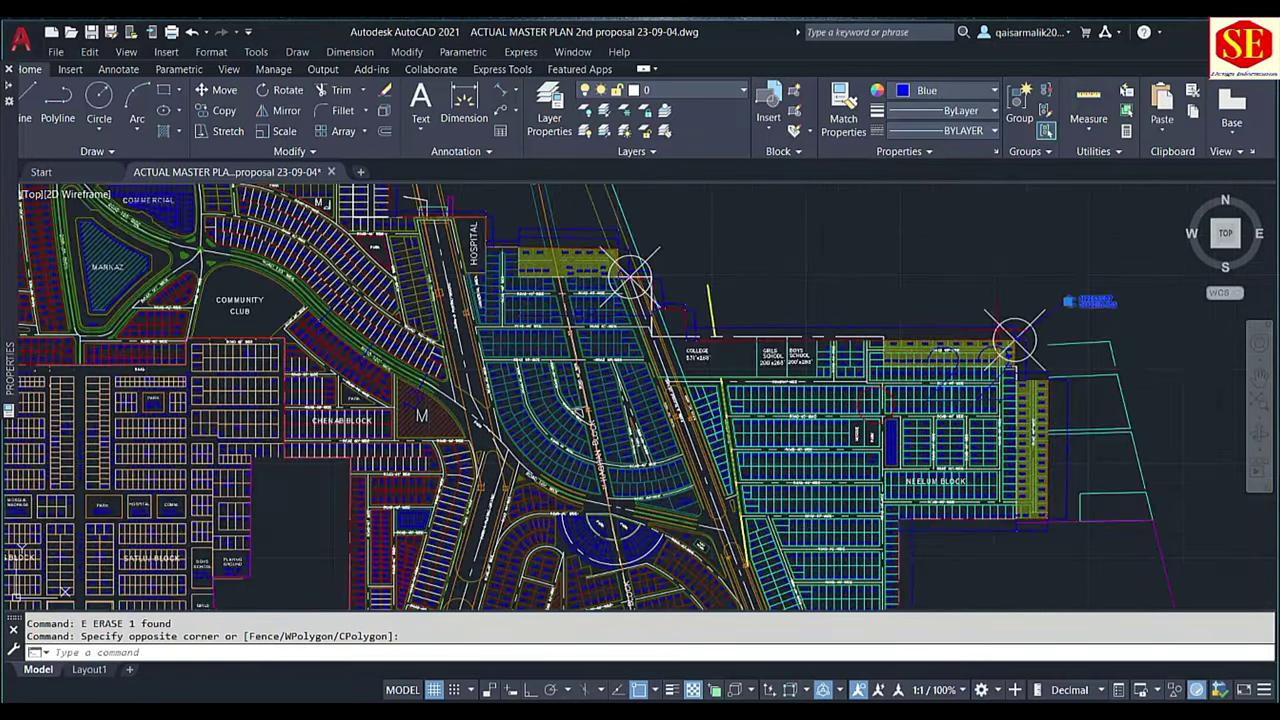
scroll(640, 400, "down", 3)
key("Escape")
scroll(640, 400, "up", 2)
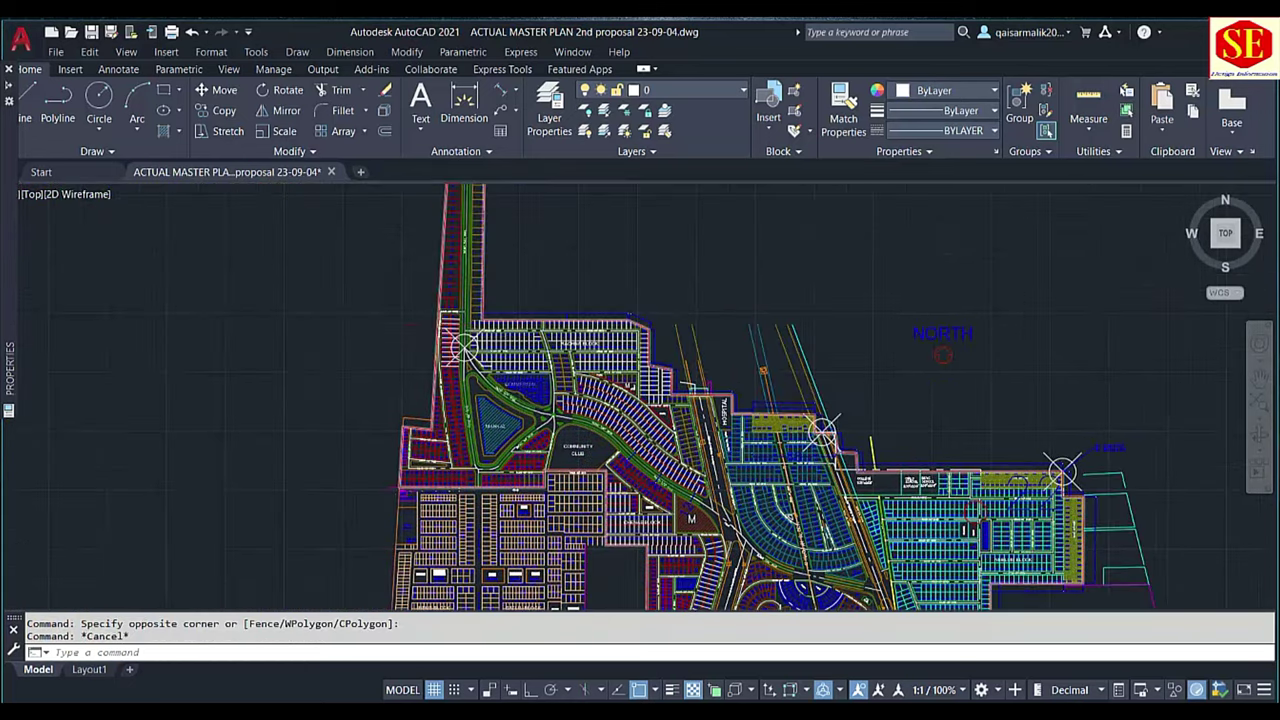
scroll(463, 347, "up", 5)
scroll(520, 395, "up", 3)
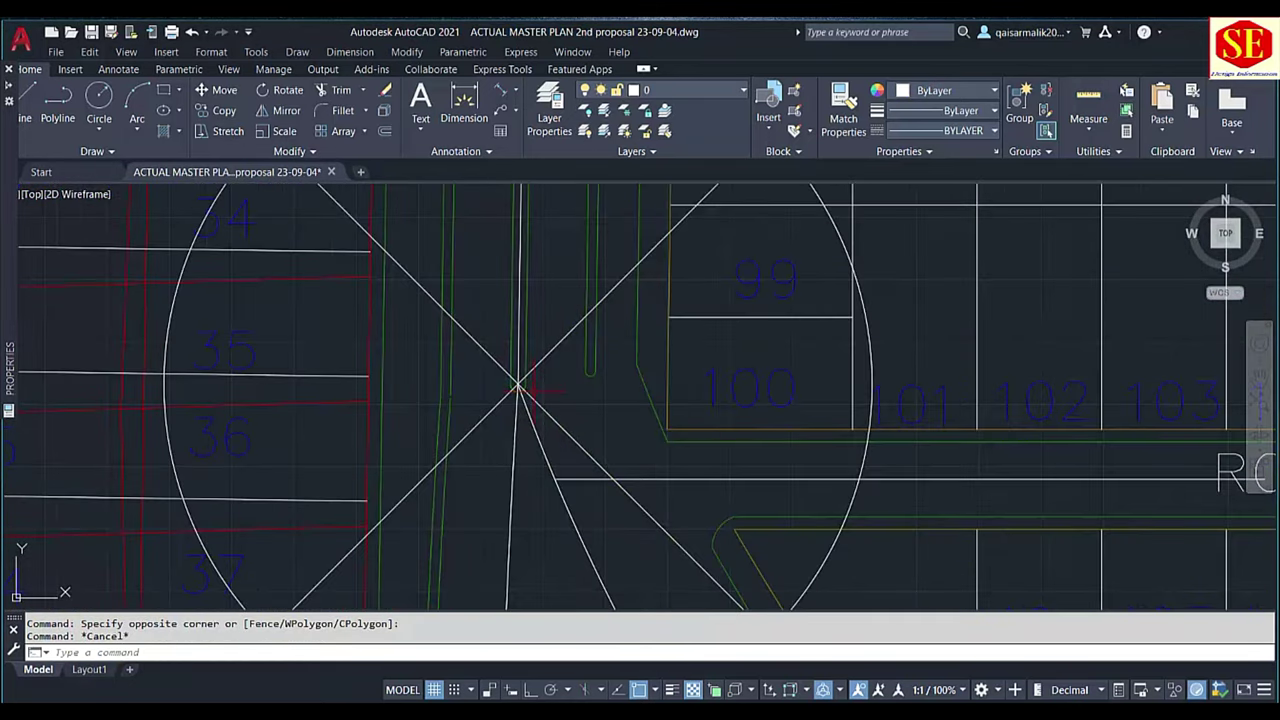
Add an E/N coordinate label at the centre of the left marker
type("cd")
key("Return")
scroll(510, 383, "up", 4)
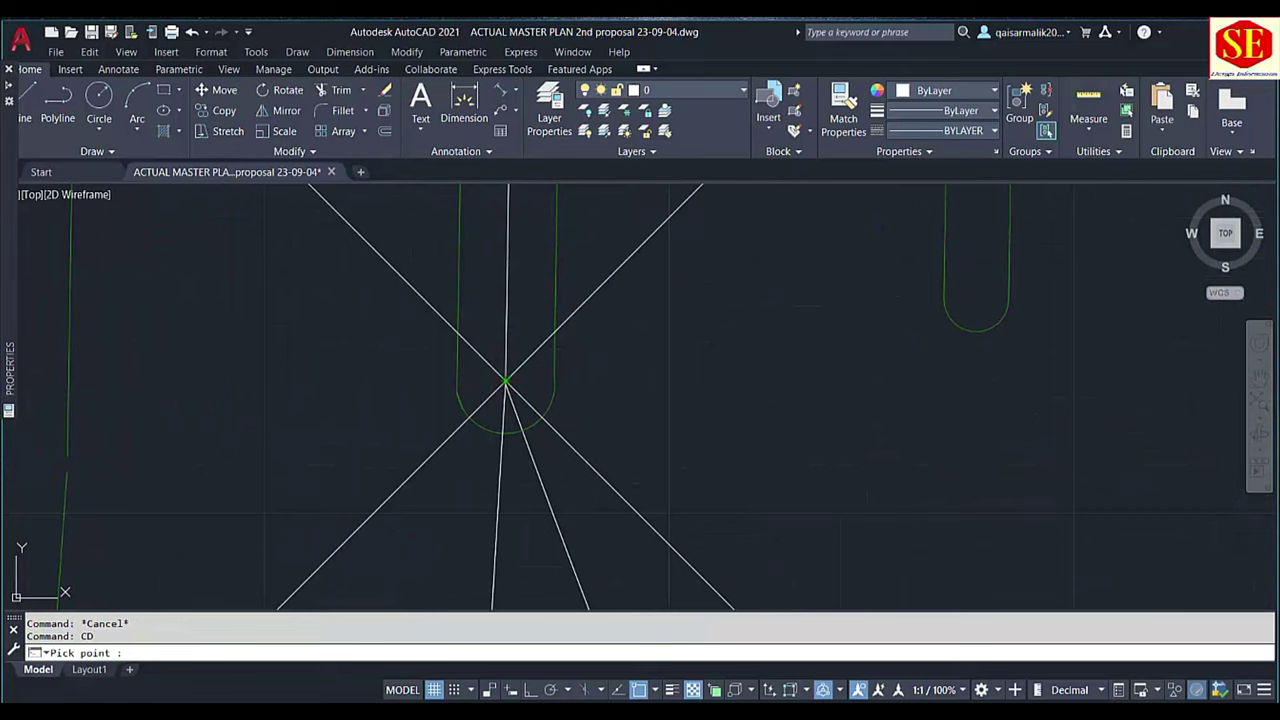
left_click(506, 381)
scroll(677, 229, "down", 3)
scroll(680, 312, "down", 3)
left_click(680, 312)
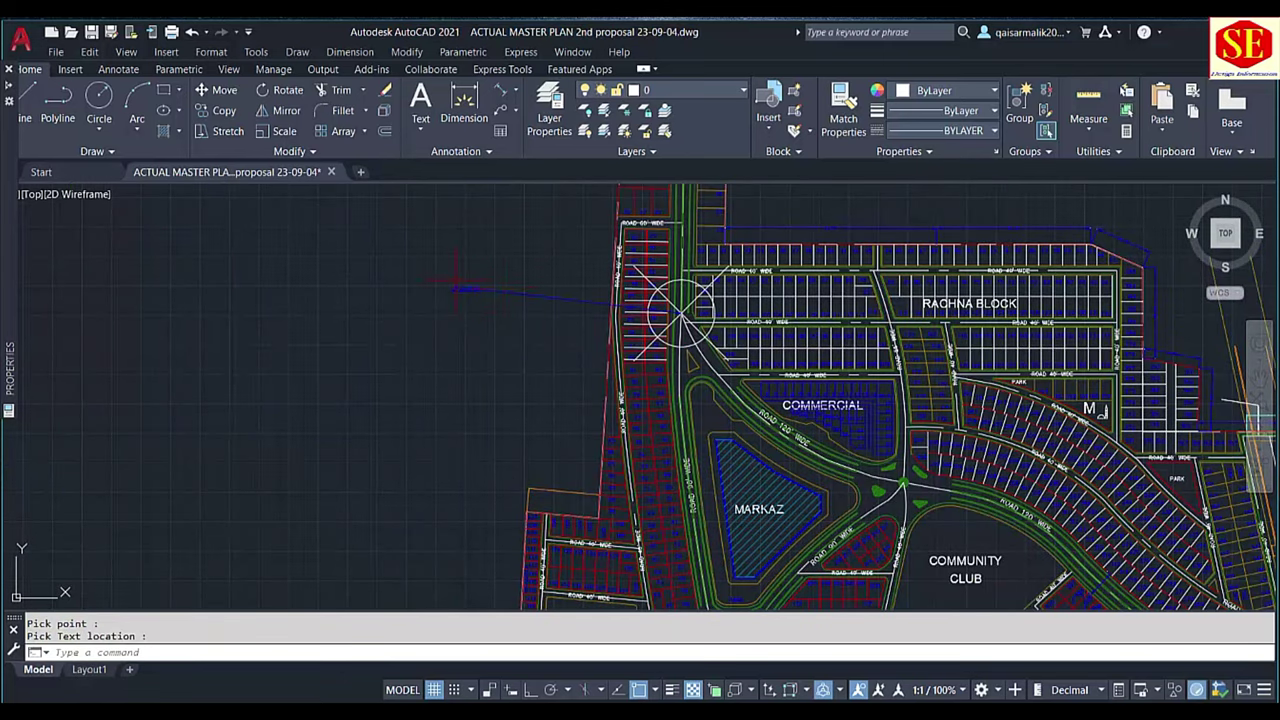
scroll(680, 312, "down", 3)
scroll(600, 300, "down", 3)
scroll(453, 222, "up", 2)
scroll(600, 258, "up", 3)
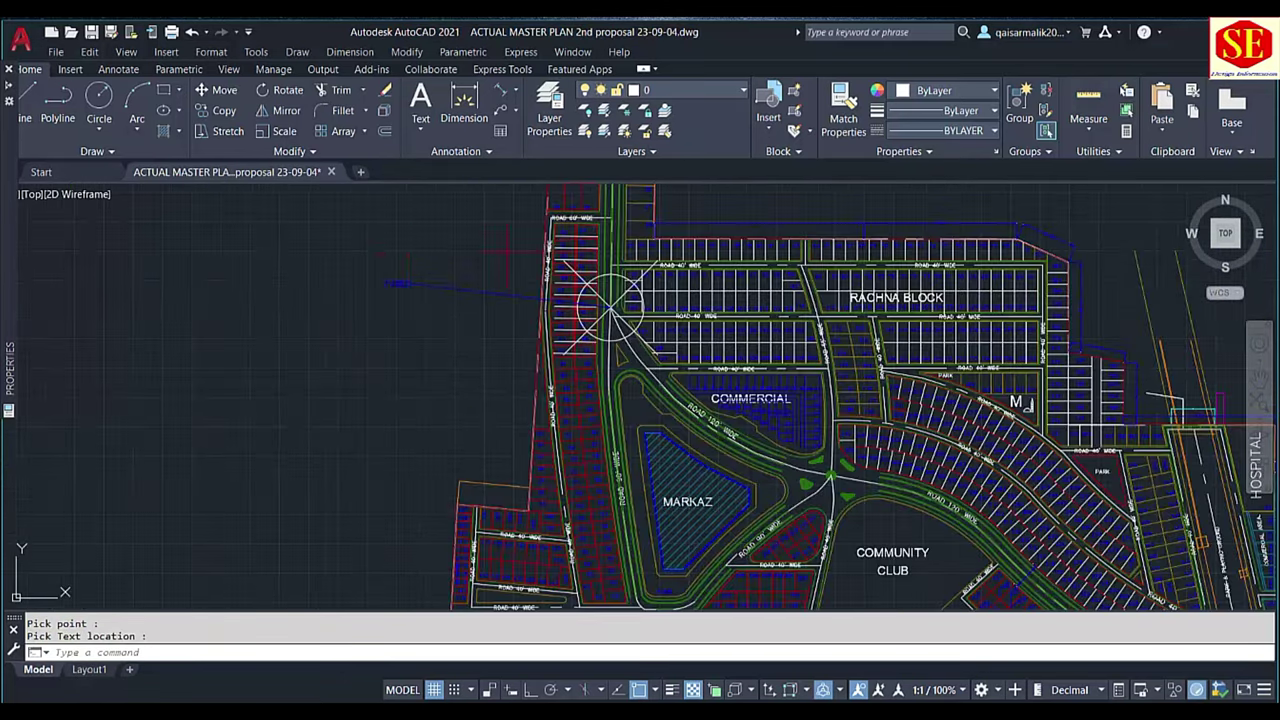
Select the new coordinate labels and their leaders
left_click(607, 308)
scroll(607, 312, "down", 3)
scroll(437, 551, "up", 1)
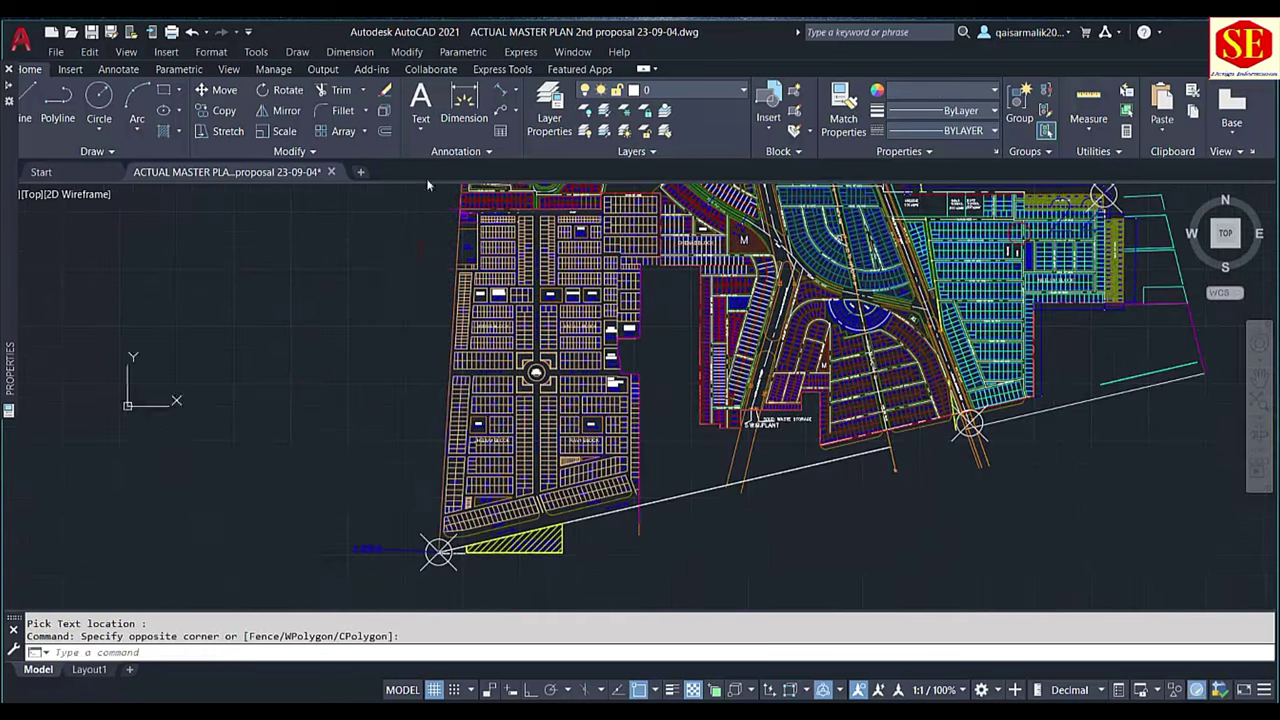
scroll(437, 551, "up", 3)
left_click(548, 572)
scroll(548, 572, "down", 3)
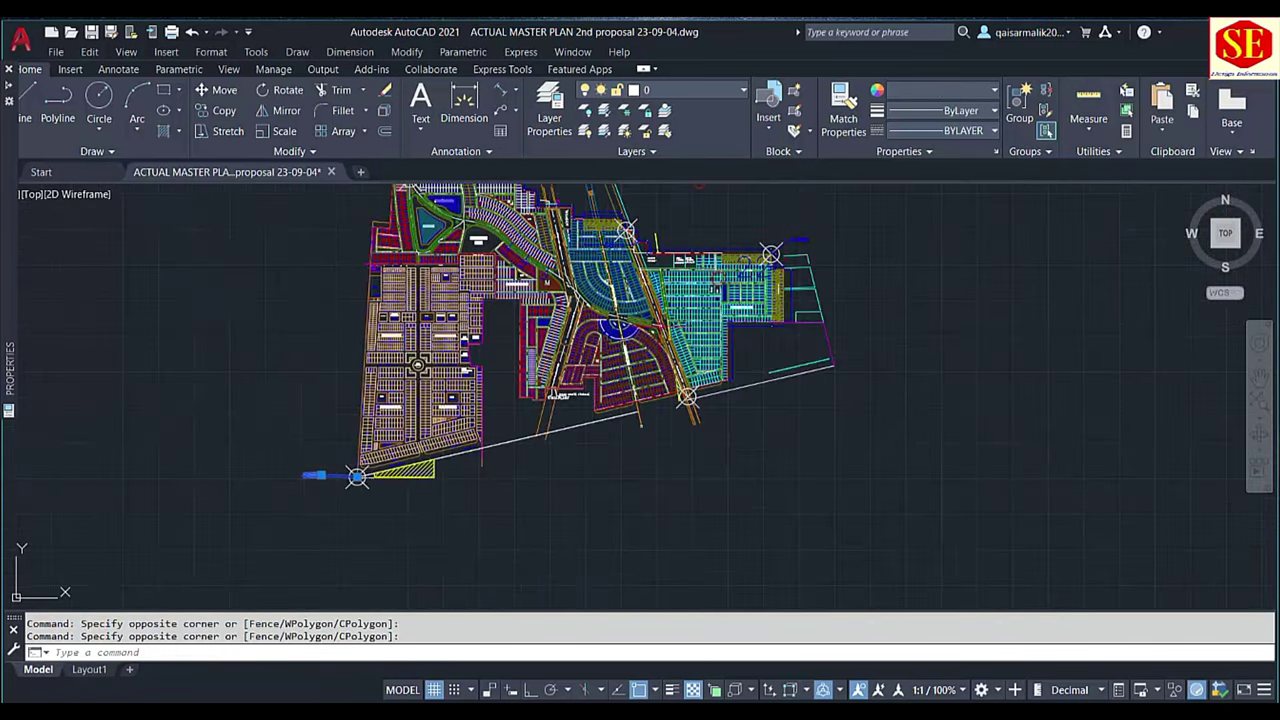
scroll(698, 340, "up", 5)
scroll(698, 340, "up", 2)
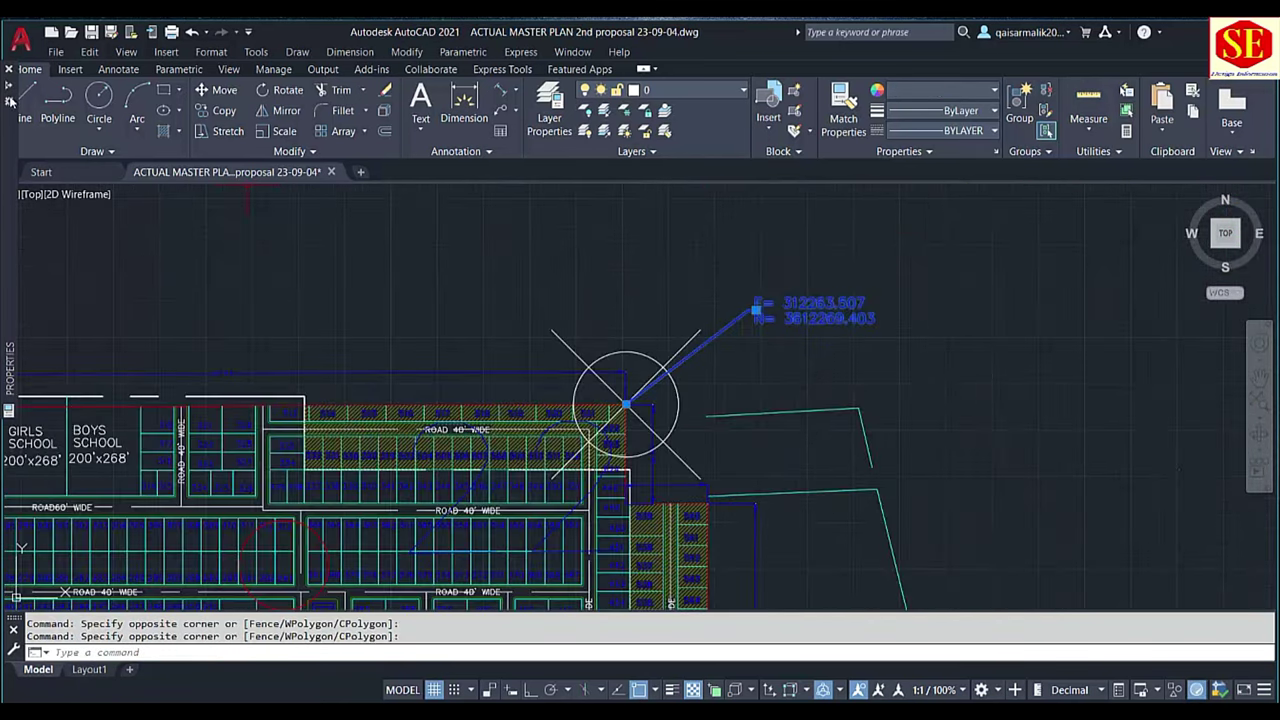
Filter the selection to the three text labels and set their text height to 20
left_click(73, 85)
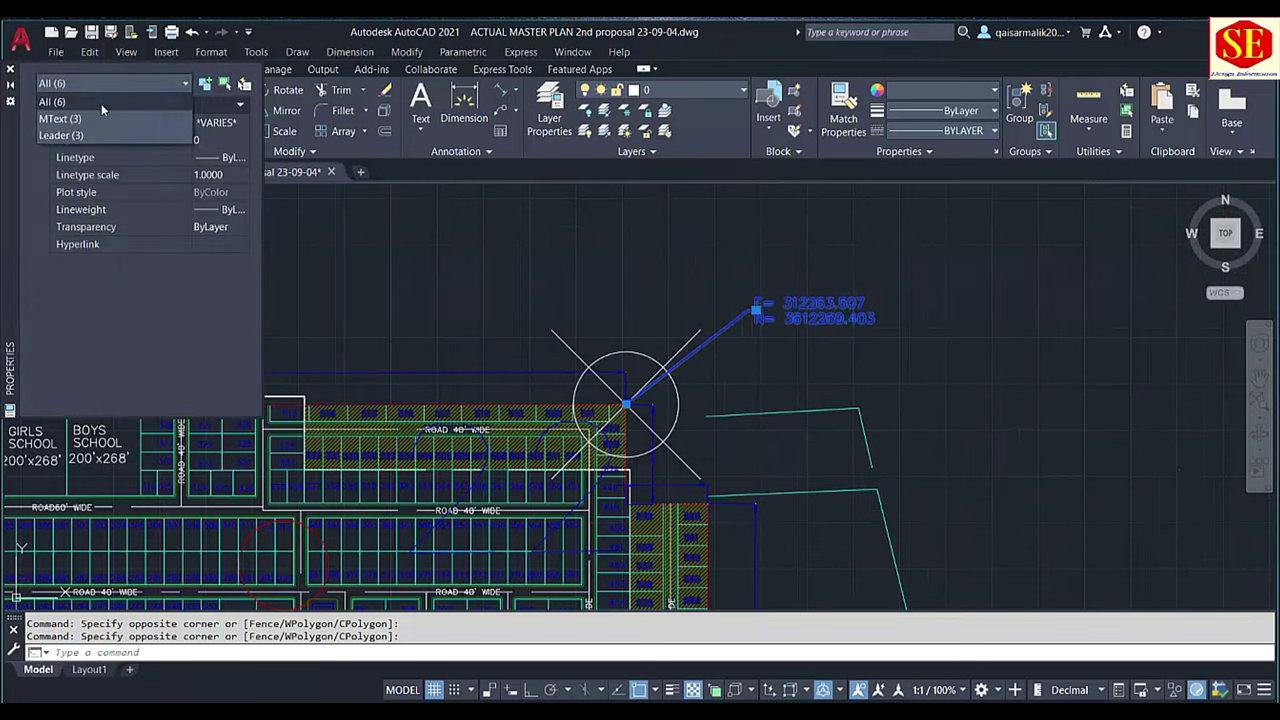
left_click(73, 115)
scroll(240, 350, "down", 5)
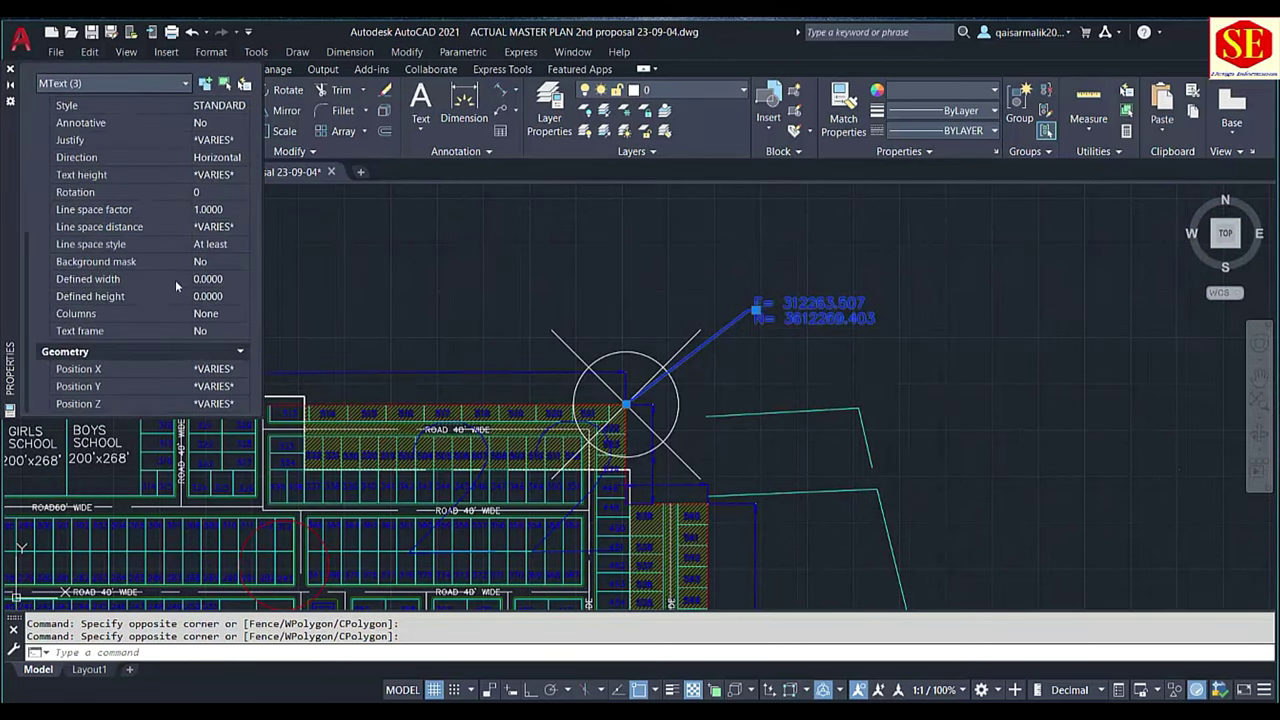
left_click(101, 176)
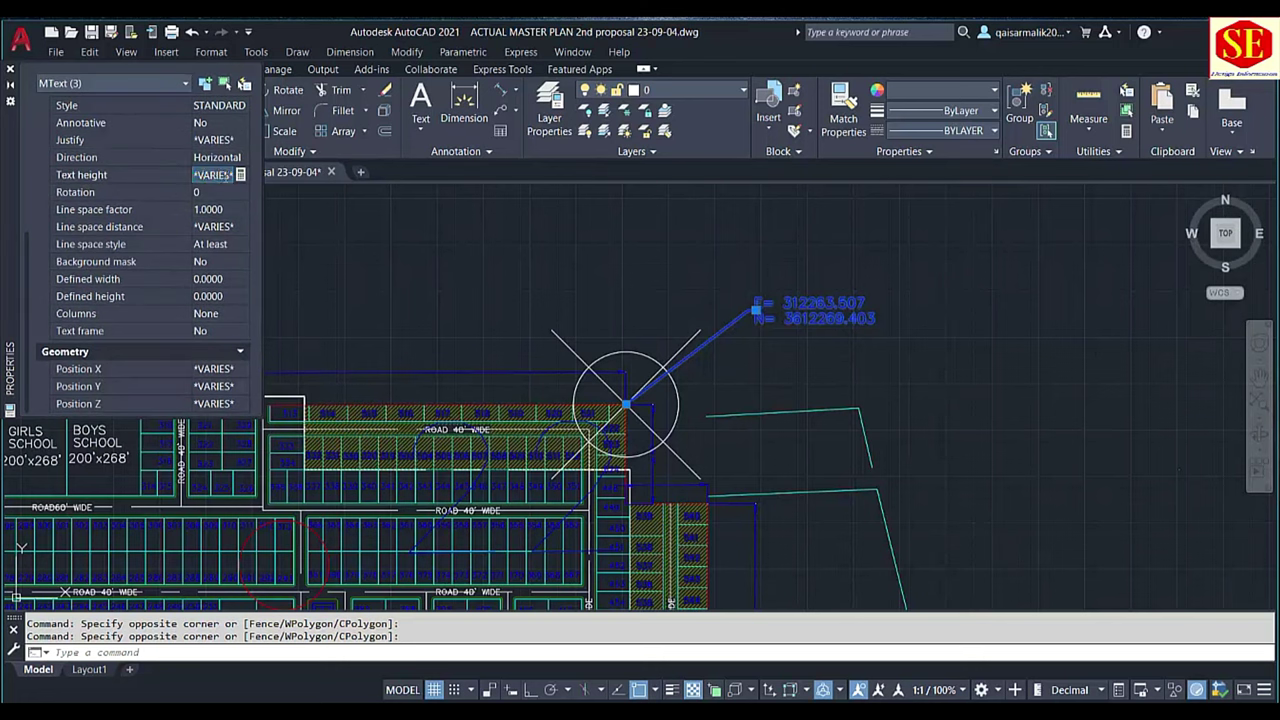
type("2")
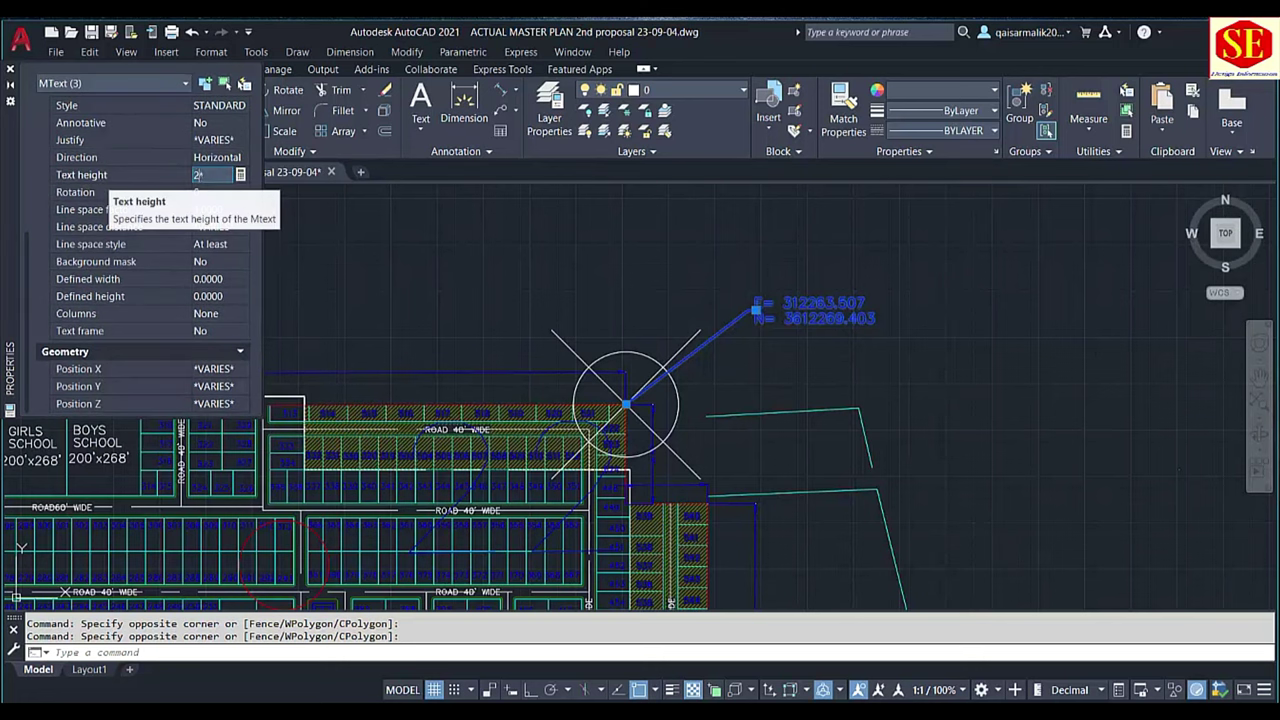
type("0'")
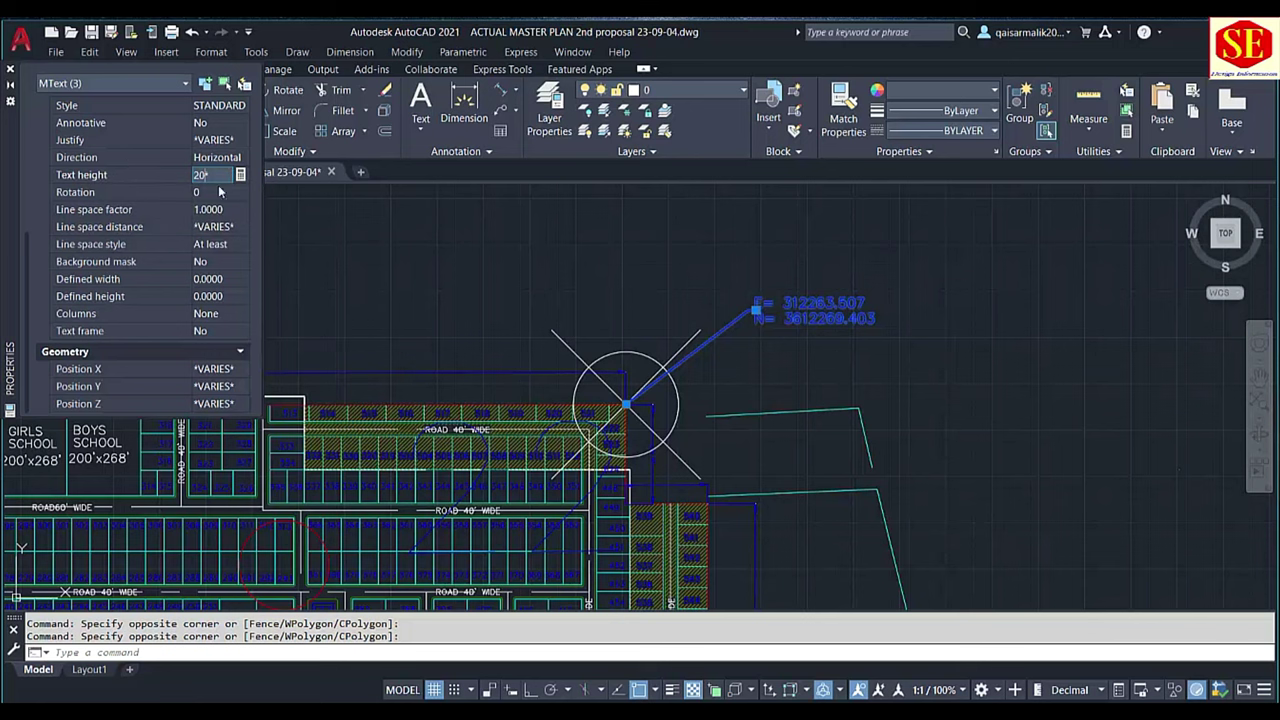
key("Tab")
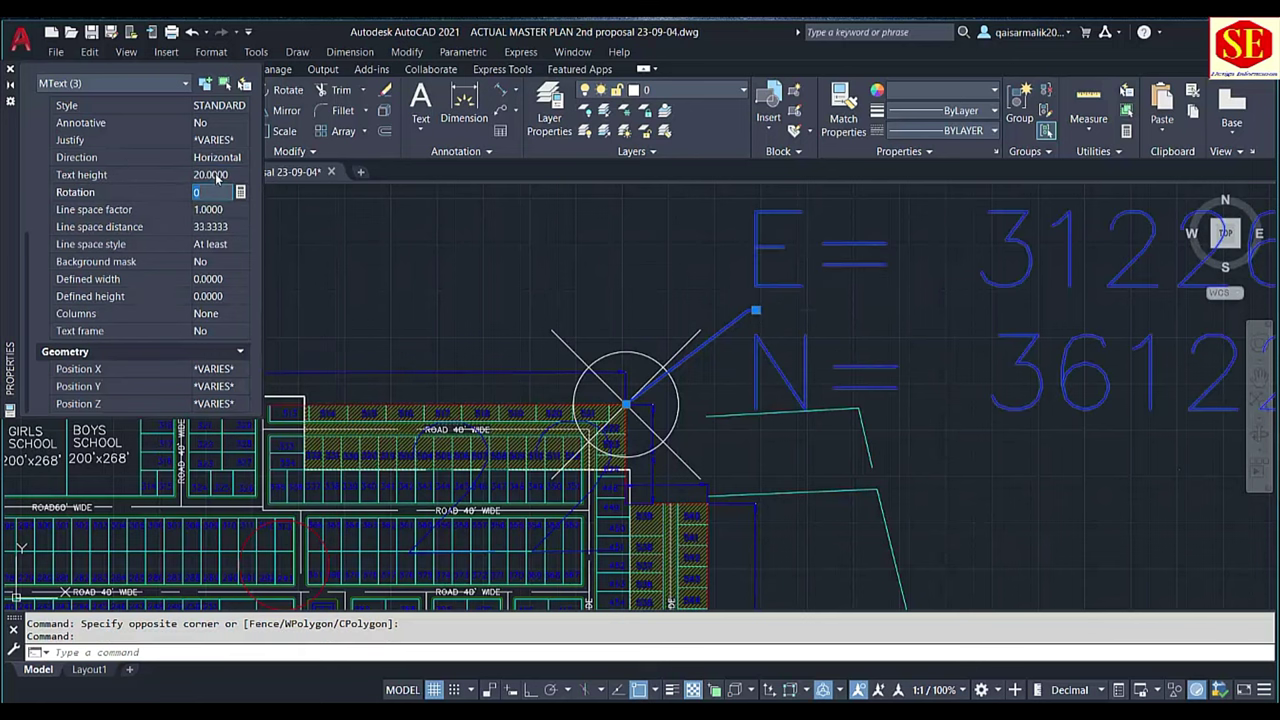
scroll(700, 330, "down", 10)
key("Escape")
Copy the E= 311536.436 / N= 3611878.148 label to just above the original
scroll(856, 220, "up", 5)
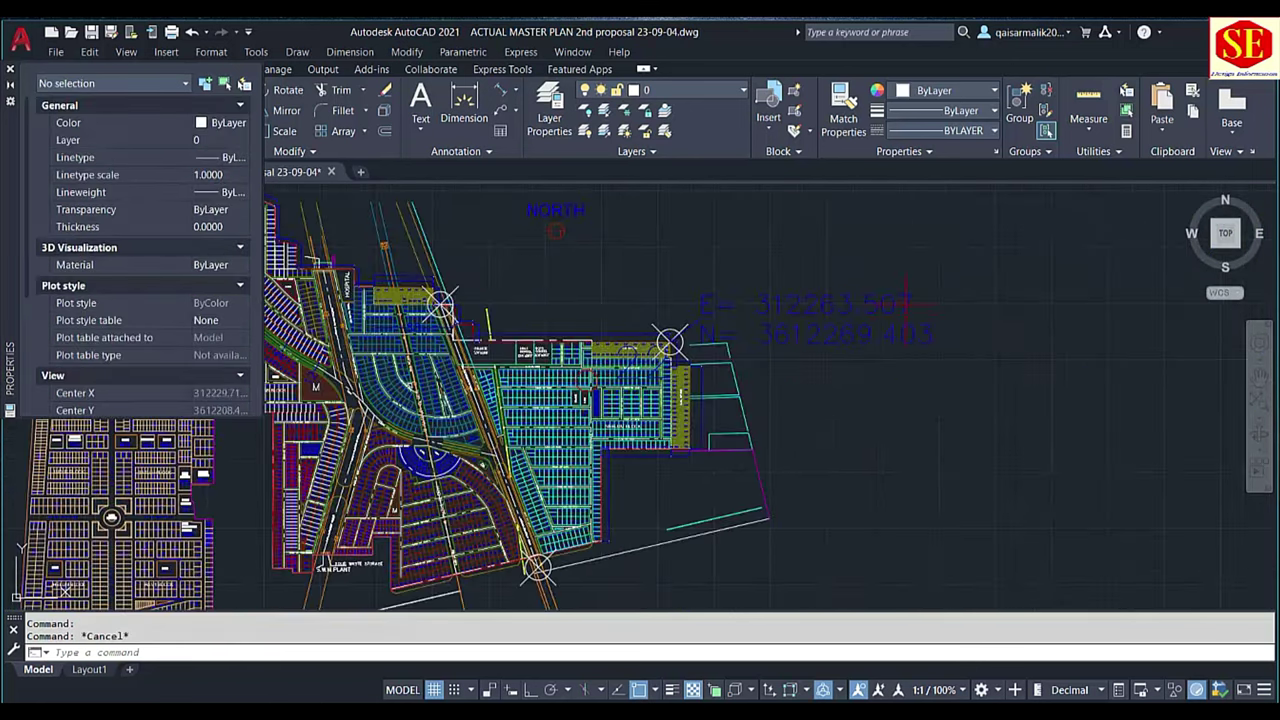
scroll(856, 220, "down", 3)
scroll(885, 320, "up", 3)
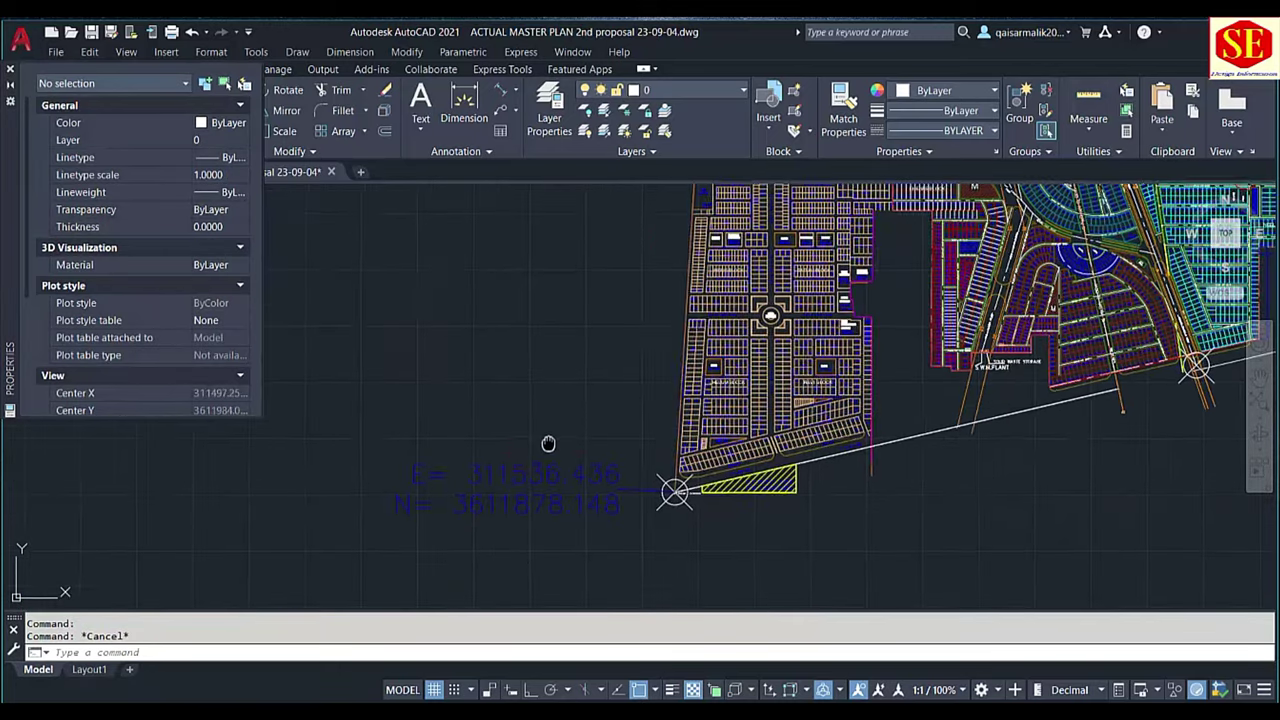
middle_click_drag(549, 443, 675, 385)
type("o")
key("Return")
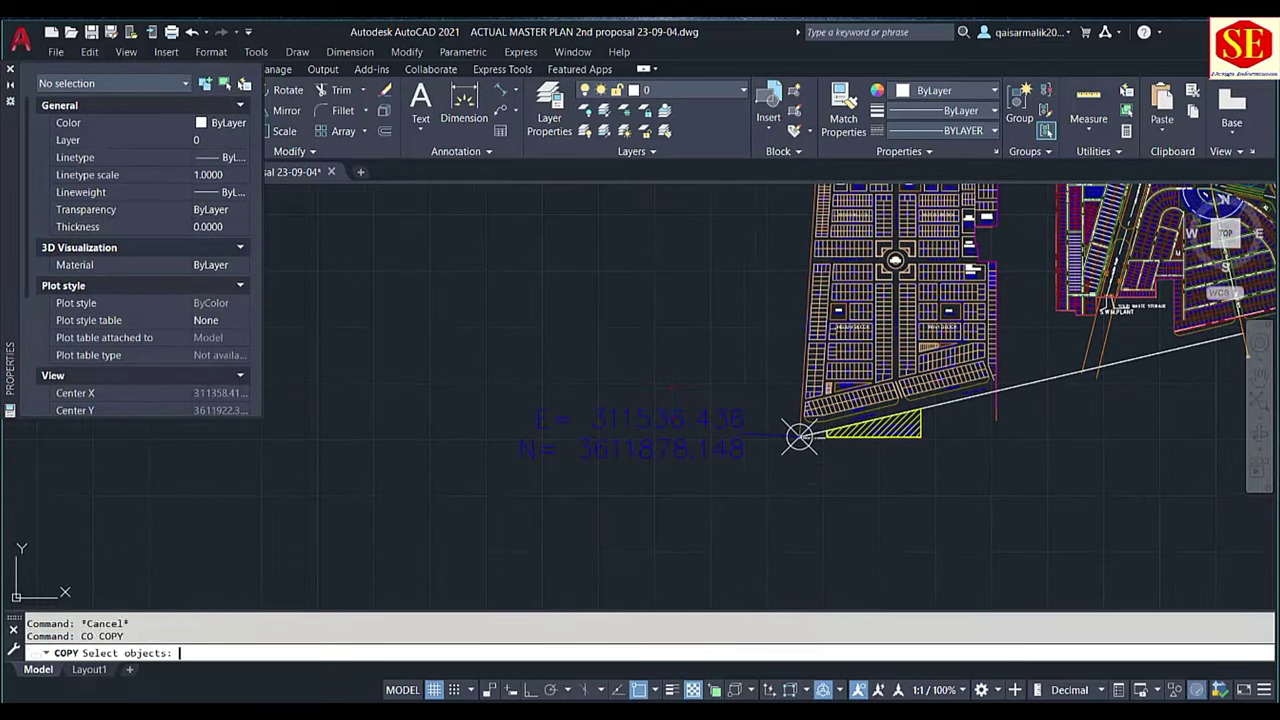
left_click(705, 448)
key("Return")
left_click(650, 497)
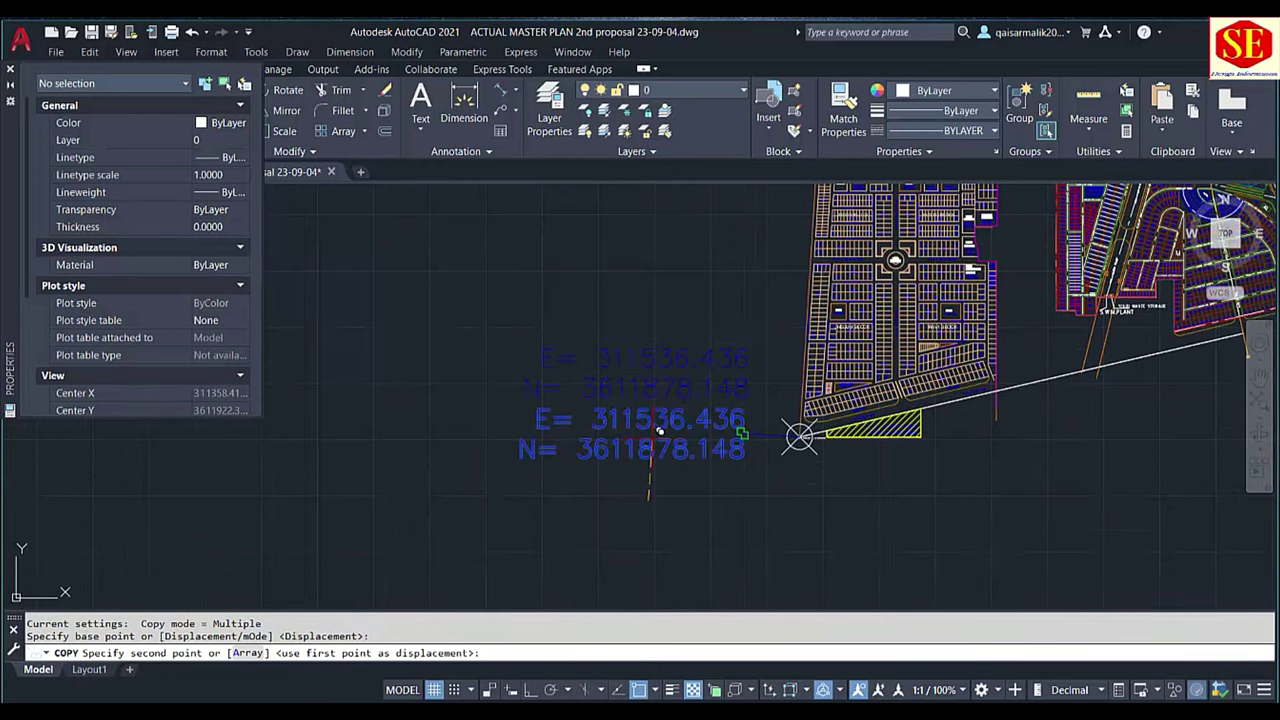
scroll(657, 432, "up", 2)
left_click(657, 432)
key("Escape")
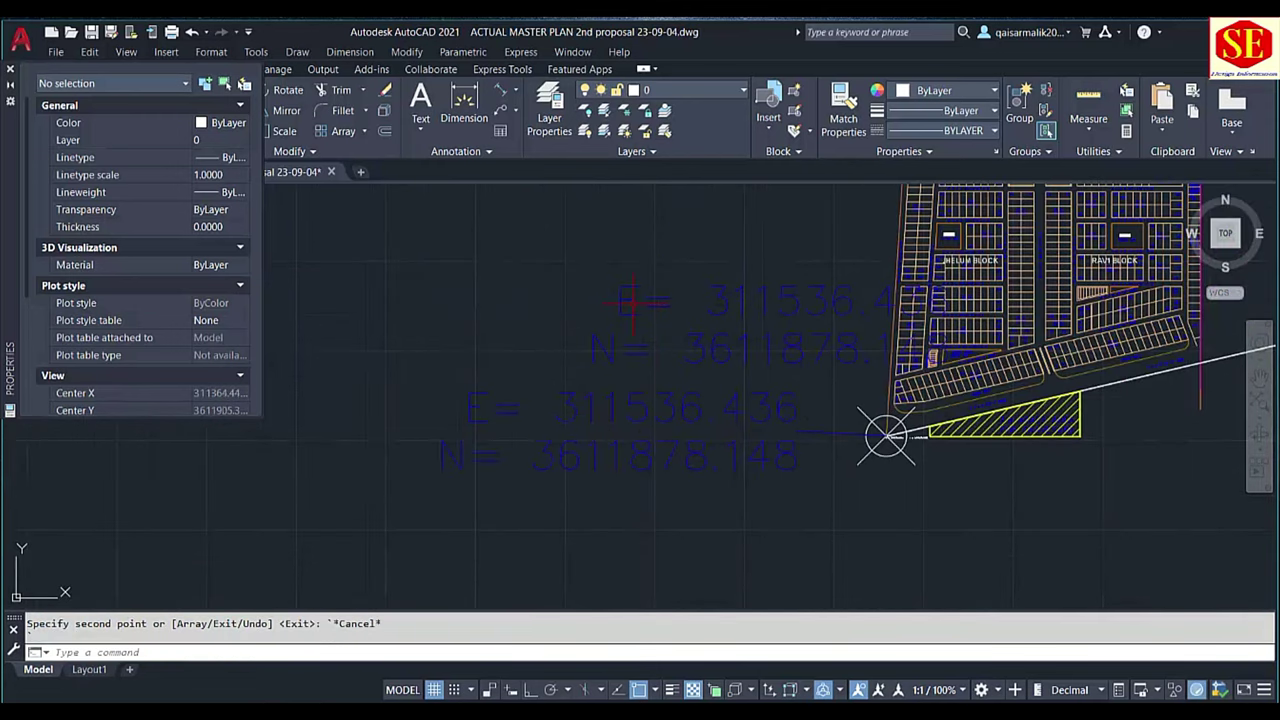
Rewrite the copied text to read 'P.1' and select it for moving
double_click(632, 300)
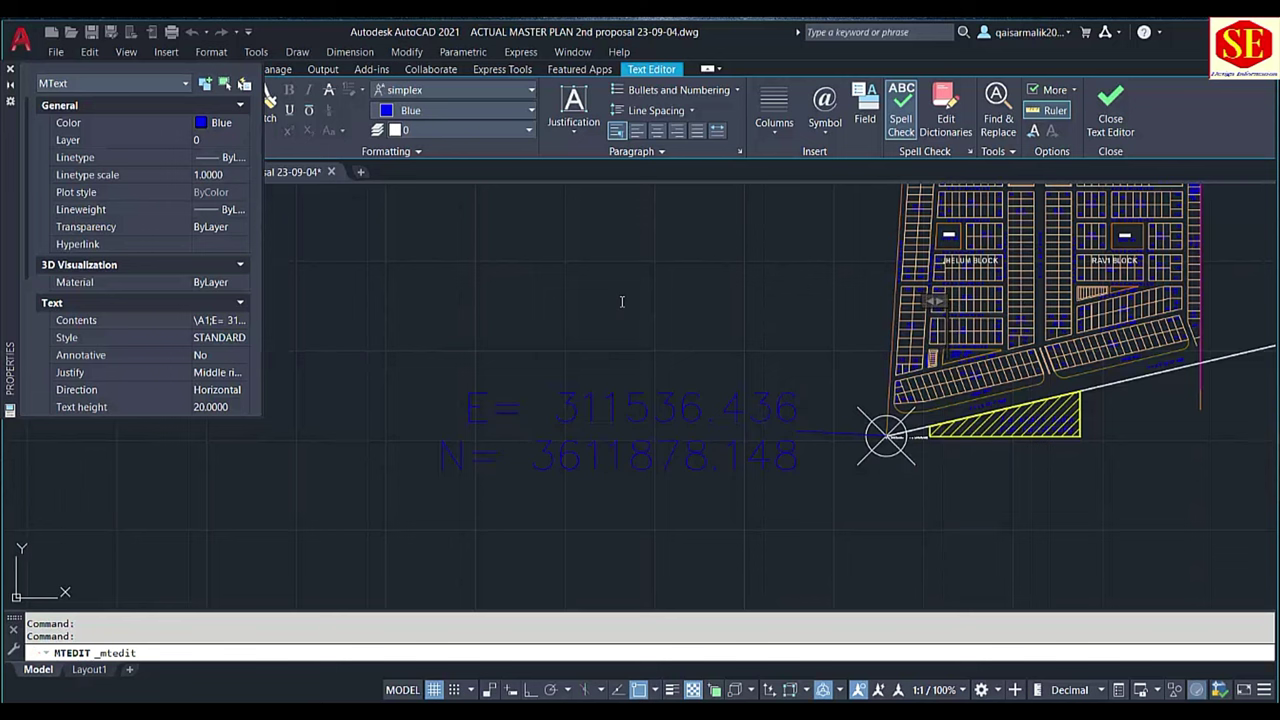
key("Escape")
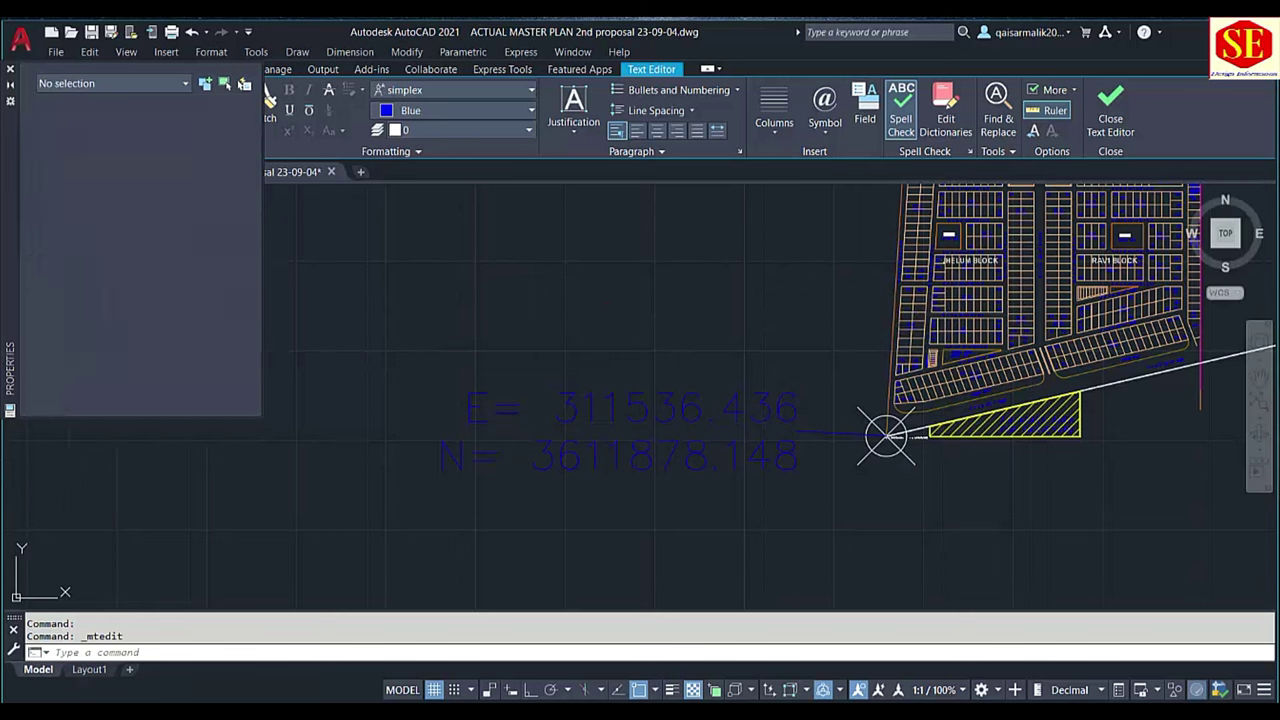
type("m")
key("Return")
scroll(915, 316, "up", 2)
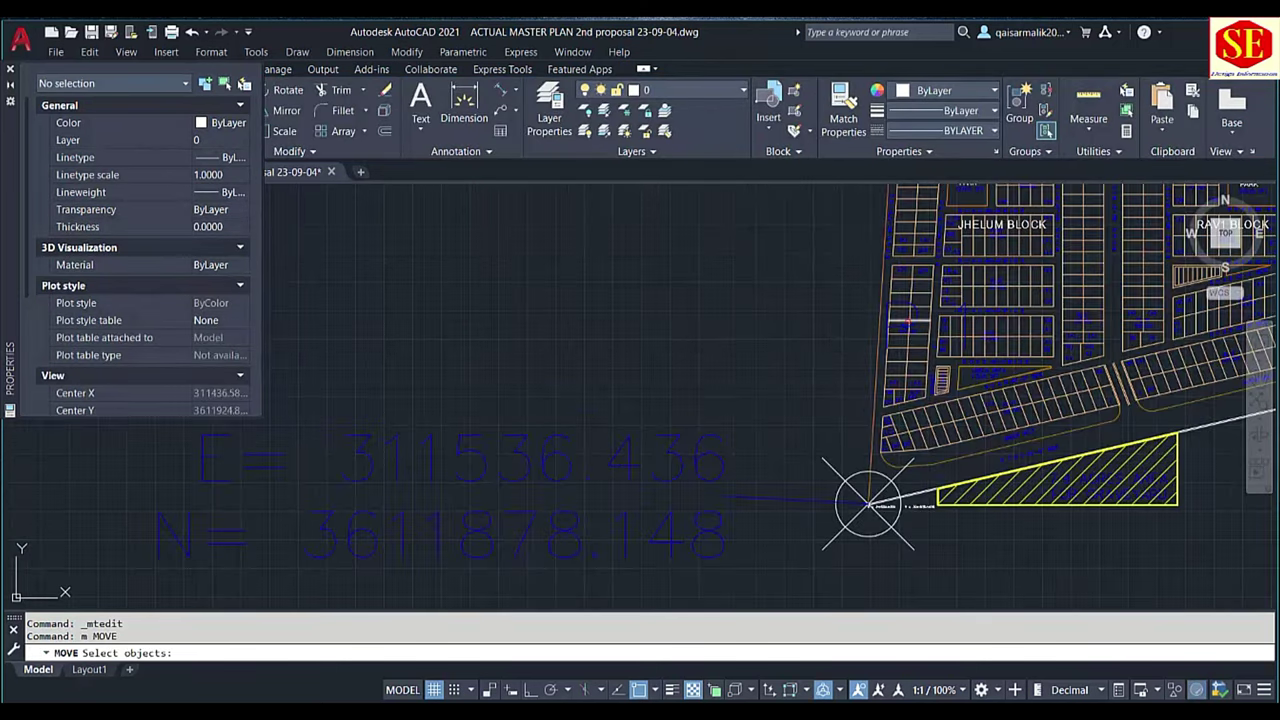
left_click(908, 321)
Move P.1 above its coordinate text and colour it yellow
key("Return")
left_click(815, 308)
middle_click_drag(457, 323, 732, 372)
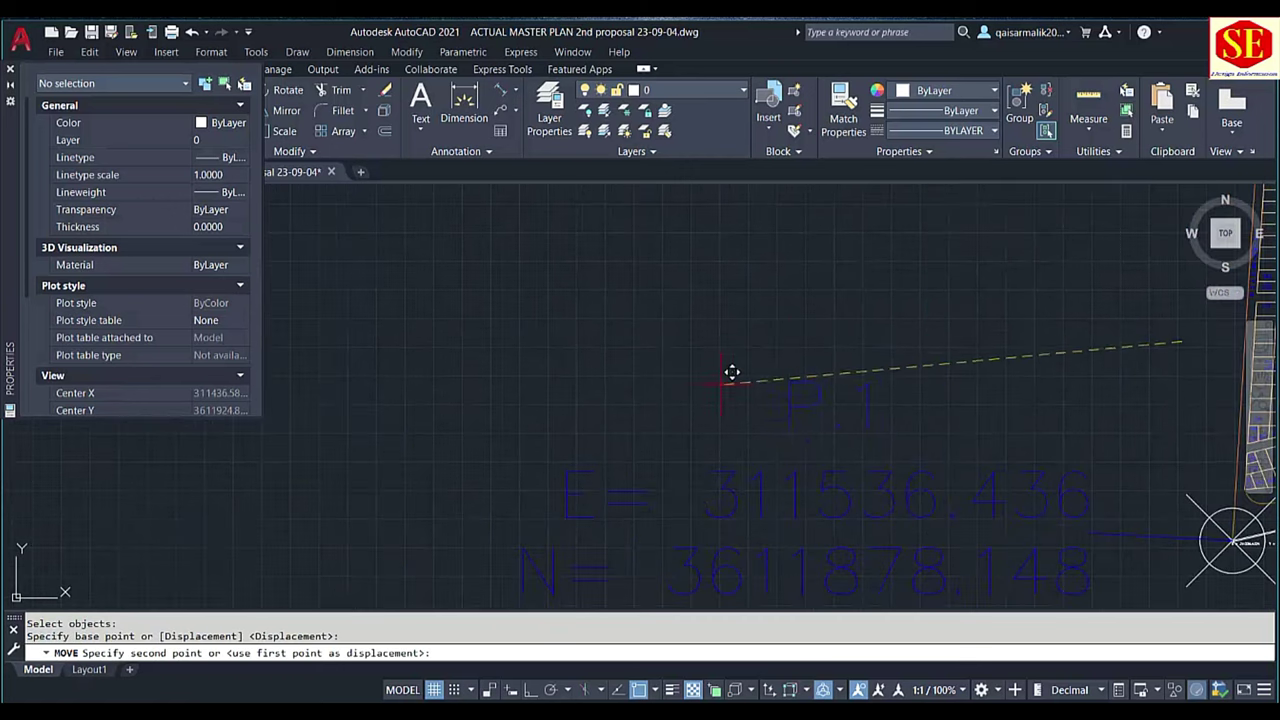
left_click(732, 372)
key("Escape")
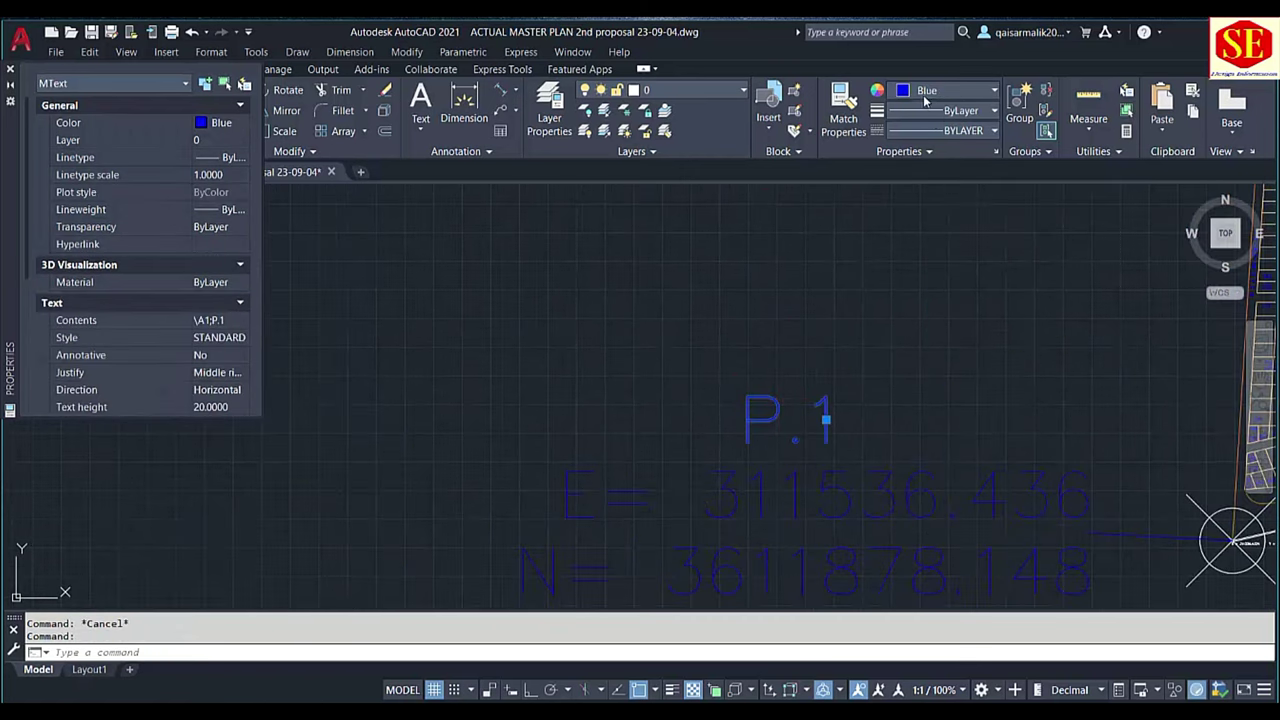
left_click(925, 95)
left_click(910, 258)
key("Escape")
type("co")
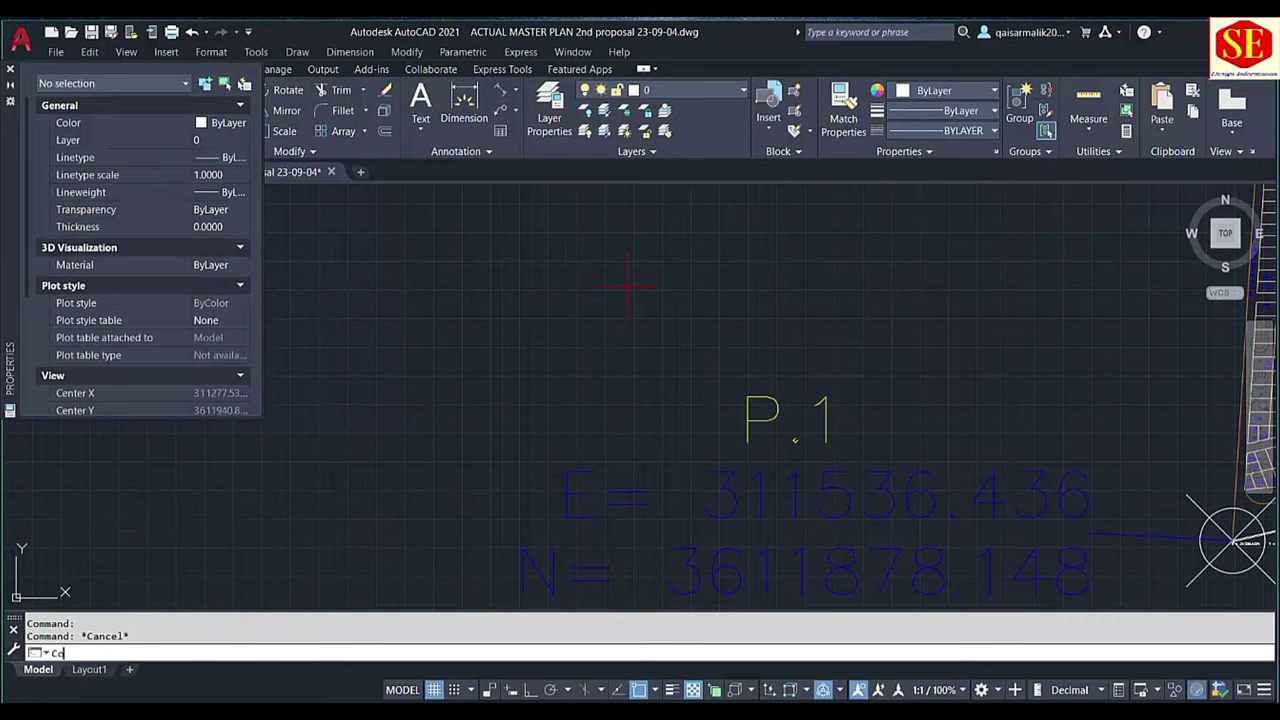
Copy P.1 to the upper-right survey point and rename the copy P.2
key("Return")
left_click(770, 415)
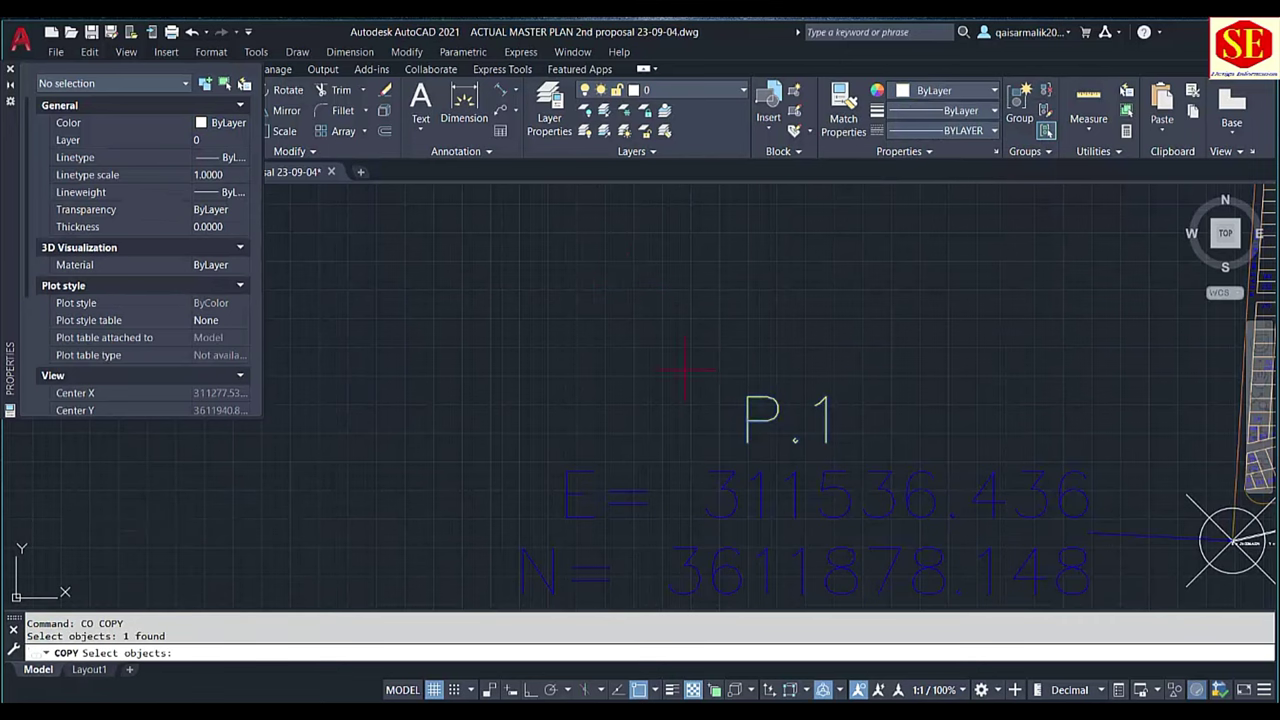
key("Return")
left_click(683, 366)
scroll(683, 366, "down", 8)
scroll(757, 327, "up", 5)
left_click(892, 268)
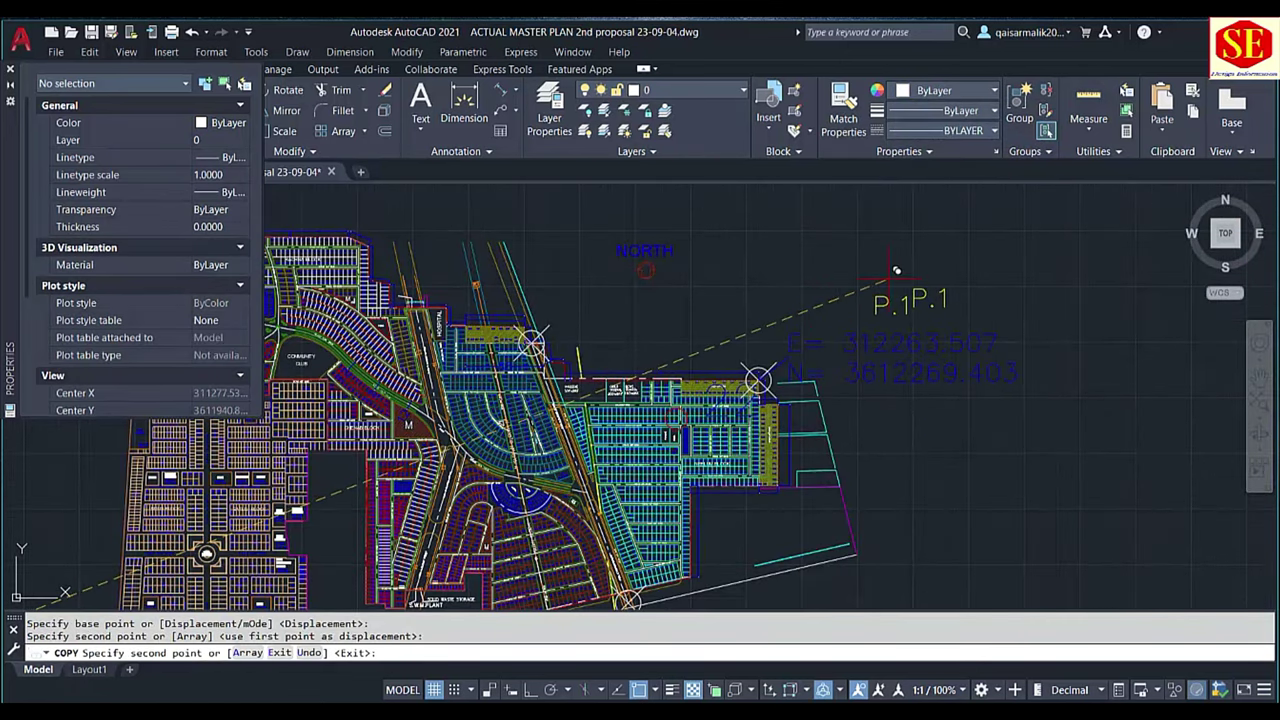
key("Escape")
double_click(892, 305)
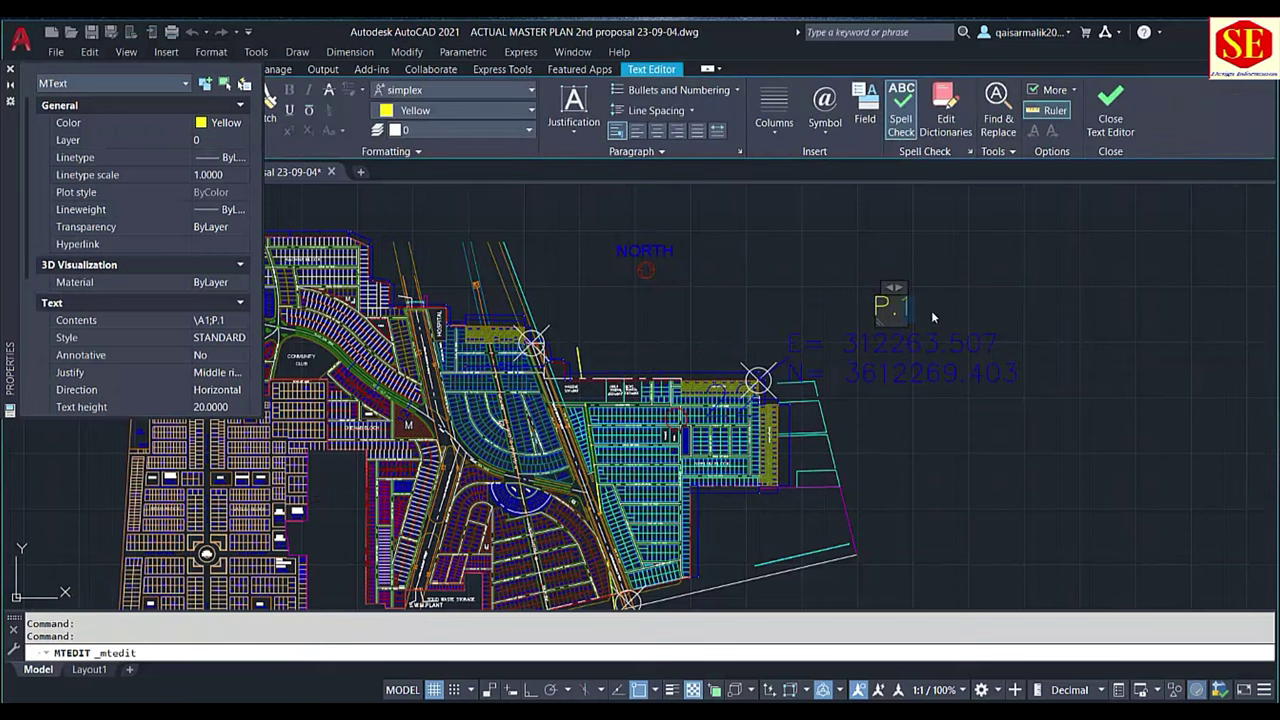
type("2")
key("Escape")
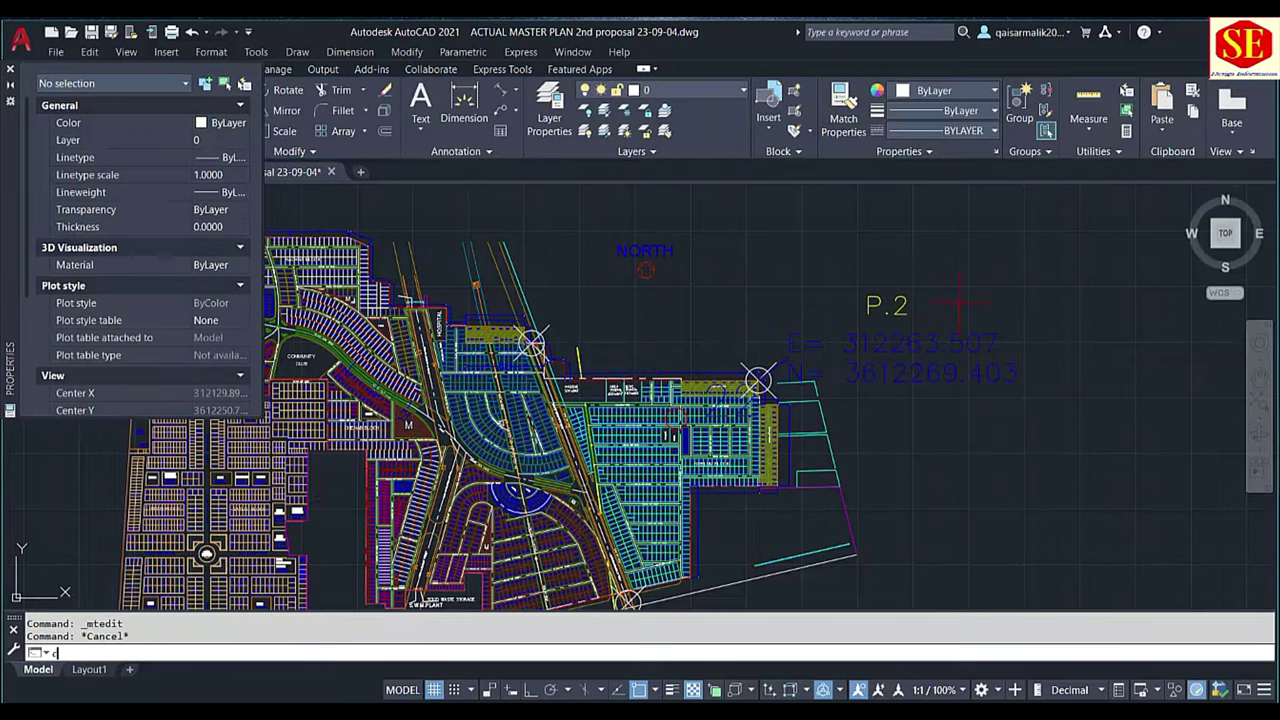
Copy the P.2 label to the upper-left survey point
type("o")
key("Return")
left_click(887, 305)
key("Return")
left_click(958, 302)
scroll(957, 278, "down", 3)
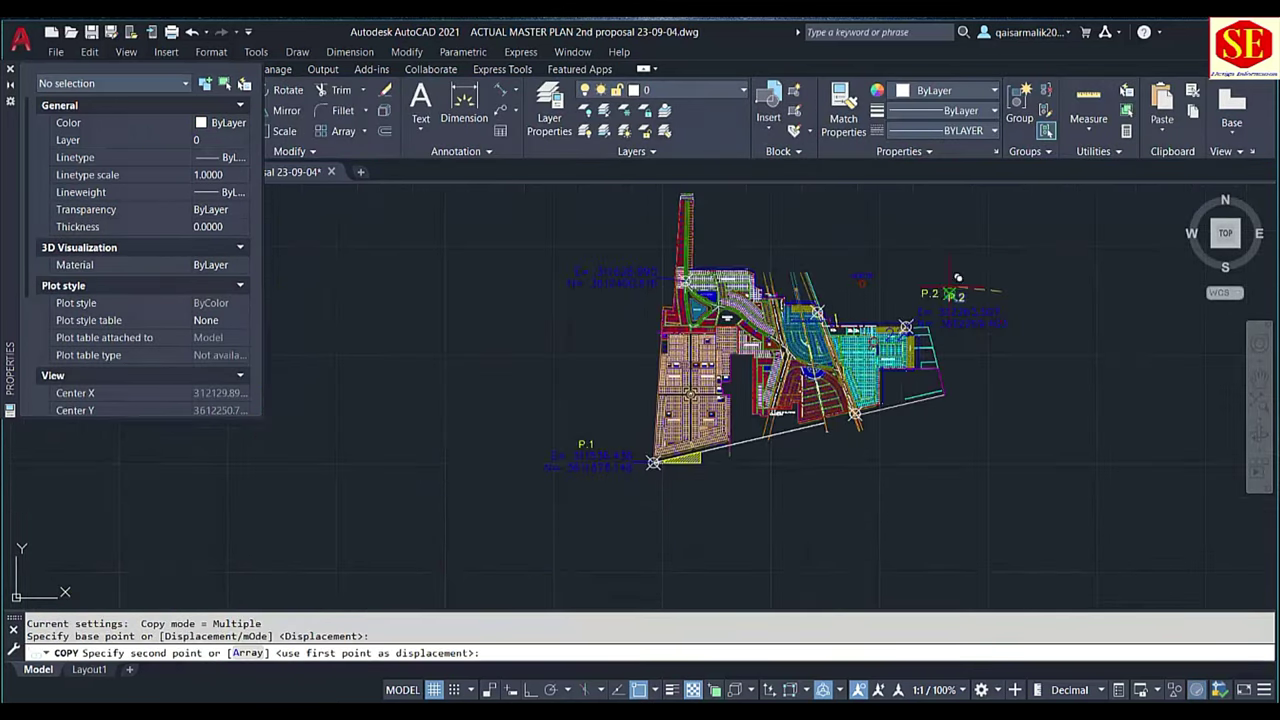
scroll(682, 255, "up", 4)
left_click(545, 263)
key("Escape")
Change the new copy's number so the label reads P.3
left_click(545, 263)
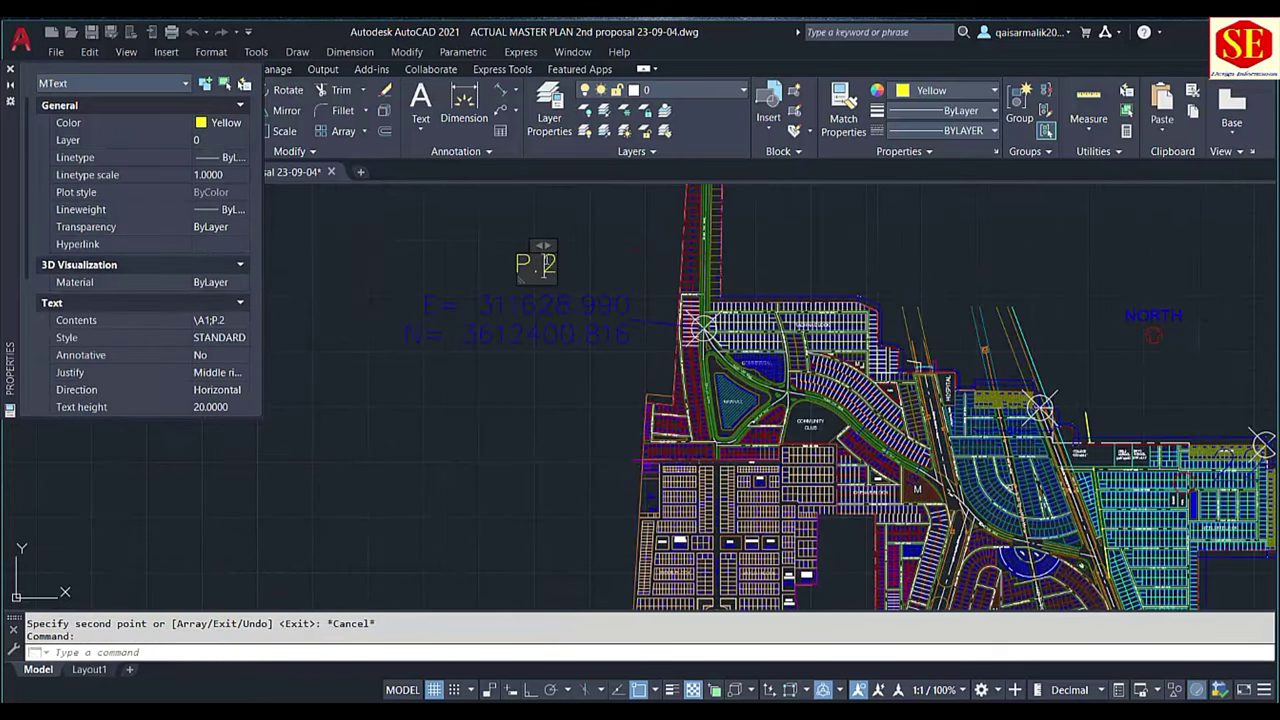
double_click(545, 263)
key("BackSpace")
type("3")
left_click(513, 205)
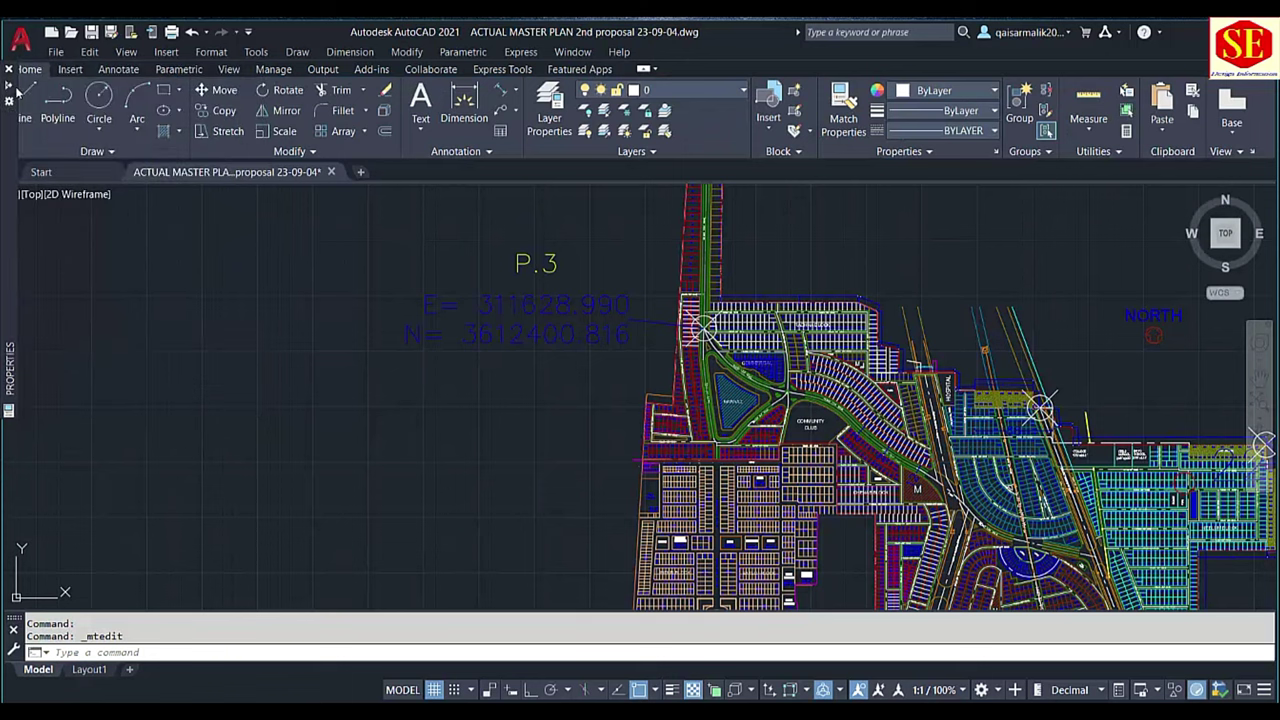
scroll(454, 396, "down", 4)
scroll(820, 420, "up", 3)
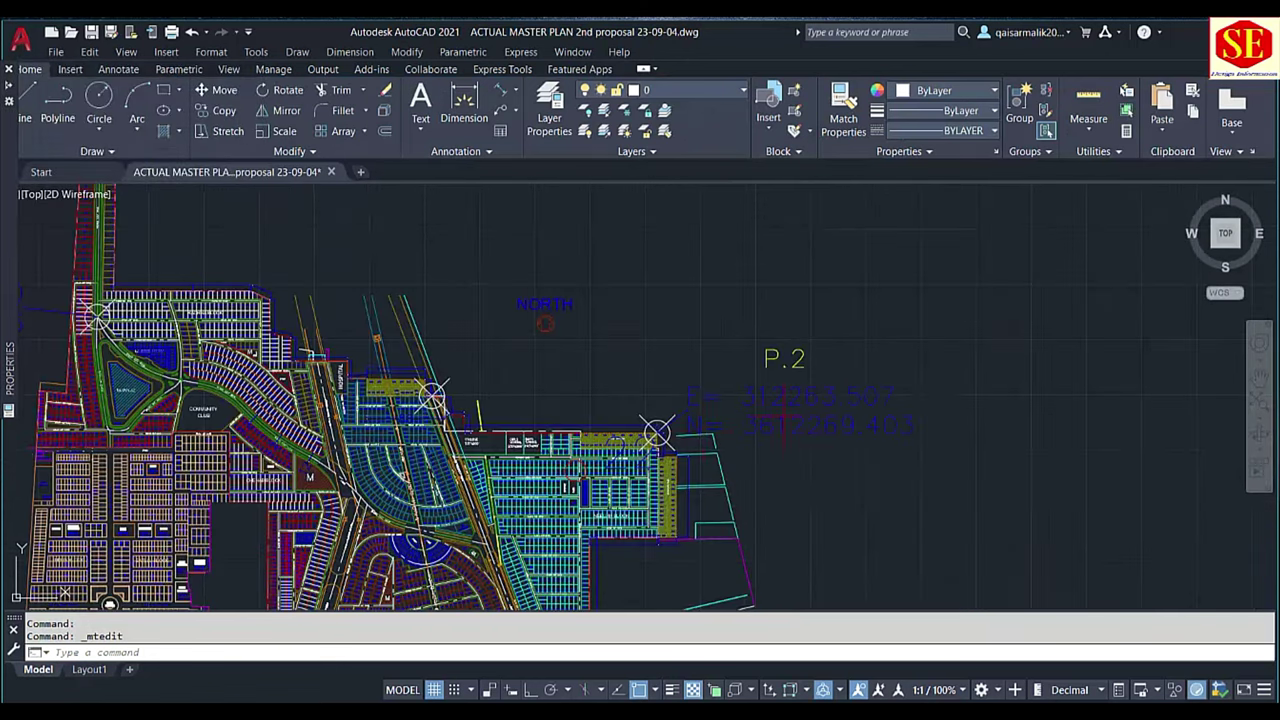
scroll(780, 431, "down", 2)
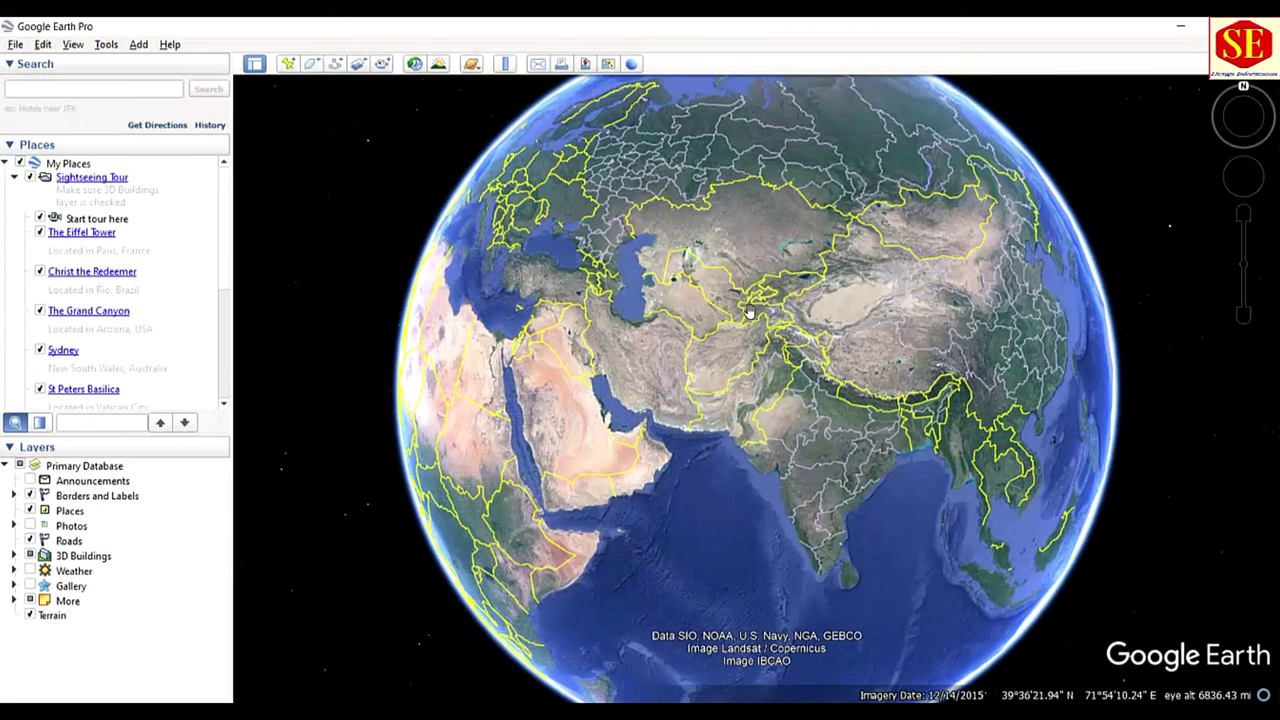
Set Google Earth options to show Universal Transverse Mercator coordinates
left_click_drag(748, 305, 700, 300)
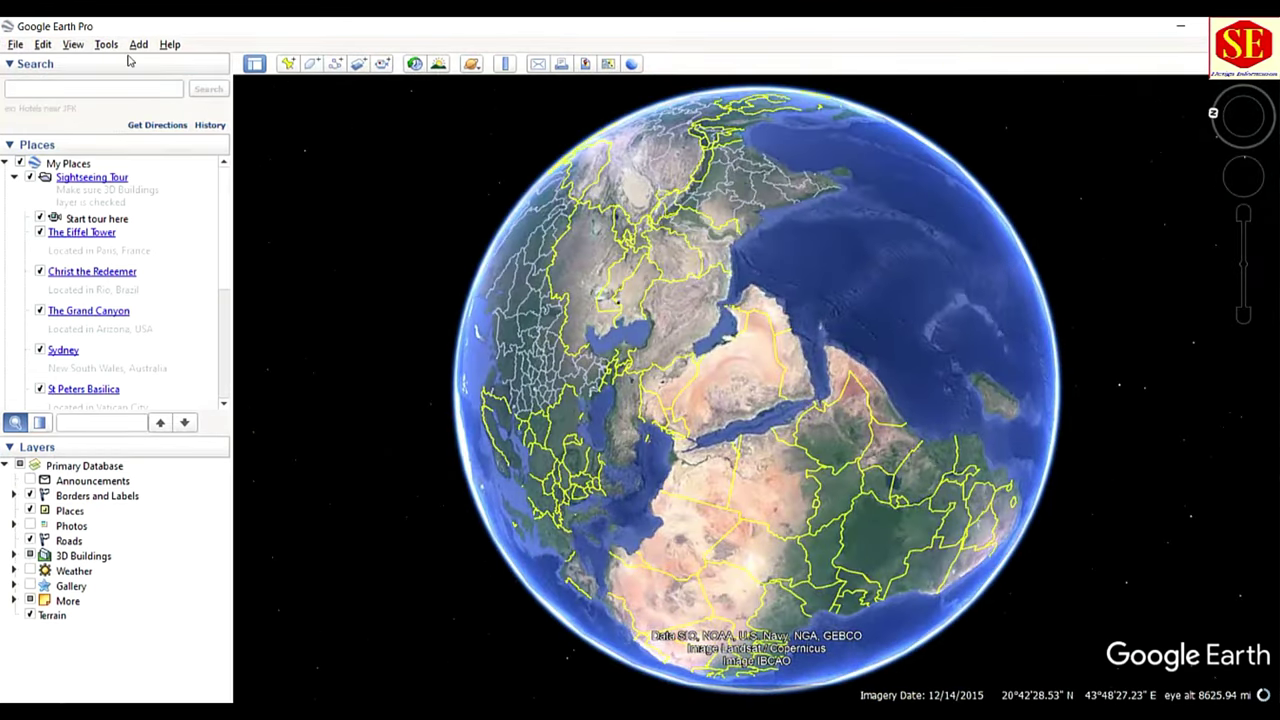
left_click(105, 45)
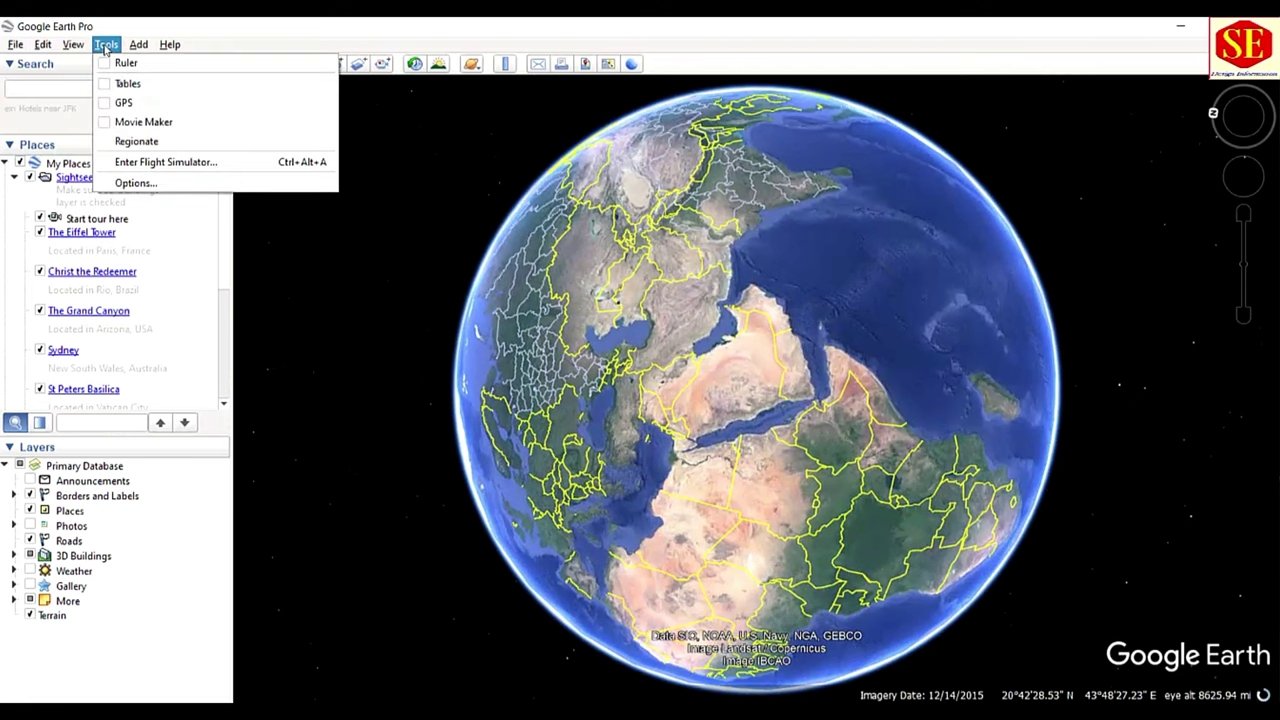
left_click(153, 188)
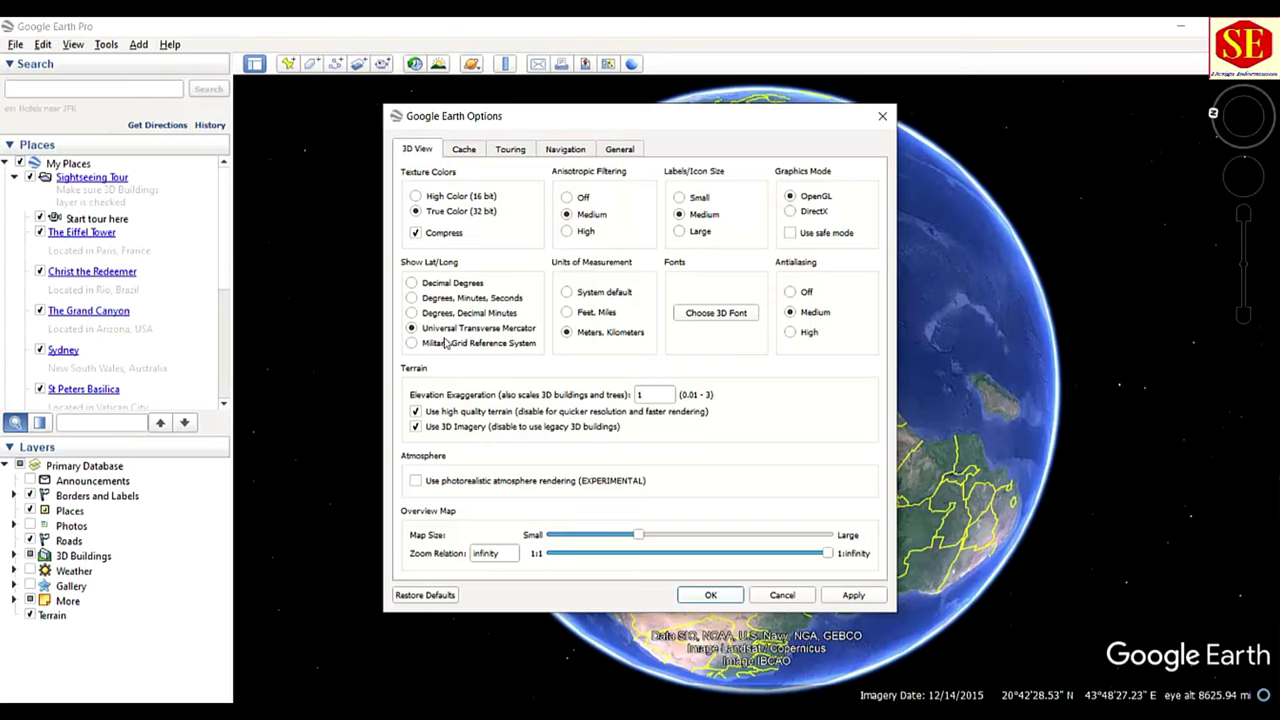
left_click(855, 598)
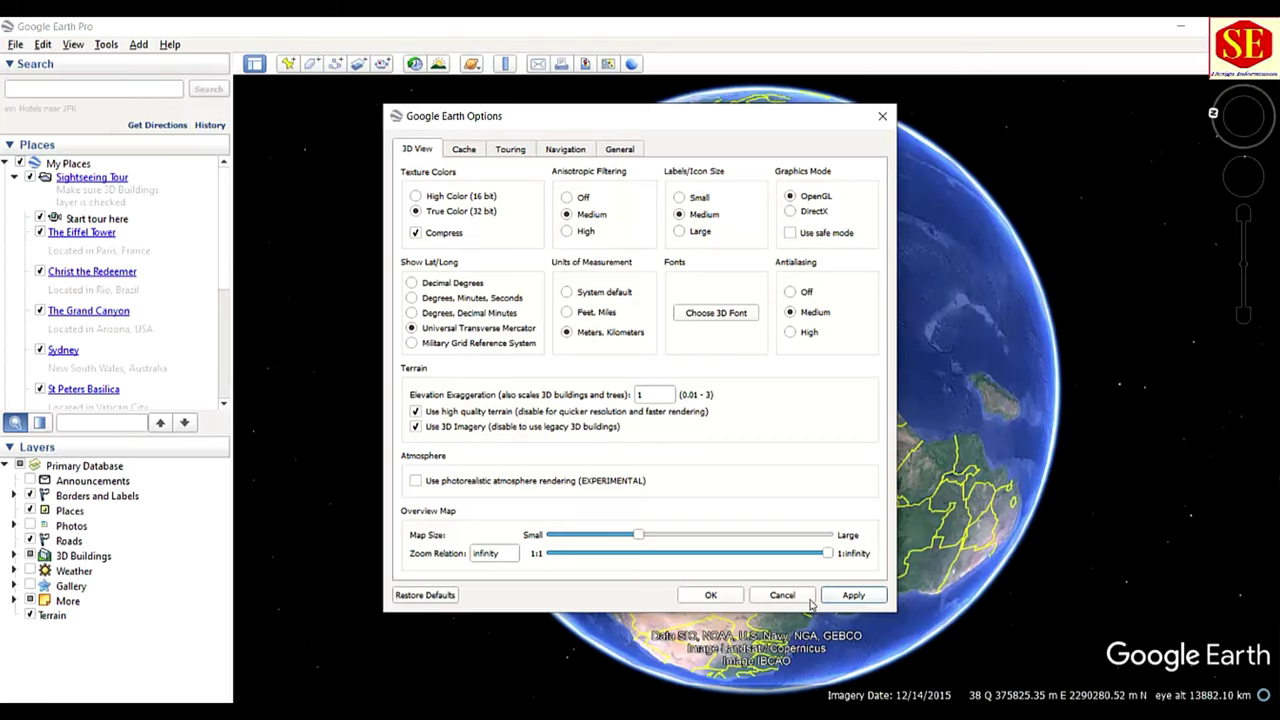
left_click(710, 597)
Search for Khewra, Pakistan and zoom out around the town
mouse_move(740, 190)
left_mouse_down()
mouse_move(763, 349)
mouse_move(623, 297)
left_mouse_up()
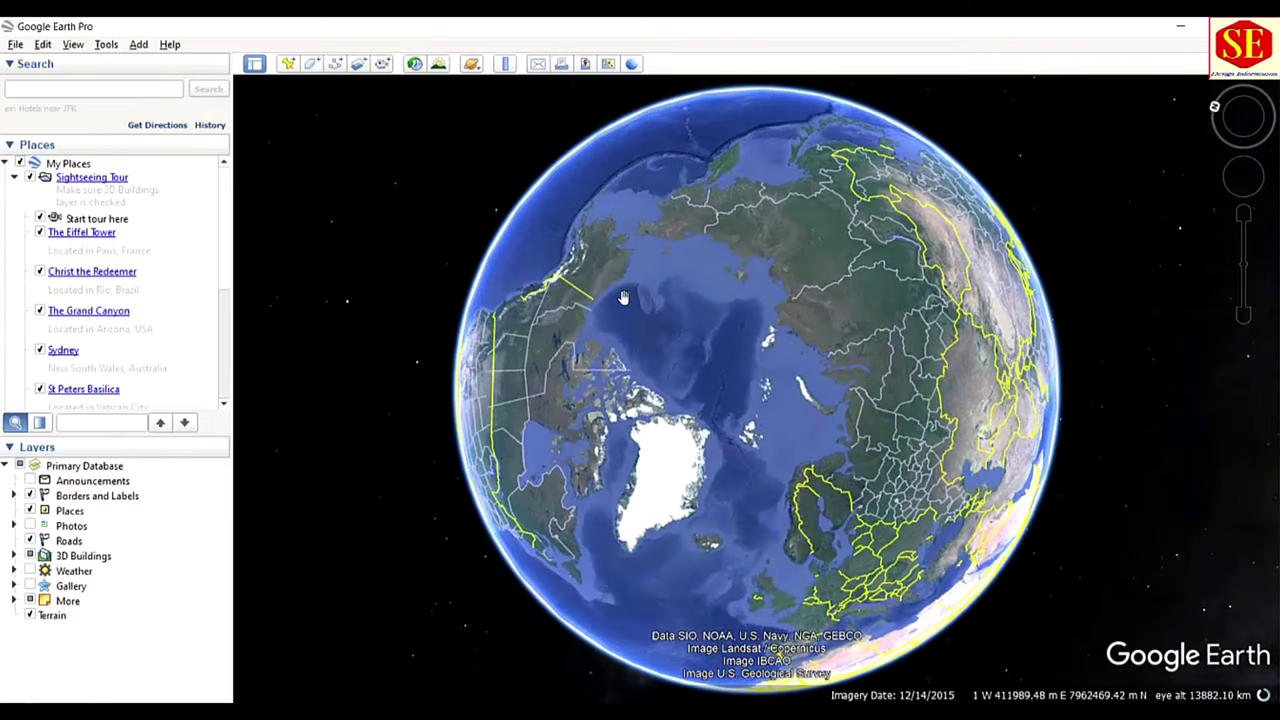
left_click(63, 92)
type("khewra")
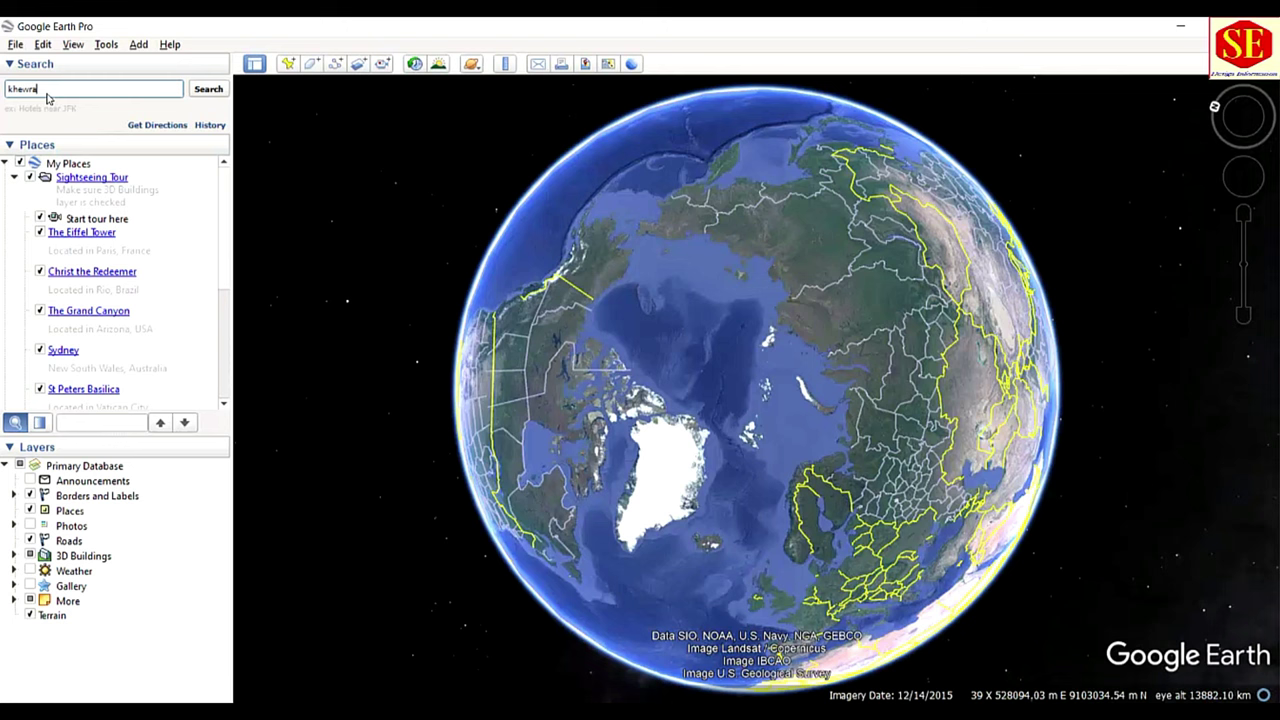
type(",pakistan")
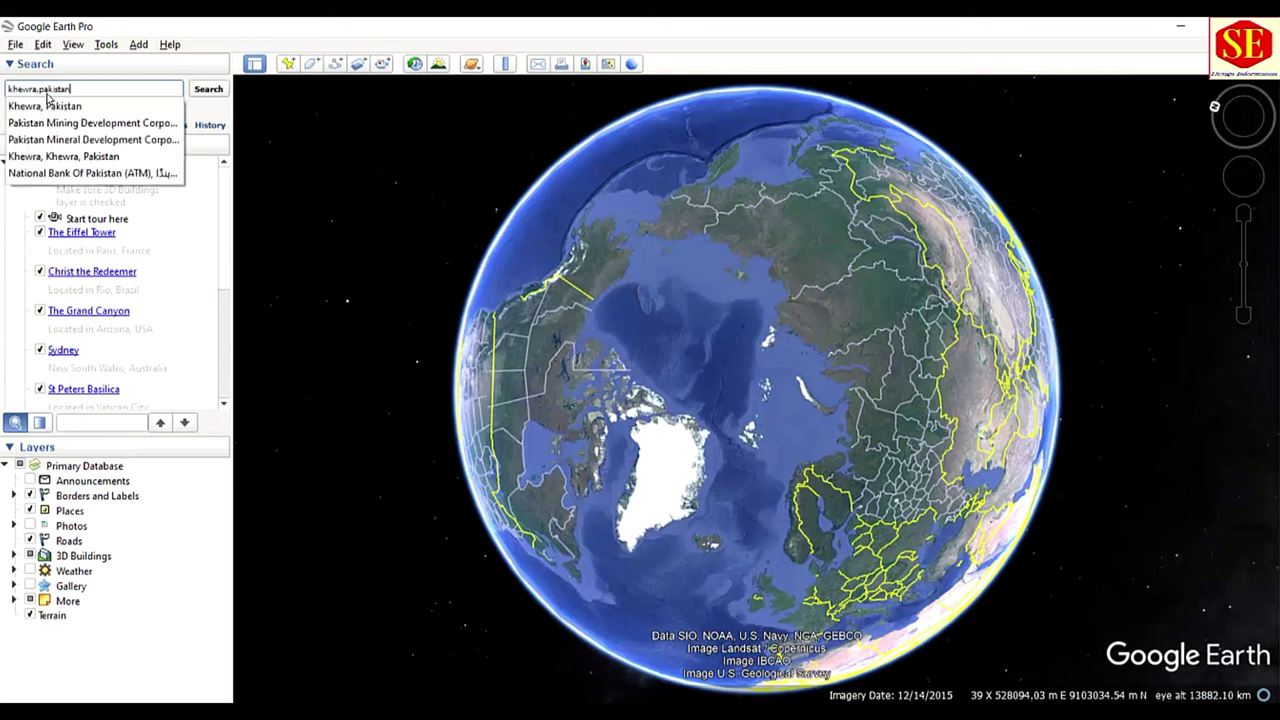
left_click(37, 106)
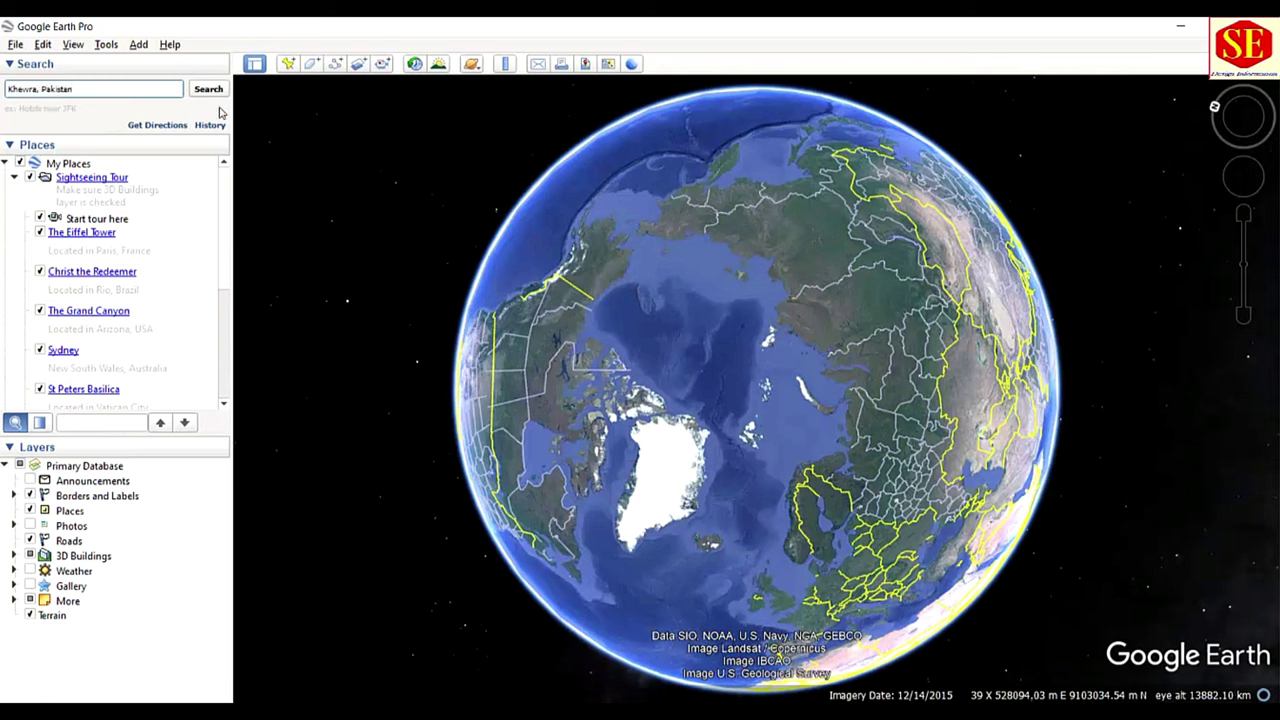
left_click(208, 88)
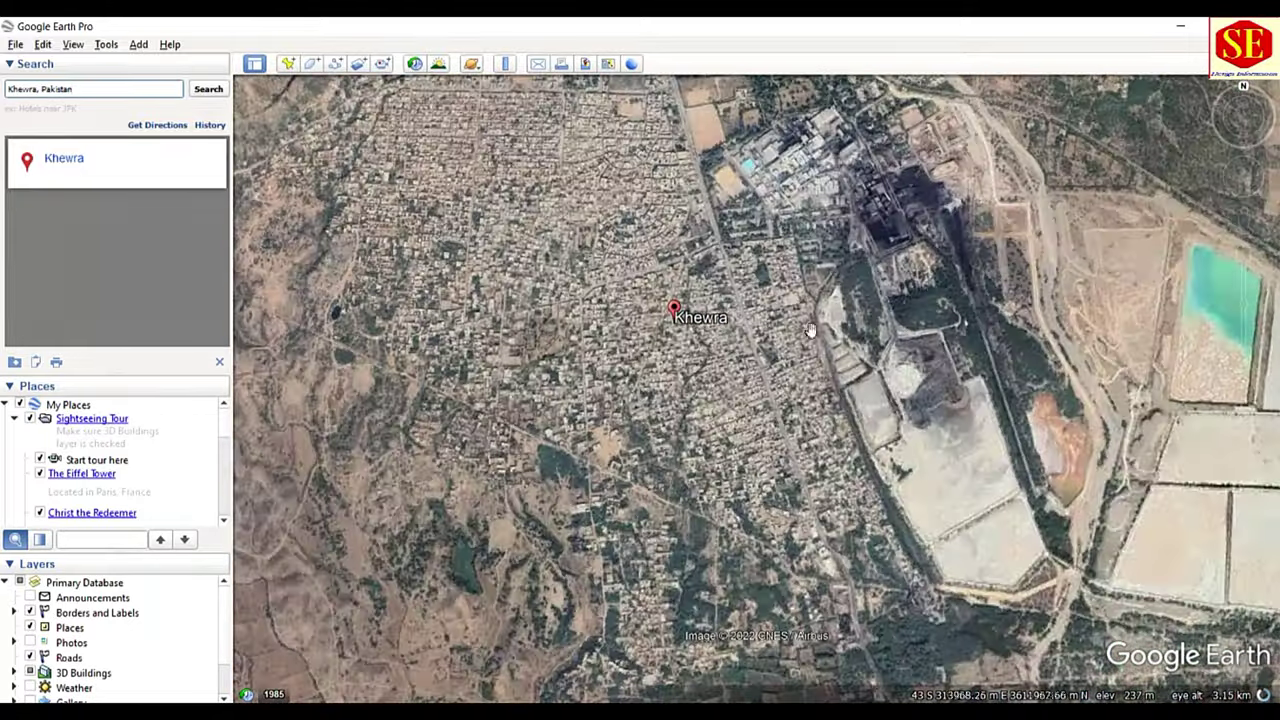
scroll(935, 310, "down", 2)
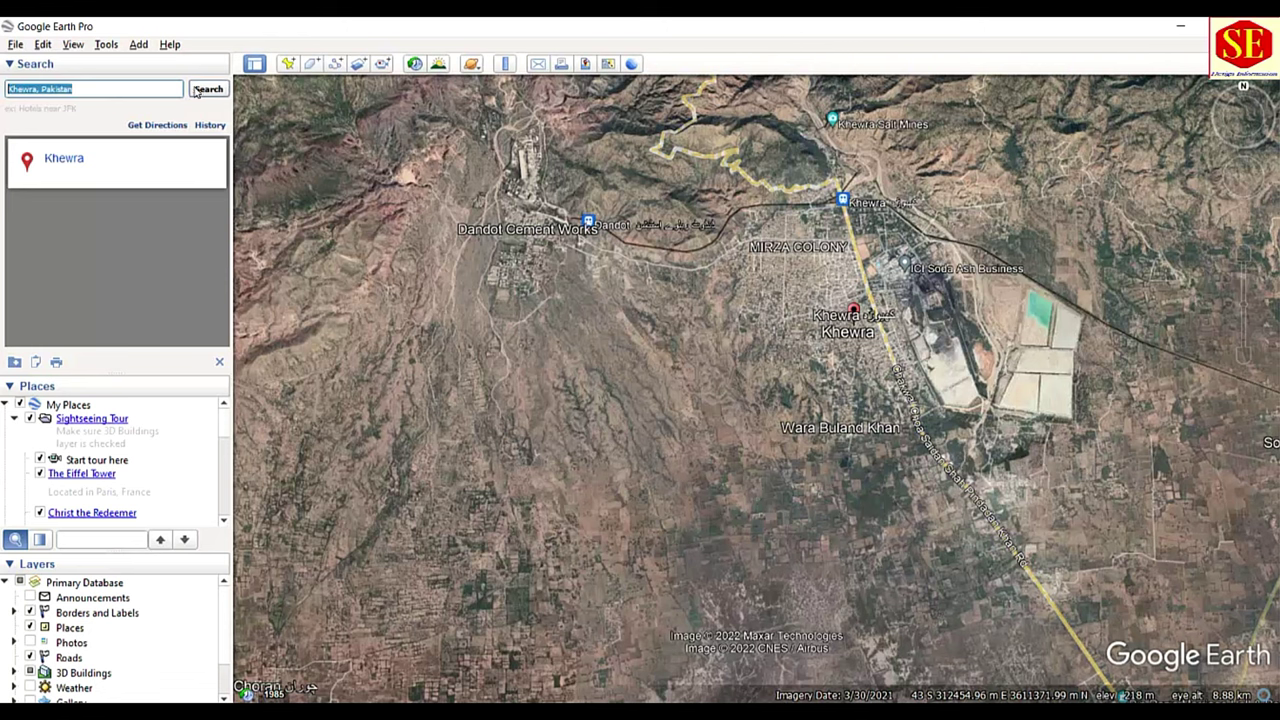
scroll(760, 310, "down", 2)
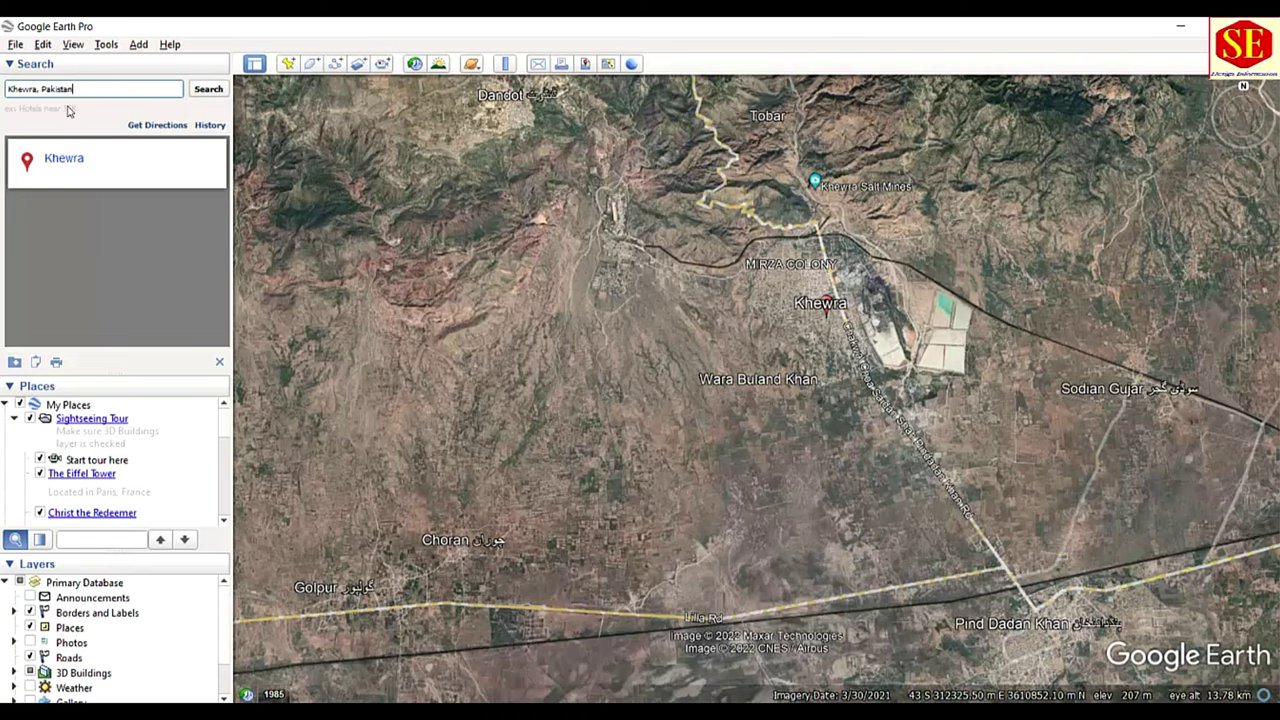
Add a new placemark in Google Earth Pro and name it P.1
left_click(289, 66)
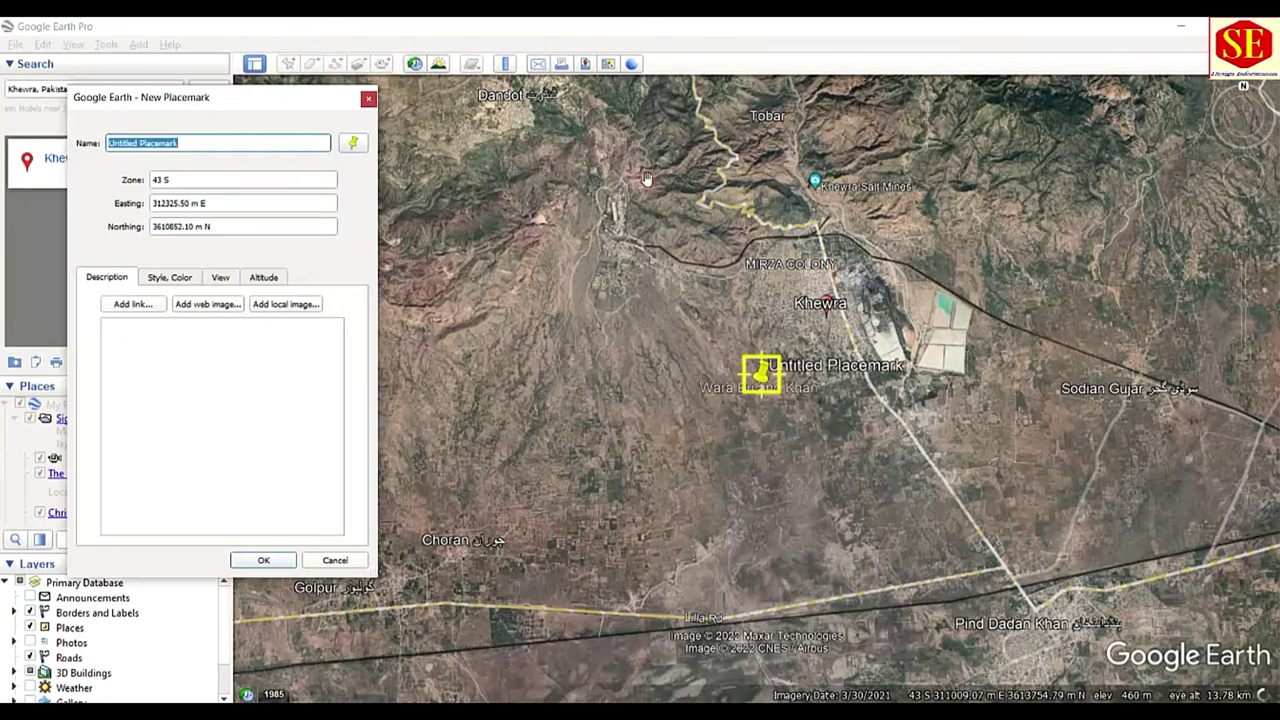
left_click_drag(249, 103, 452, 118)
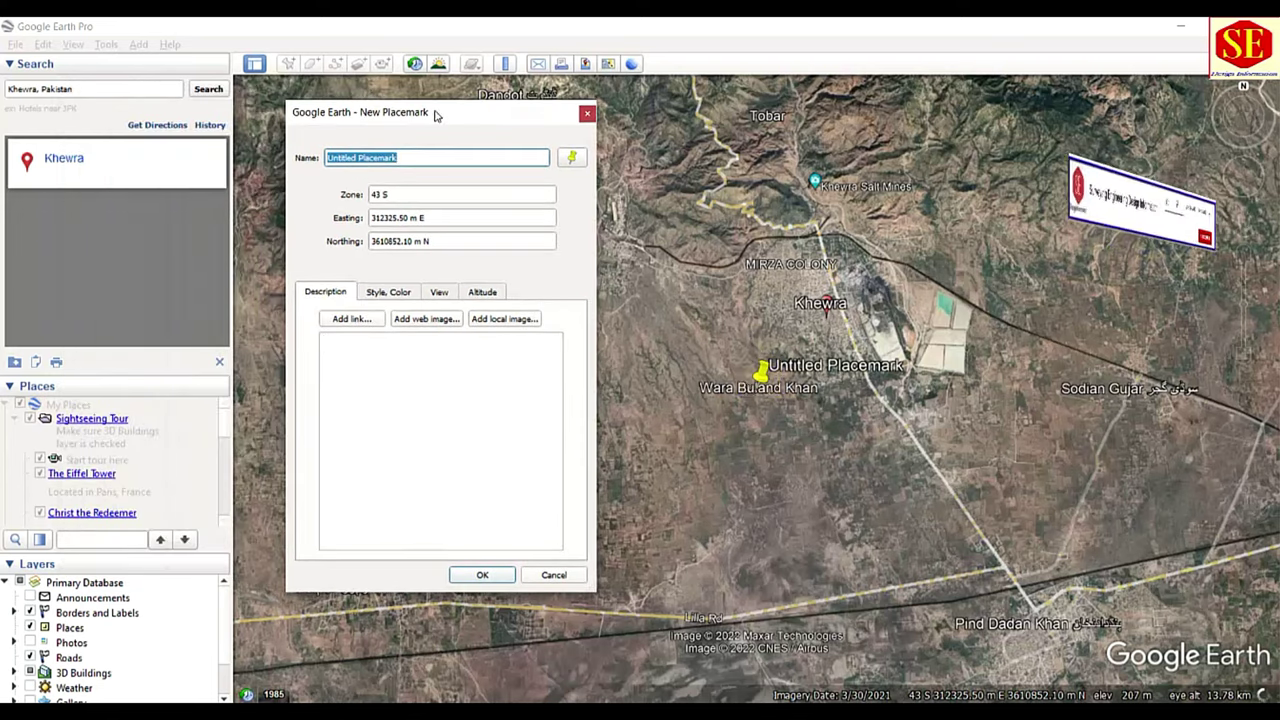
left_click(408, 157)
triple_click(412, 152)
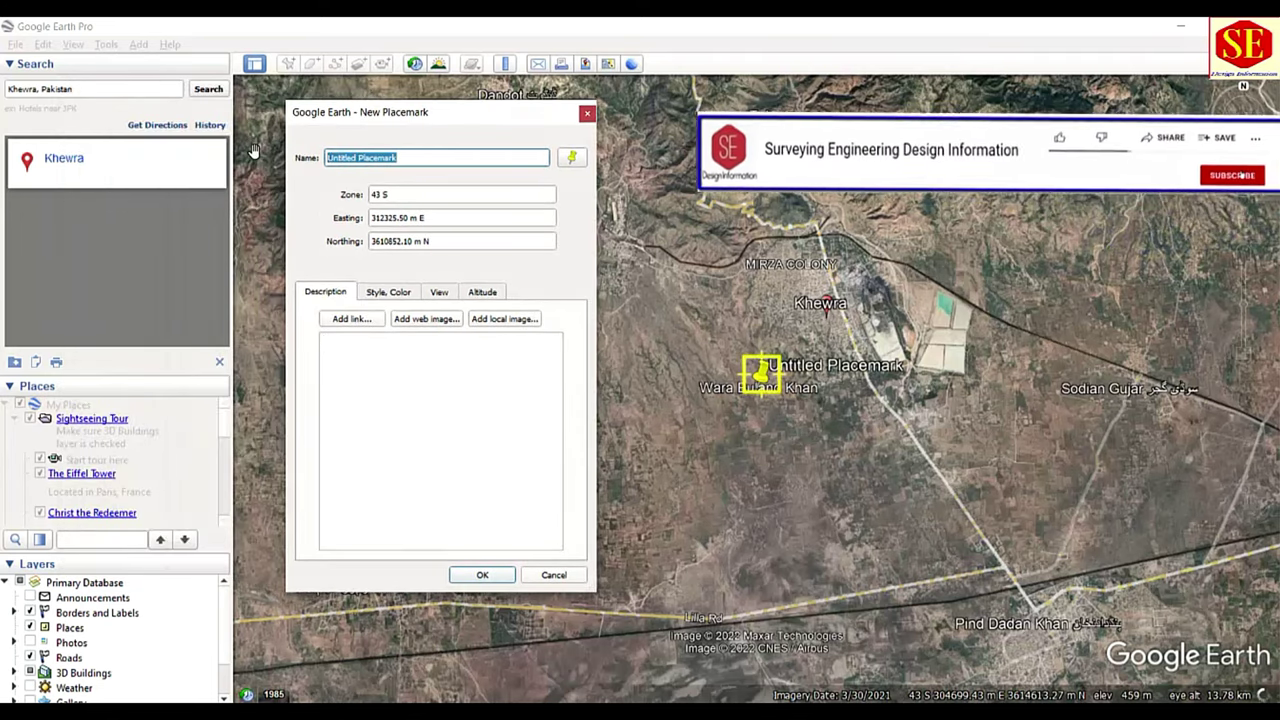
type("P.1")
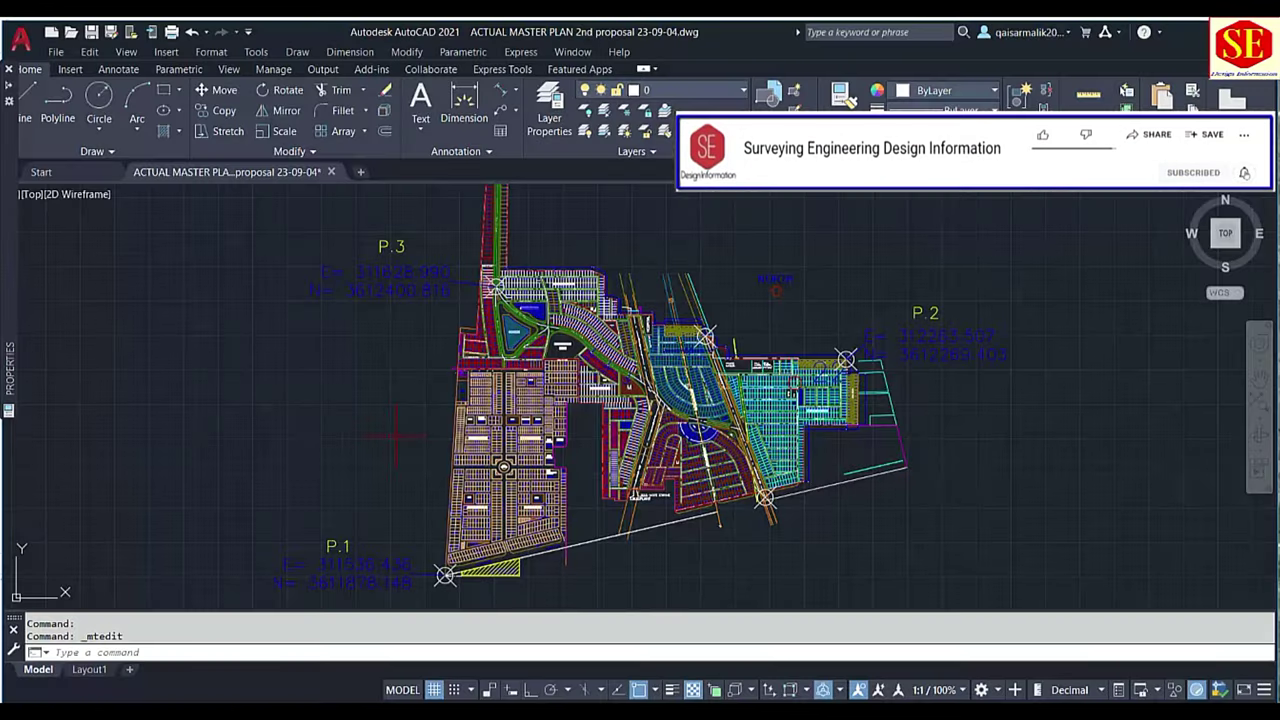
Copy P.1's easting from the AutoCAD MText into the placemark as 311536.436 m E
scroll(500, 500, "up", 2)
scroll(663, 506, "up", 4)
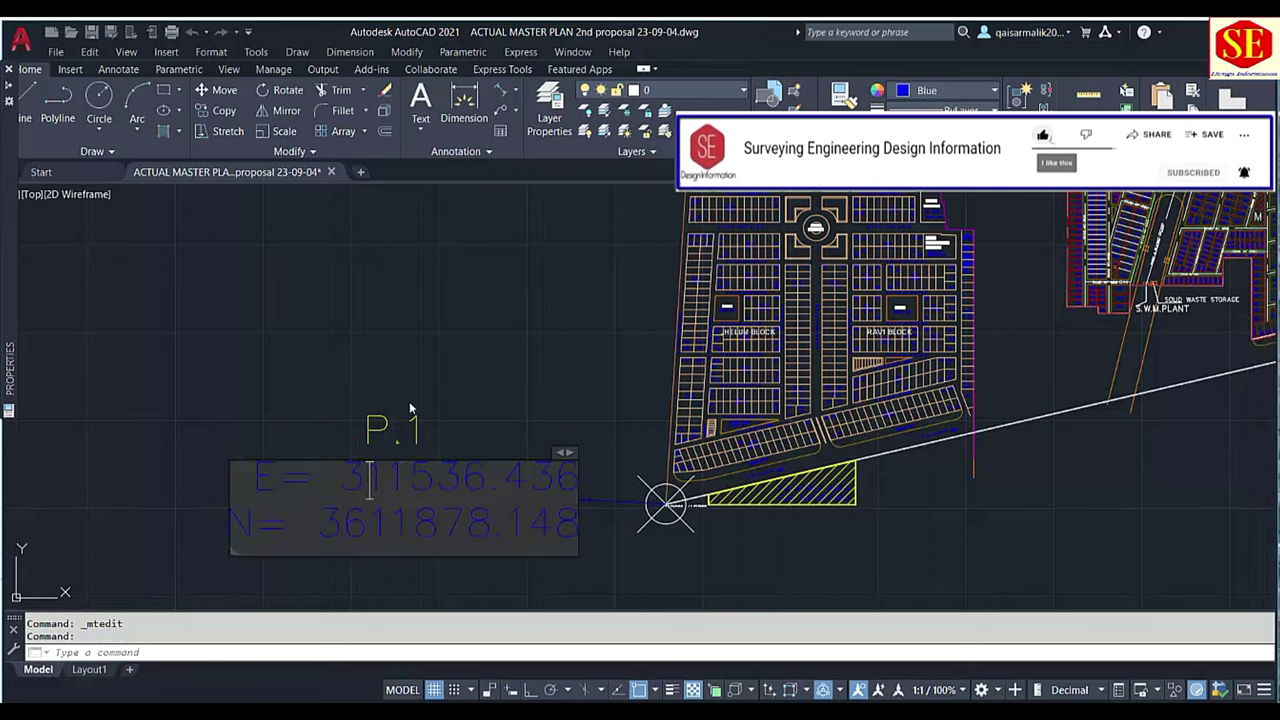
scroll(340, 380, "up", 1)
scroll(334, 371, "up", 3)
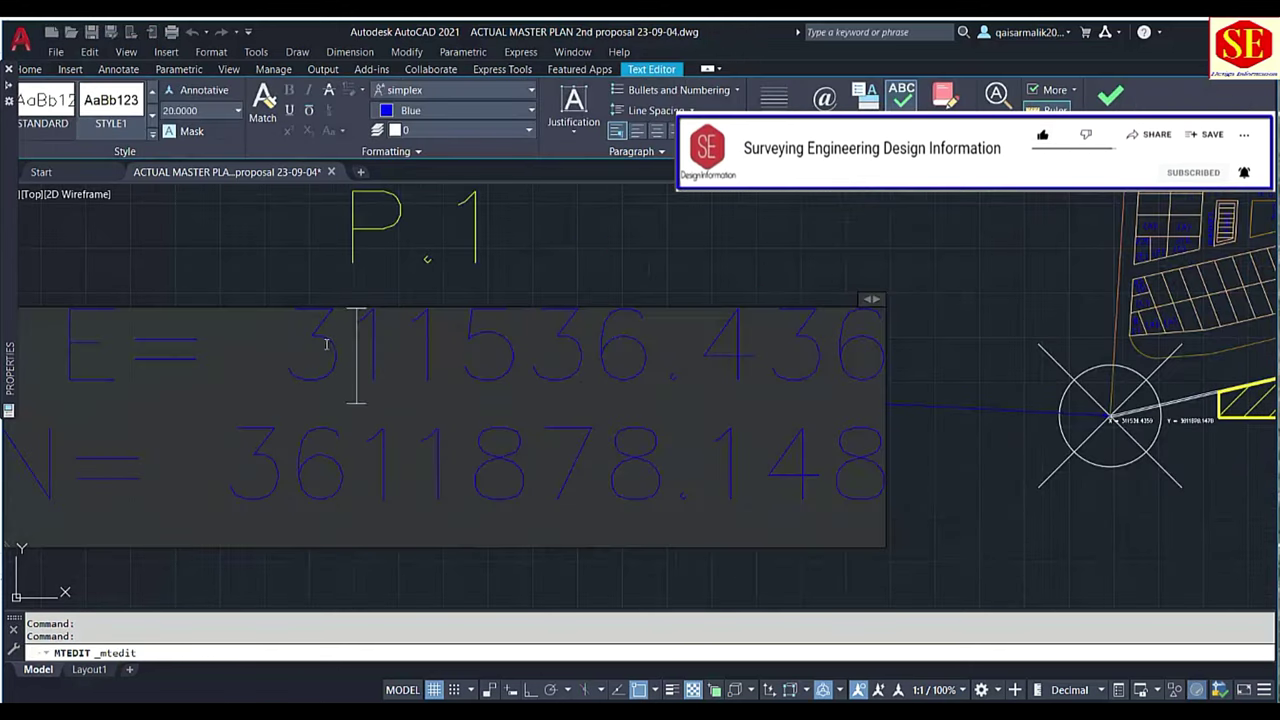
left_click_drag(358, 349, 889, 359)
right_click(798, 366)
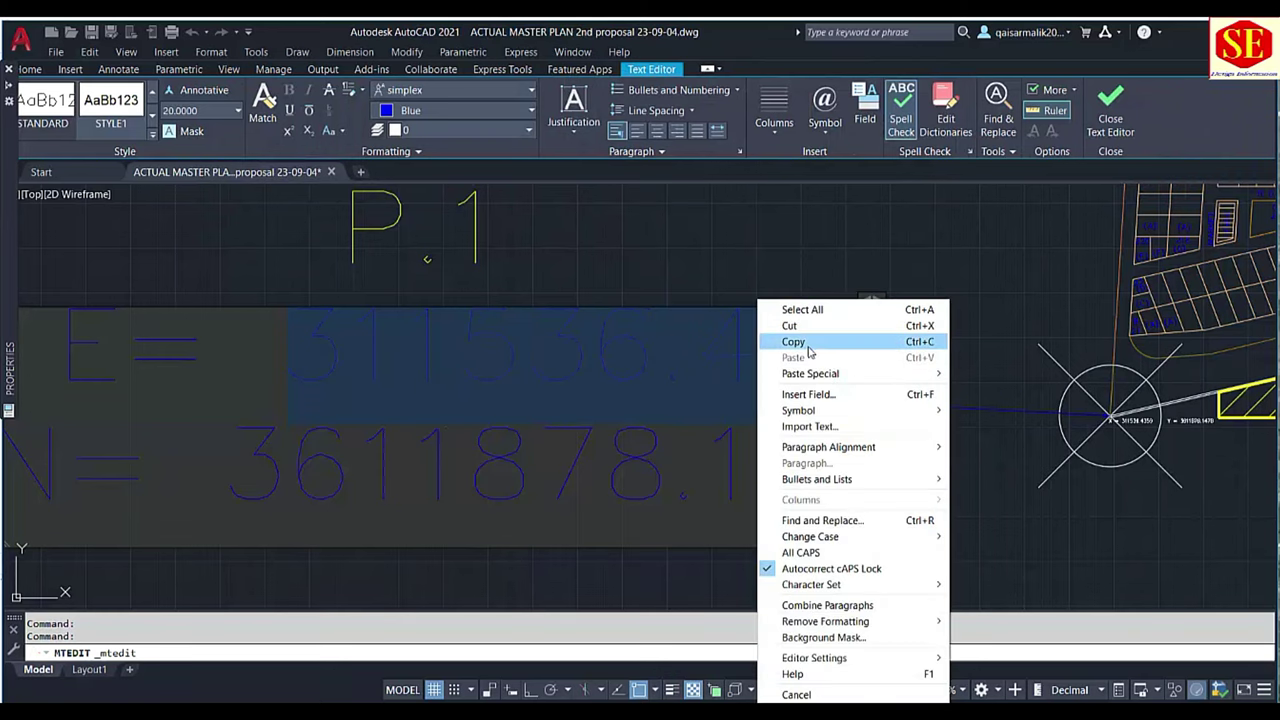
left_click(800, 334)
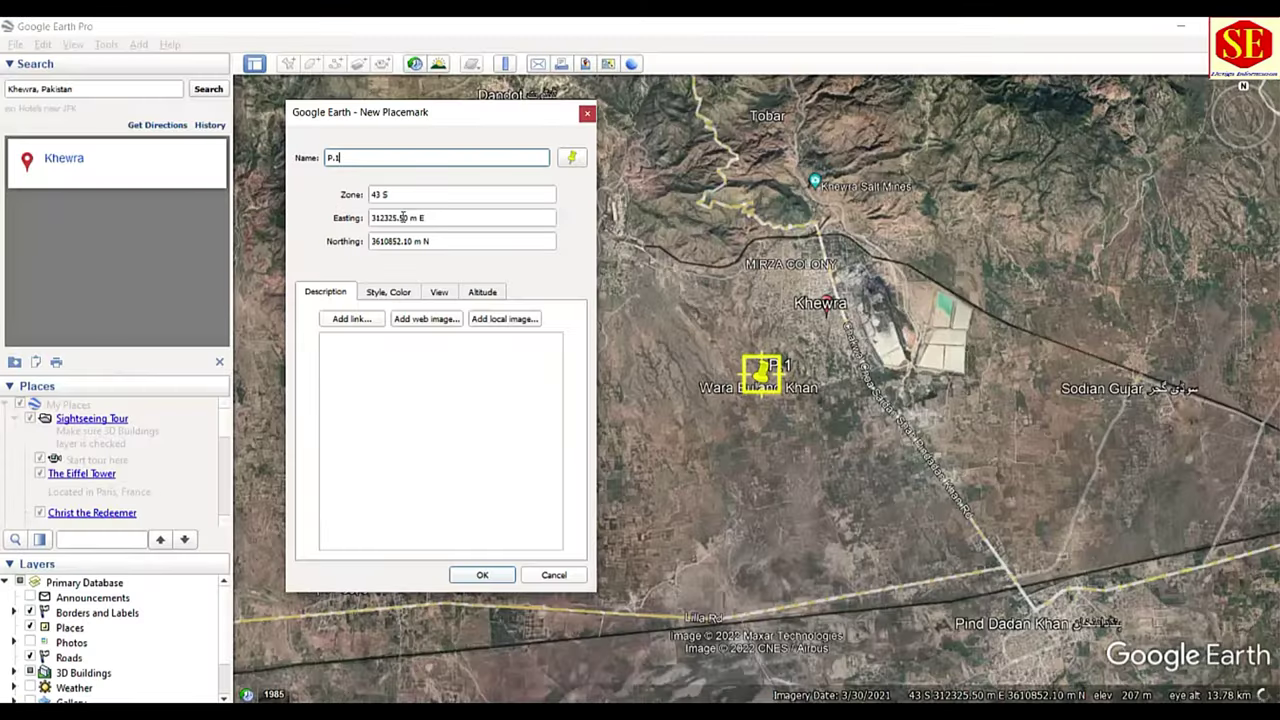
double_click(402, 217)
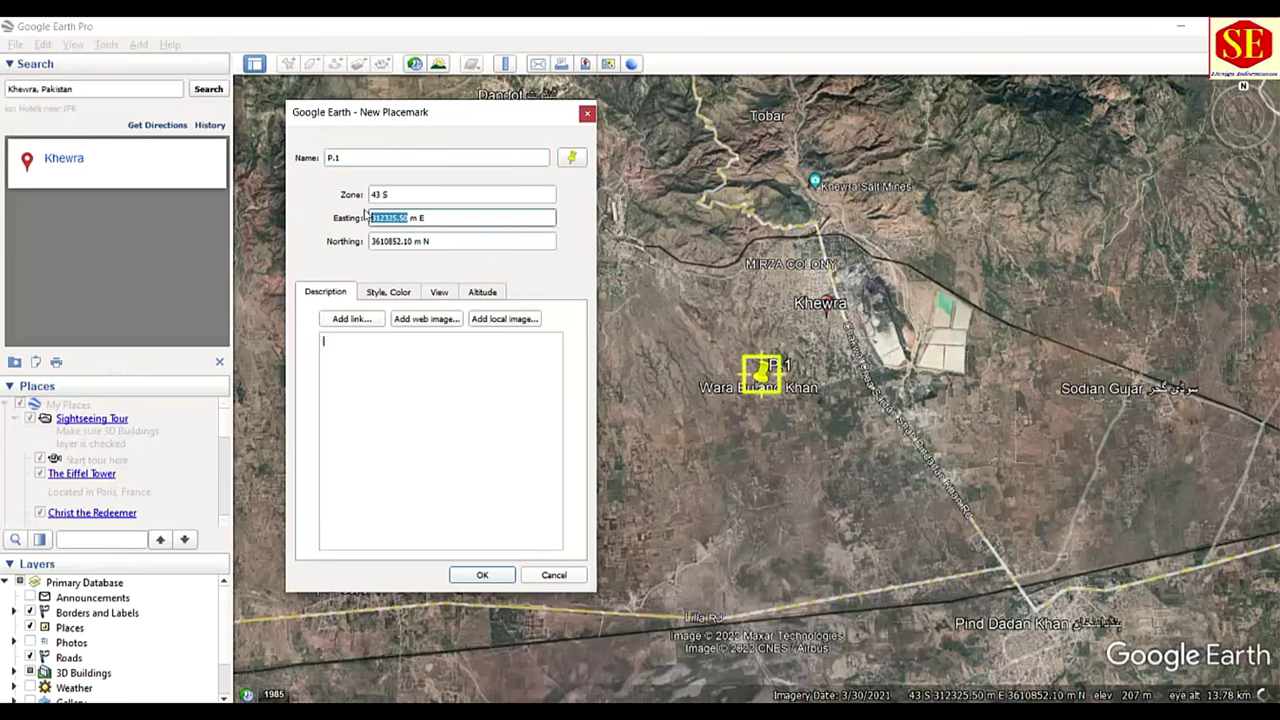
right_click(384, 218)
left_click(419, 304)
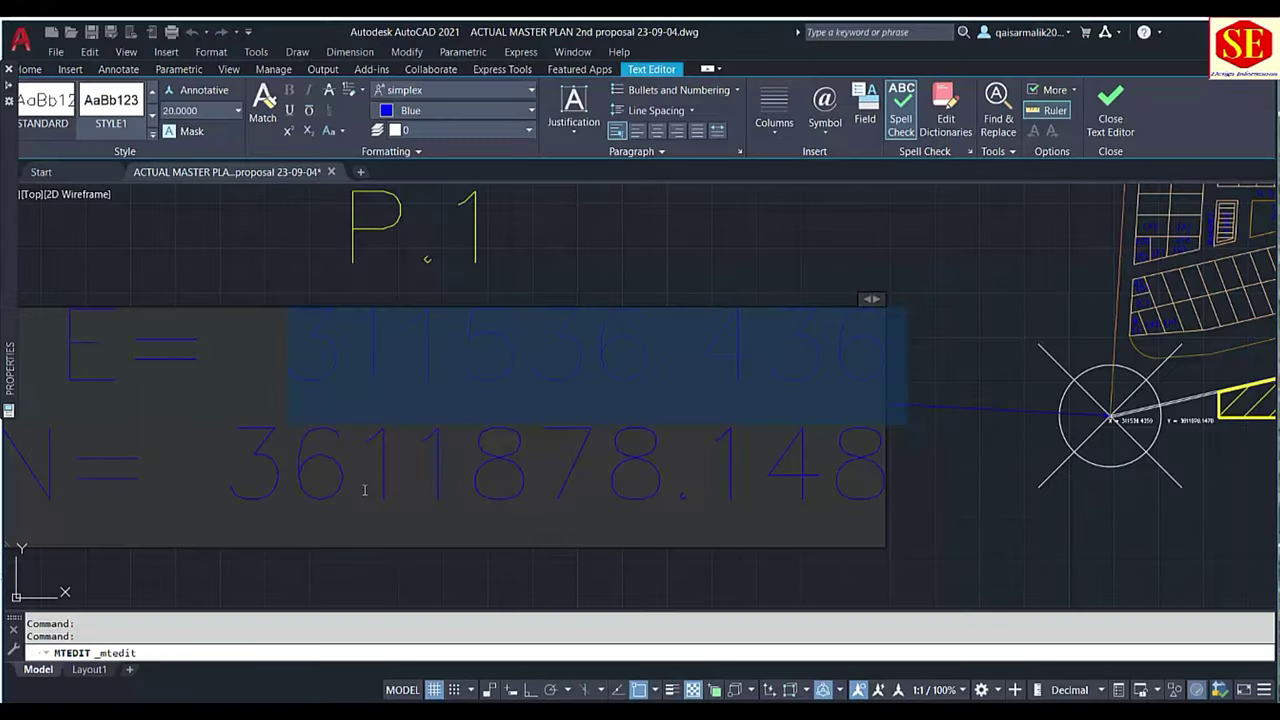
Paste P.1's northing 3611878.148 m N into the placemark and save it
right_click(855, 474)
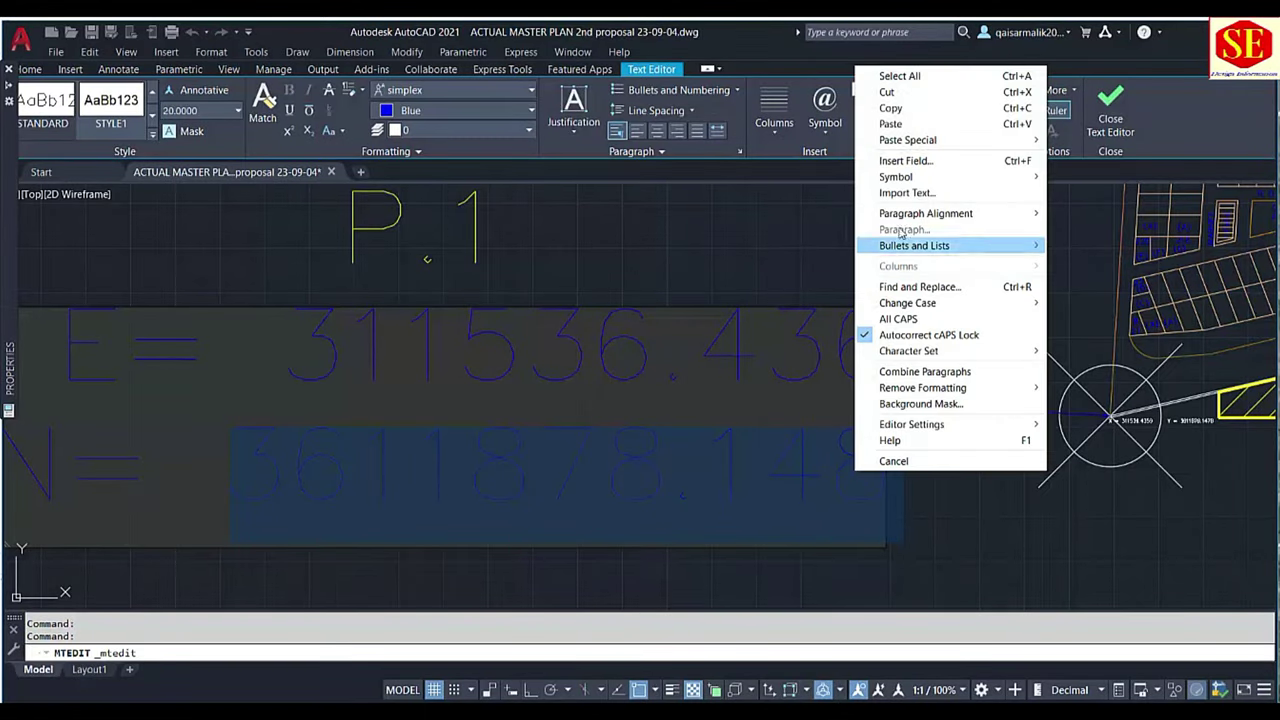
left_click(917, 121)
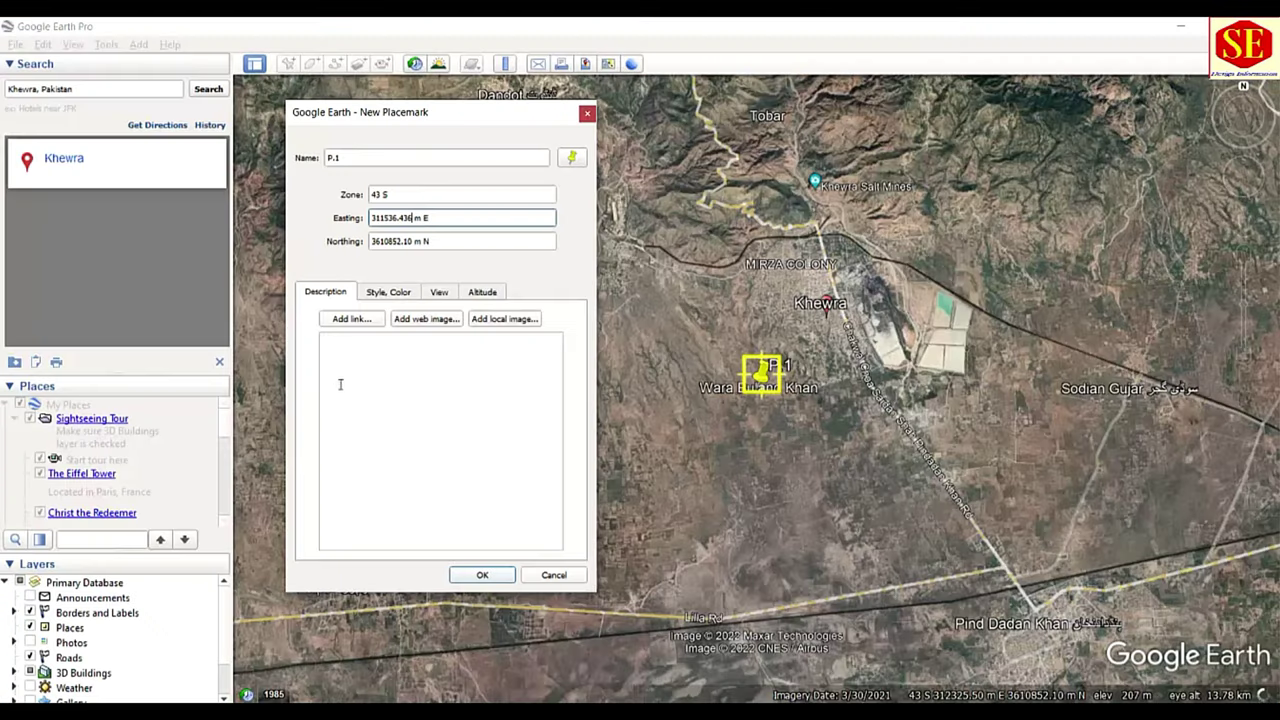
left_click(415, 241)
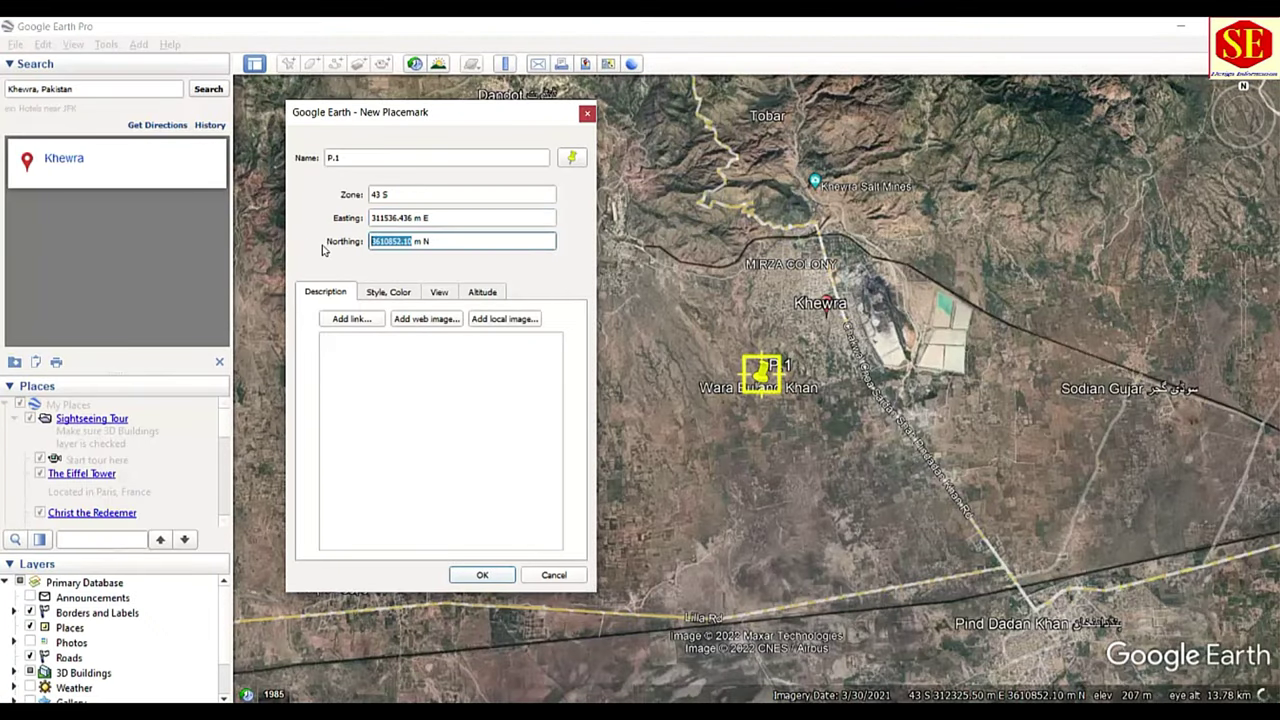
right_click(403, 247)
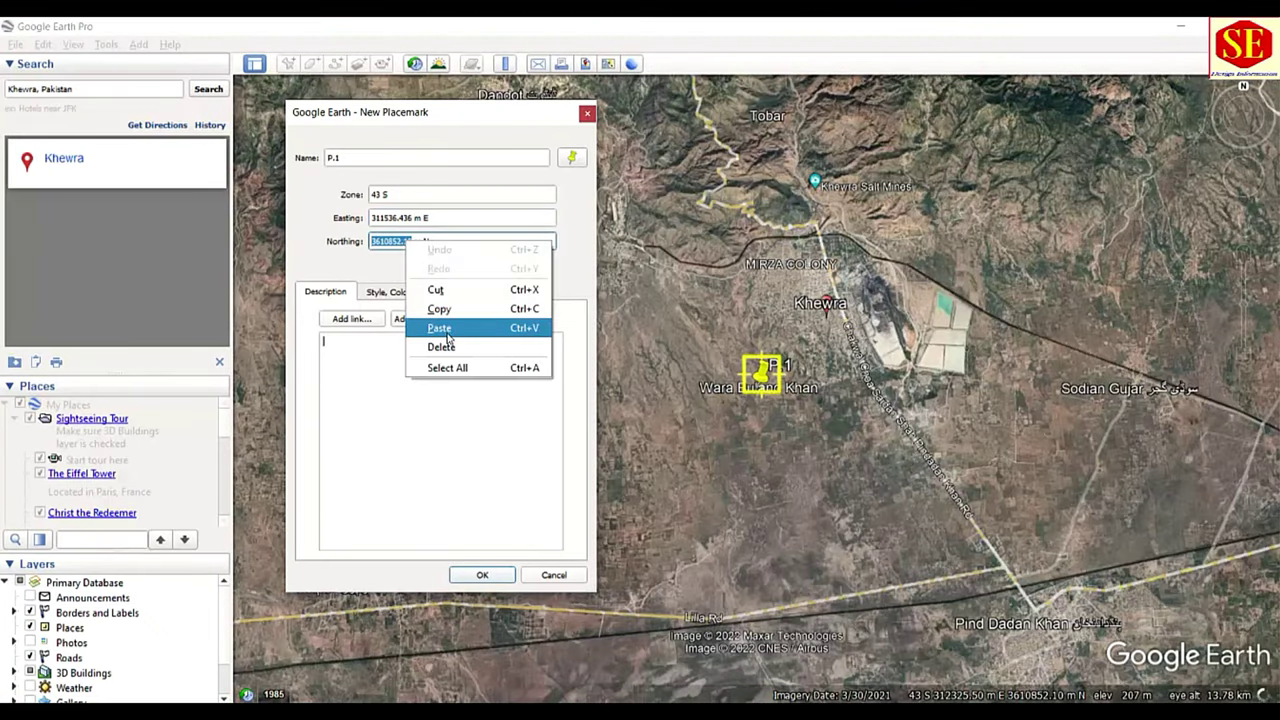
left_click(440, 326)
left_click(397, 215)
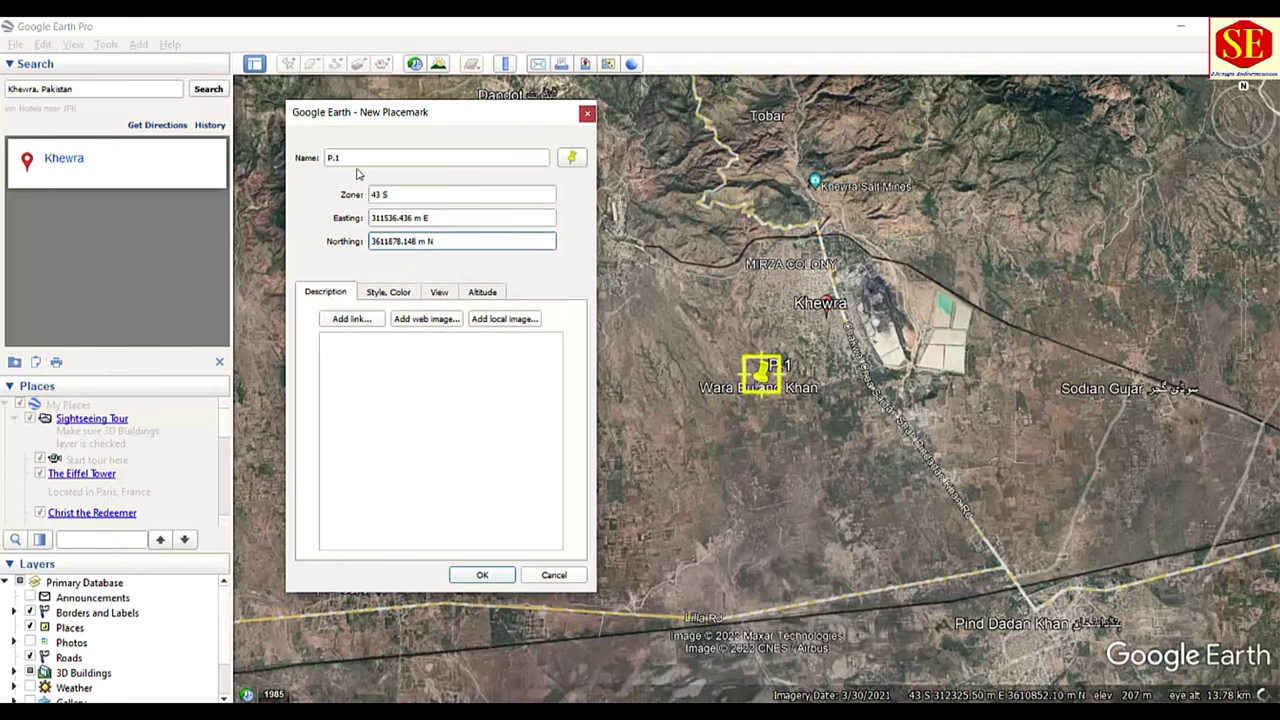
left_click(342, 157)
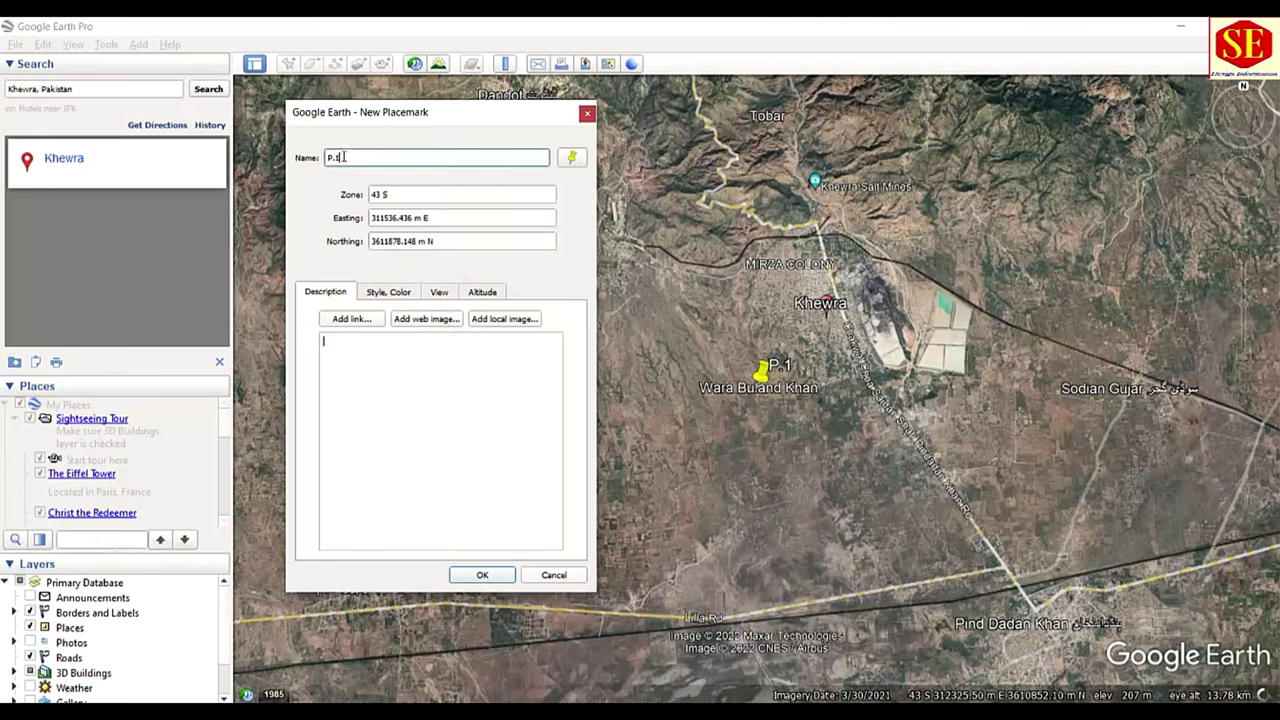
left_click(480, 575)
Zoom to P.1, verify its coordinates in Properties without changes, and start another placemark
scroll(702, 283, "up", 5)
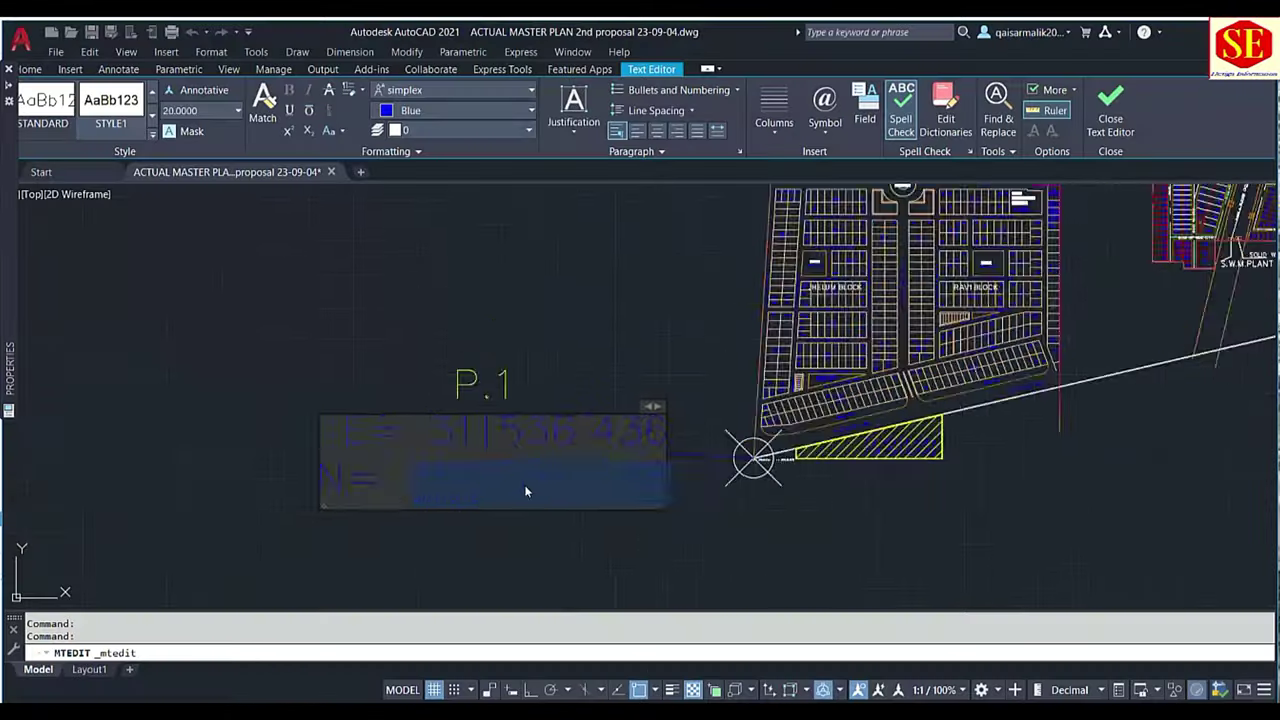
scroll(524, 484, "down", 4)
key("Escape")
scroll(630, 492, "up", 2)
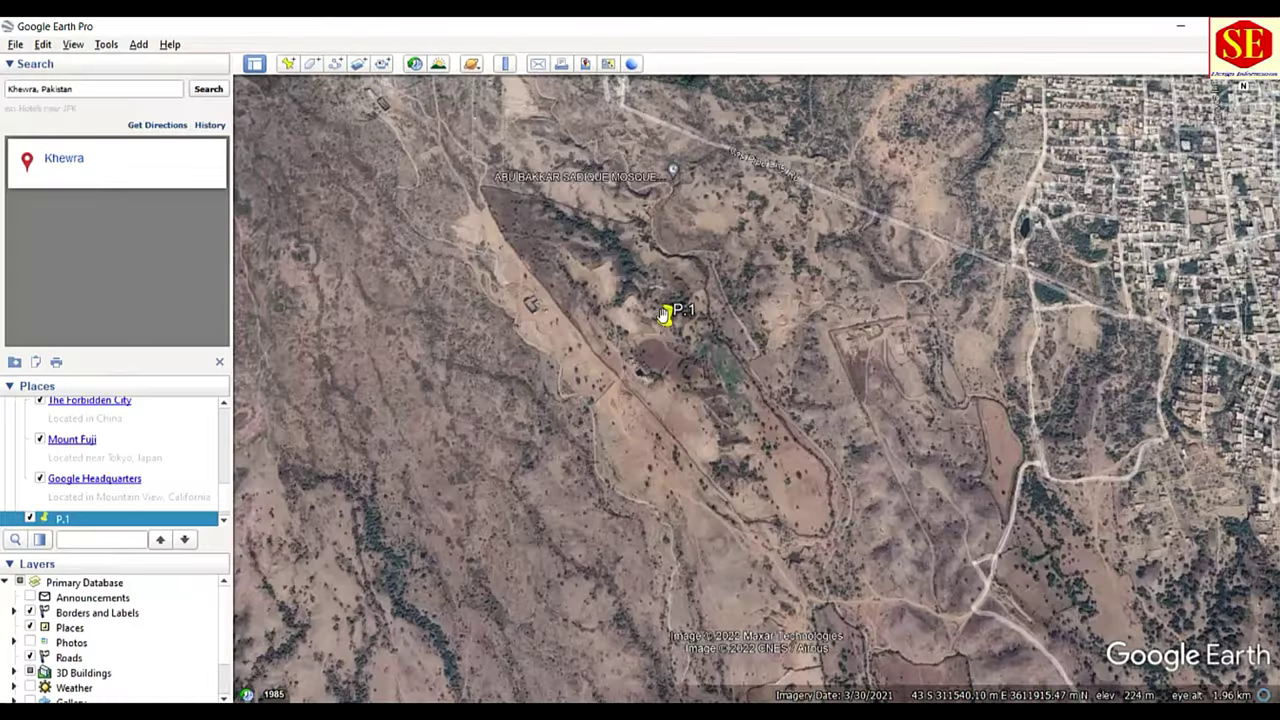
right_click(666, 316)
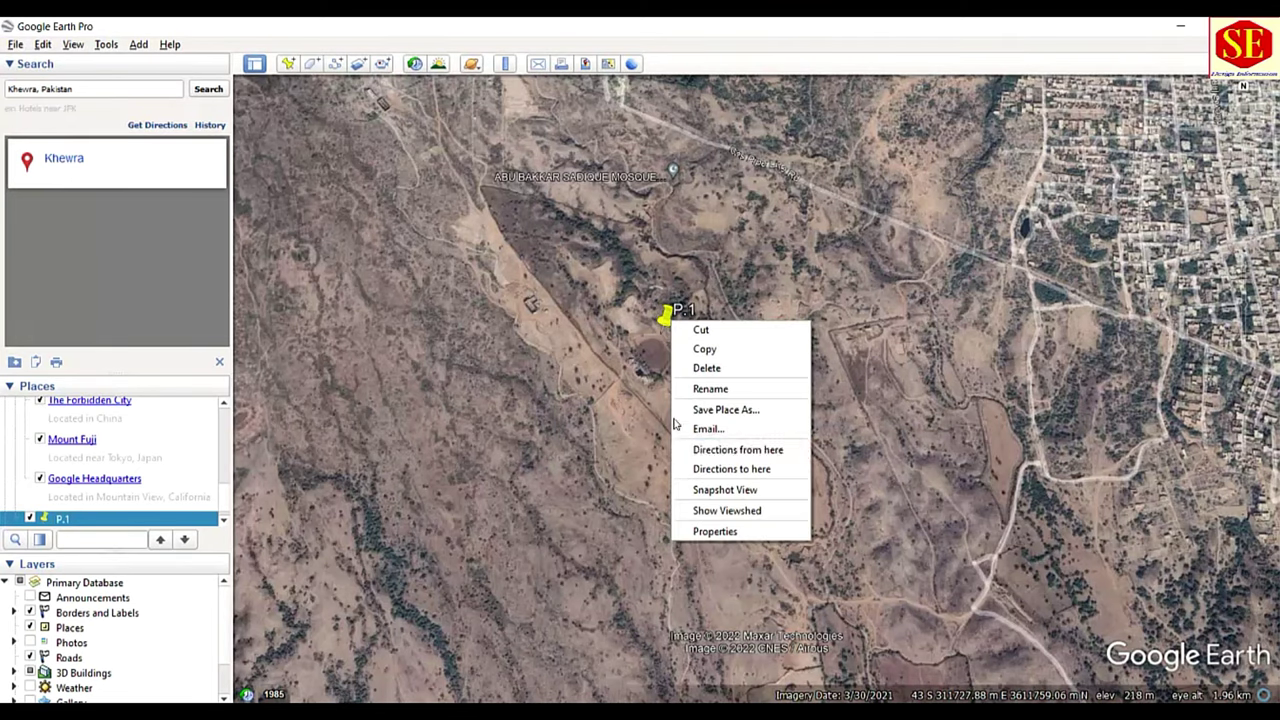
left_click(700, 531)
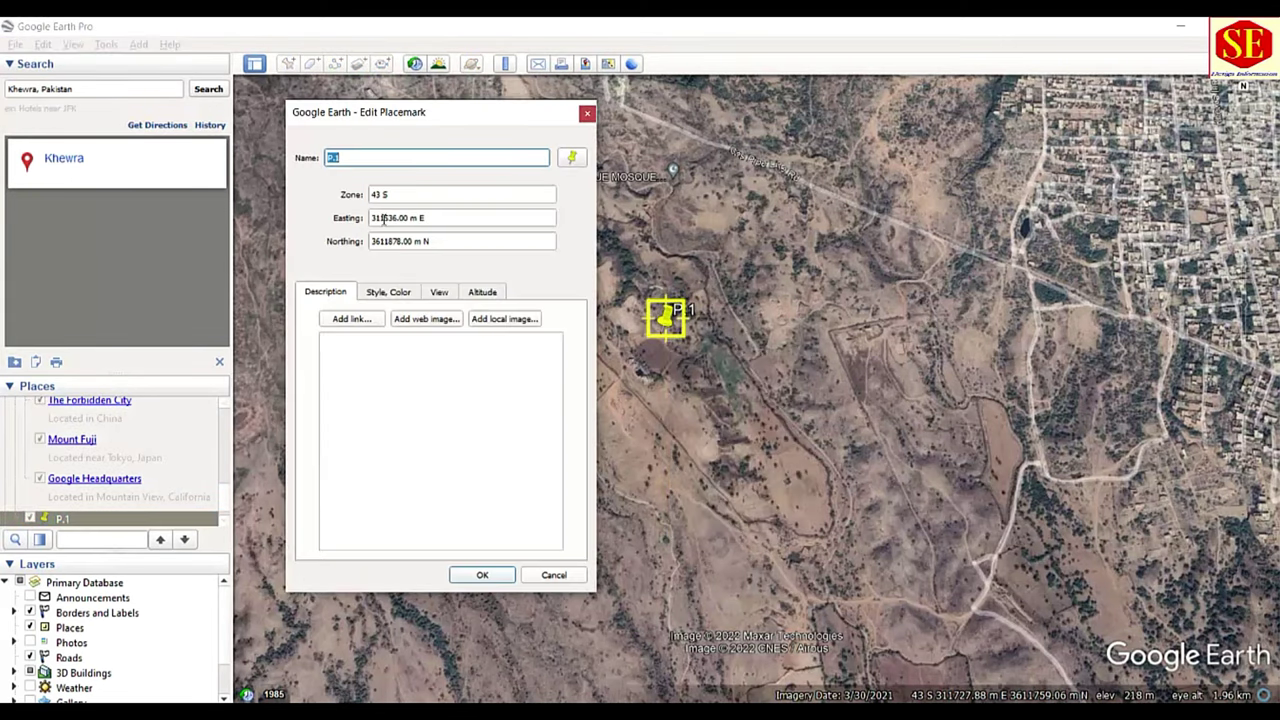
left_click(588, 114)
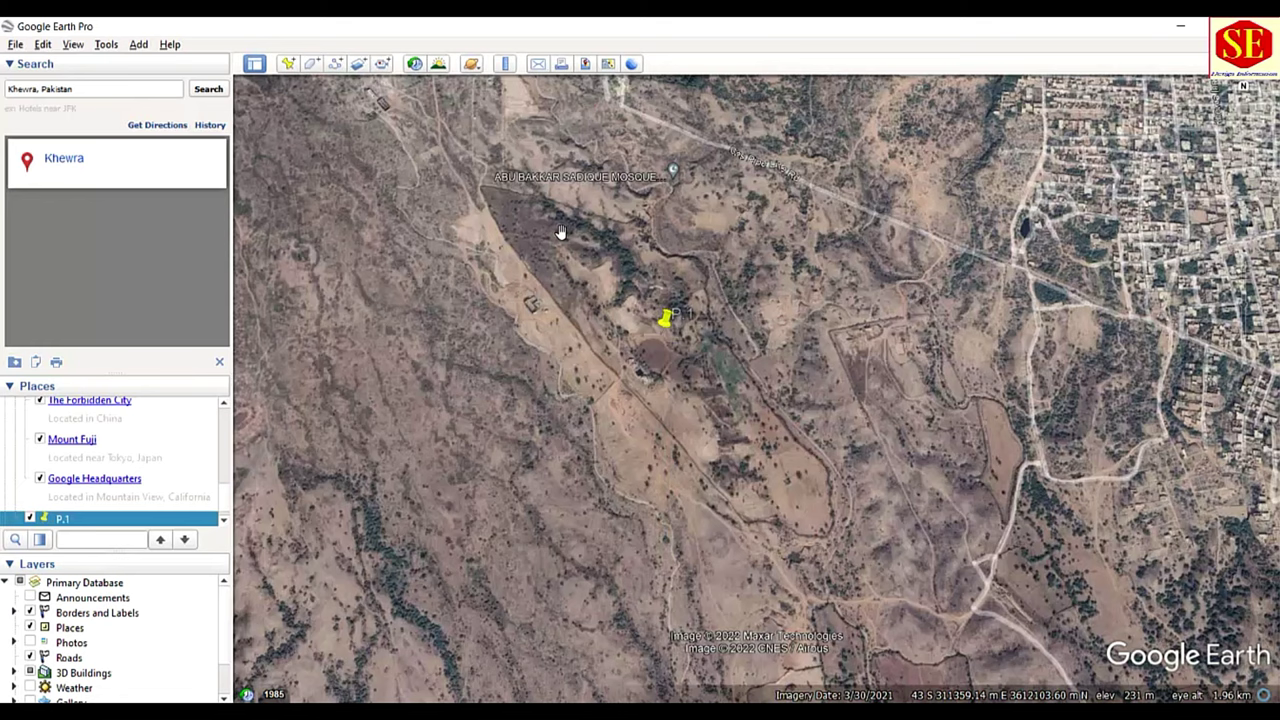
left_click(288, 63)
Name the new placemark P.2
left_click(409, 158)
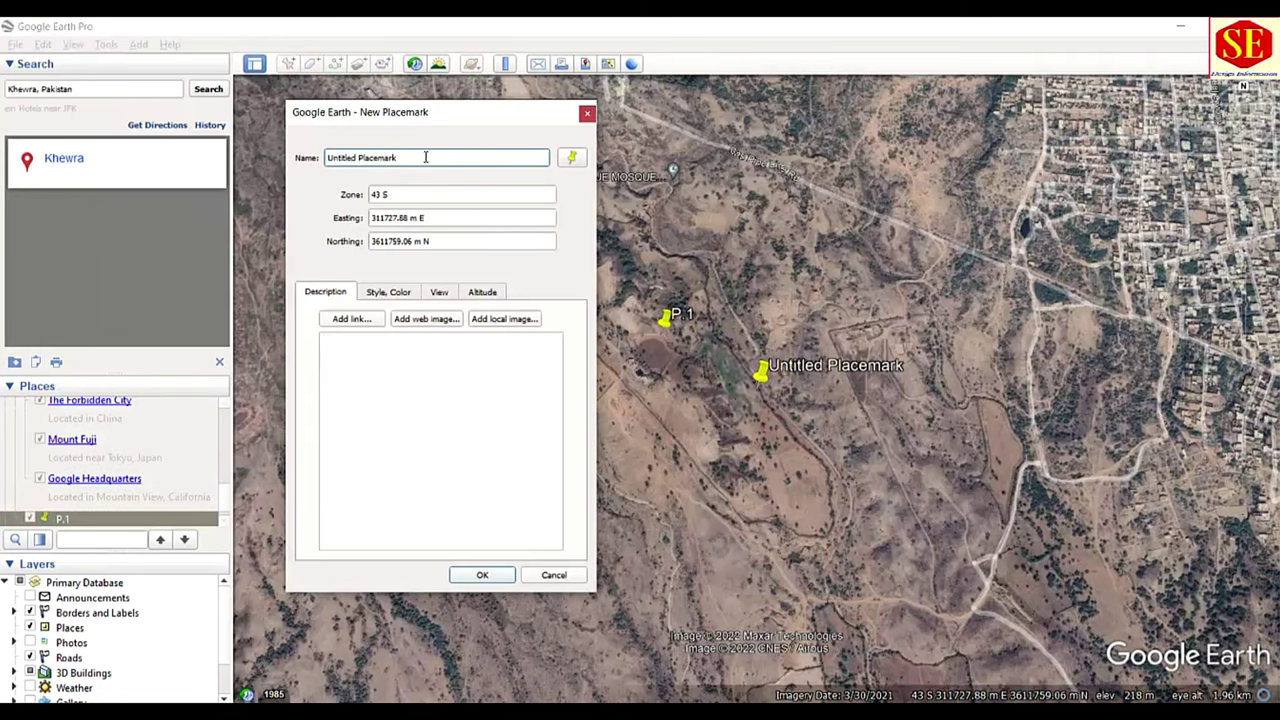
left_click_drag(409, 158, 304, 165)
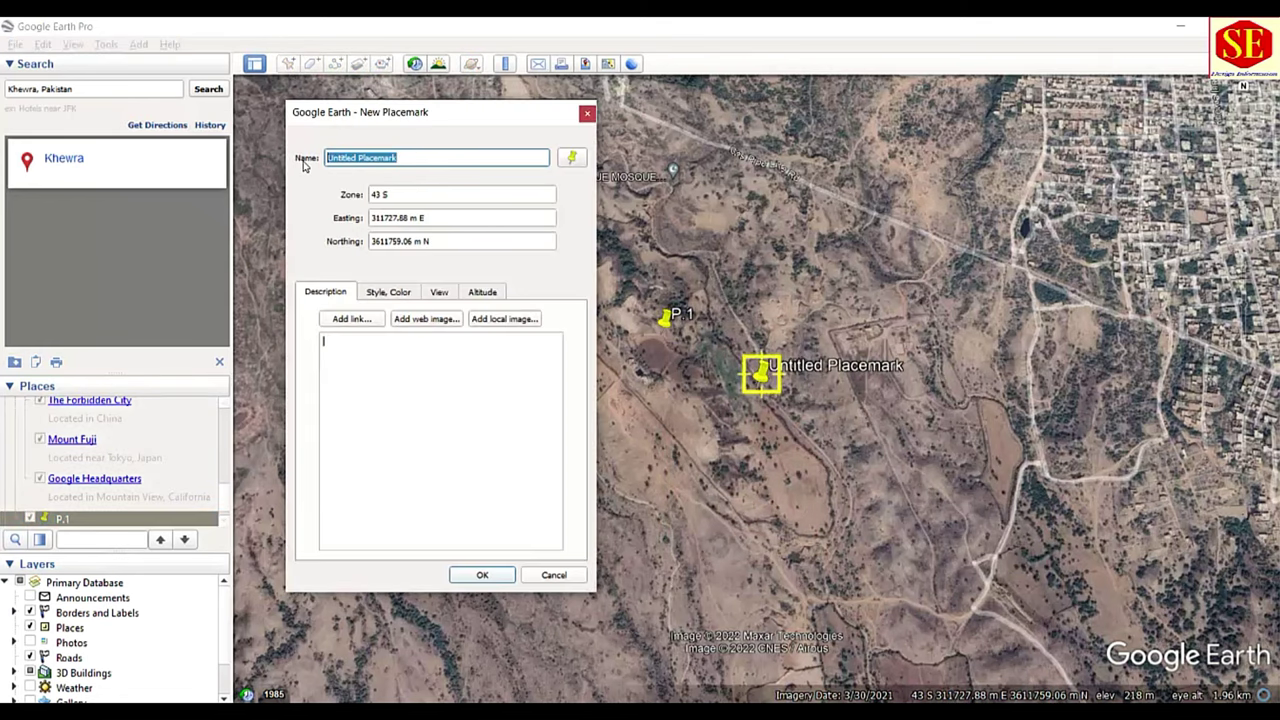
type("P")
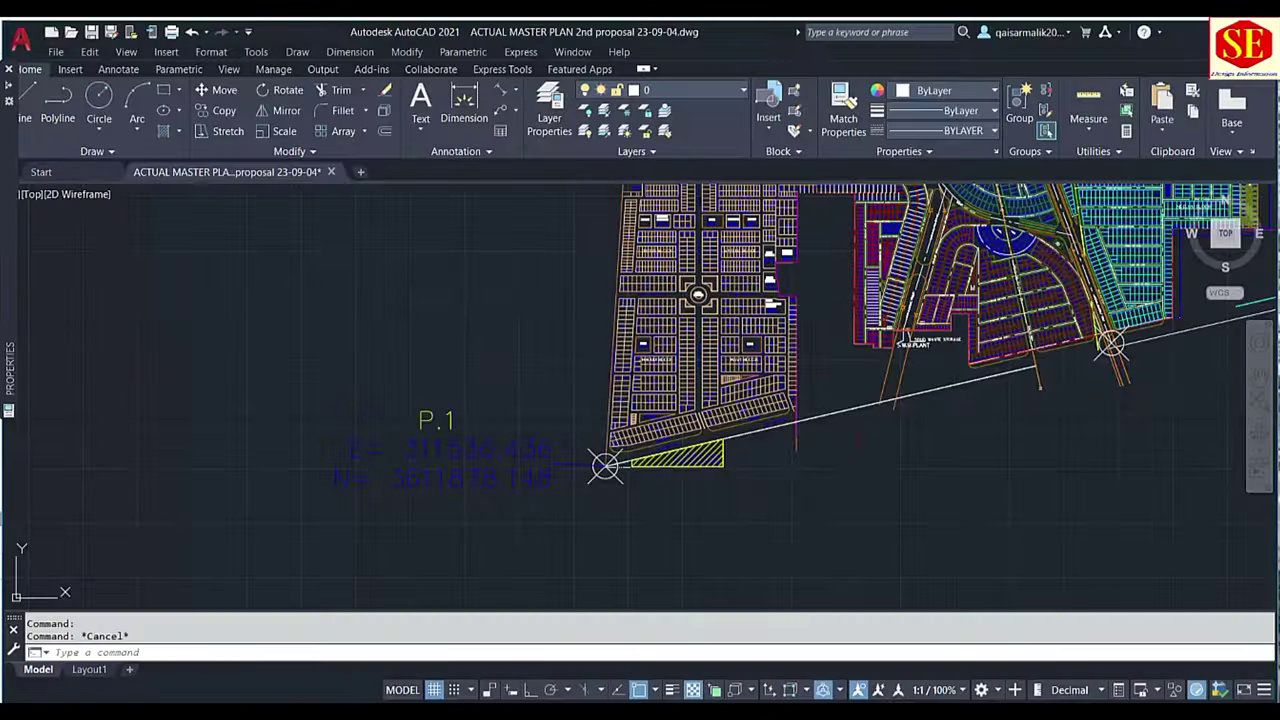
scroll(858, 440, "down", 5)
scroll(768, 290, "up", 6)
scroll(768, 290, "up", 3)
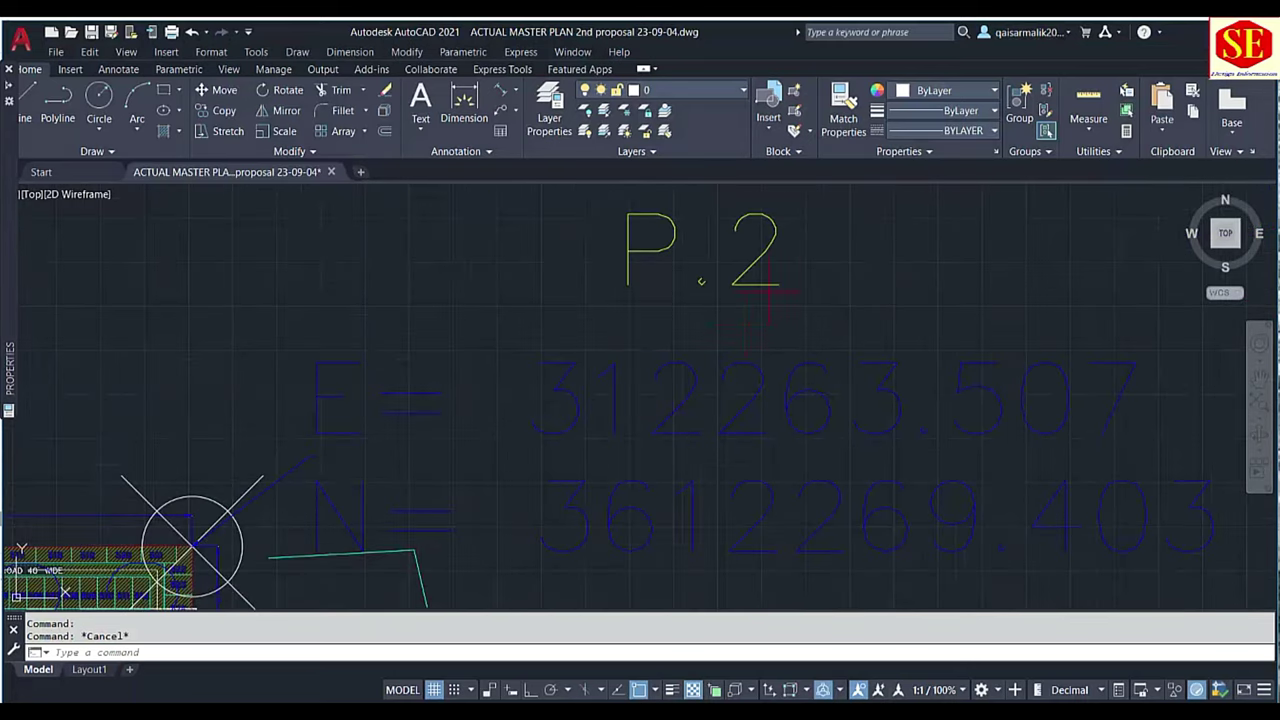
scroll(669, 324, "down", 2)
Copy P.2's easting 312263.507 from the plan into the placemark's Easting field
double_click(625, 375)
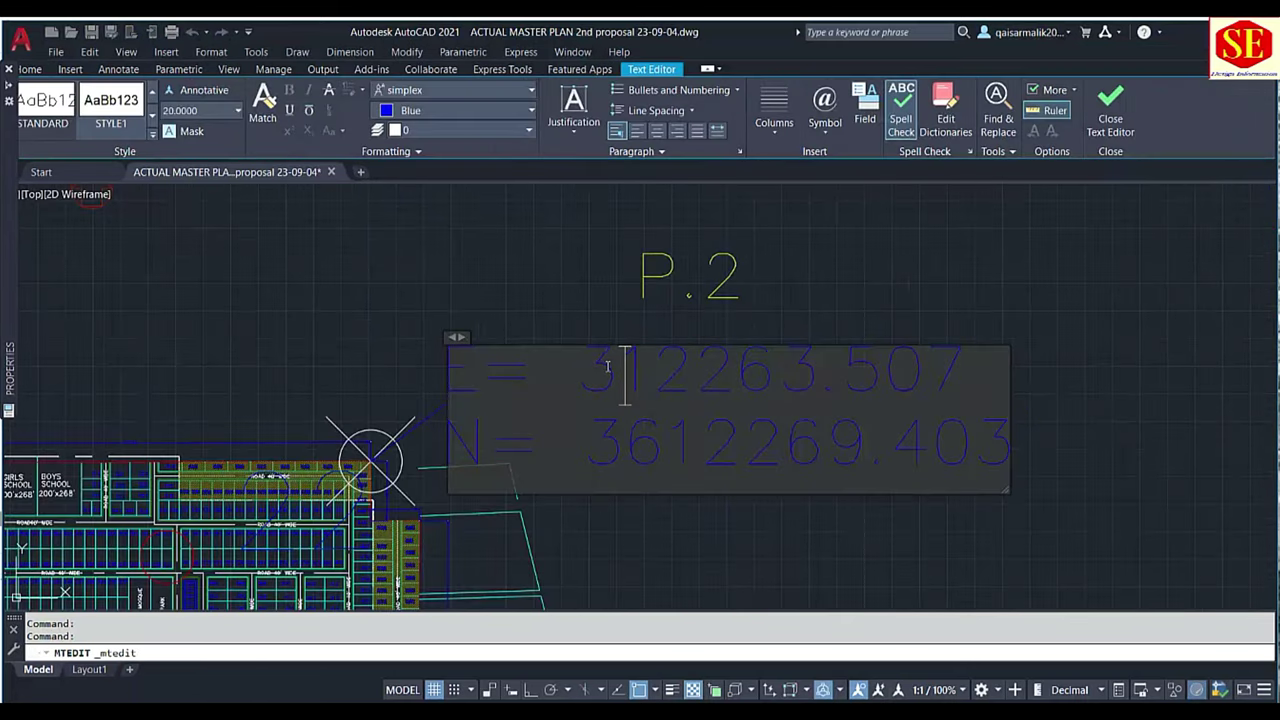
left_click_drag(782, 370, 985, 372)
right_click(948, 375)
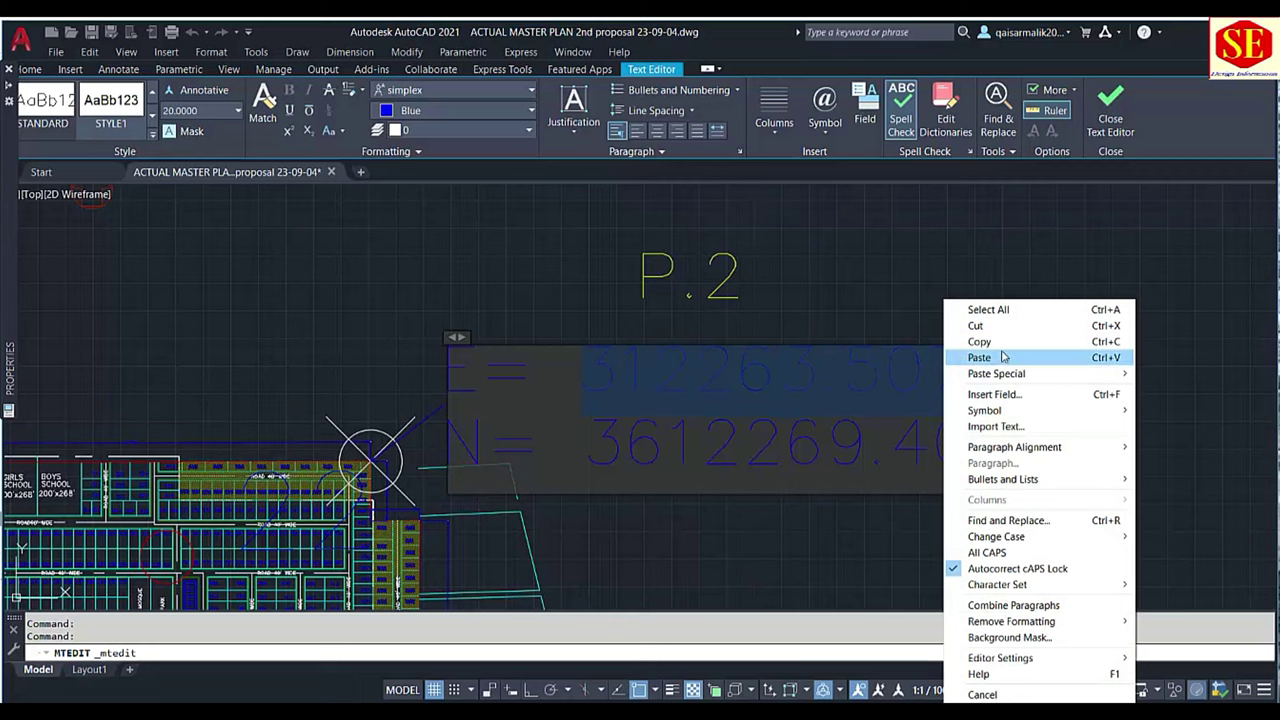
left_click(955, 343)
key("alt+Tab")
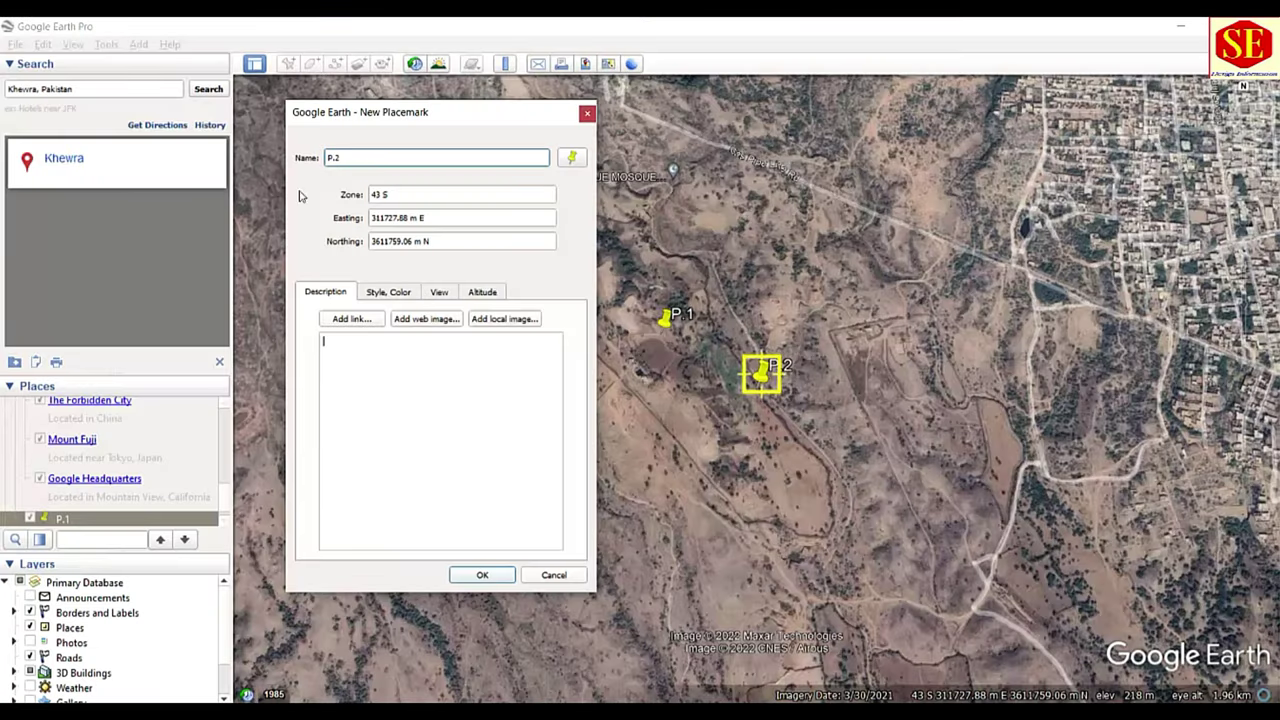
double_click(408, 218)
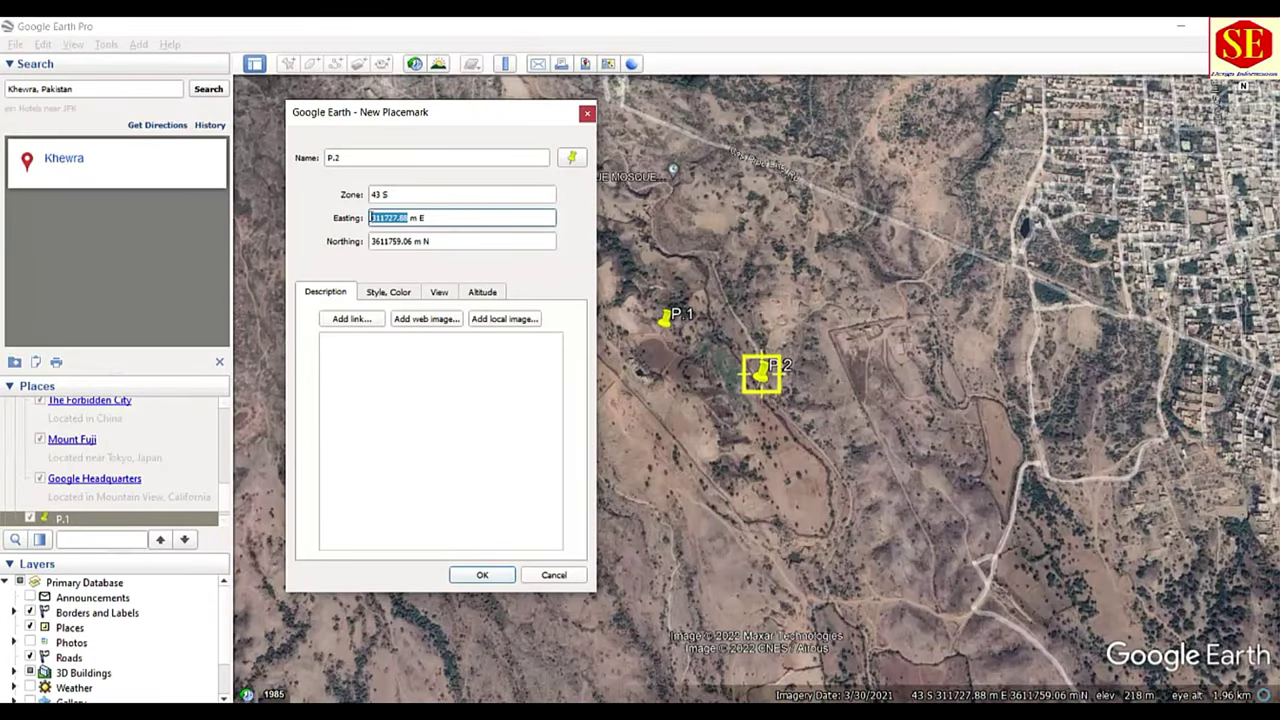
right_click(390, 221)
left_click(420, 305)
Copy P.2's northing 3612269.403 into the Northing field and save the placemark
key("alt+Tab")
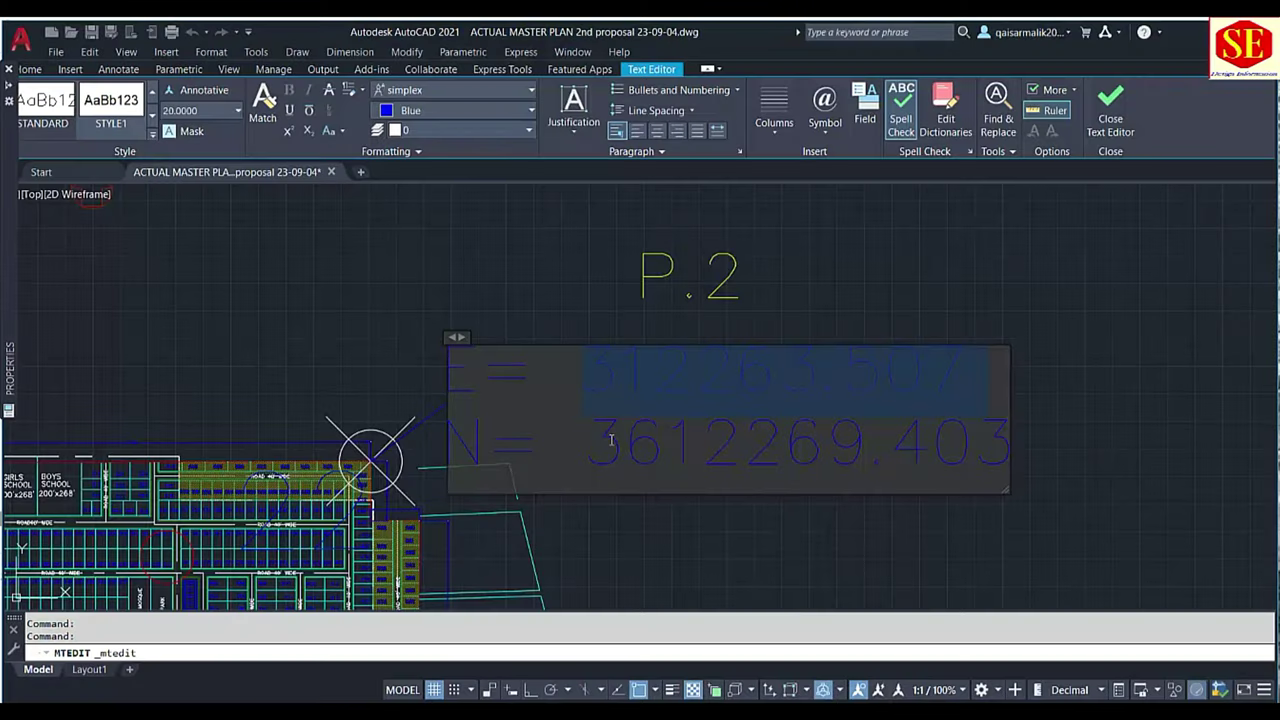
left_click_drag(733, 445, 600, 437)
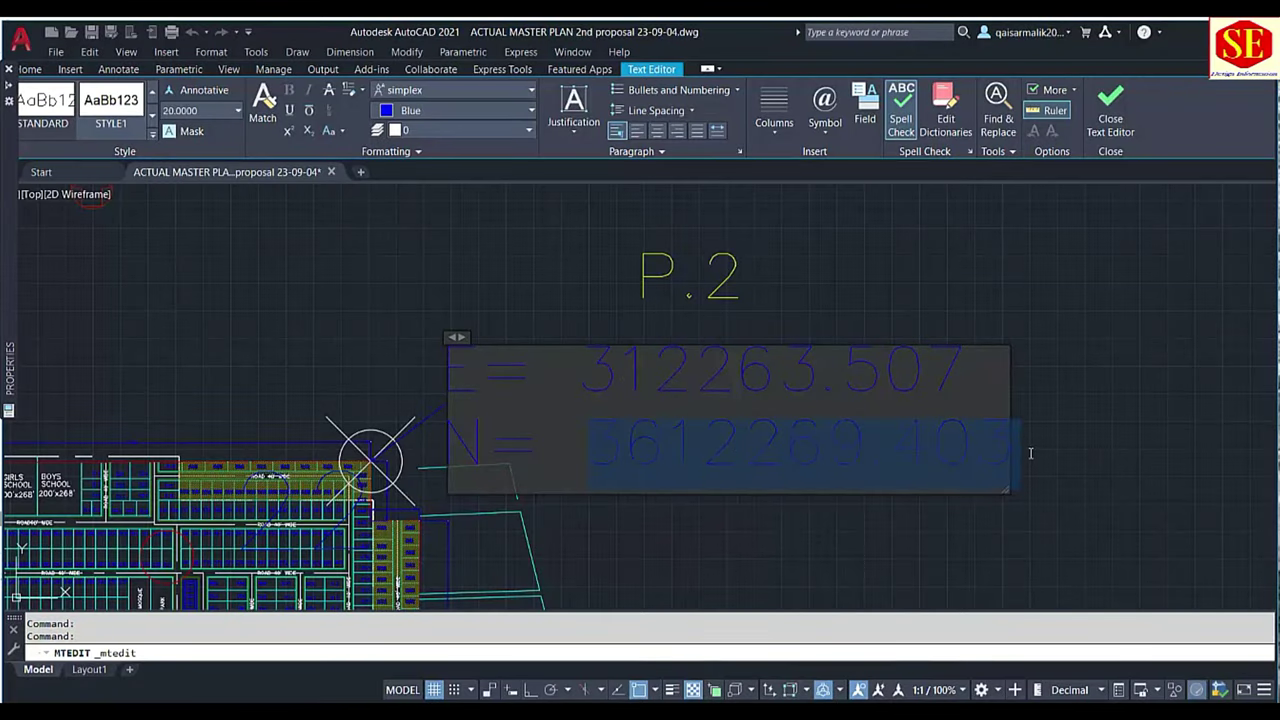
right_click(974, 459)
left_click(1010, 92)
key("alt+Tab")
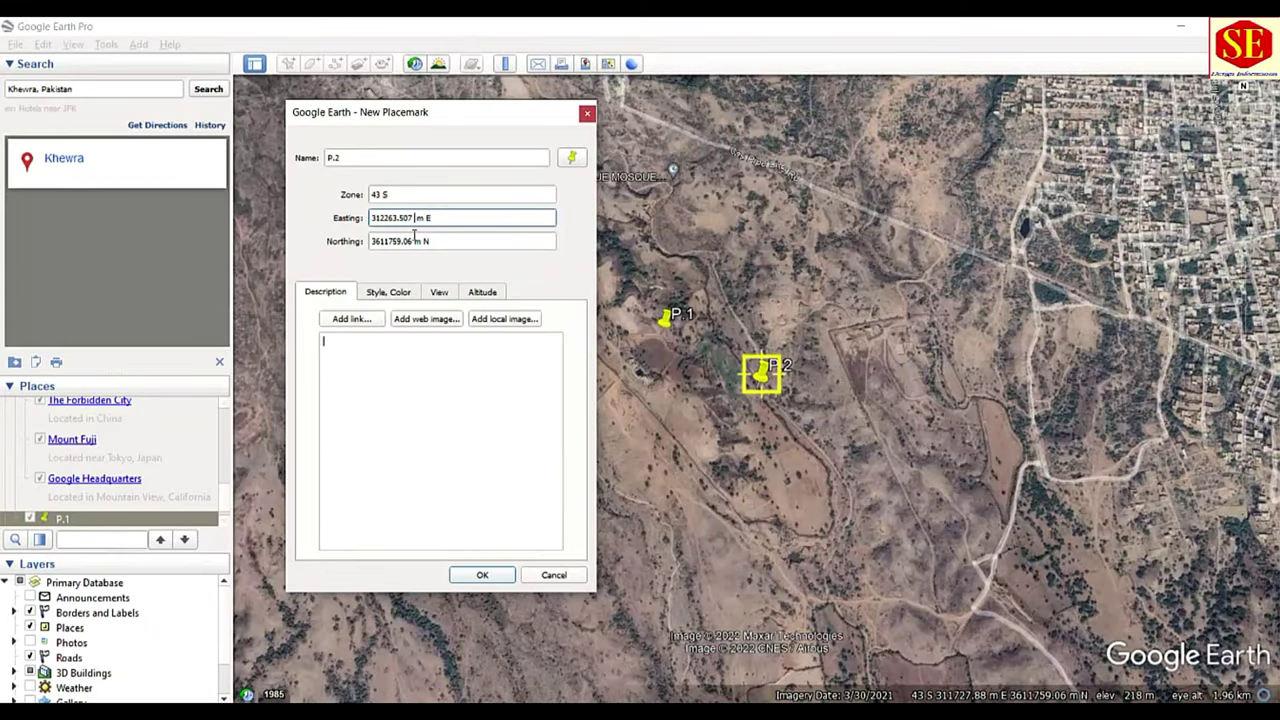
left_click_drag(413, 240, 364, 242)
right_click(381, 245)
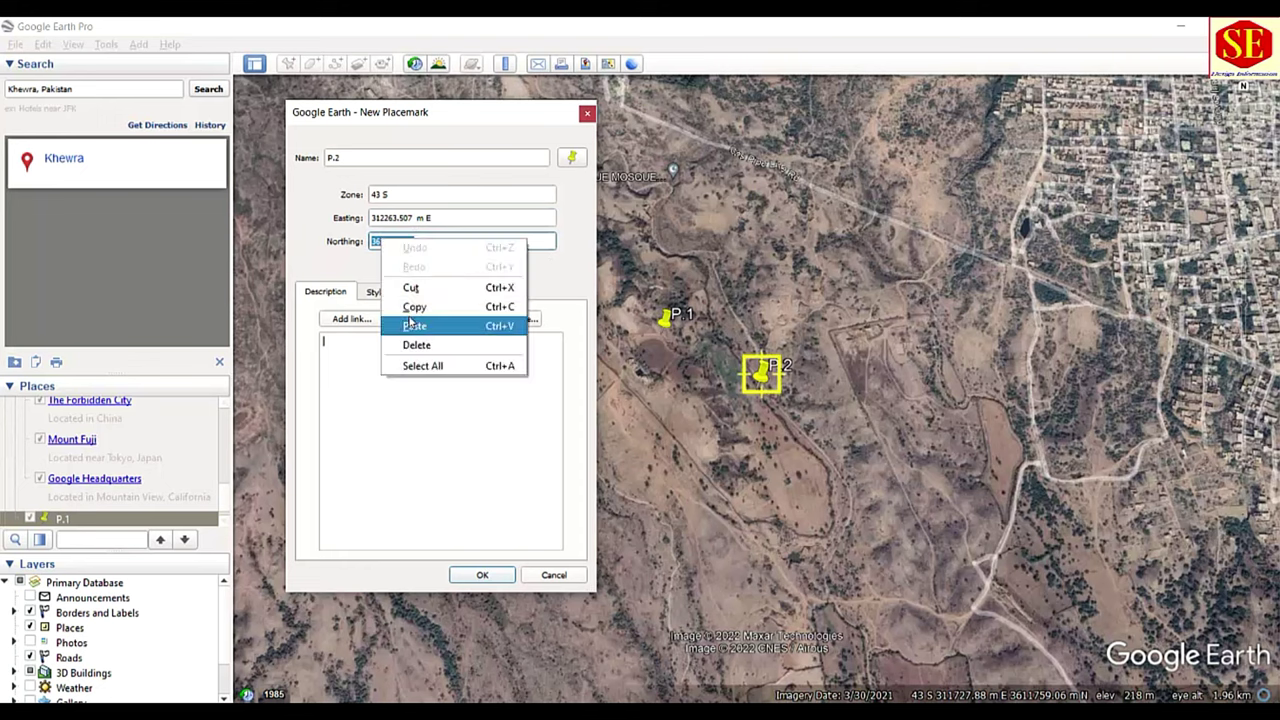
left_click(412, 324)
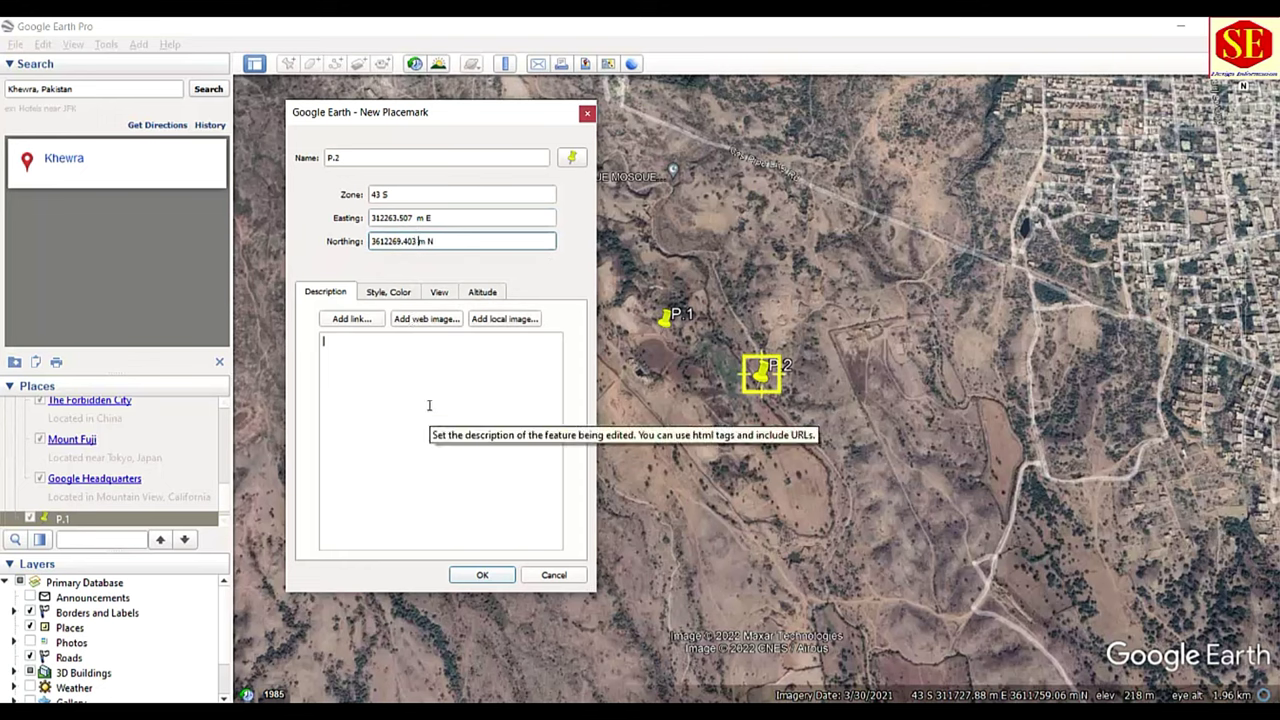
left_click(482, 574)
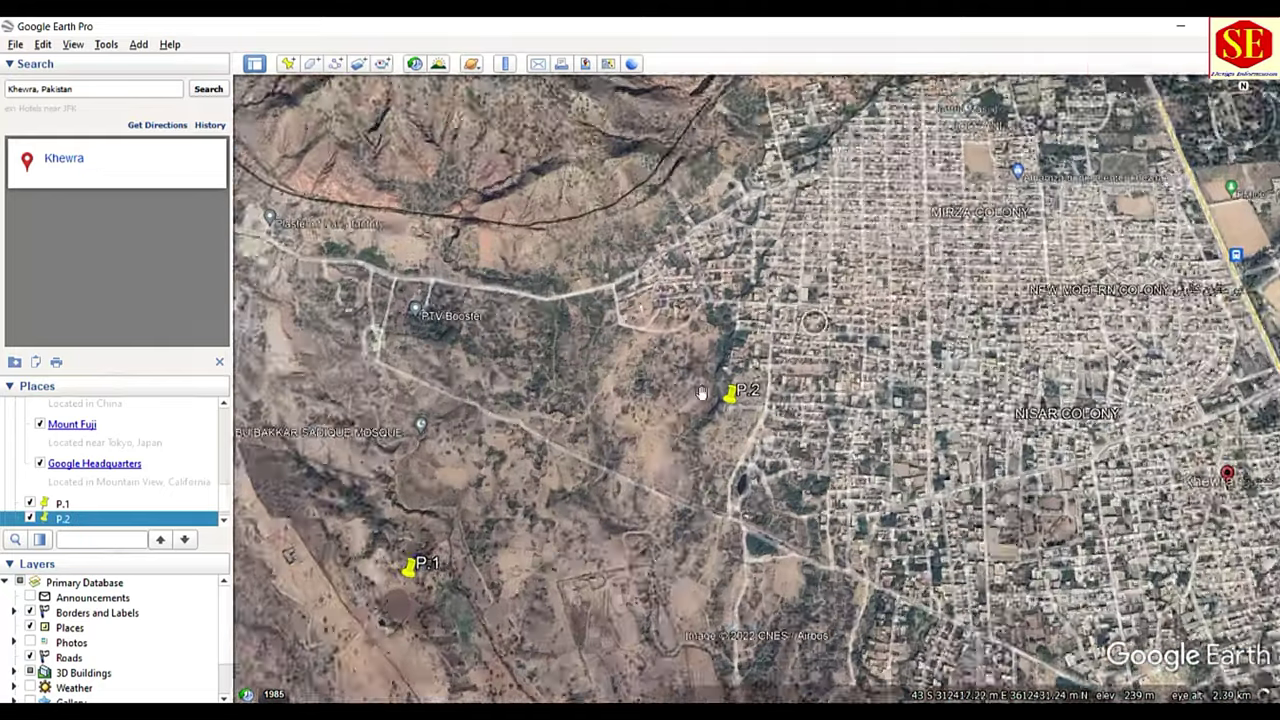
scroll(710, 410, "down", 3)
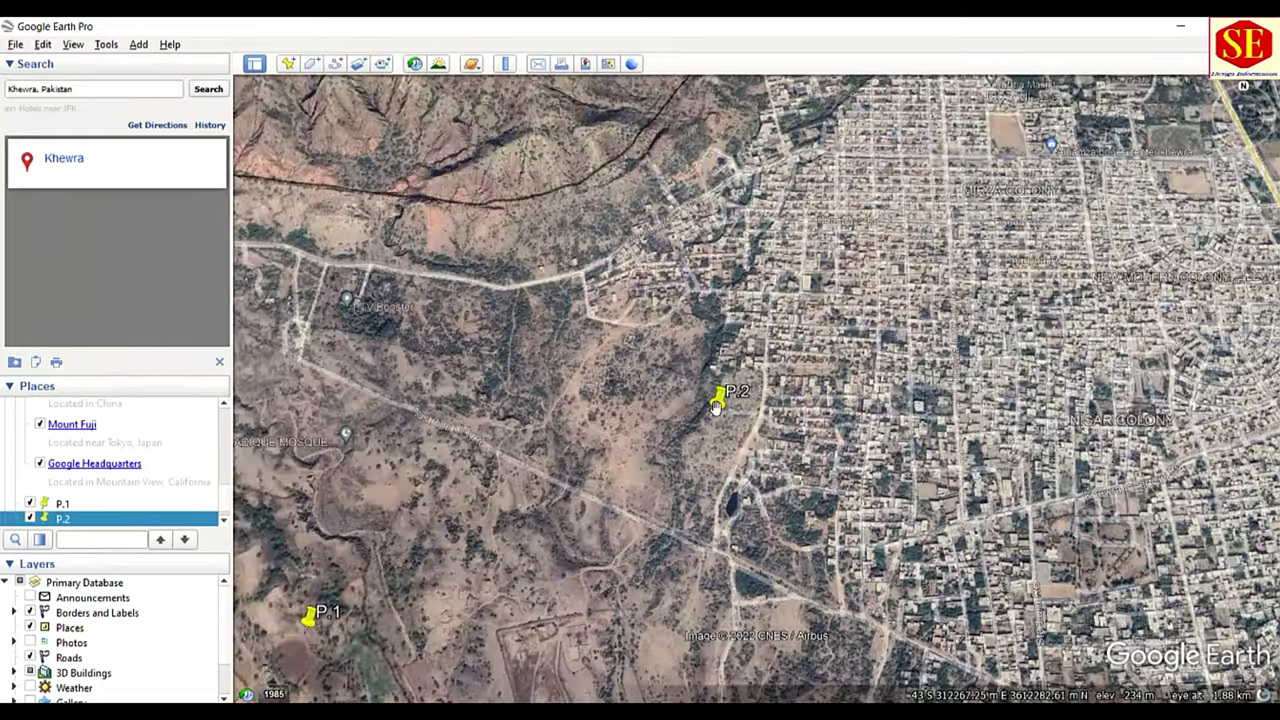
Add placemark P.3 and paste its easting 311628.990 from the plan's P.3 label
left_click(287, 63)
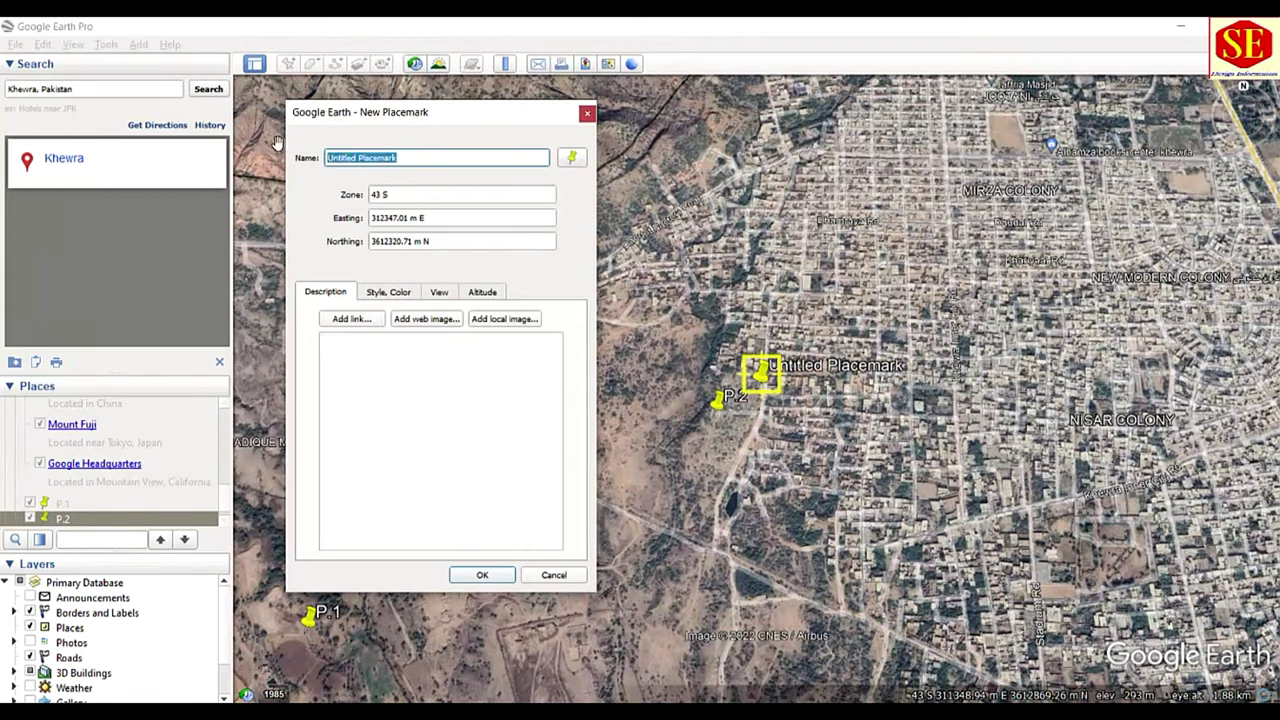
type("P")
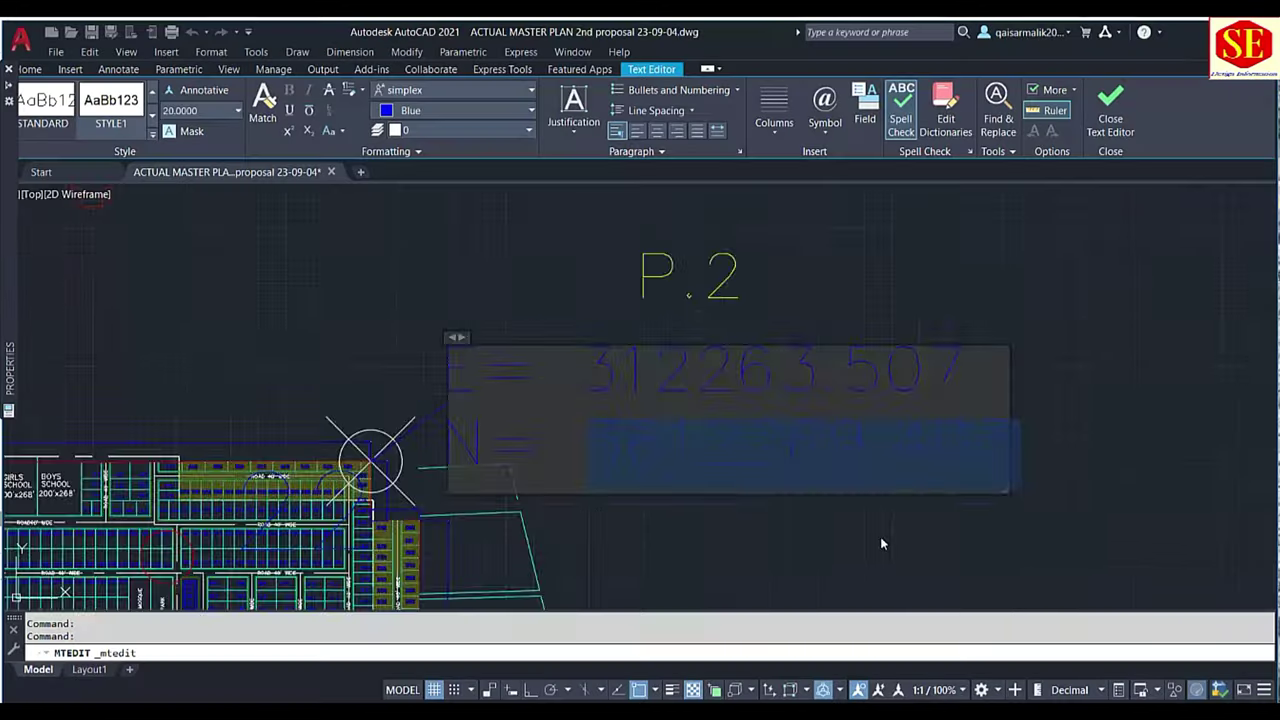
left_click(640, 275)
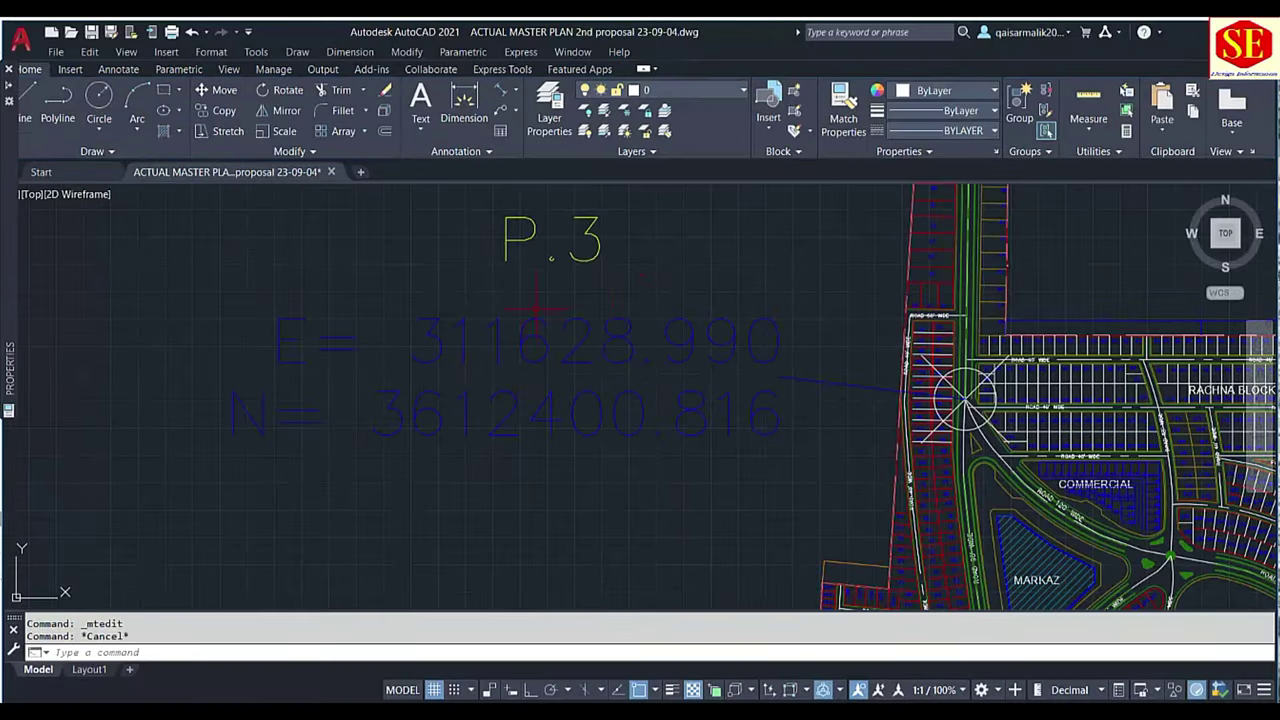
left_click(534, 229)
double_click(417, 325)
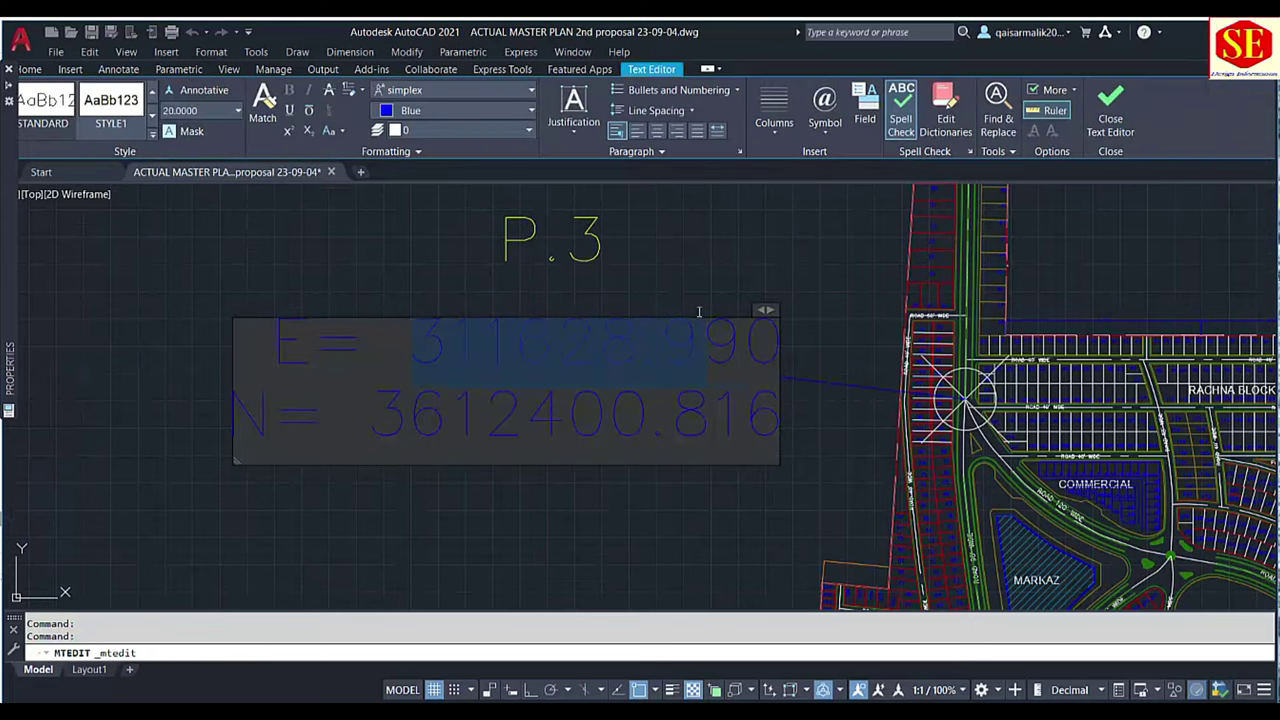
right_click(779, 341)
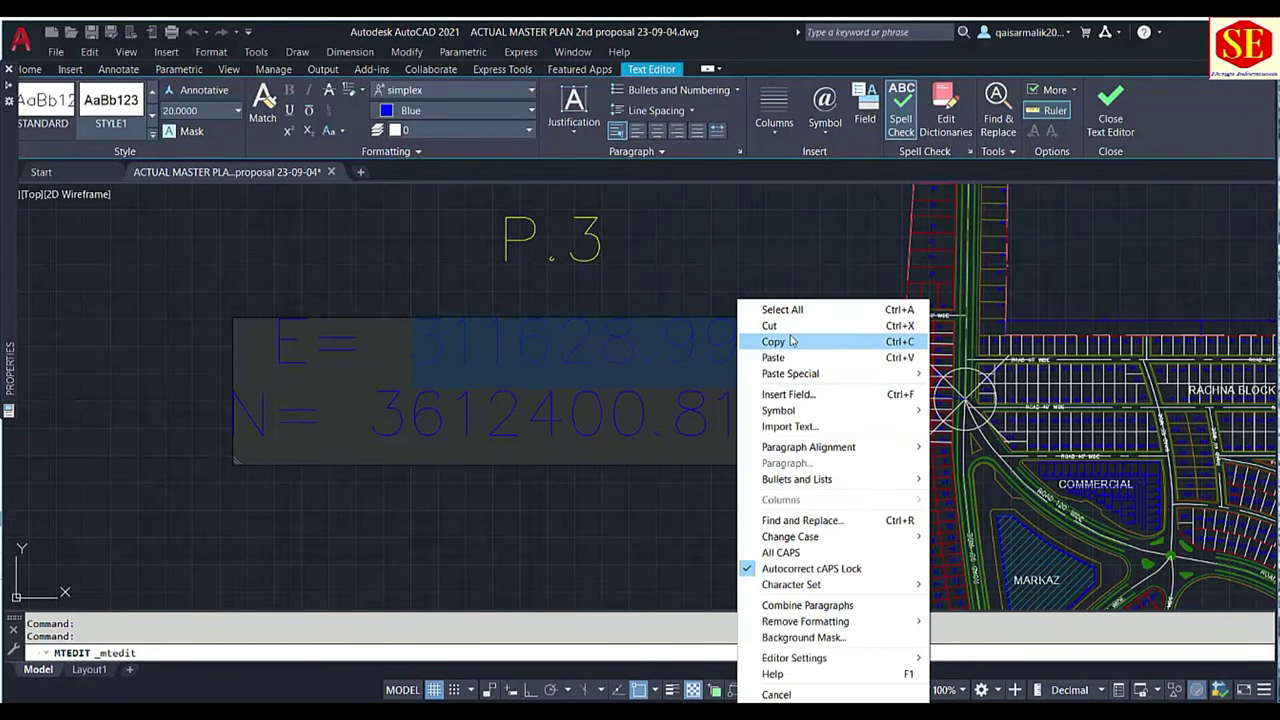
left_click(785, 342)
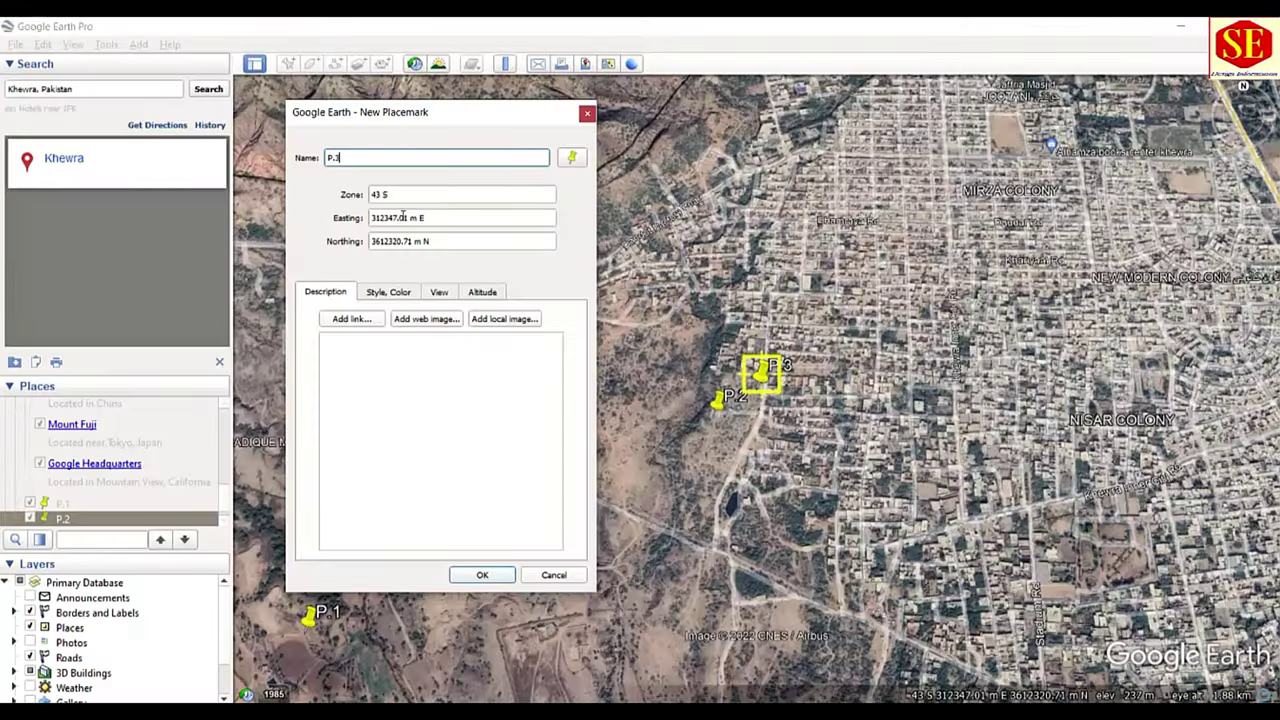
double_click(411, 217)
type("311628.990")
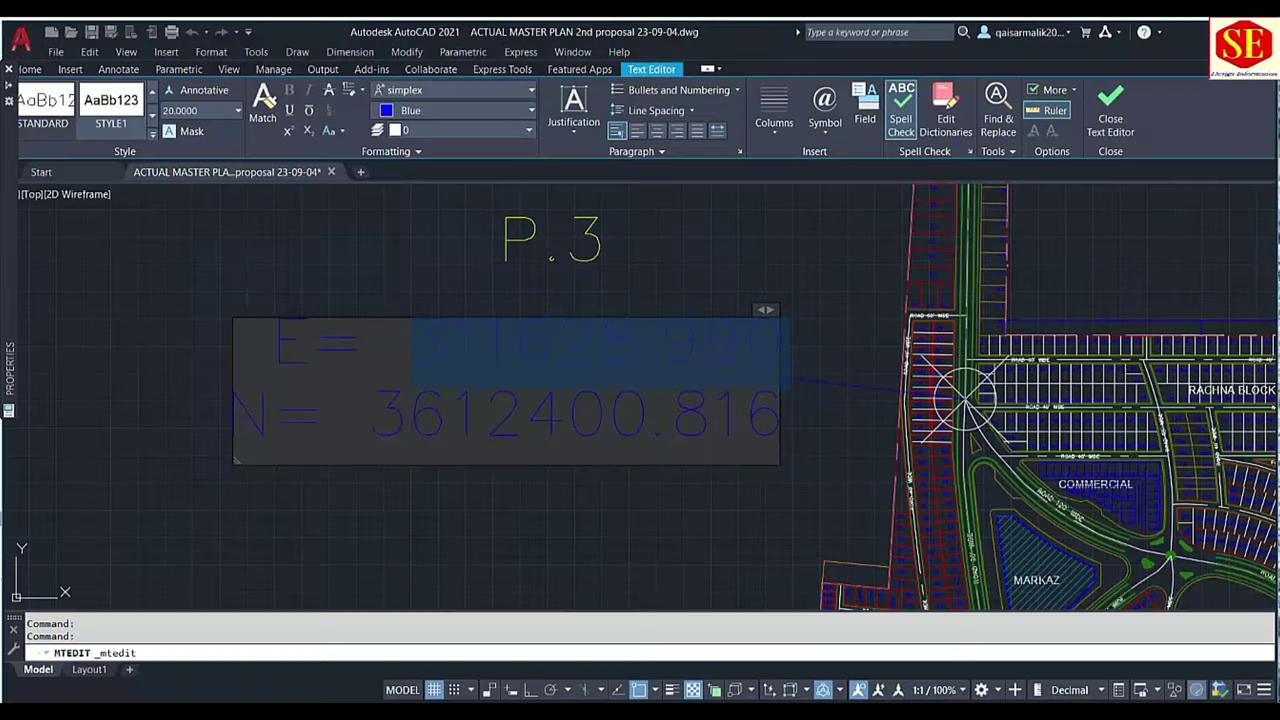
Copy P.3's northing 3612400.816 from the plan for the Northing field
left_click_drag(372, 415, 647, 407)
right_click(702, 415)
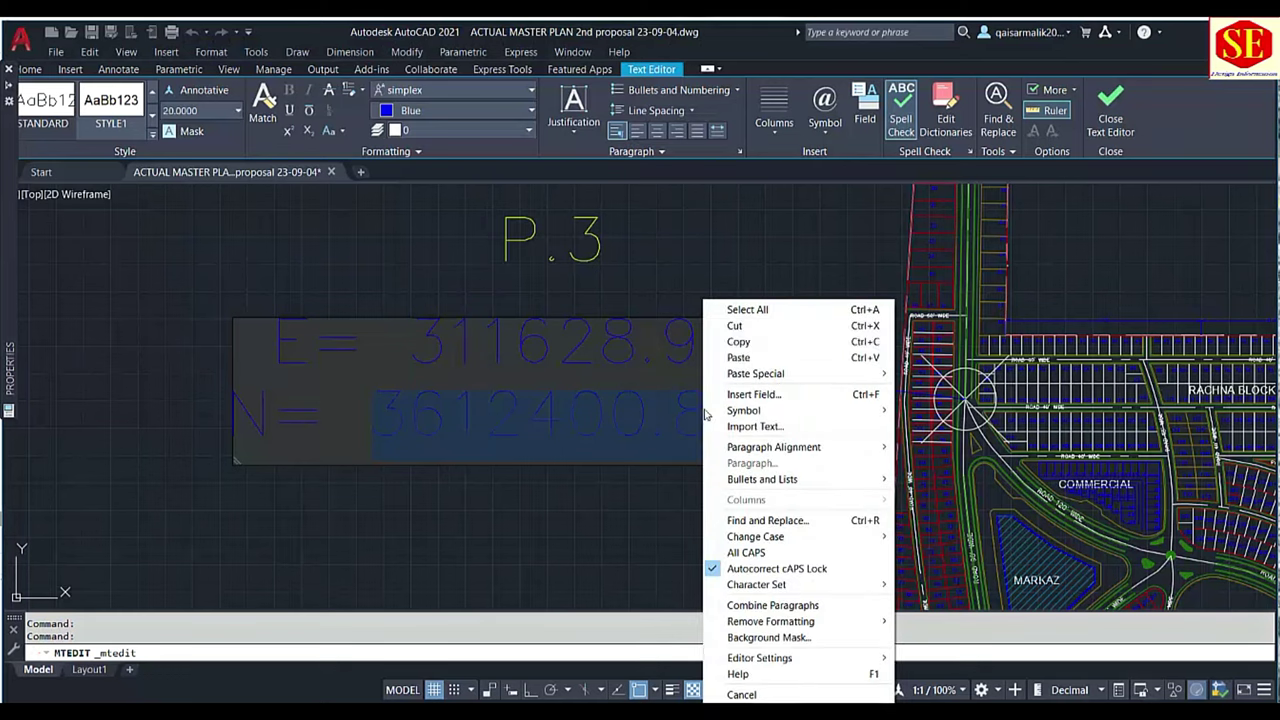
left_click(745, 340)
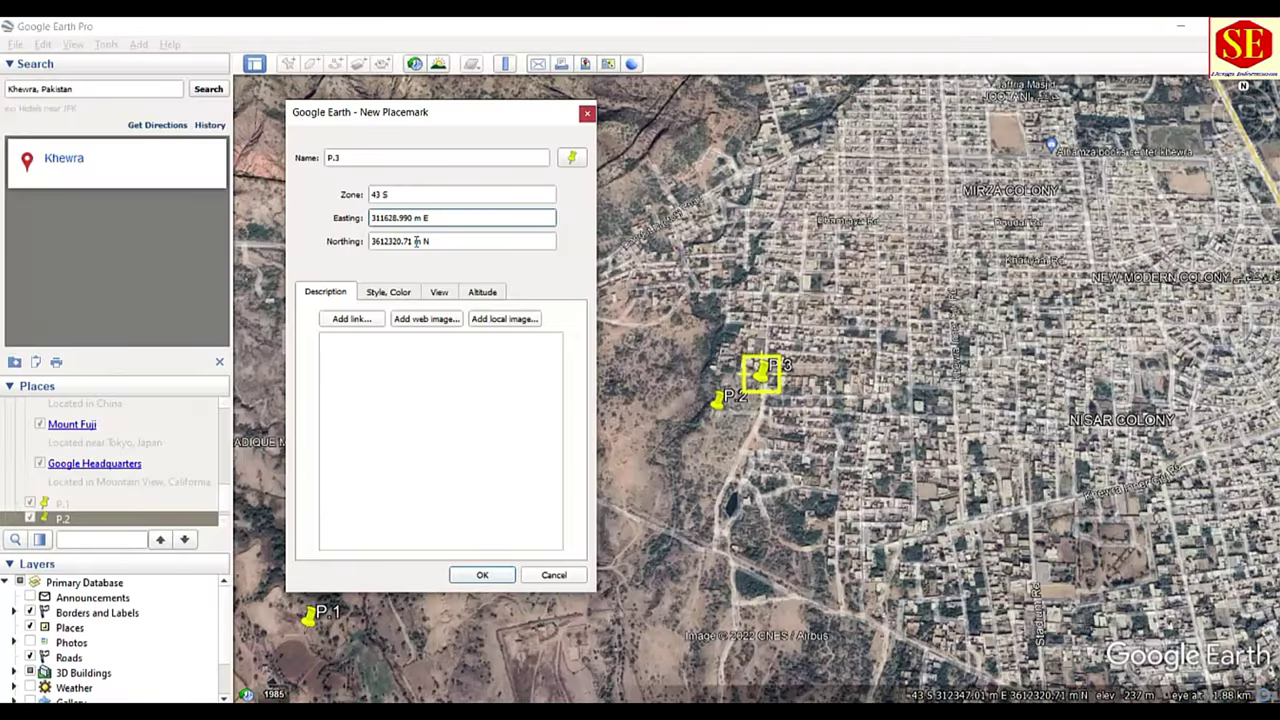
left_click_drag(413, 241, 325, 245)
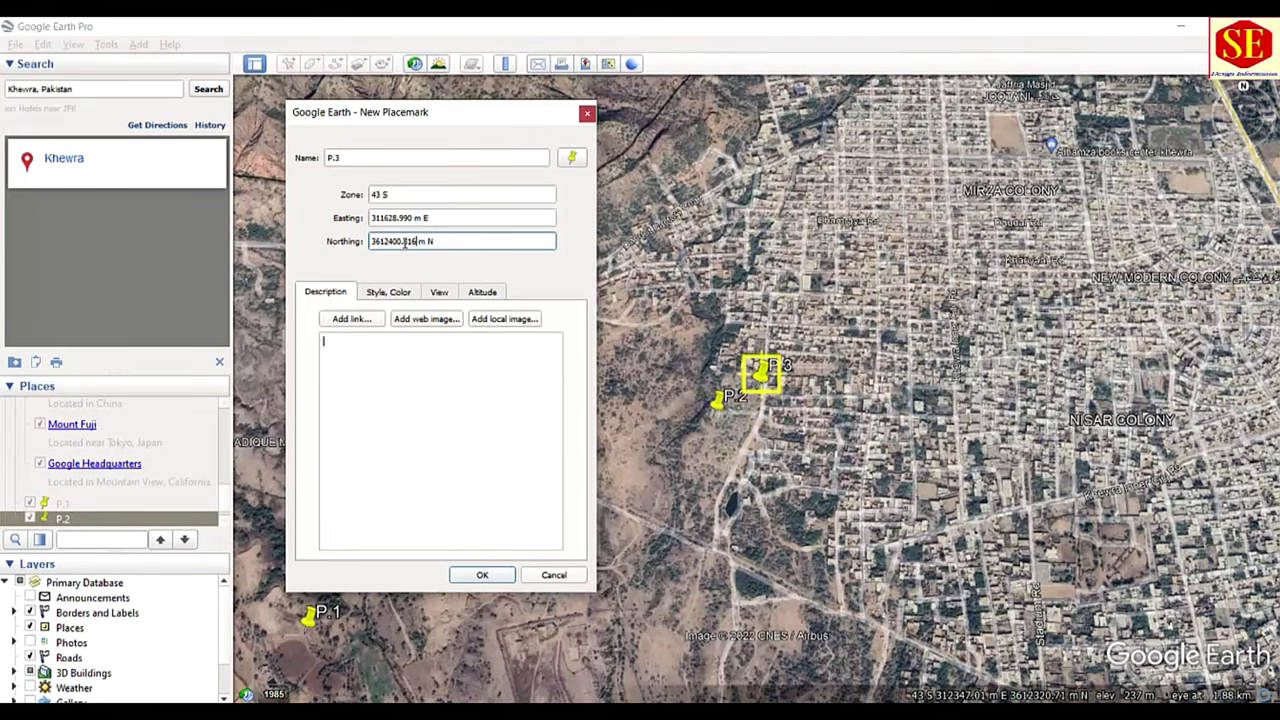
scroll(677, 465, "down", 3)
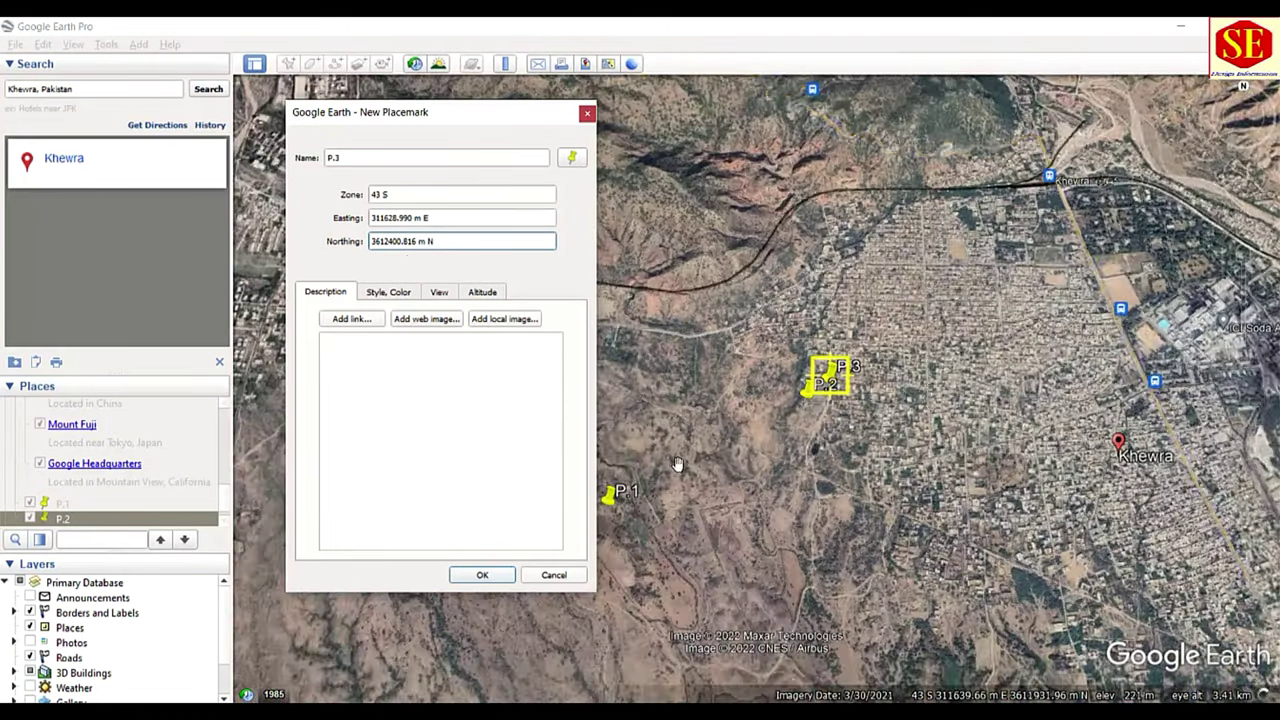
Save placemark P.3 and inspect all three placemarks on the map
left_click(482, 575)
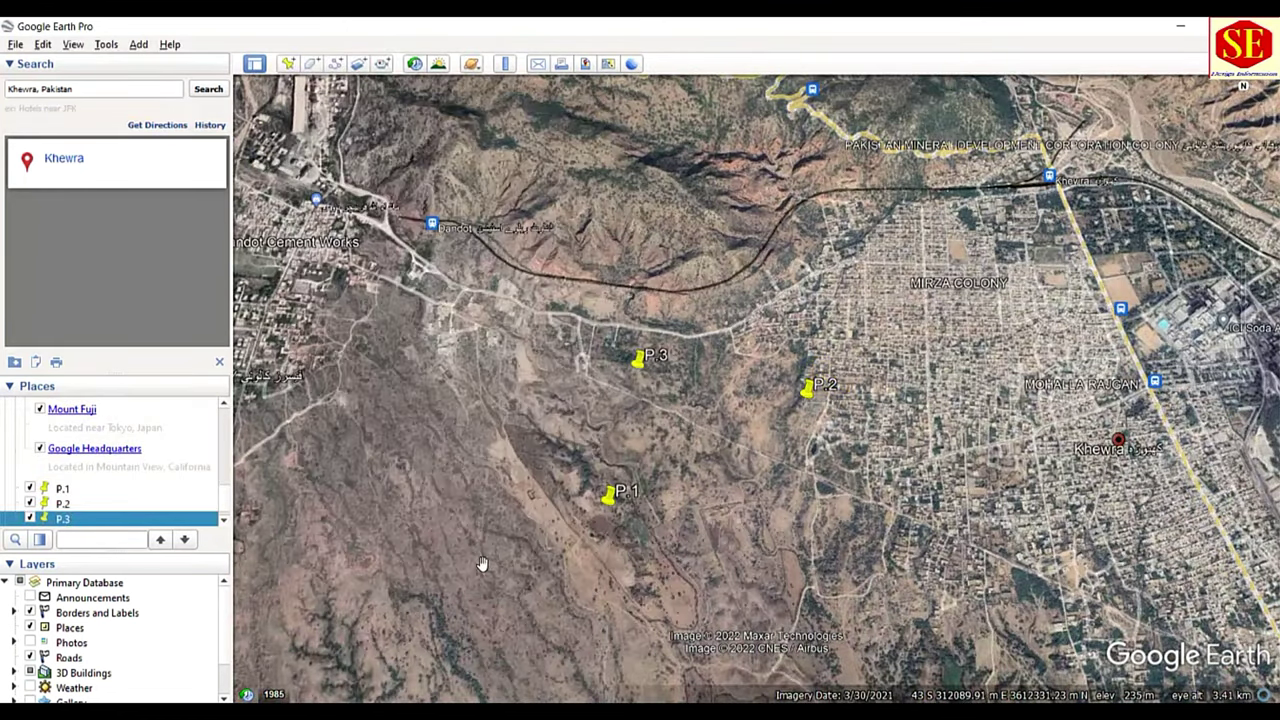
scroll(628, 495, "up", 2)
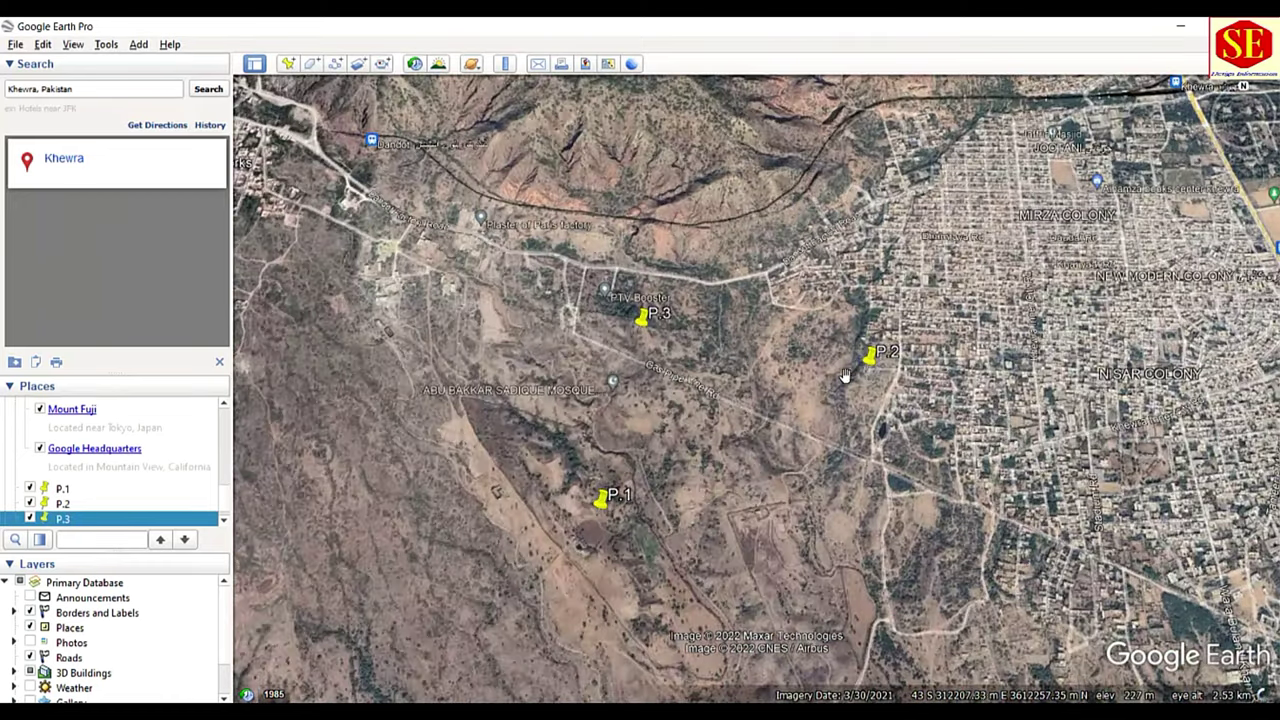
scroll(640, 380, "down", 2)
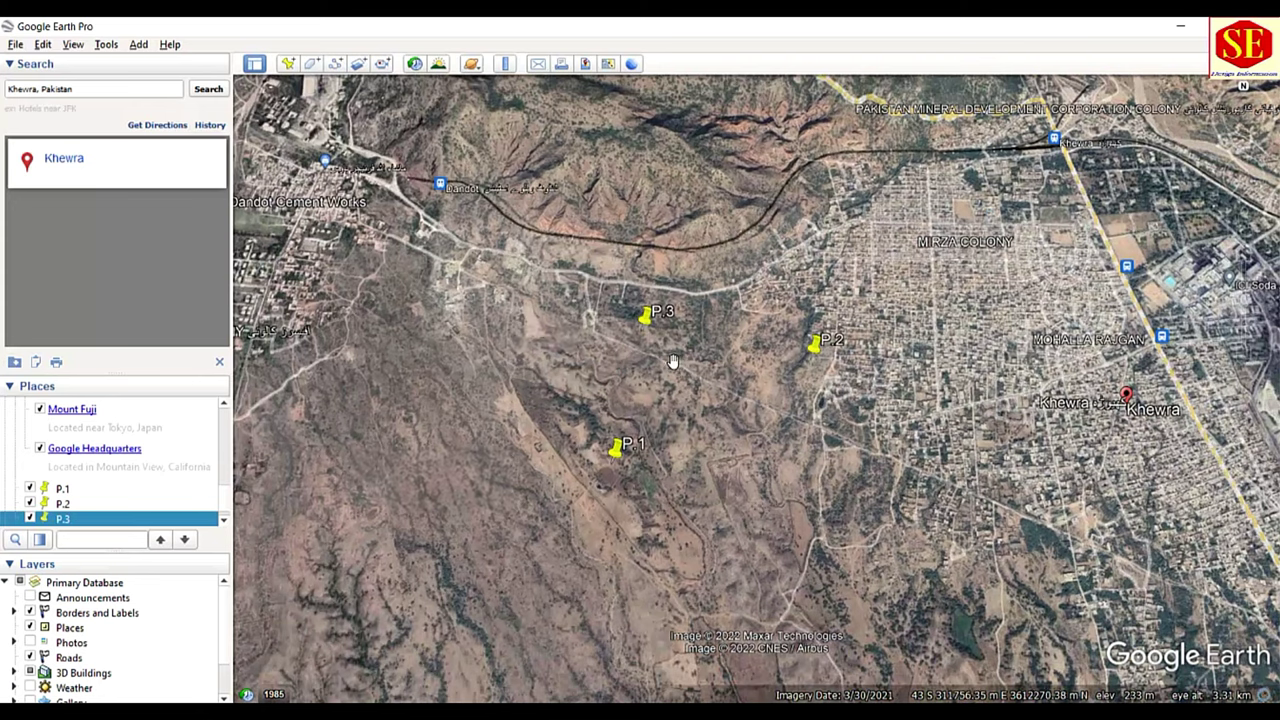
left_click(18, 90)
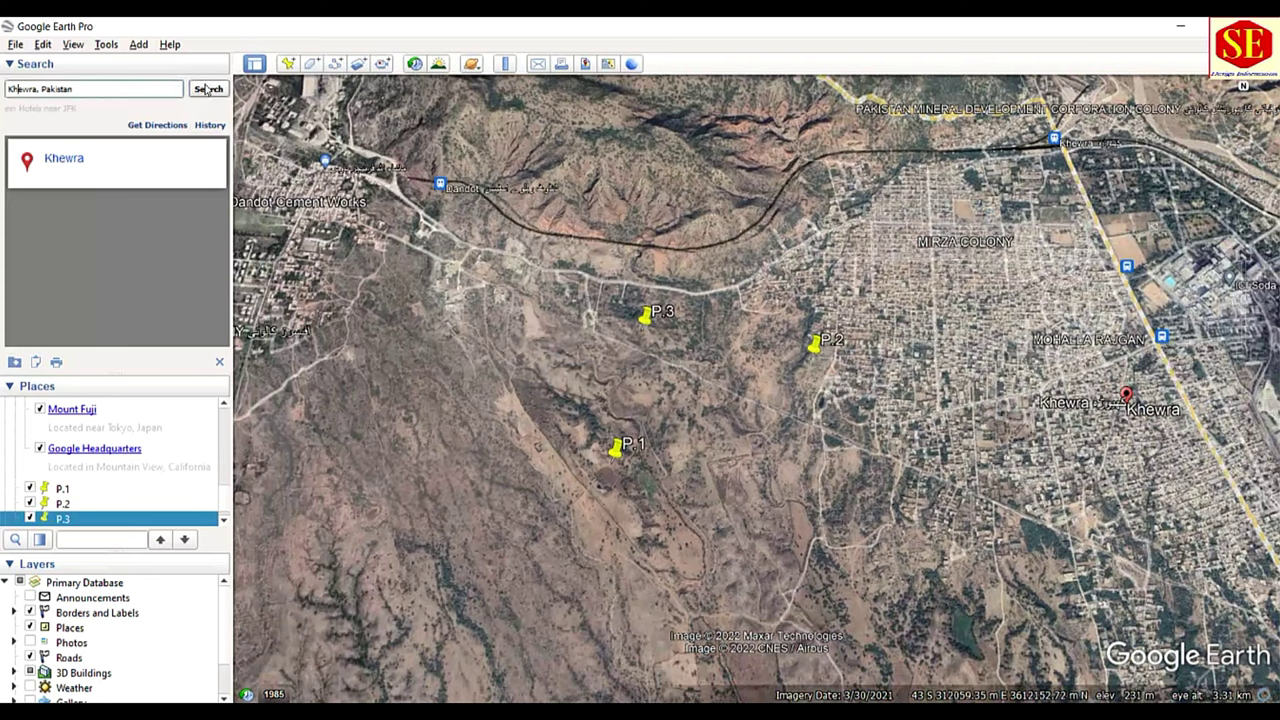
left_click(207, 90)
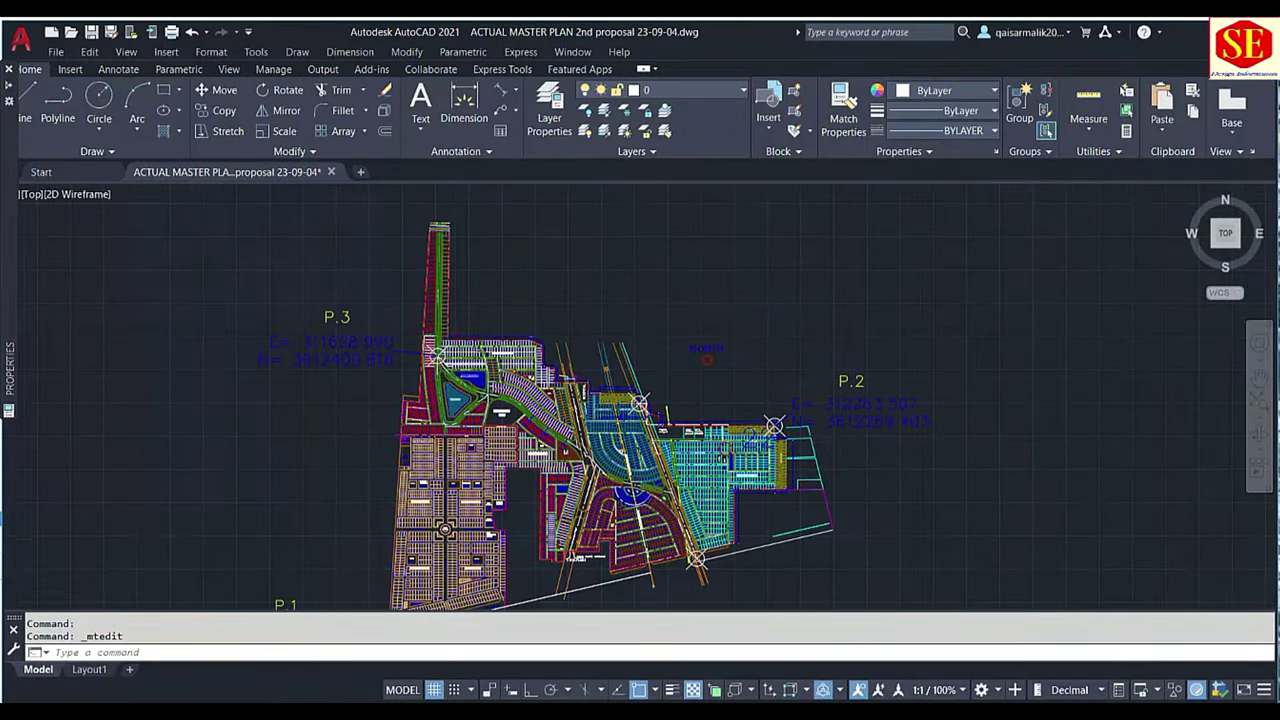
scroll(458, 362, "up", 2)
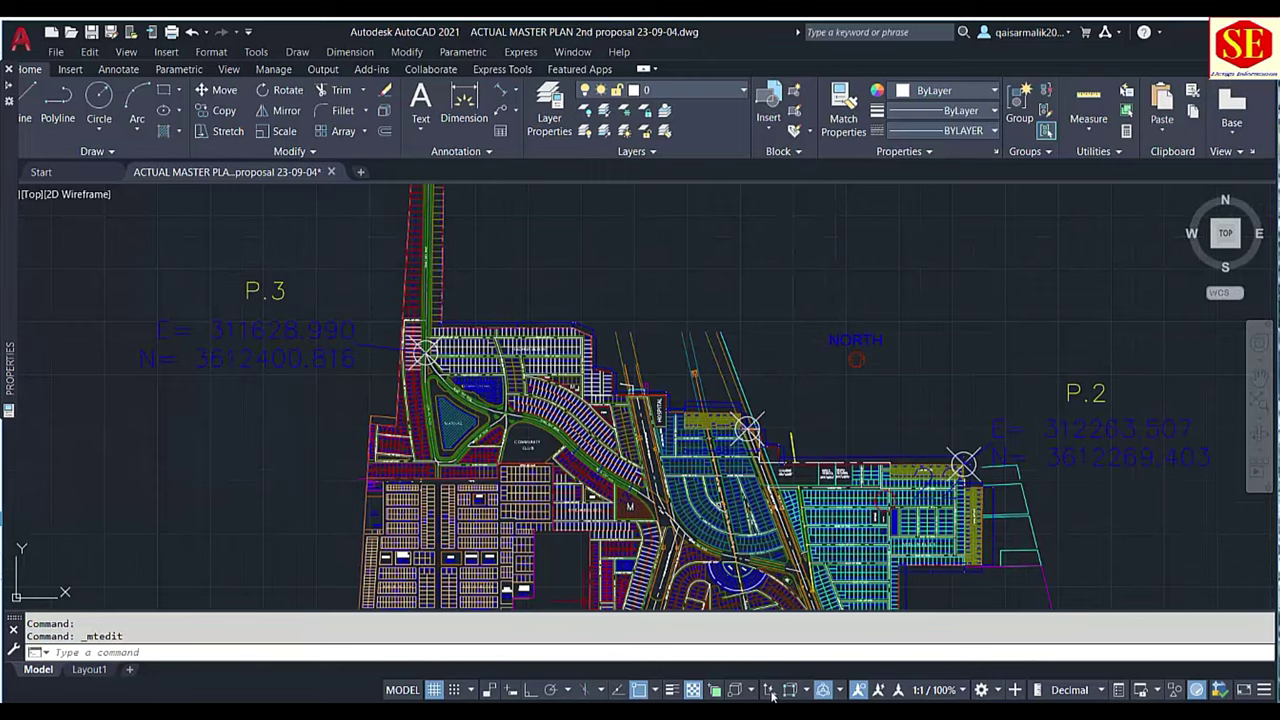
Reset the map tilt to a straight top-down view and zoom in
key("alt+Tab")
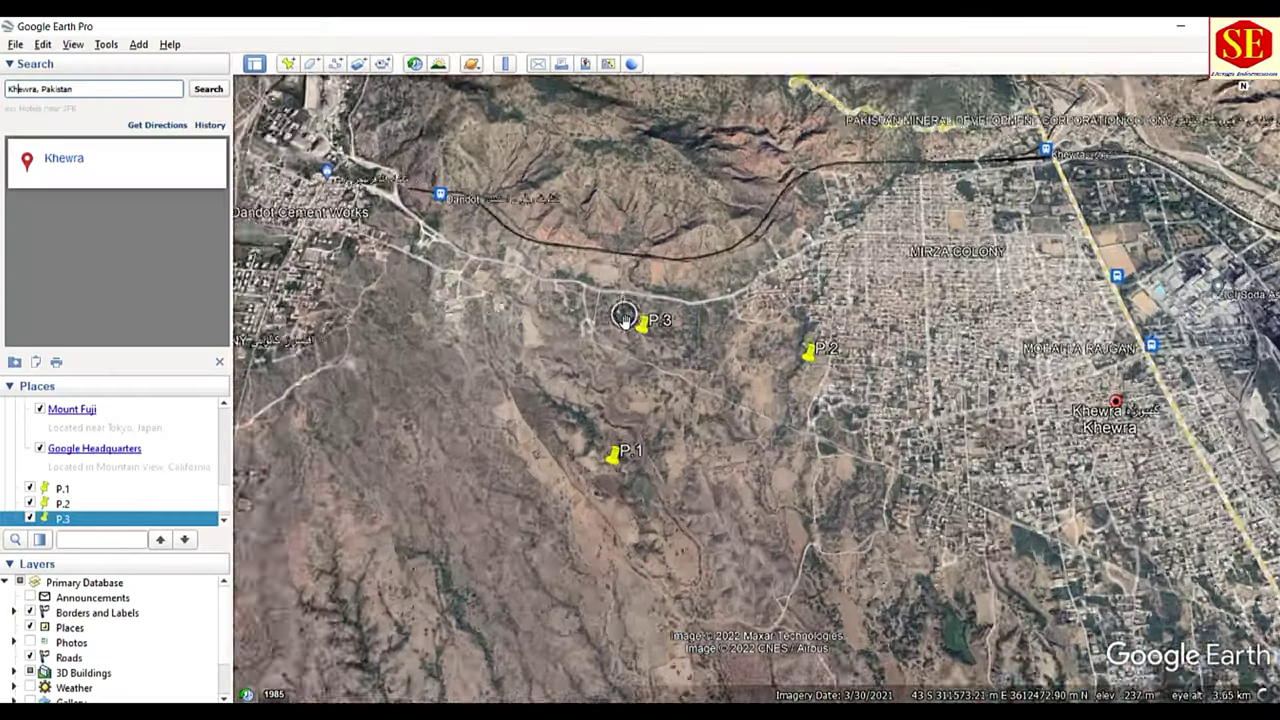
scroll(623, 316, "up", 3)
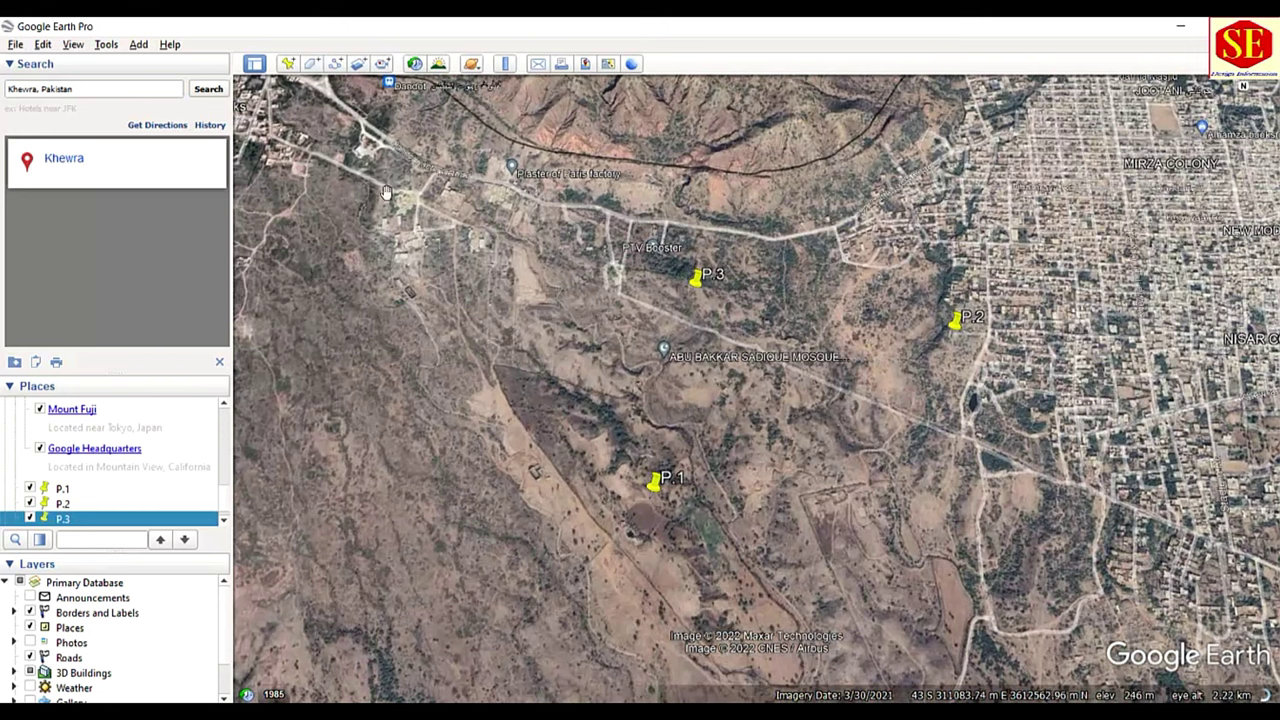
left_click(73, 44)
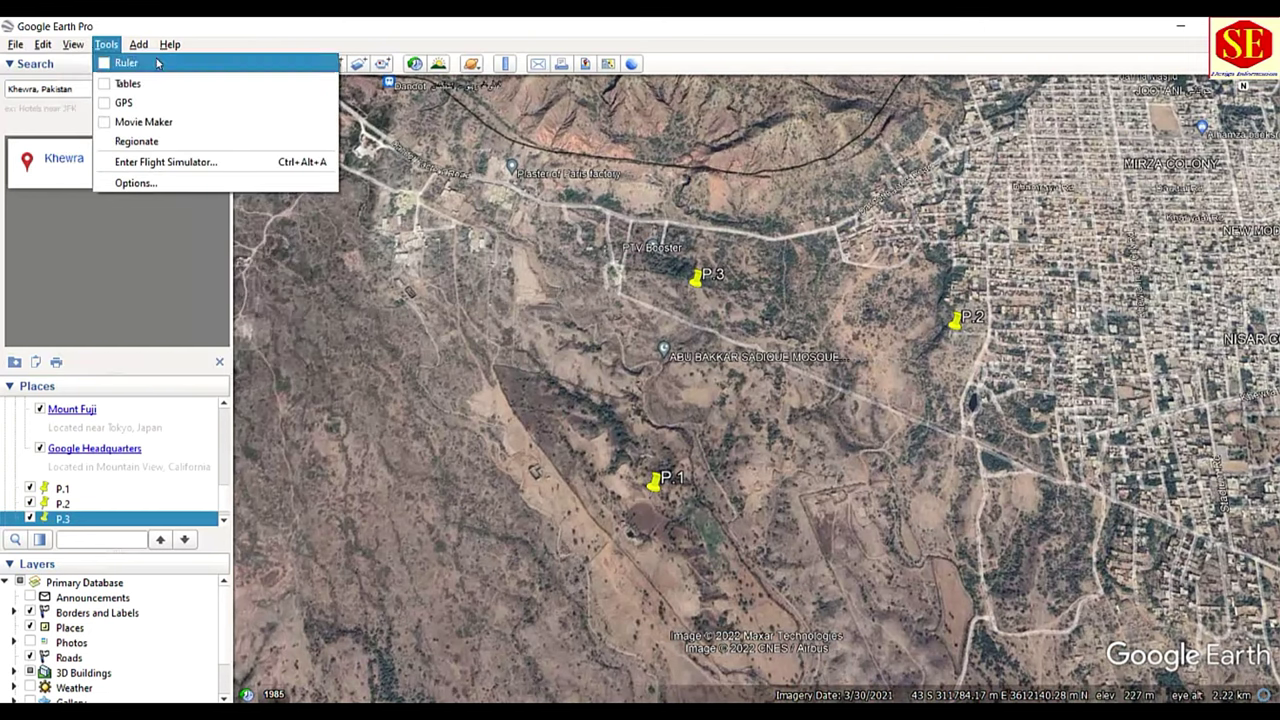
mouse_move(185, 339)
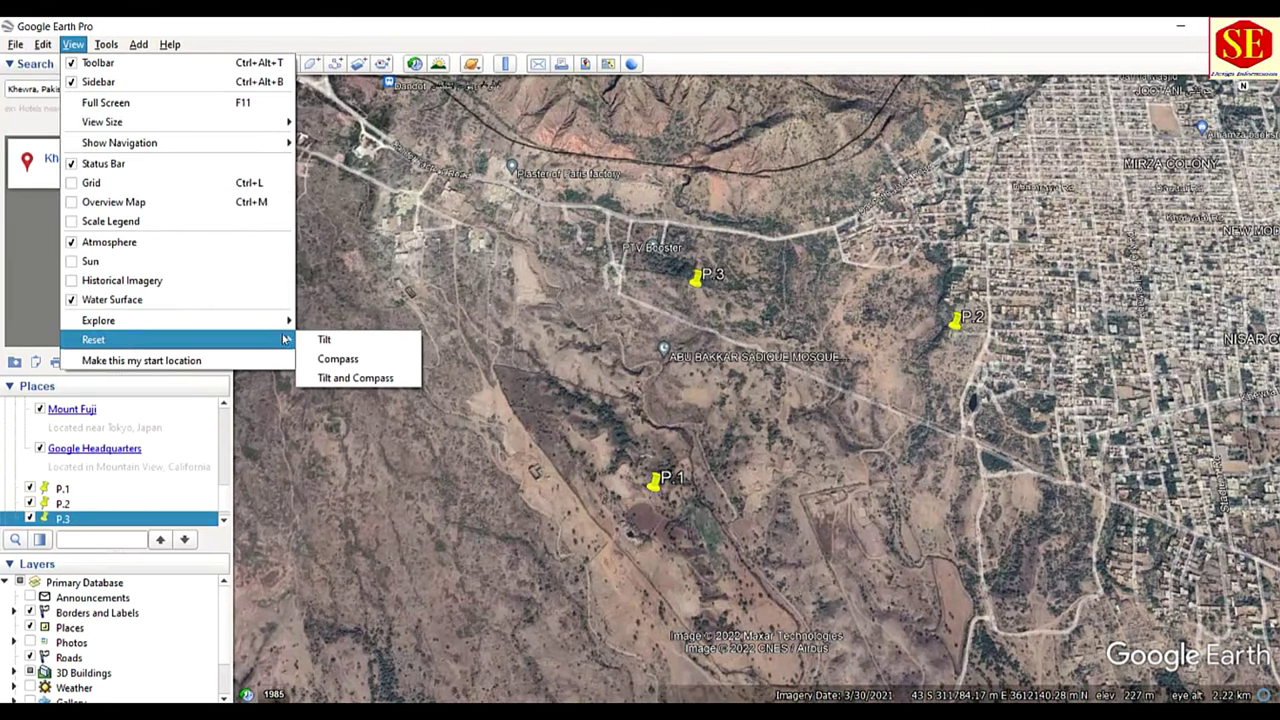
left_click(325, 340)
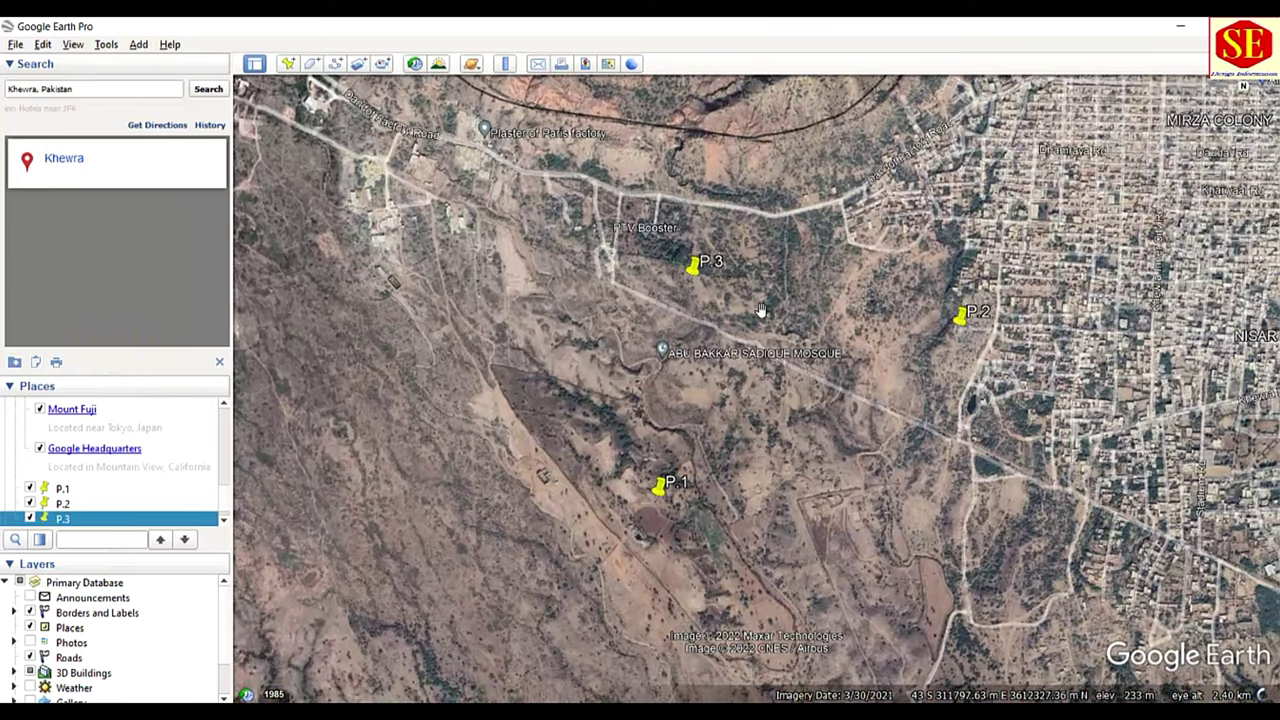
scroll(760, 311, "up", 3)
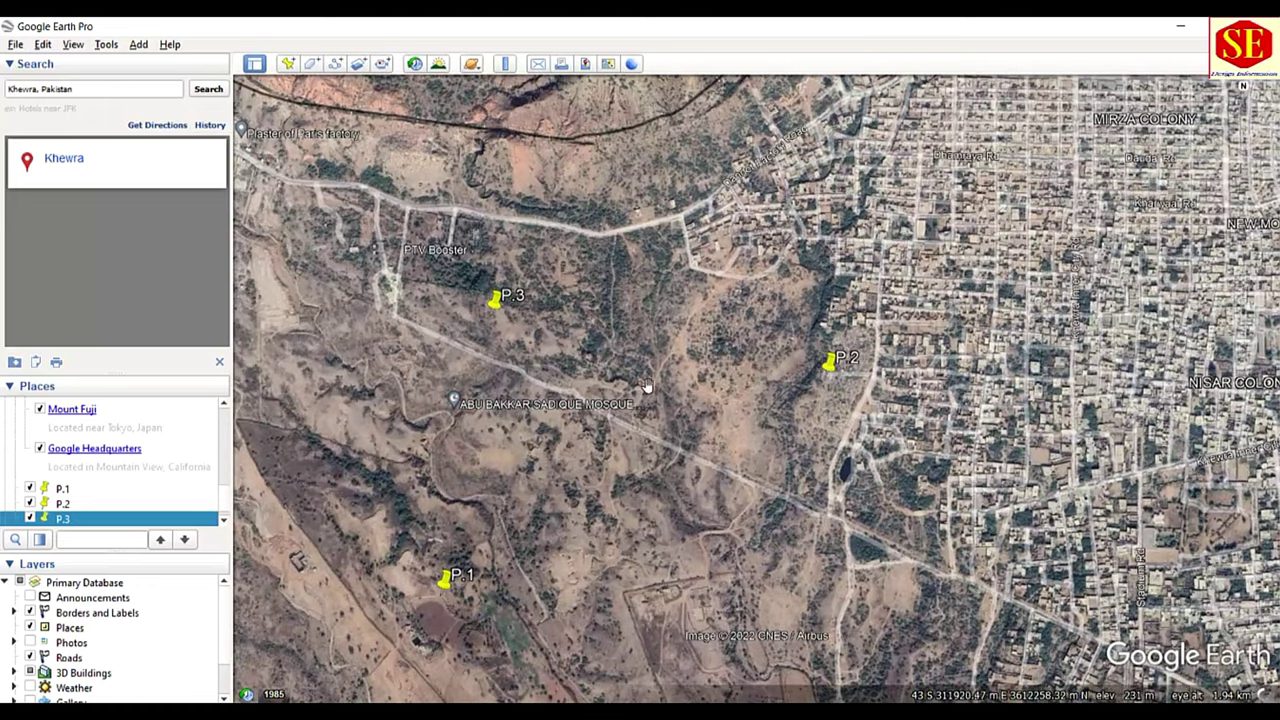
Start Save Image and hide all four legend entries
left_click(15, 44)
mouse_move(38, 81)
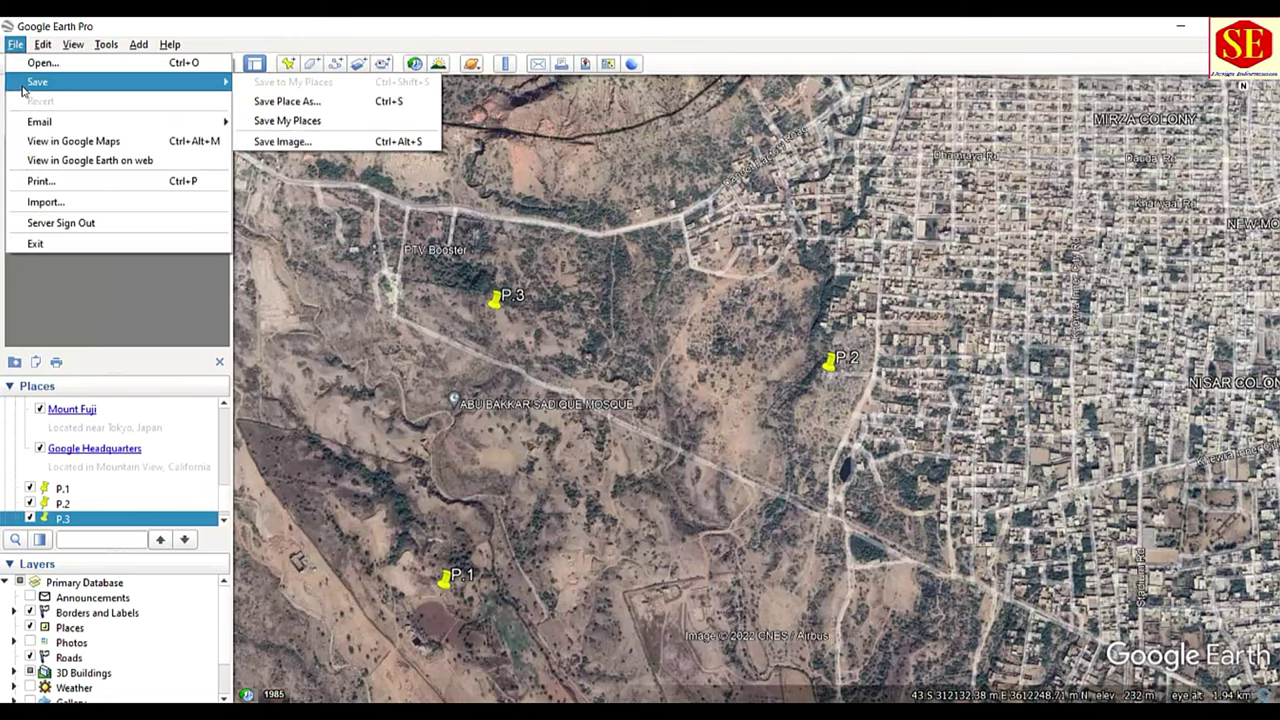
left_click(258, 147)
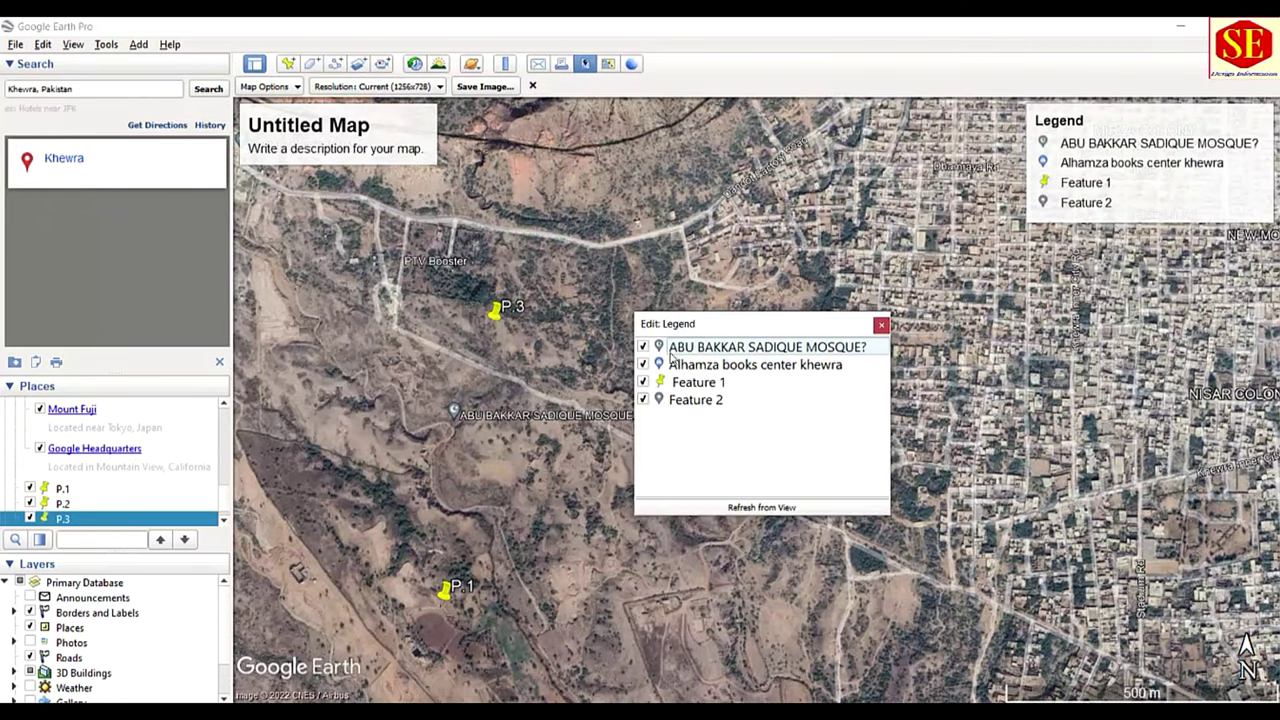
left_click(643, 400)
left_click(643, 382)
left_click(643, 364)
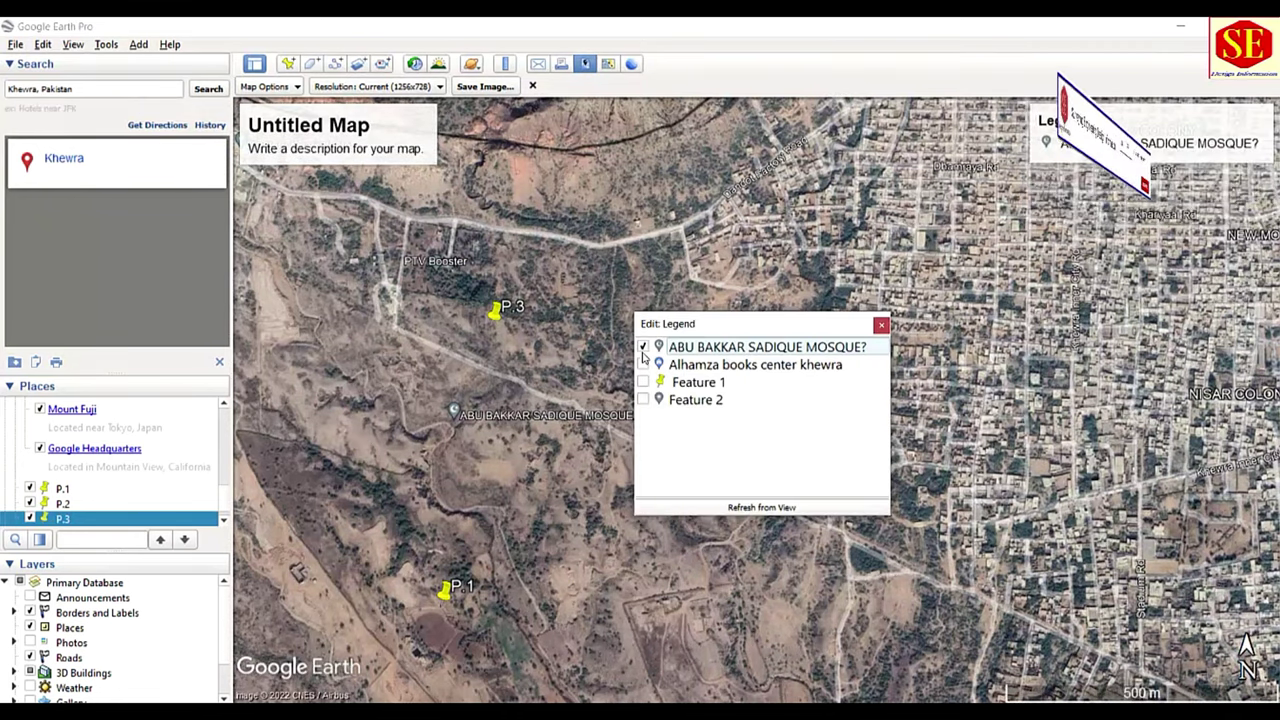
left_click(643, 347)
key("Escape")
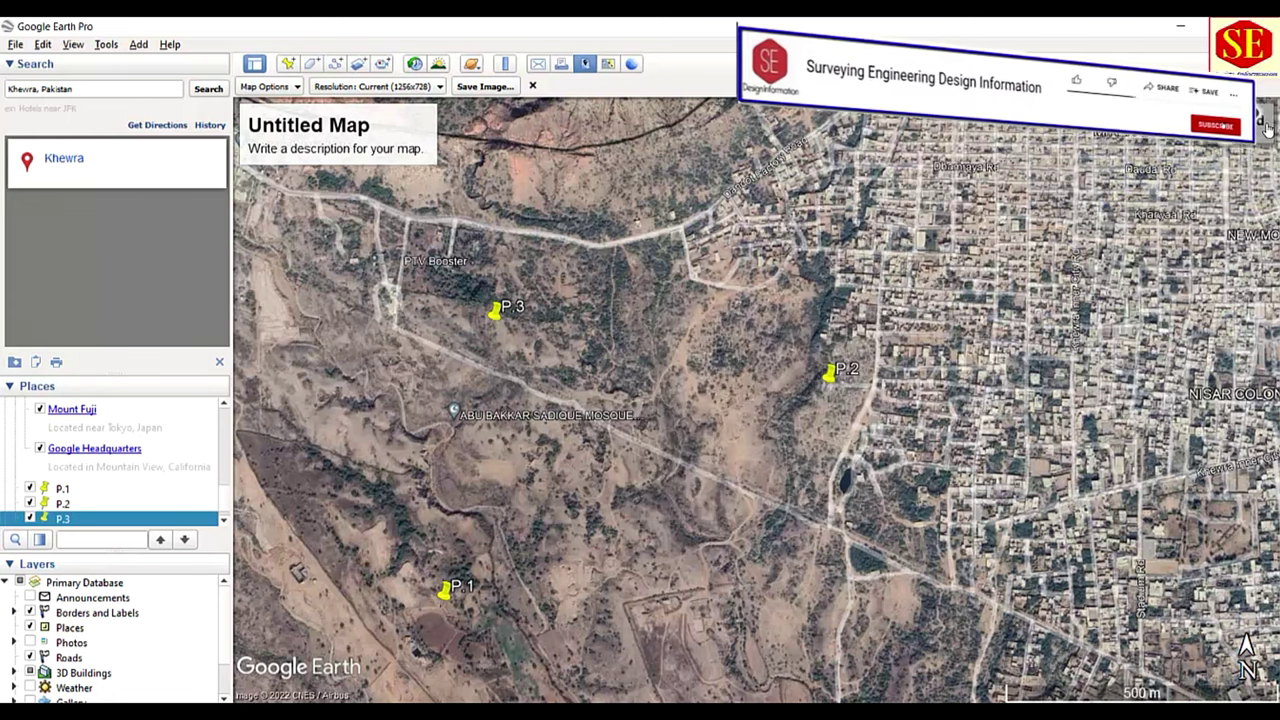
Title the map 'My Project' and clear its description
left_click(335, 130)
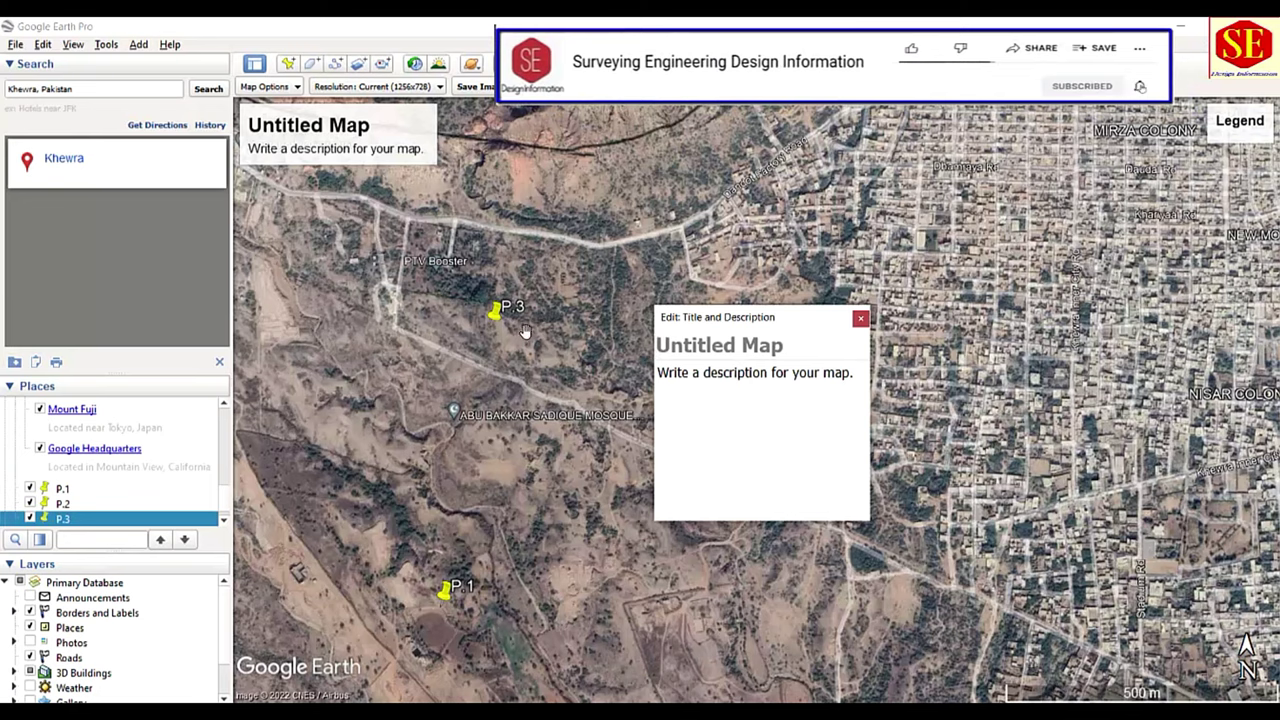
type("My")
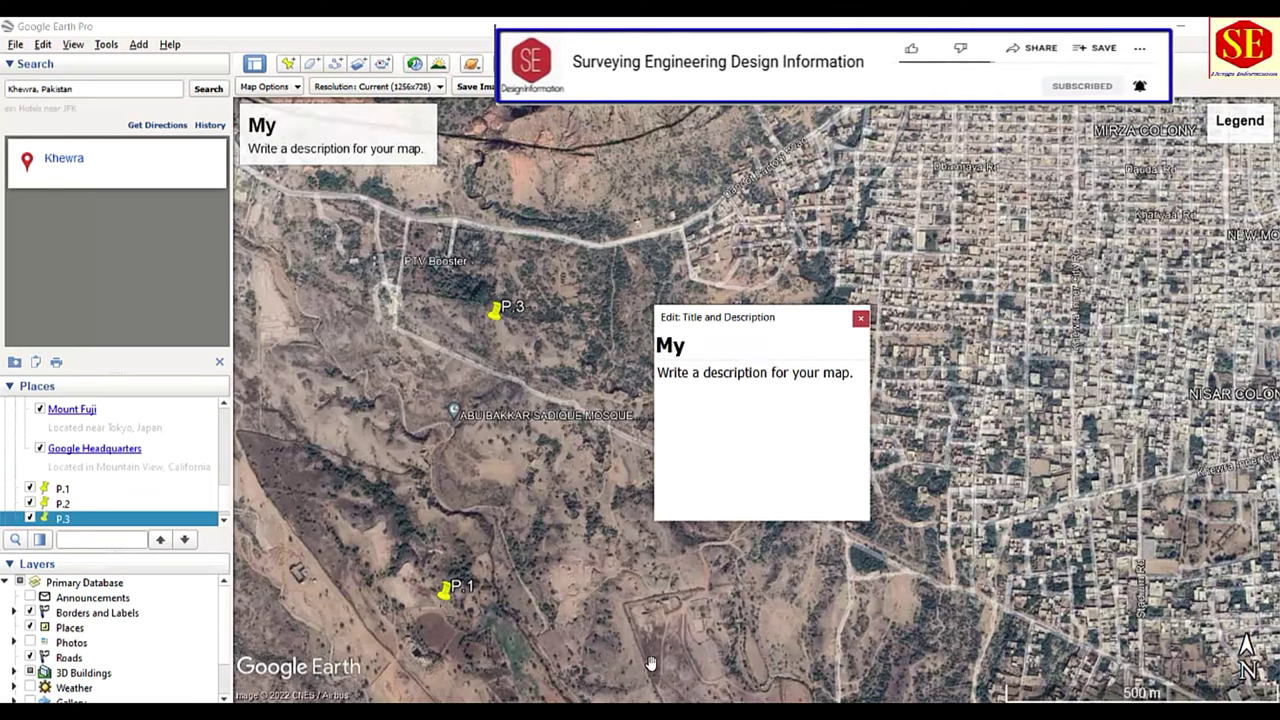
type(" Projec")
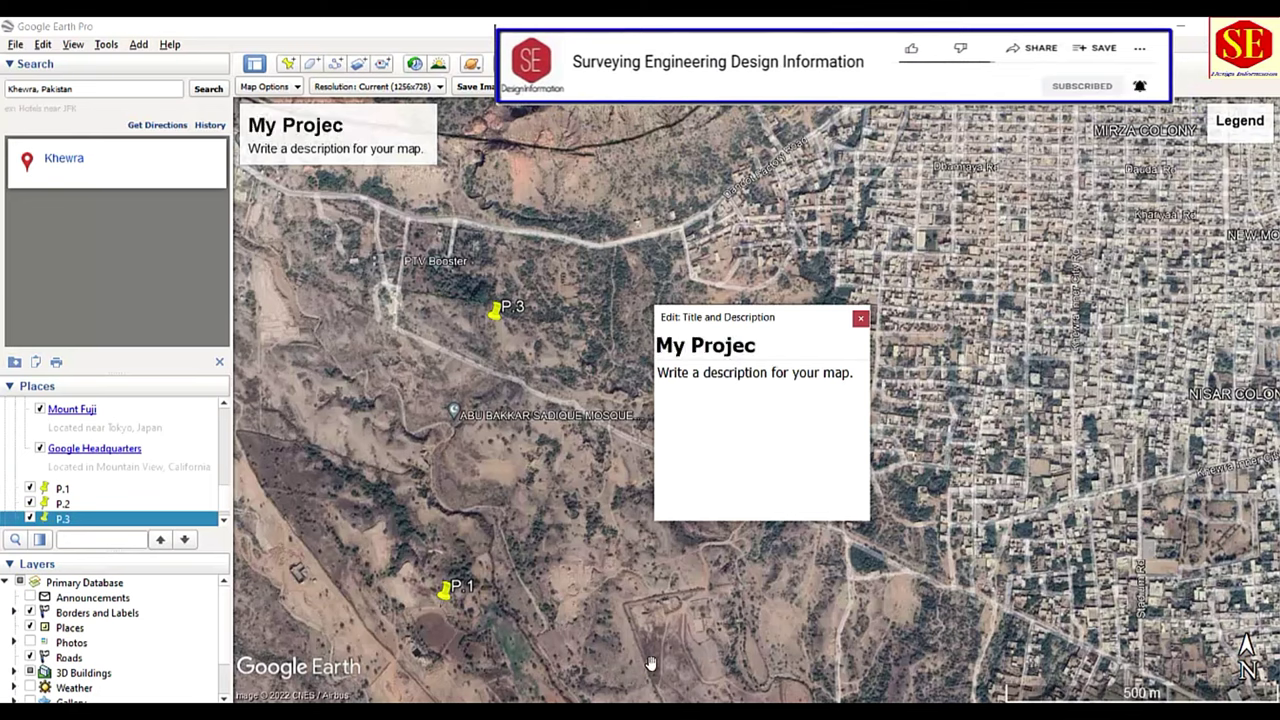
type("t")
left_click(753, 390)
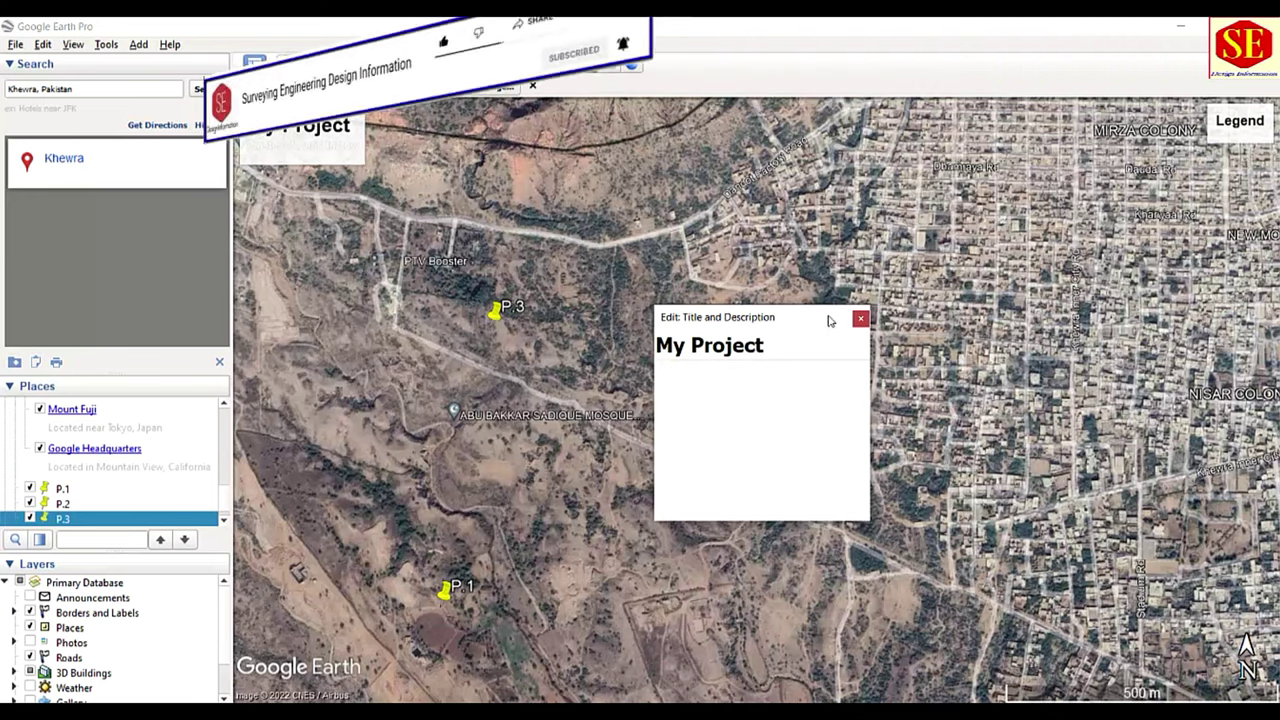
left_click(860, 318)
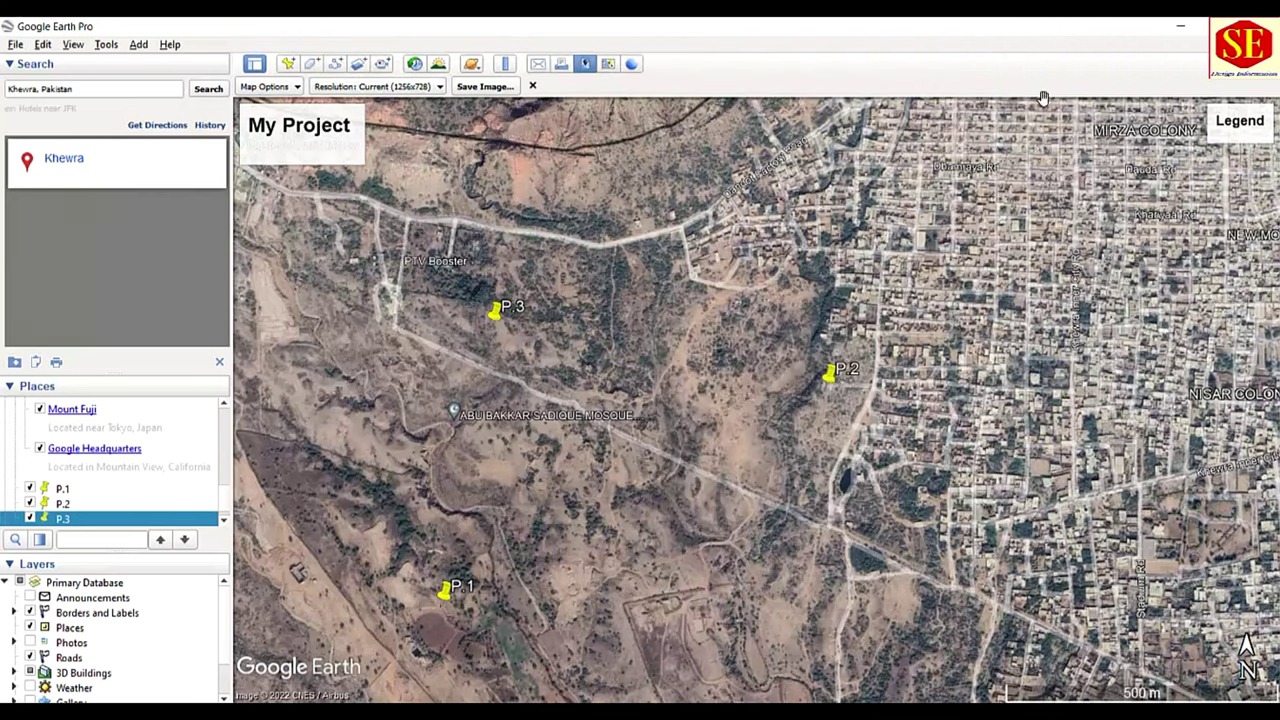
Create 'New folder' on the Desktop and save the map image there as My Project.jpg
left_click(486, 88)
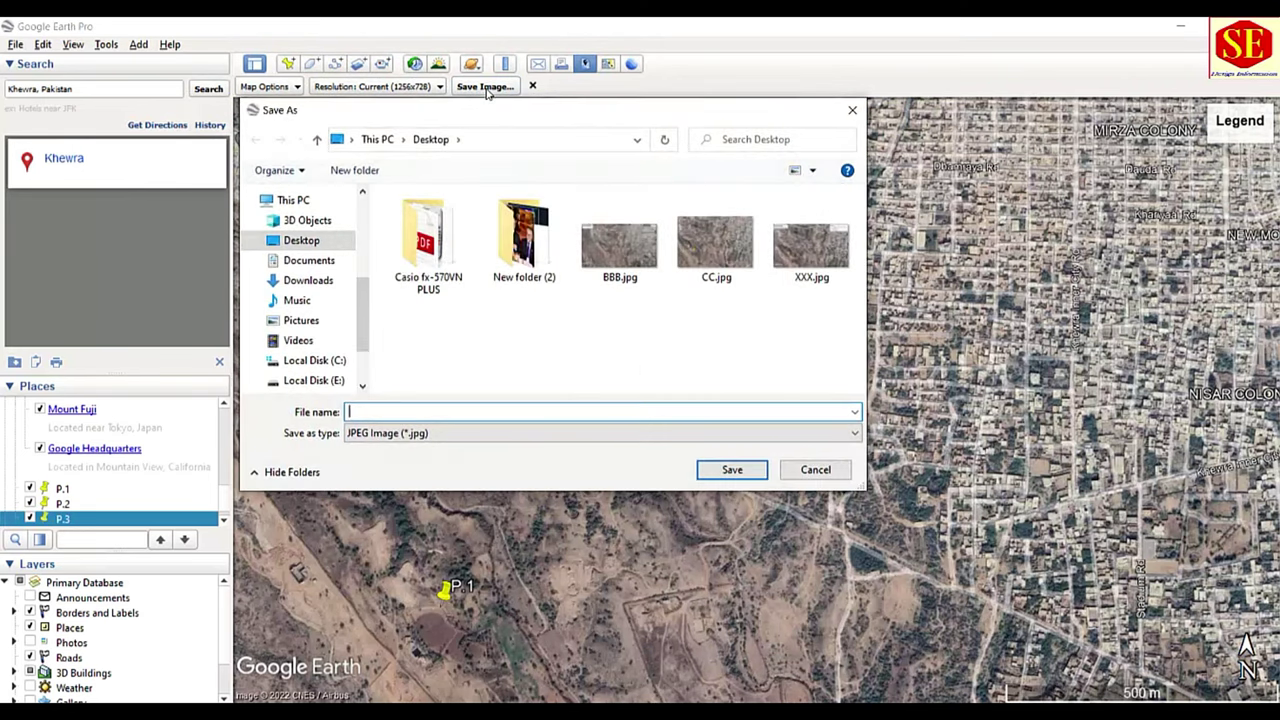
right_click(544, 318)
mouse_move(584, 514)
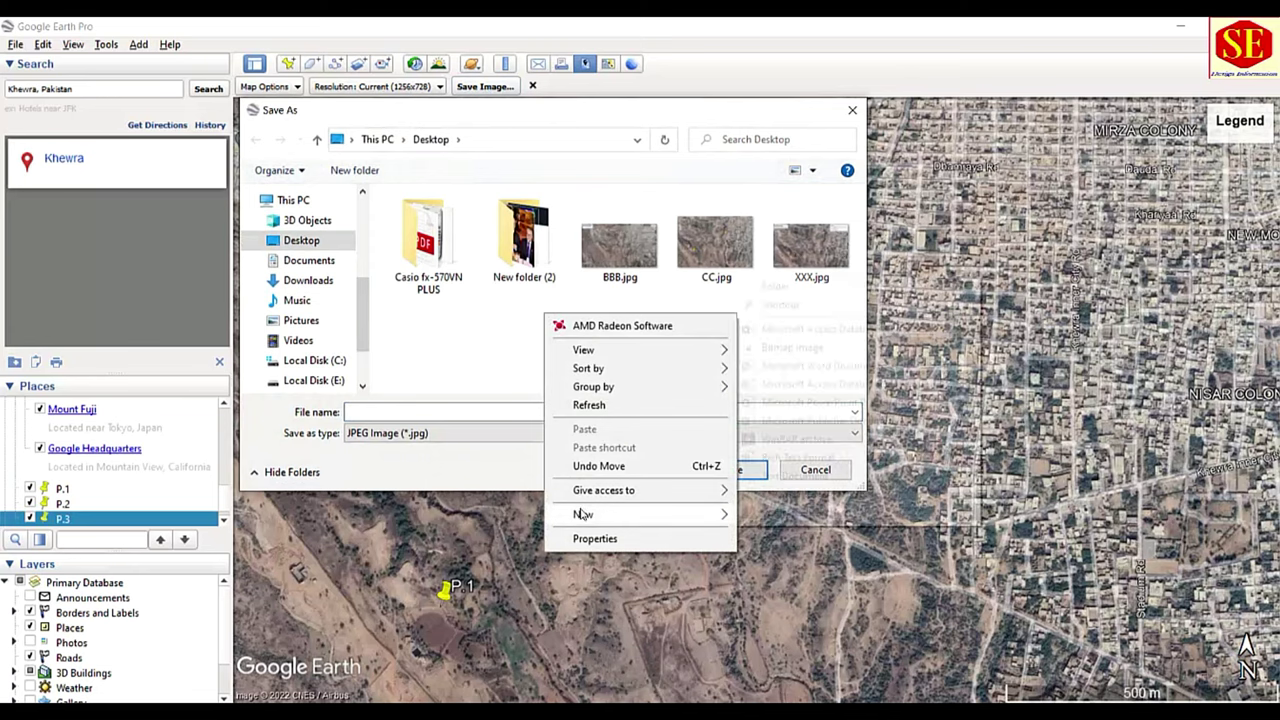
left_click(775, 287)
key("Return")
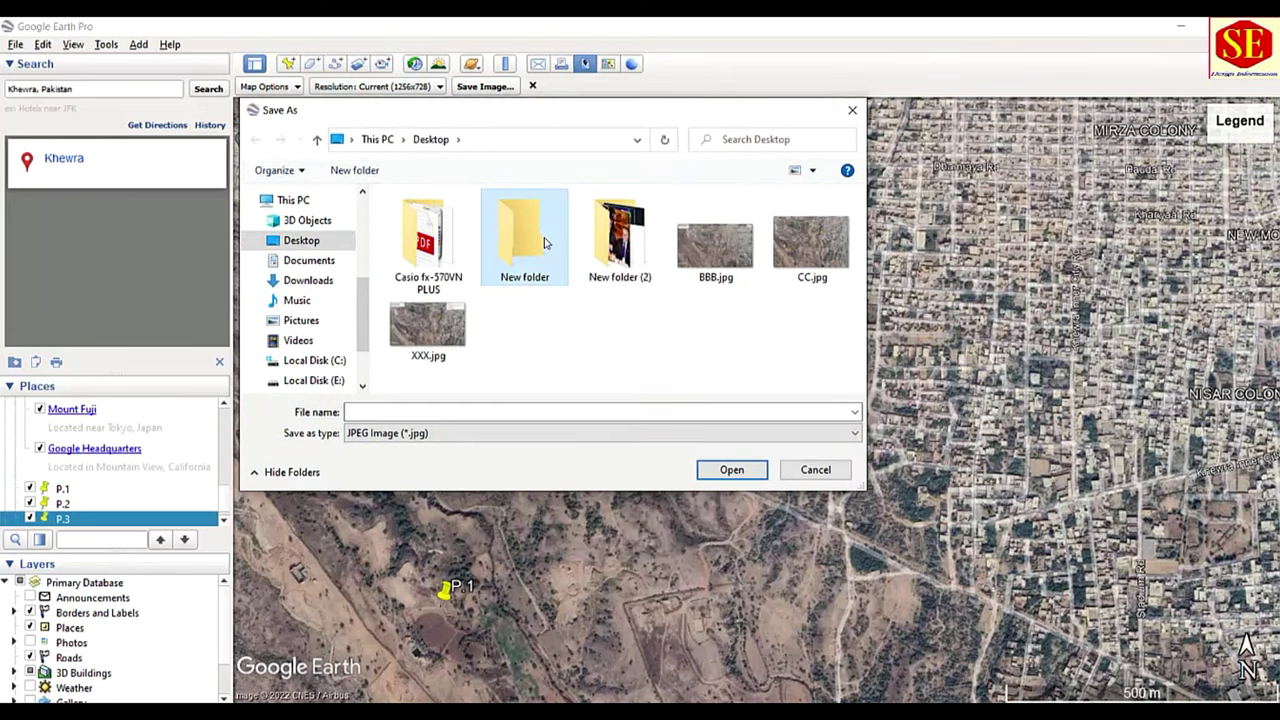
key("Return")
left_click(453, 410)
type("My Project")
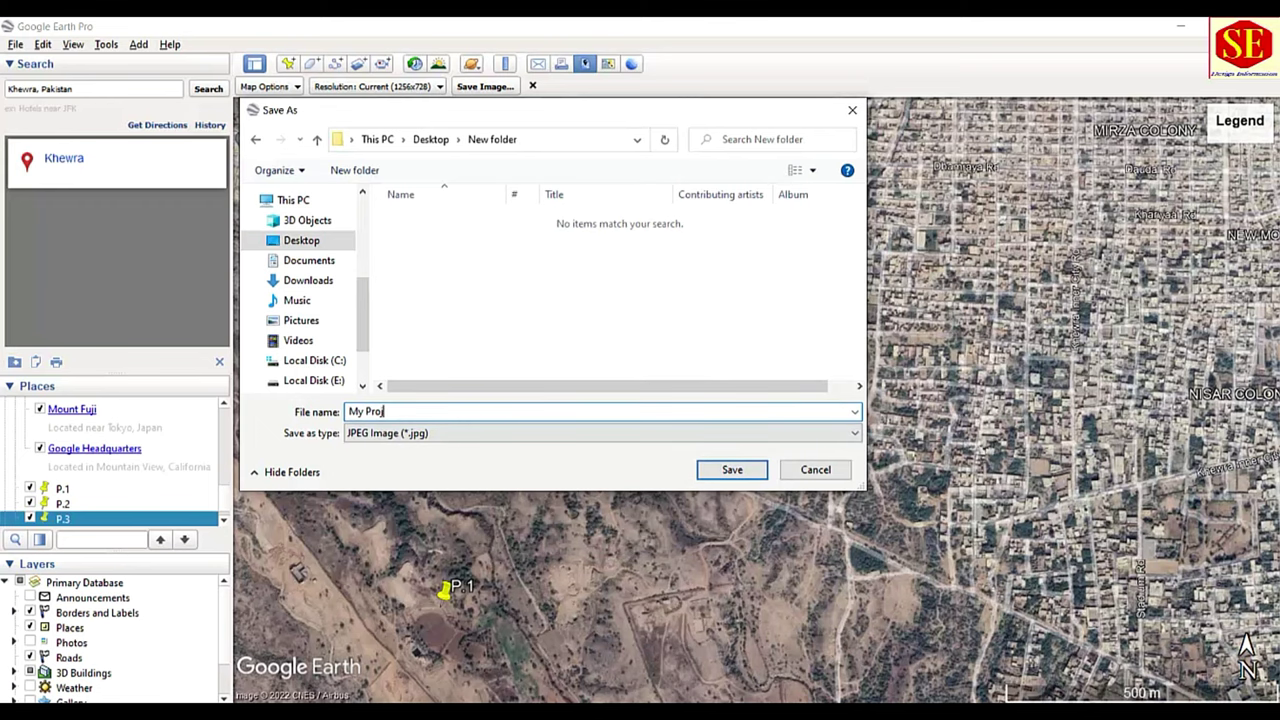
left_click(731, 470)
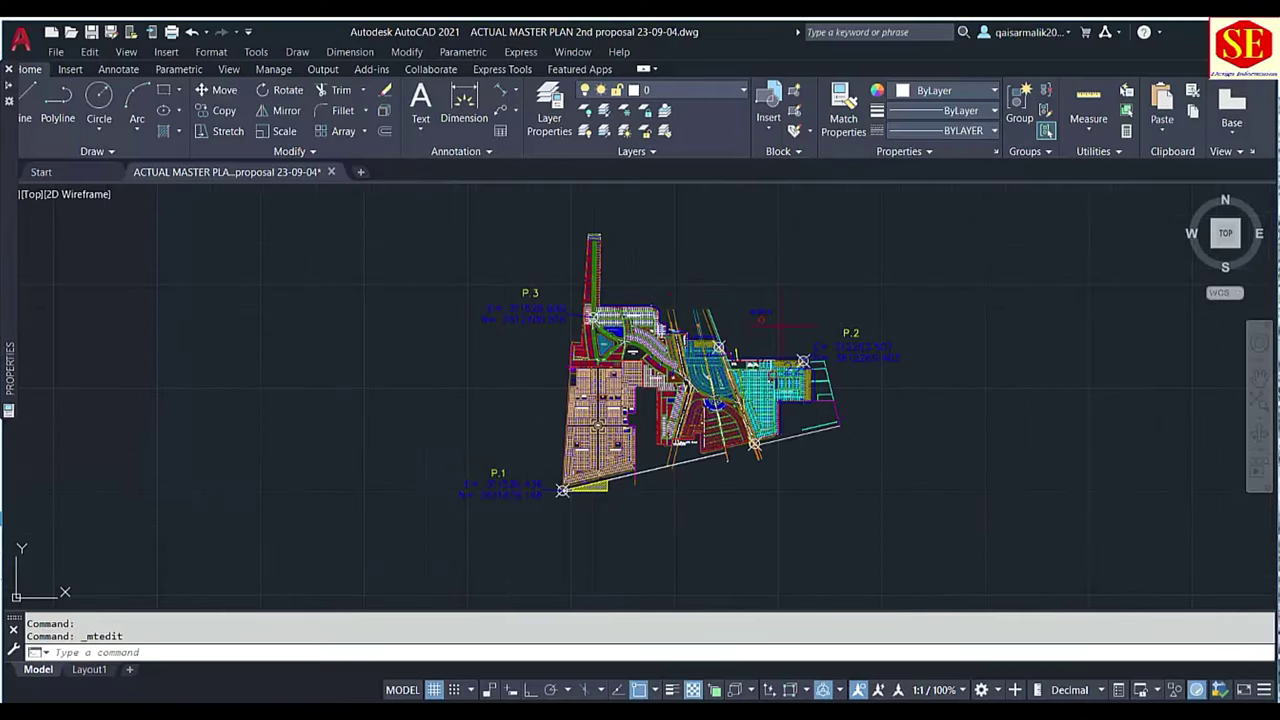
Attach My Project.jpg from New folder as a raster image reference
left_click(167, 52)
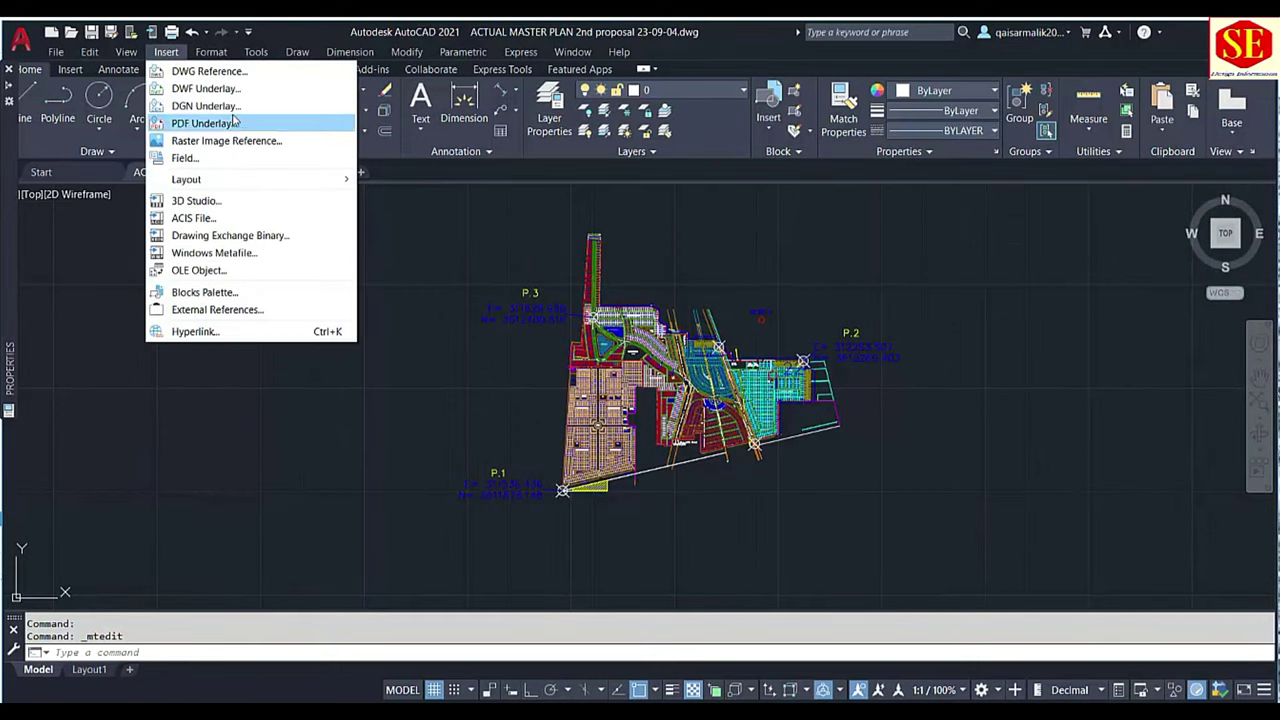
left_click(211, 141)
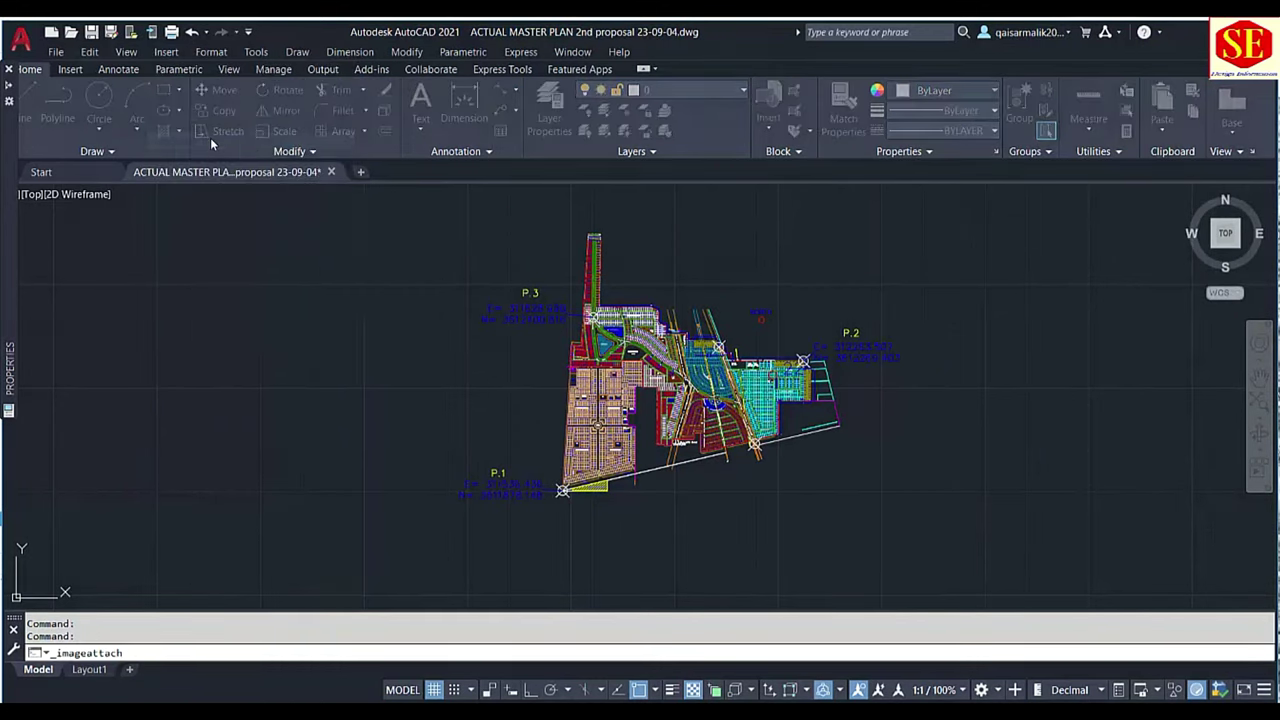
double_click(431, 396)
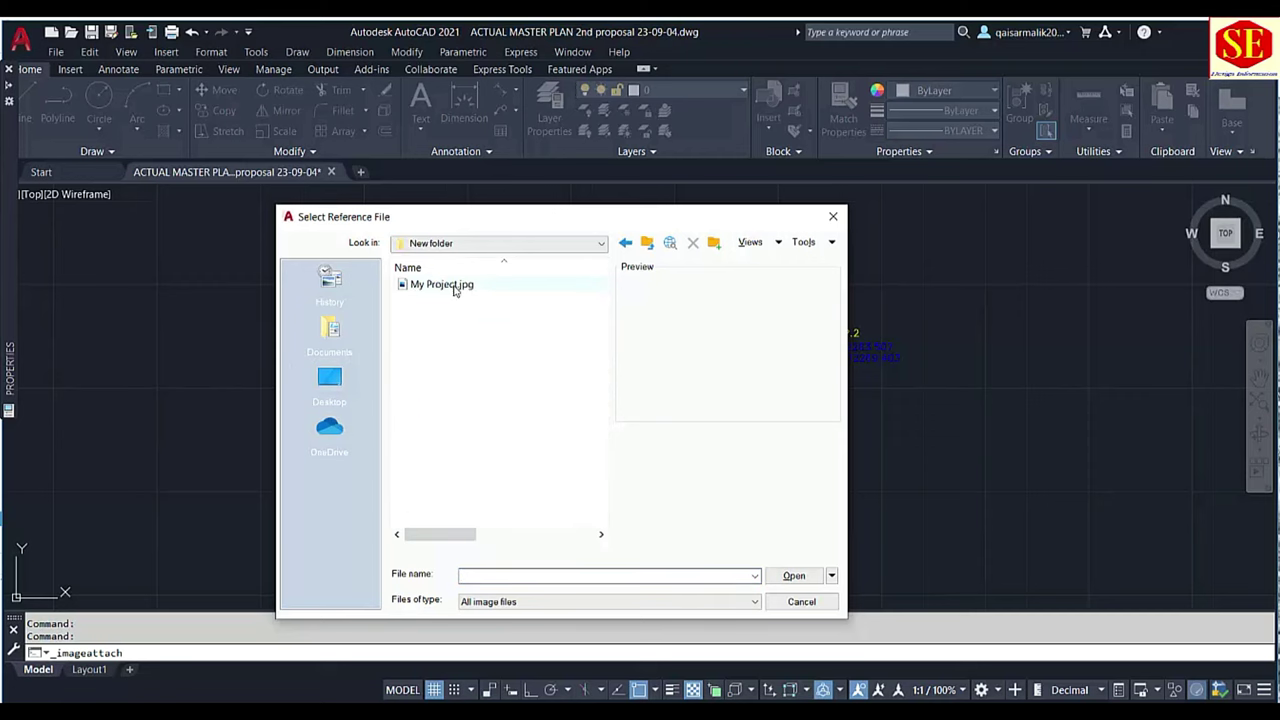
left_click(455, 288)
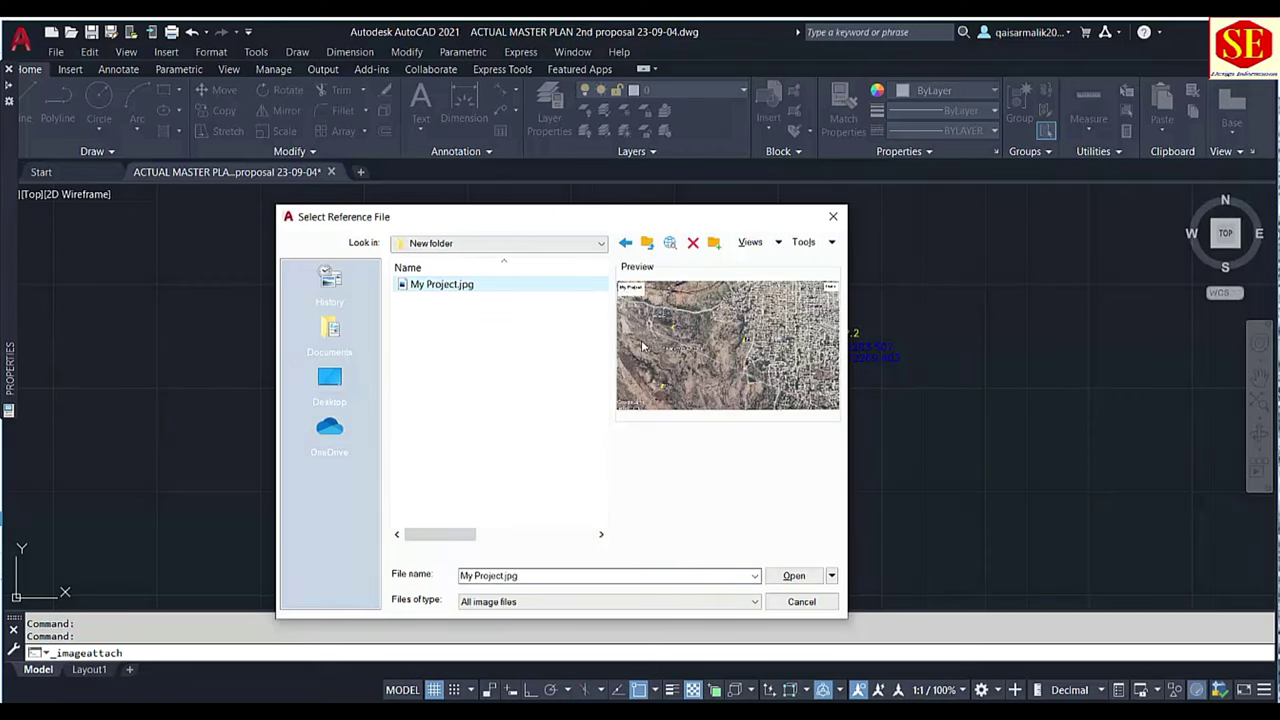
left_click(793, 576)
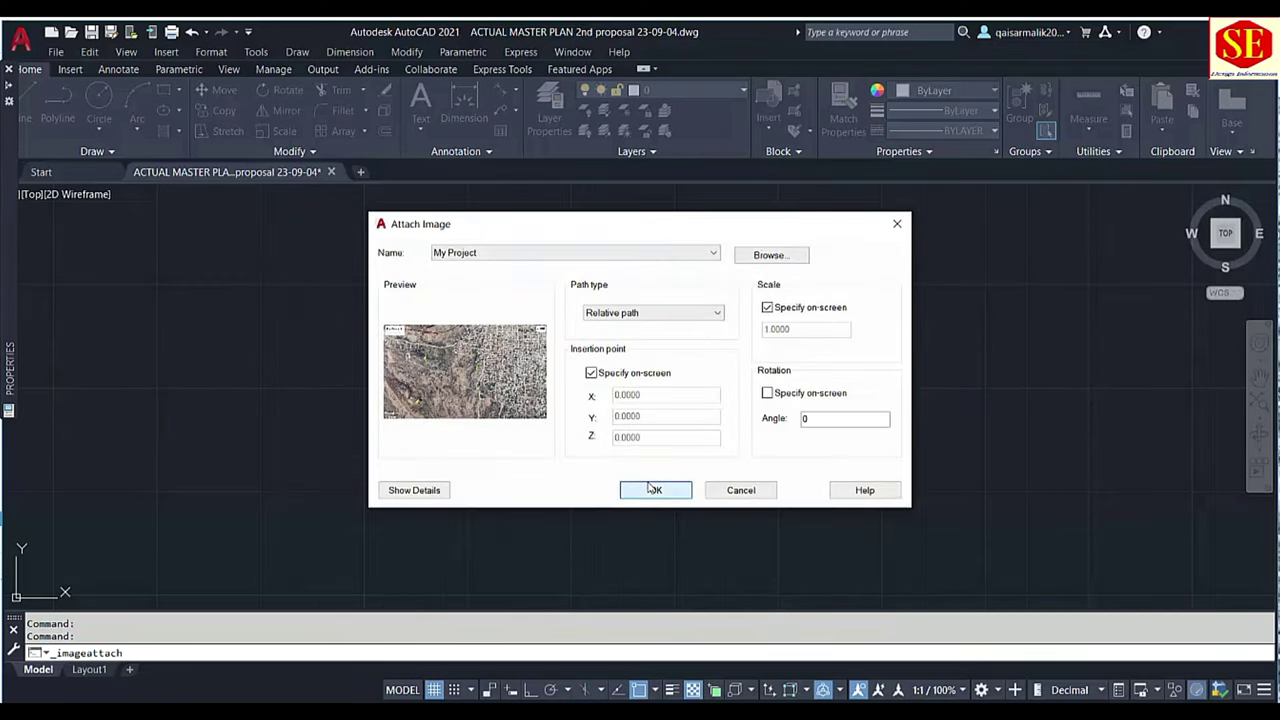
left_click(652, 489)
Place the image right of the plan, set its size on screen, and zoom to fit both
scroll(460, 330, "down", 3)
left_click(726, 426)
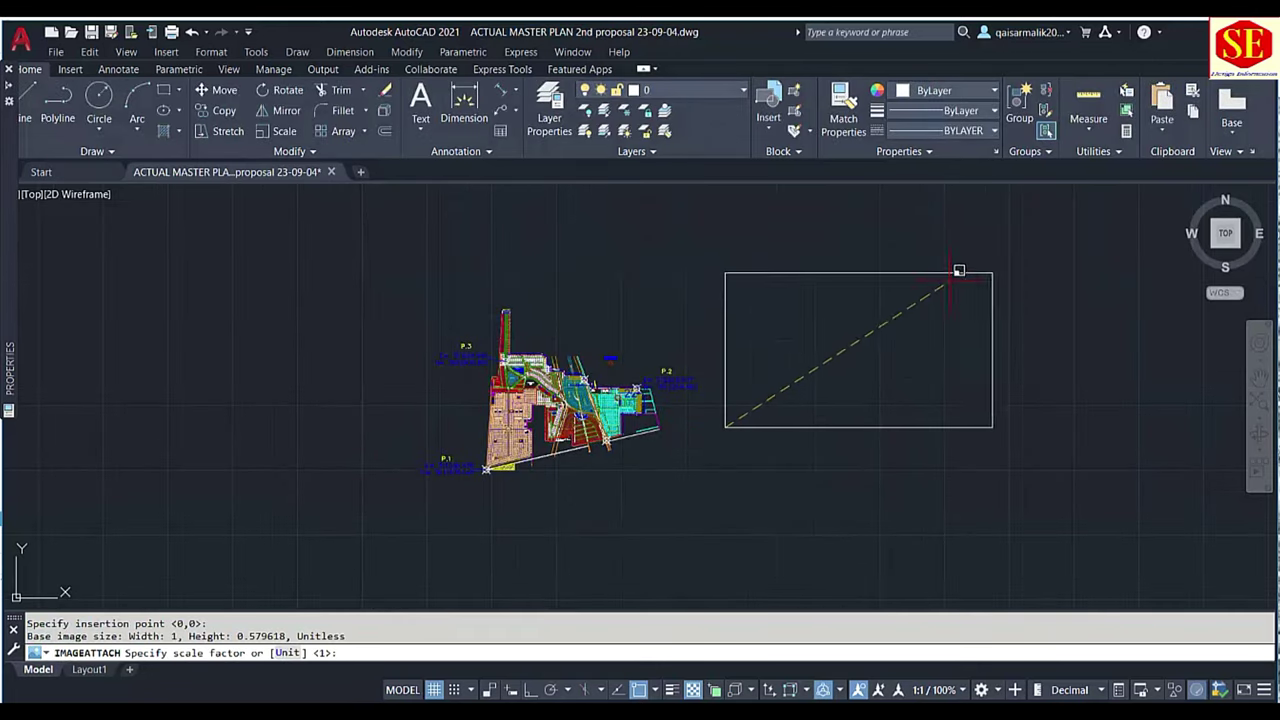
left_click(991, 223)
middle_click(957, 253)
middle_click(957, 253)
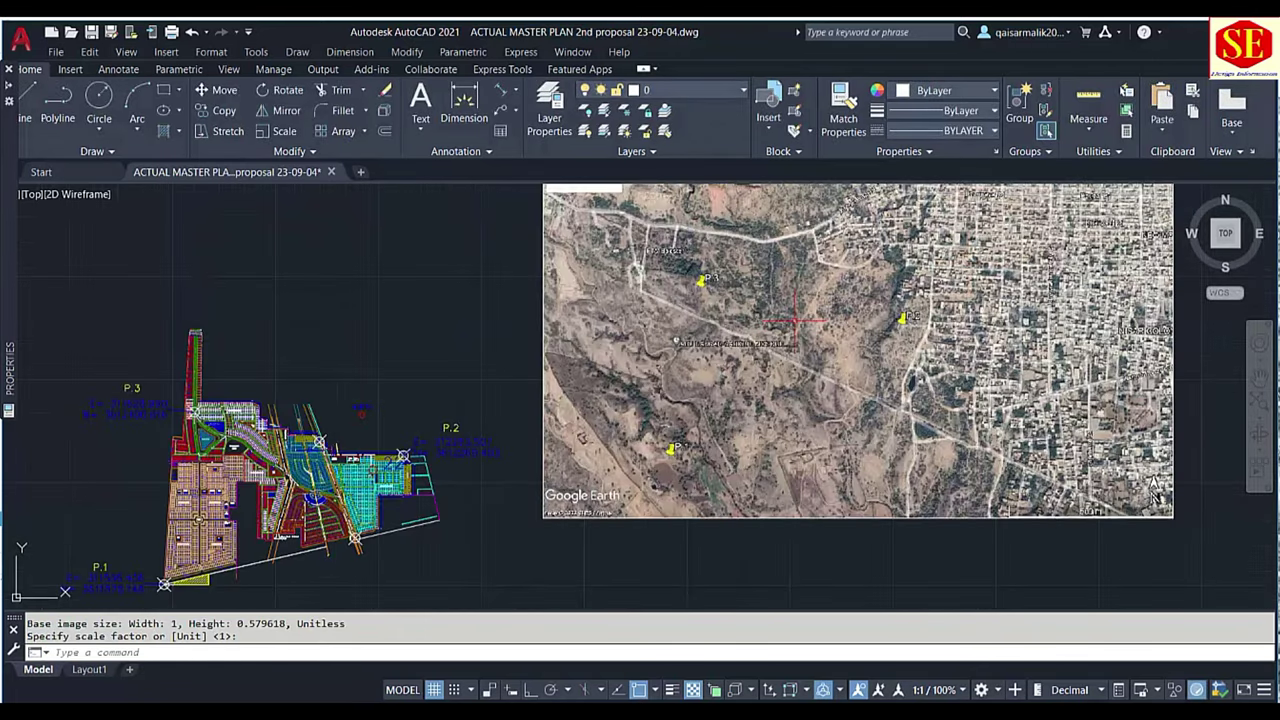
scroll(720, 328, "down", 1)
scroll(720, 328, "down", 1)
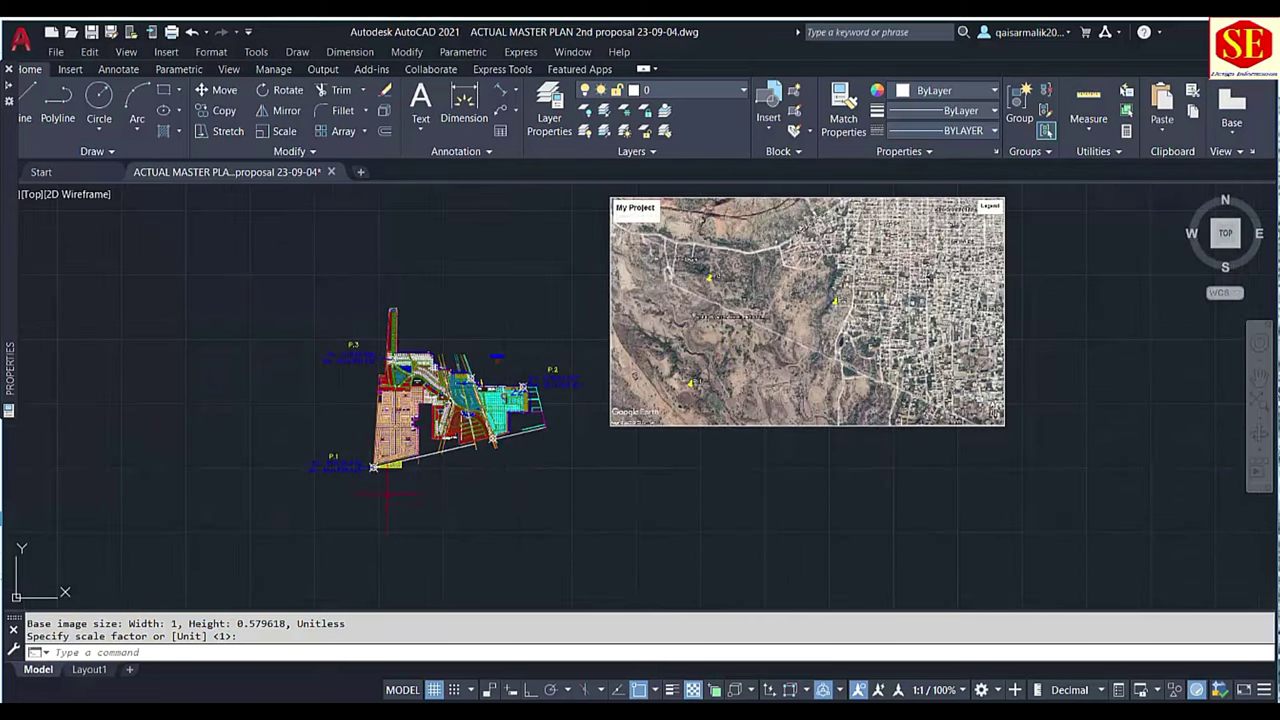
Start ALIGN with AL and select the Google Earth aerial image as the object to align
type("AL")
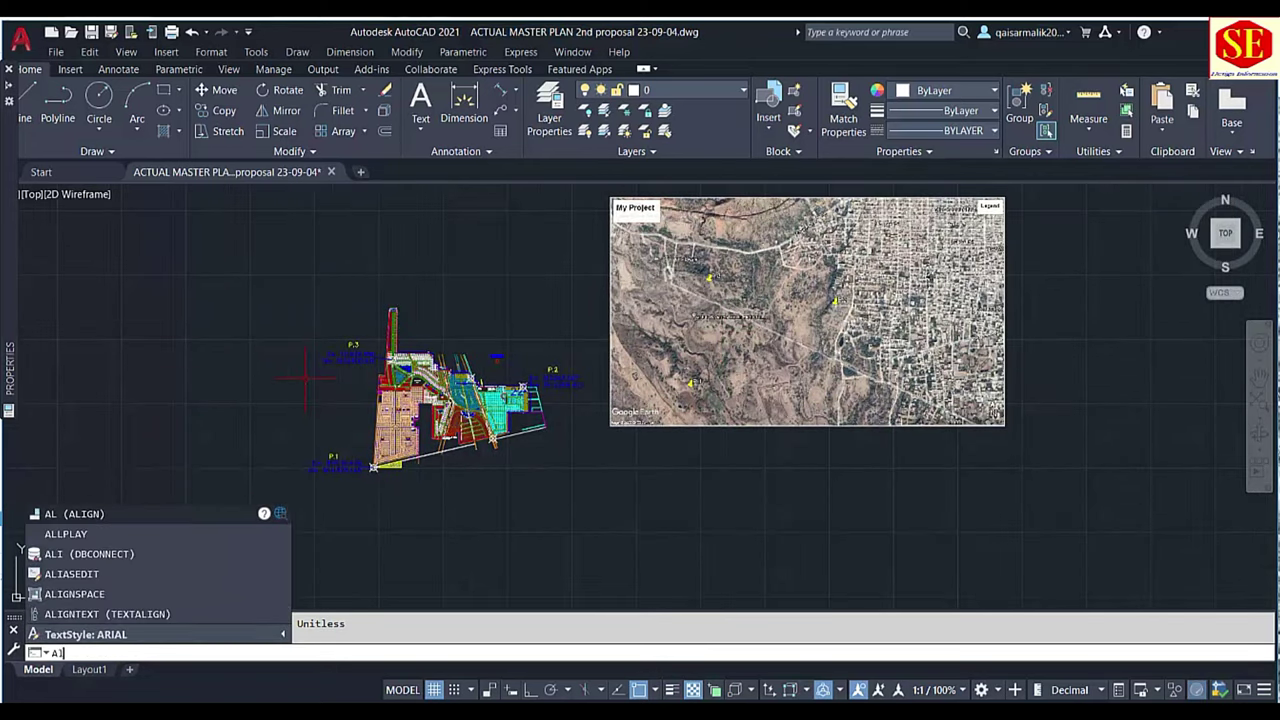
mouse_move(74, 514)
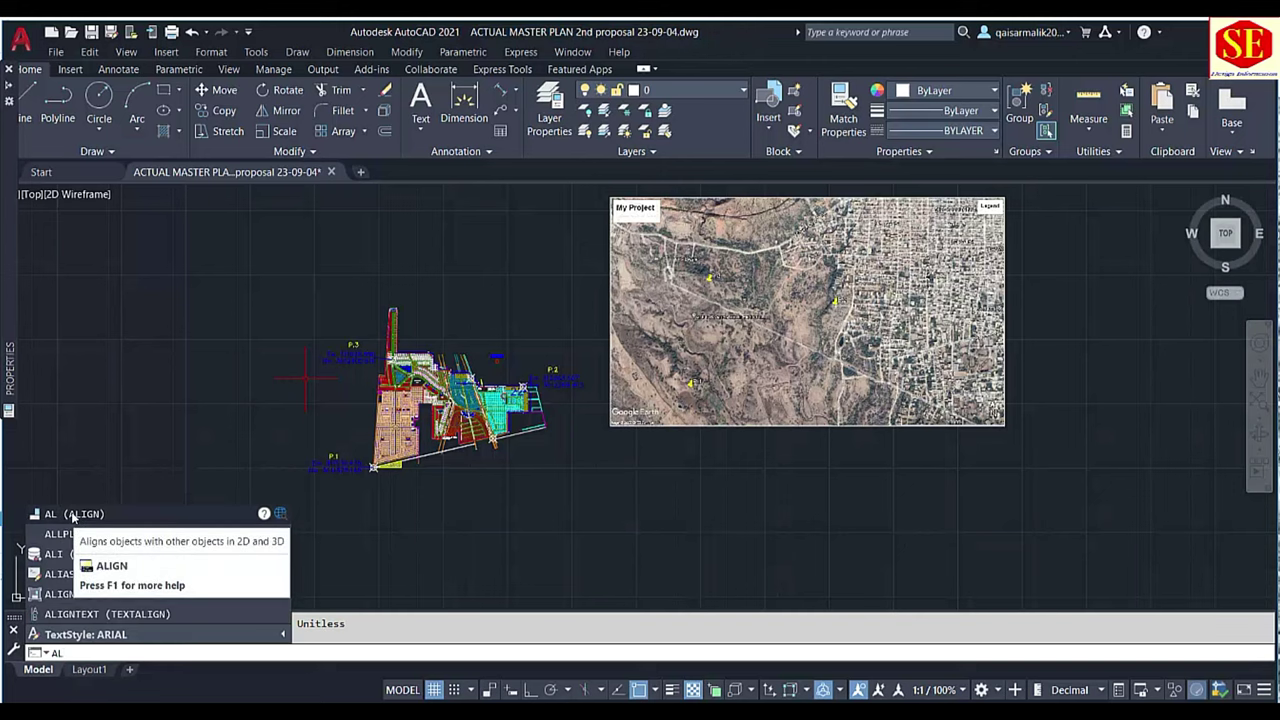
key("Return")
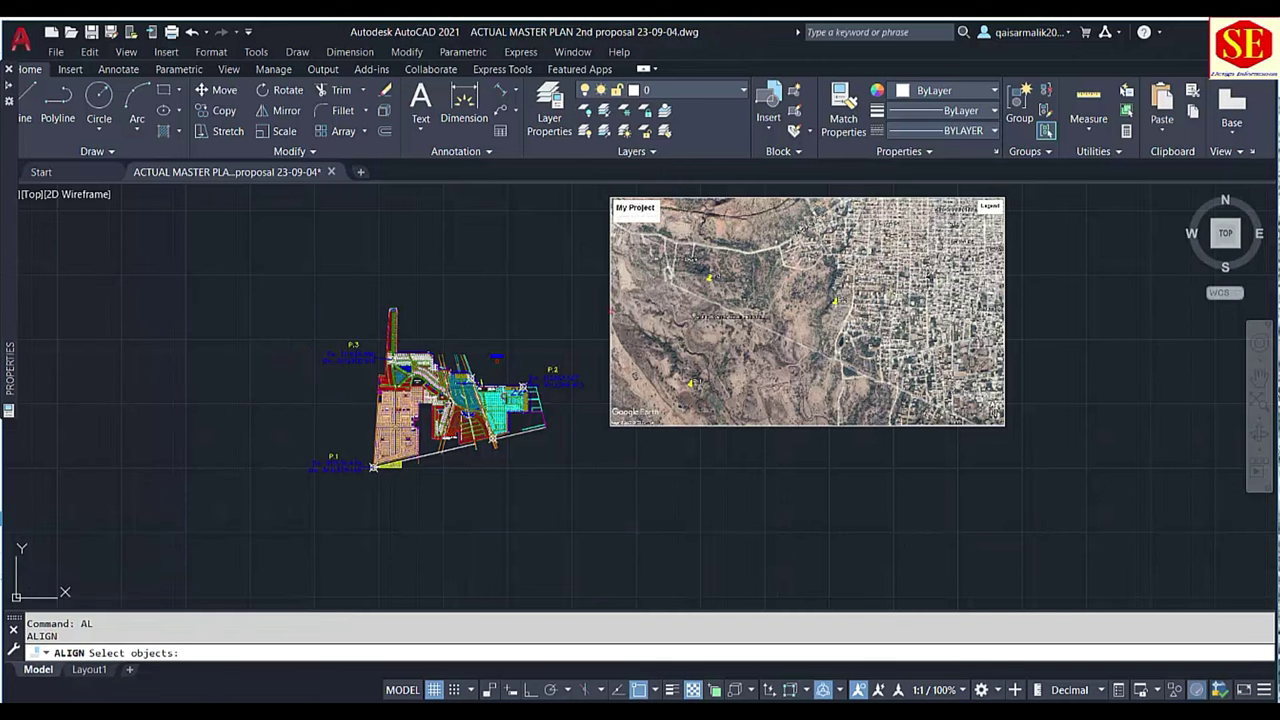
left_click(1114, 274)
left_click(880, 380)
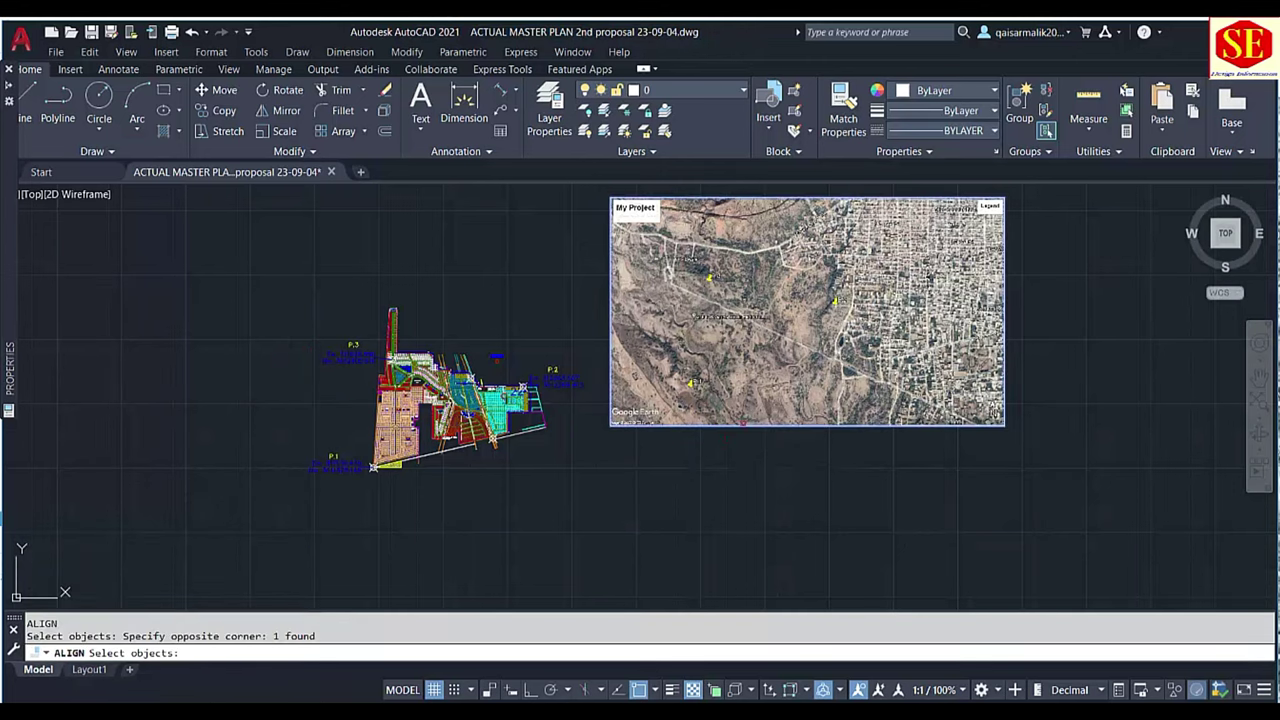
middle_click_drag(757, 258, 728, 335)
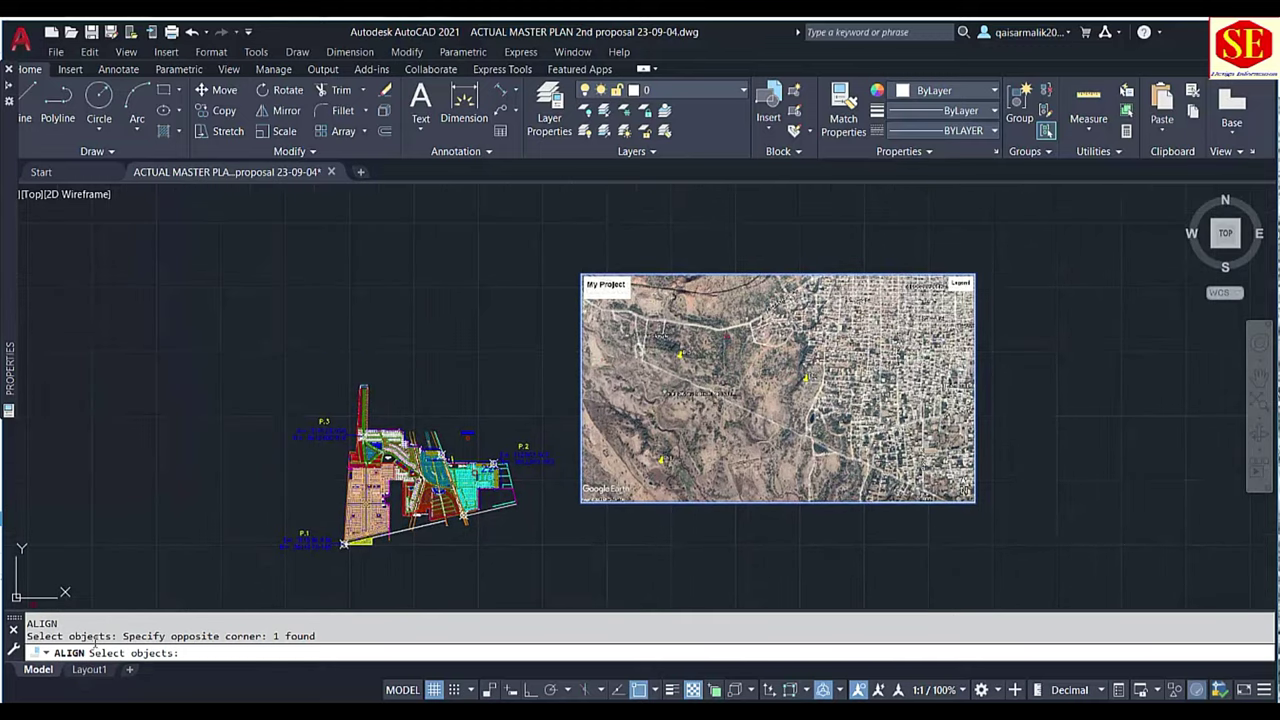
key("Return")
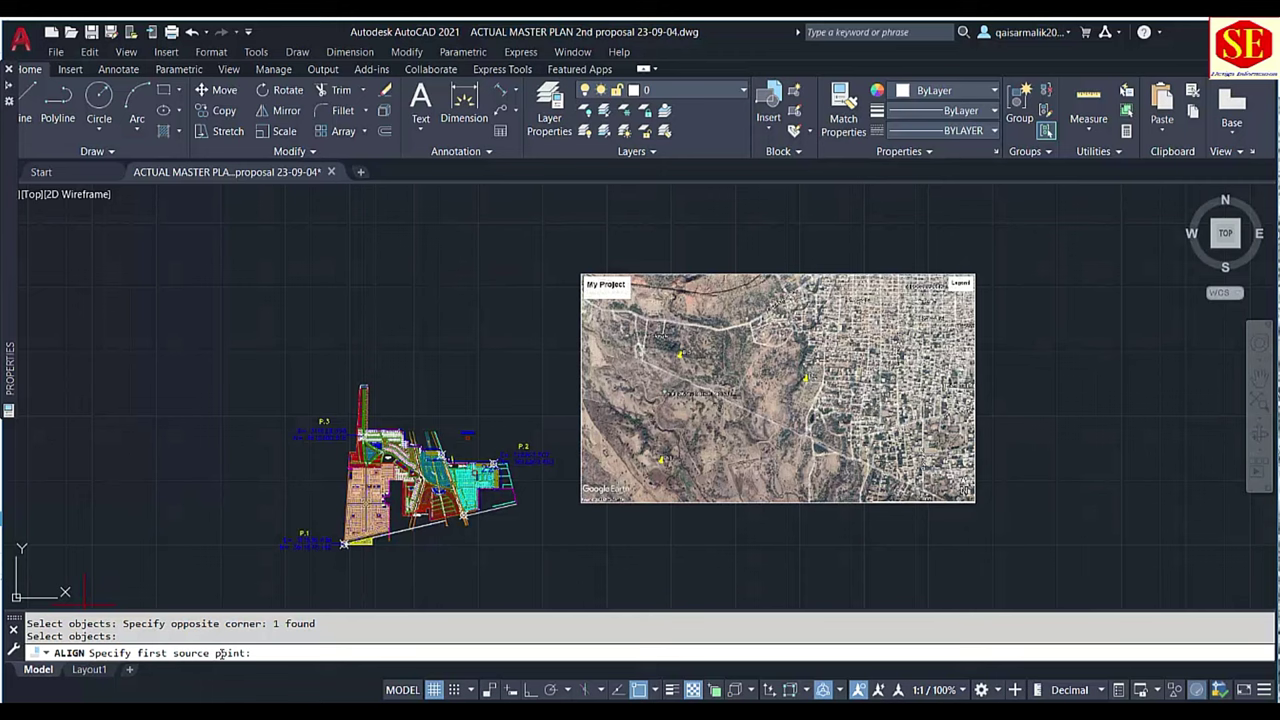
Match the image's P.1 pin to the plan's P.1 point
scroll(669, 481, "up", 10)
scroll(729, 429, "up", 3)
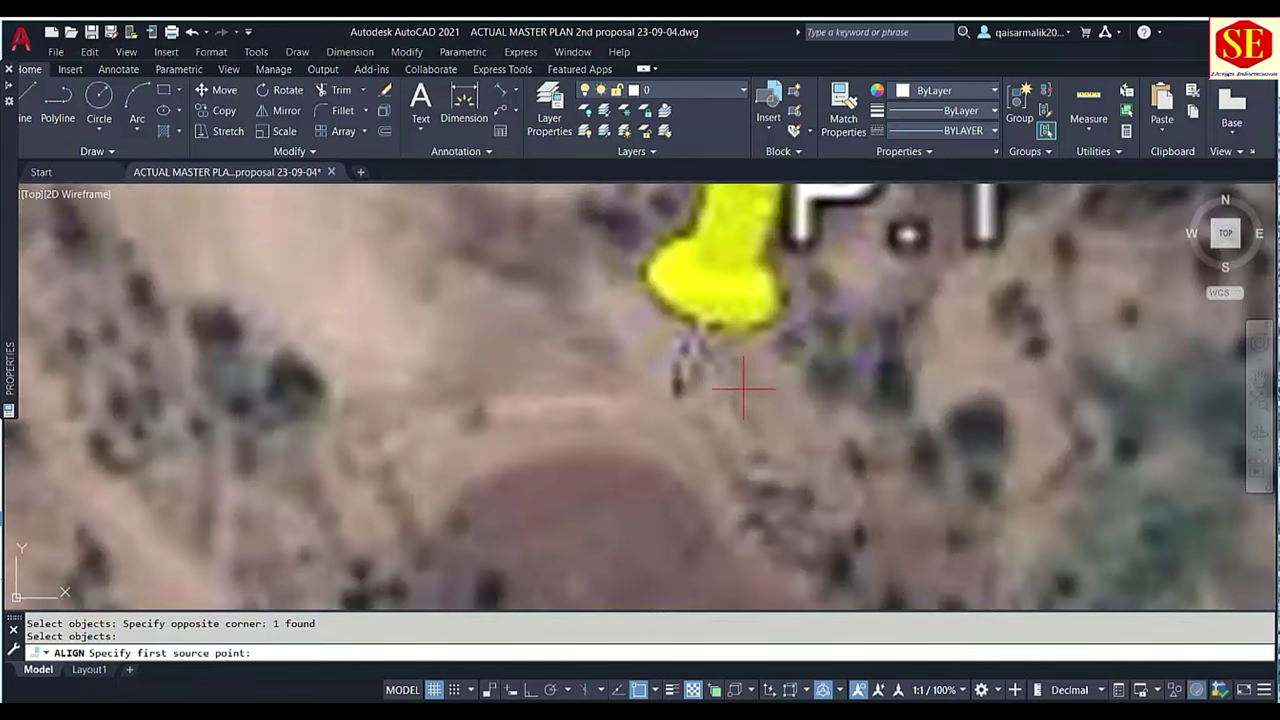
left_click(679, 389)
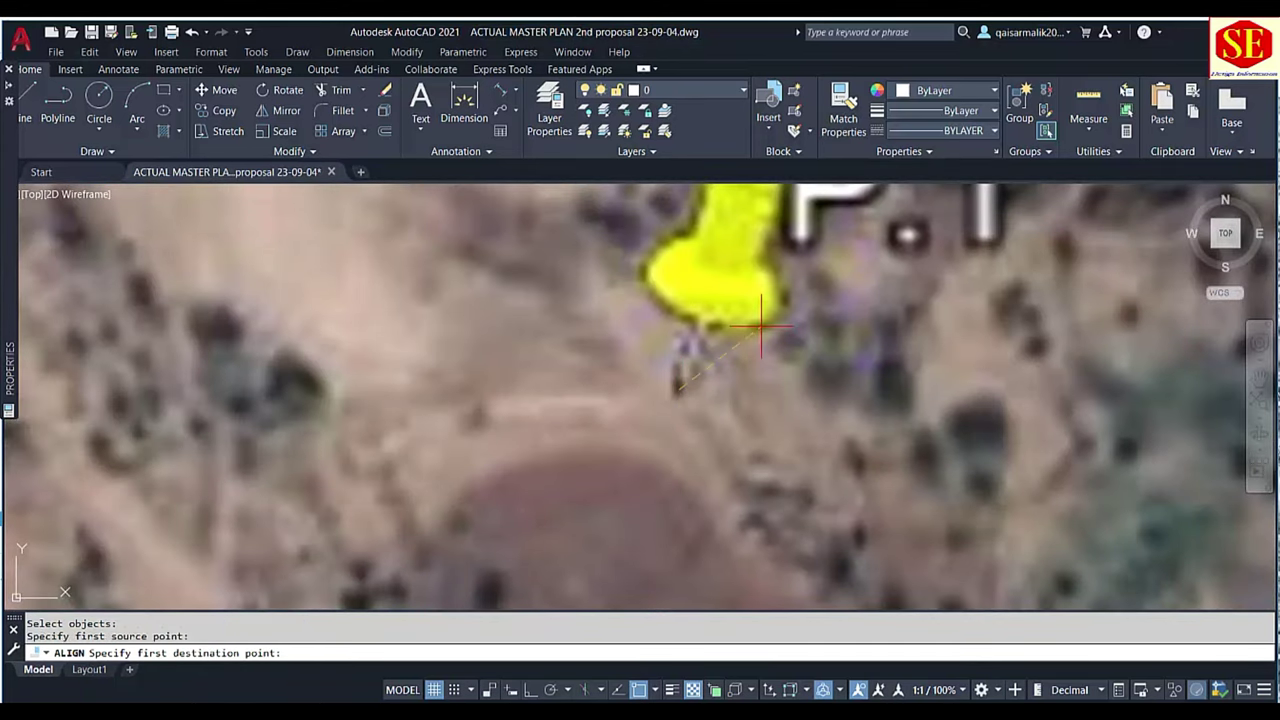
scroll(720, 350, "down", 10)
scroll(230, 465, "up", 5)
scroll(355, 395, "up", 3)
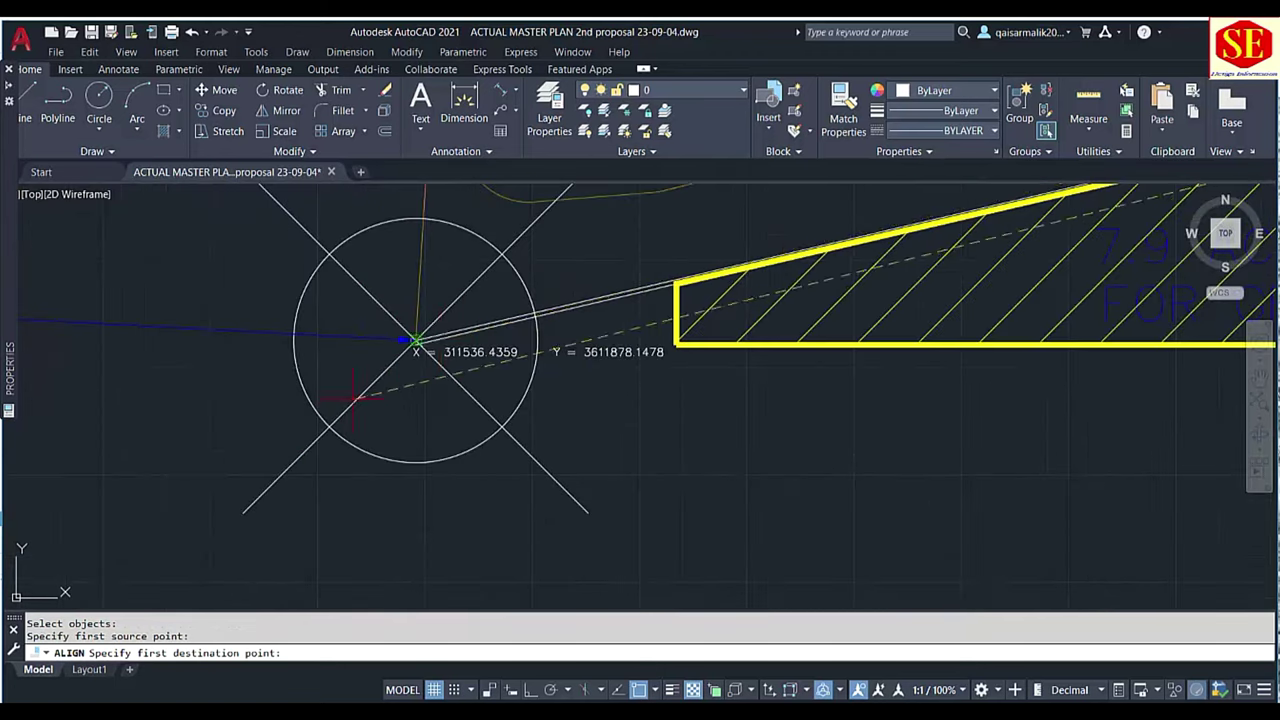
scroll(171, 364, "up", 5)
left_click(173, 367)
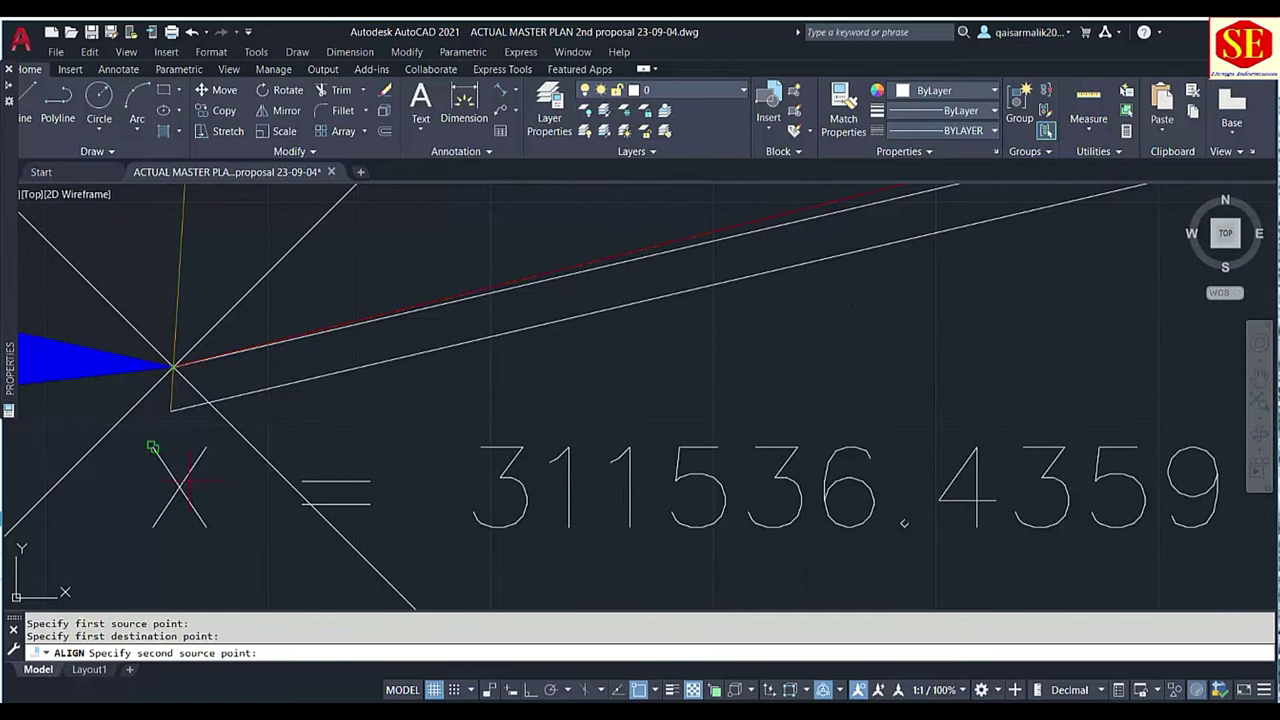
Match the image's P.2 pin to the plan's P.2 point
scroll(190, 500, "down", 5)
scroll(194, 530, "down", 5)
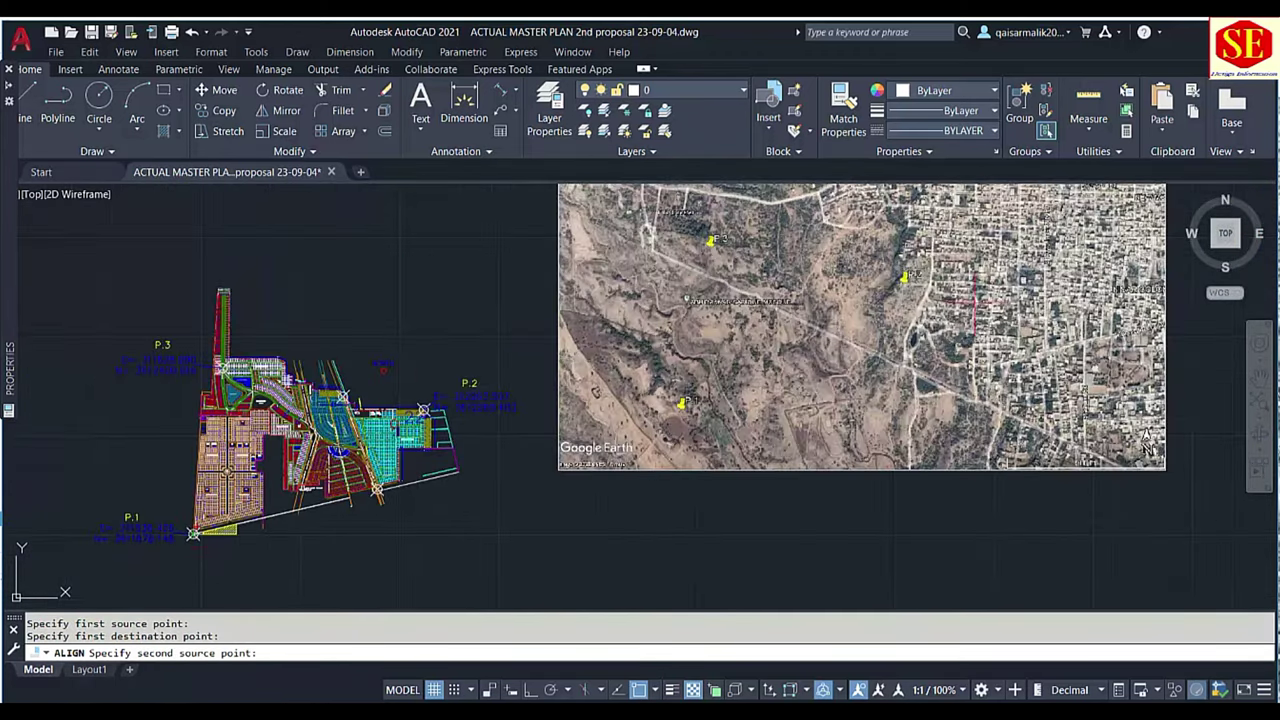
scroll(974, 314, "up", 3)
scroll(776, 363, "up", 3)
scroll(631, 416, "up", 3)
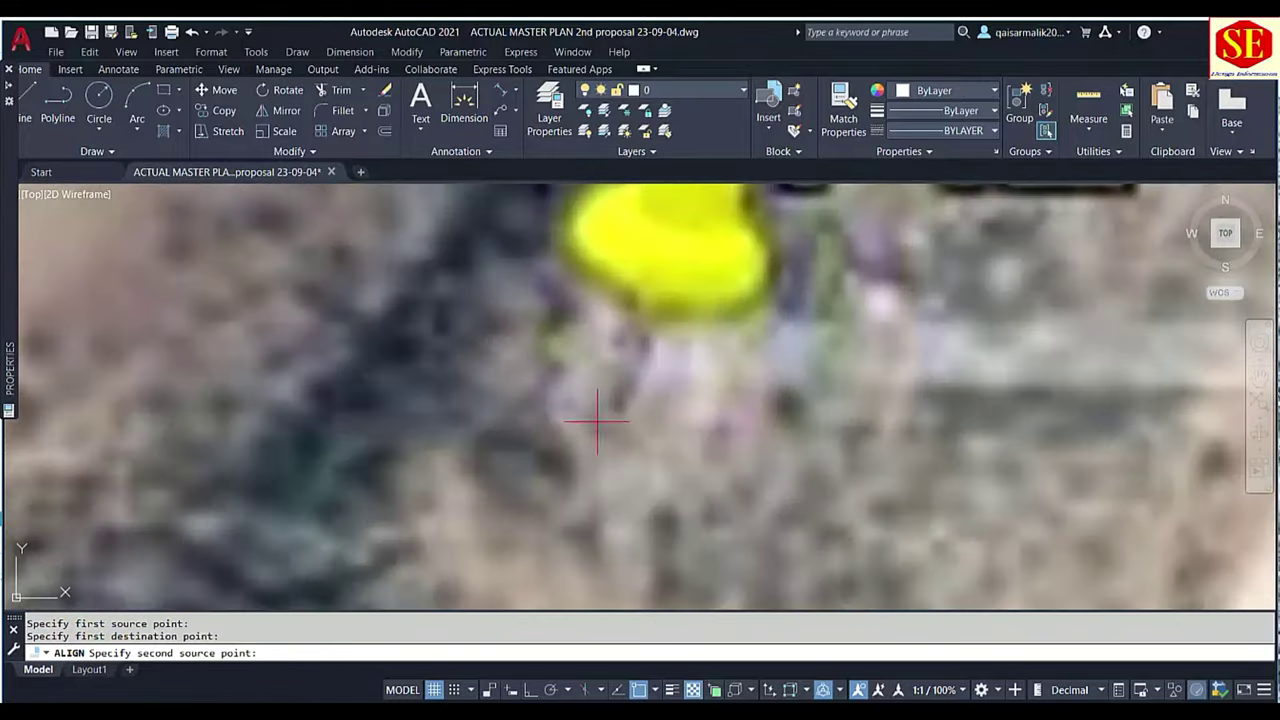
scroll(592, 432, "down", 2)
left_click(620, 405)
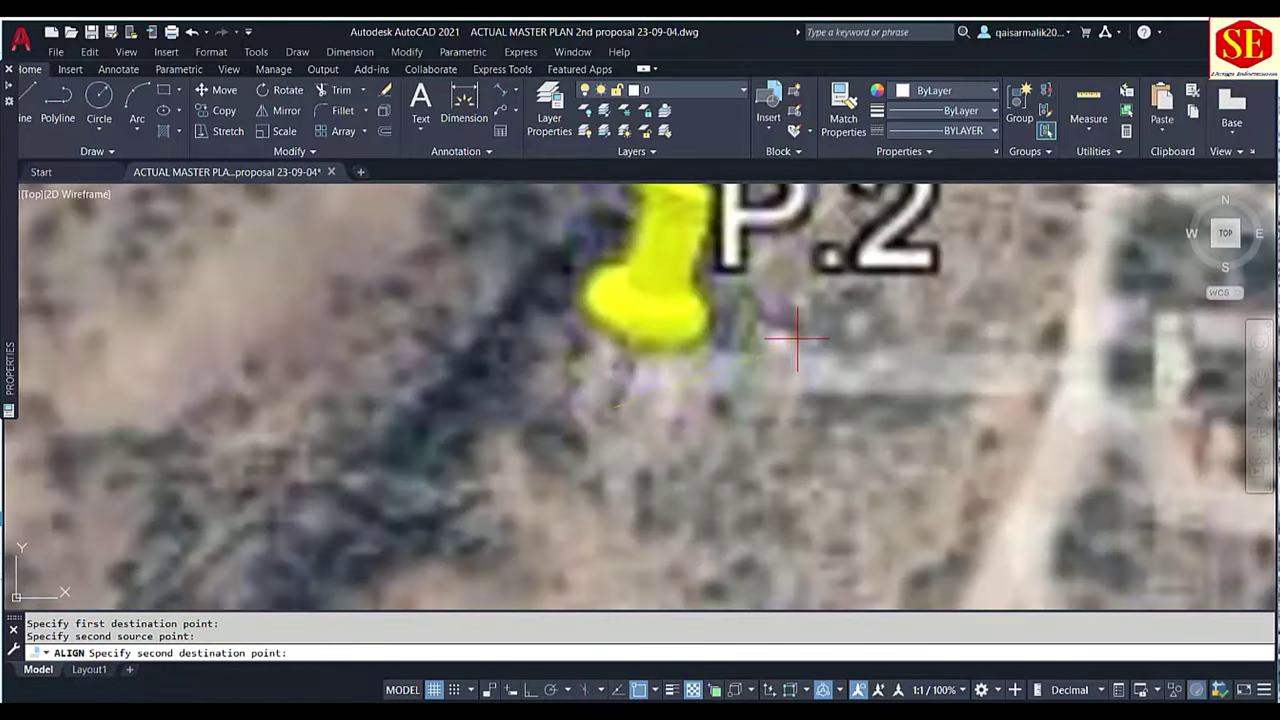
scroll(796, 337, "down", 3)
scroll(796, 337, "down", 3)
scroll(592, 377, "up", 2)
scroll(293, 433, "up", 3)
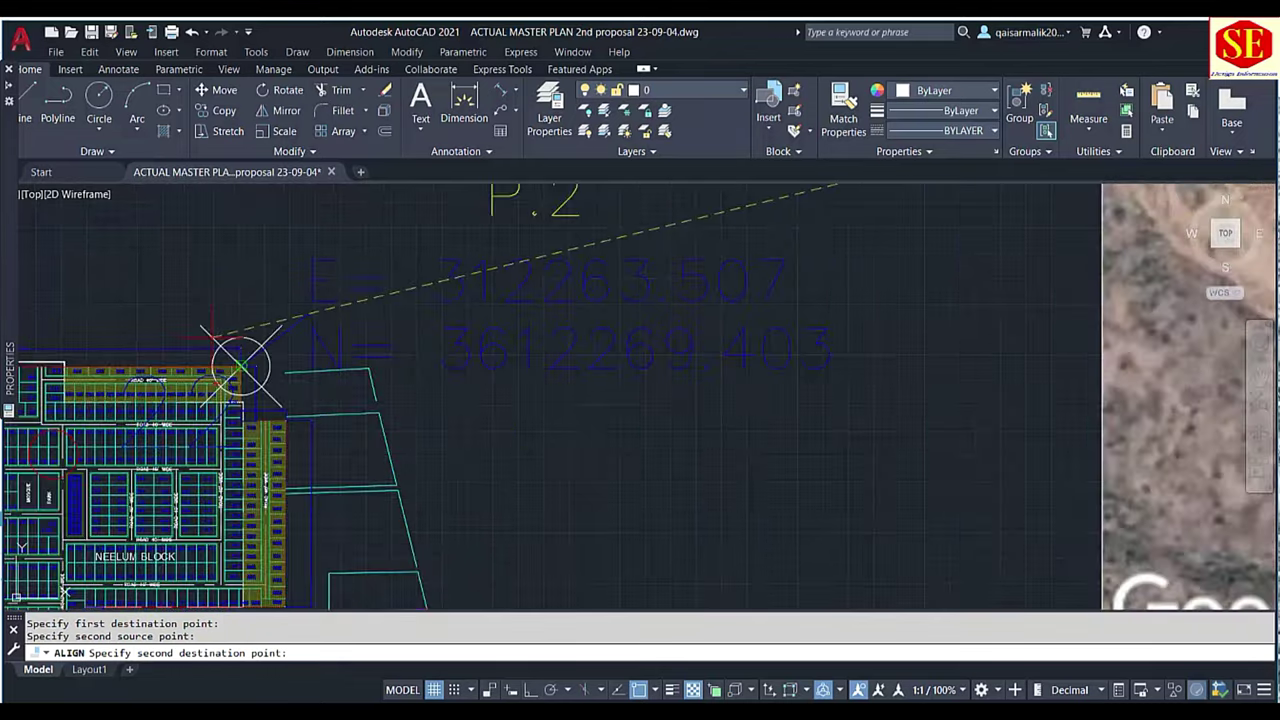
scroll(243, 363, "up", 2)
left_click(333, 448)
Match the image's P.3 pin to the plan's P.3 point
scroll(333, 448, "down", 5)
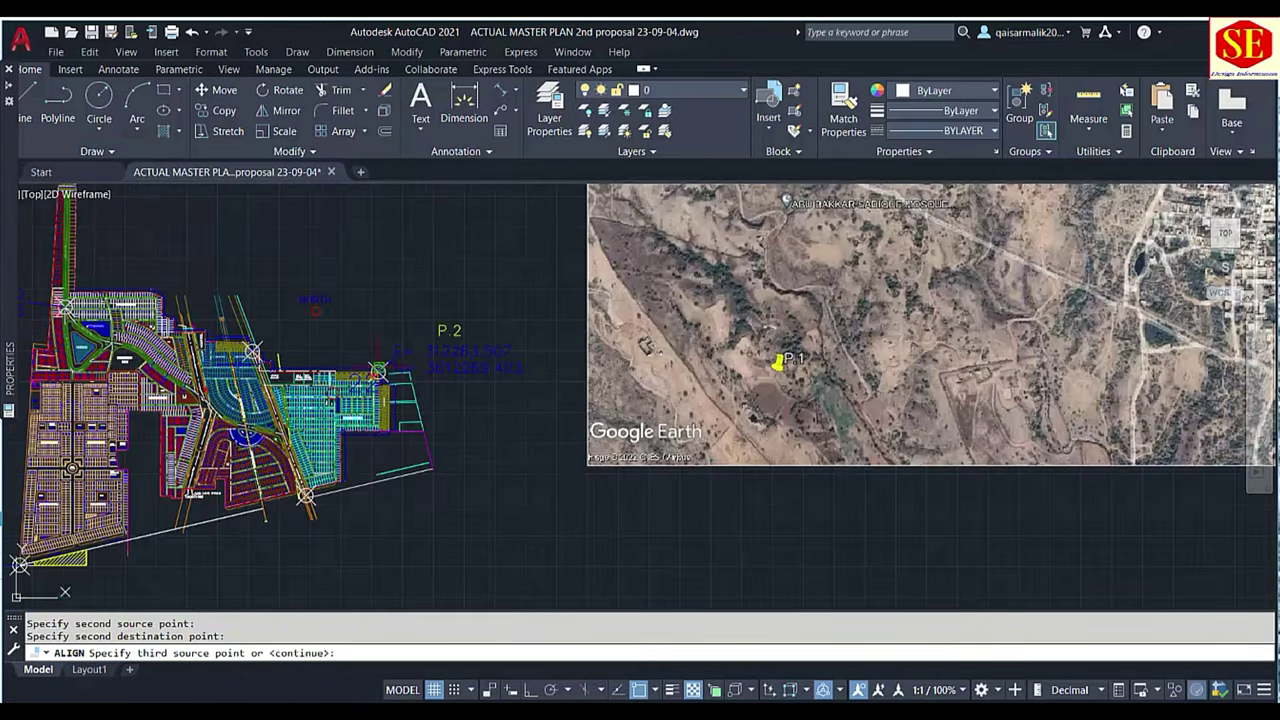
scroll(333, 448, "down", 1)
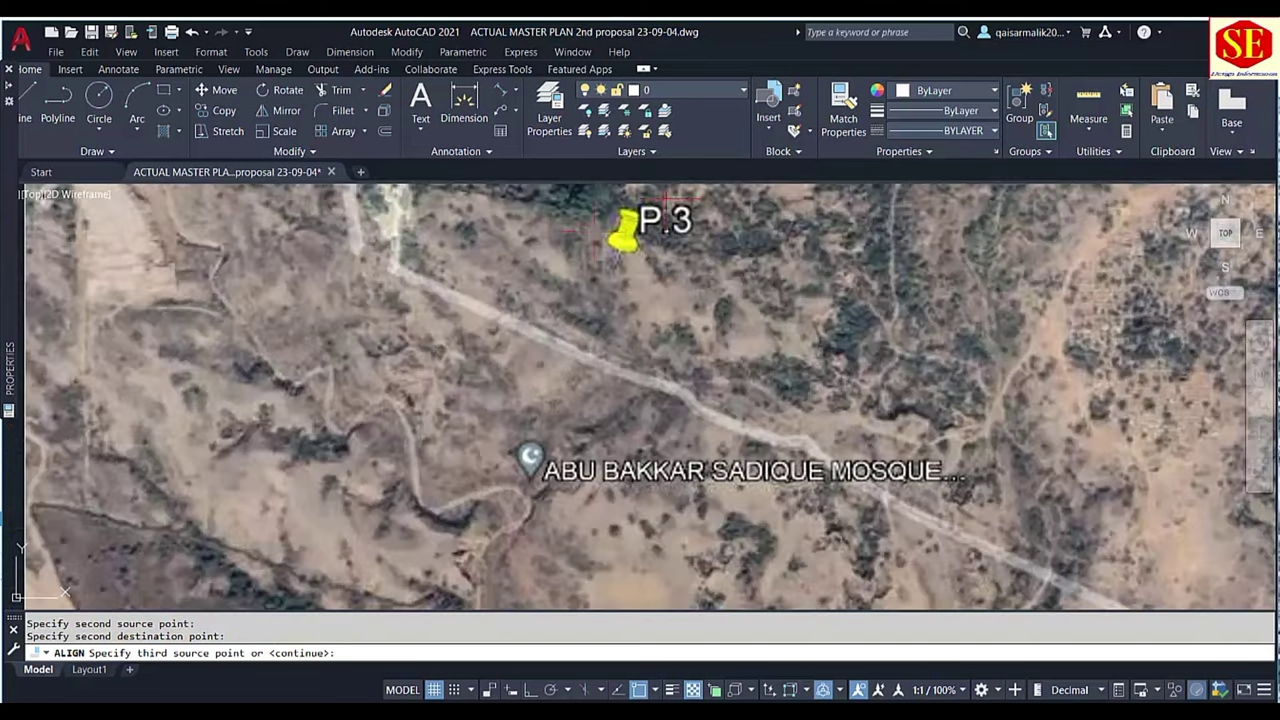
scroll(614, 246, "up", 4)
scroll(613, 256, "up", 2)
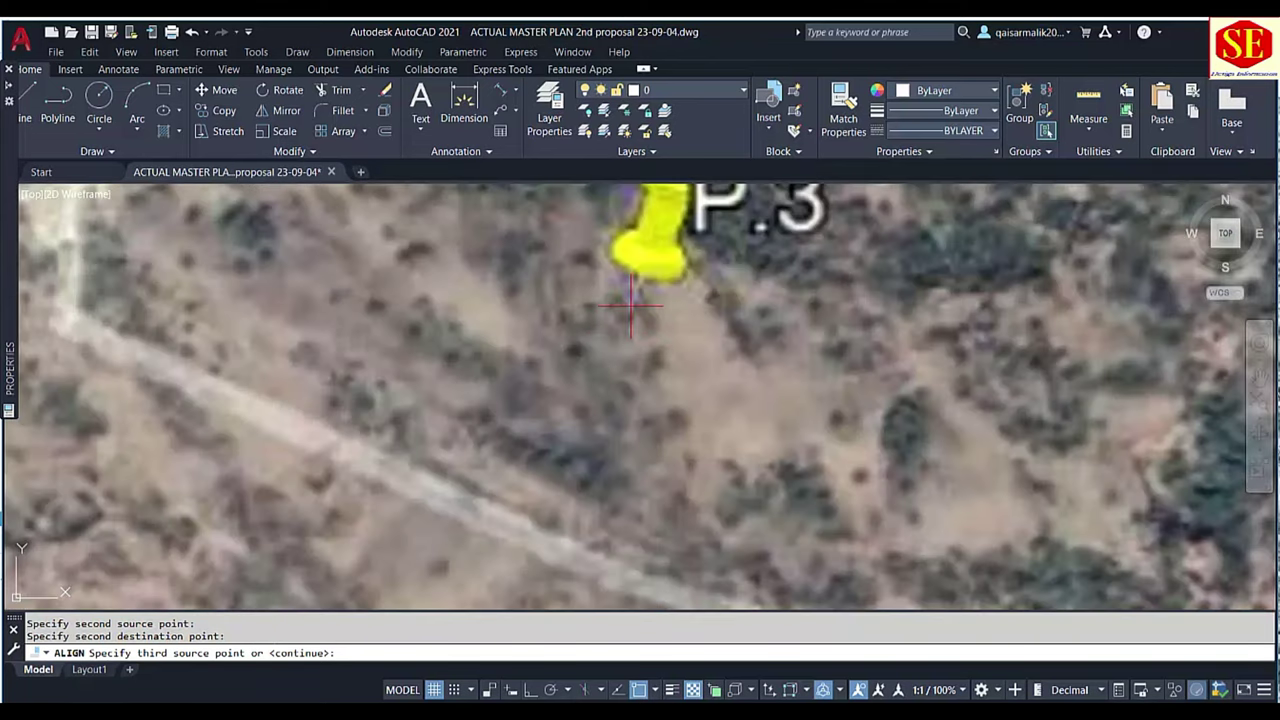
left_click(630, 308)
scroll(630, 308, "down", 4)
scroll(527, 350, "down", 3)
scroll(585, 362, "up", 3)
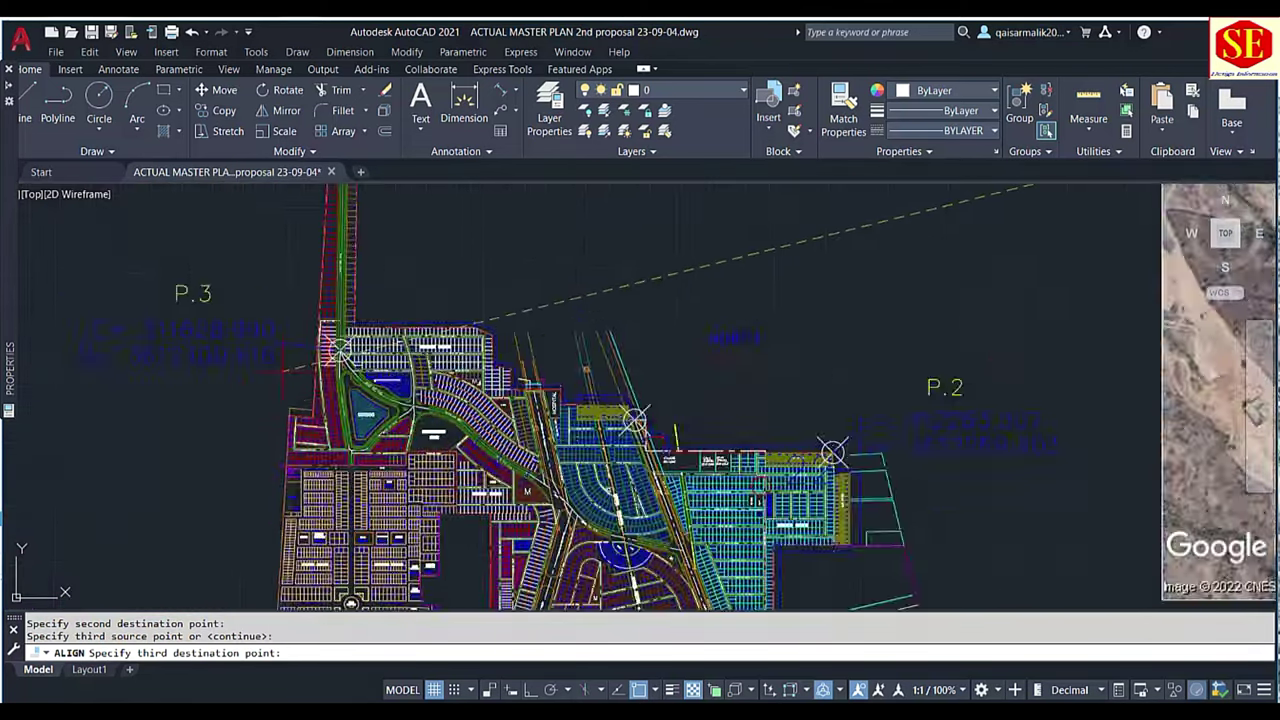
scroll(340, 350, "up", 3)
scroll(590, 357, "up", 3)
scroll(700, 366, "up", 2)
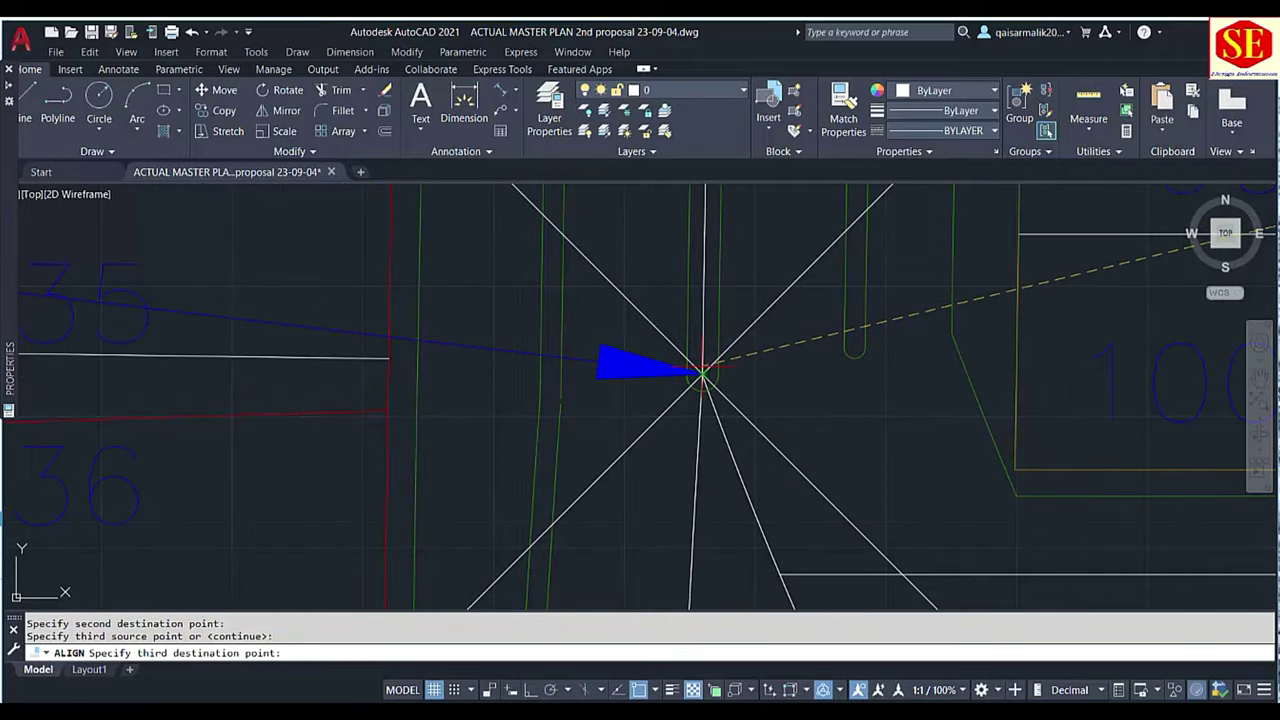
scroll(704, 372, "up", 5)
scroll(704, 400, "up", 3)
left_click(700, 394)
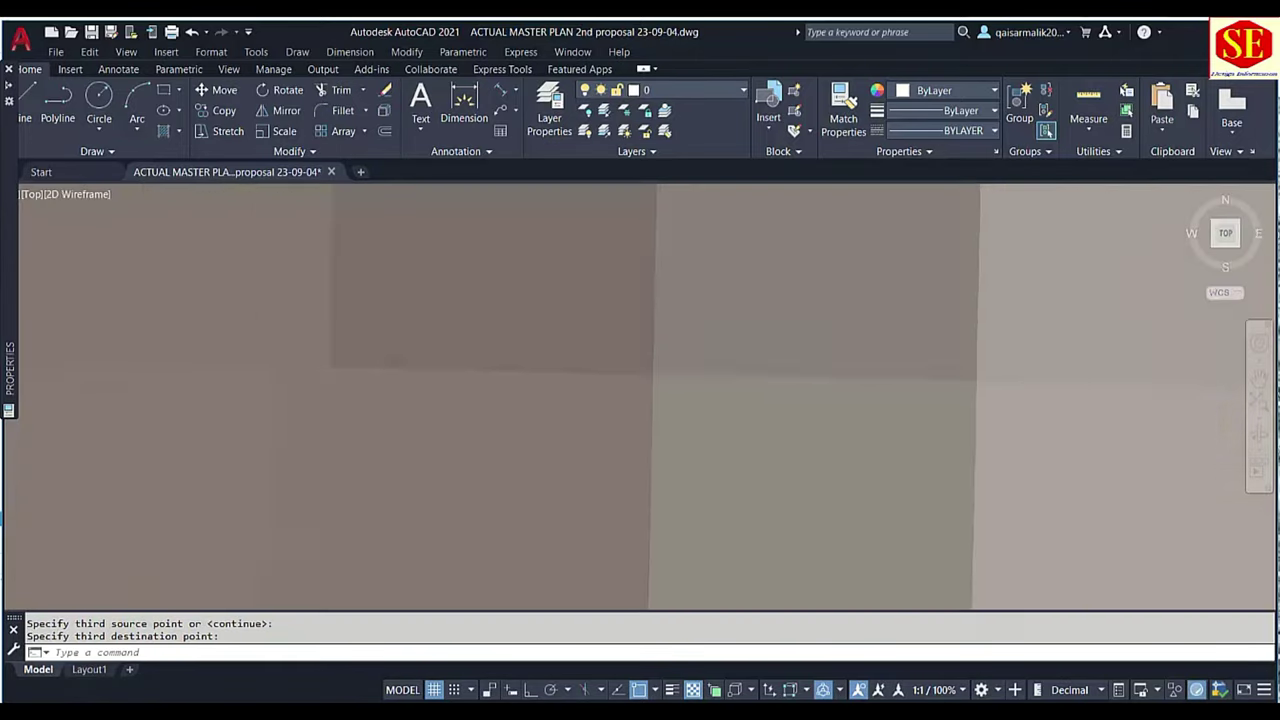
scroll(690, 380, "down", 3)
scroll(648, 330, "down", 3)
scroll(845, 406, "down", 10)
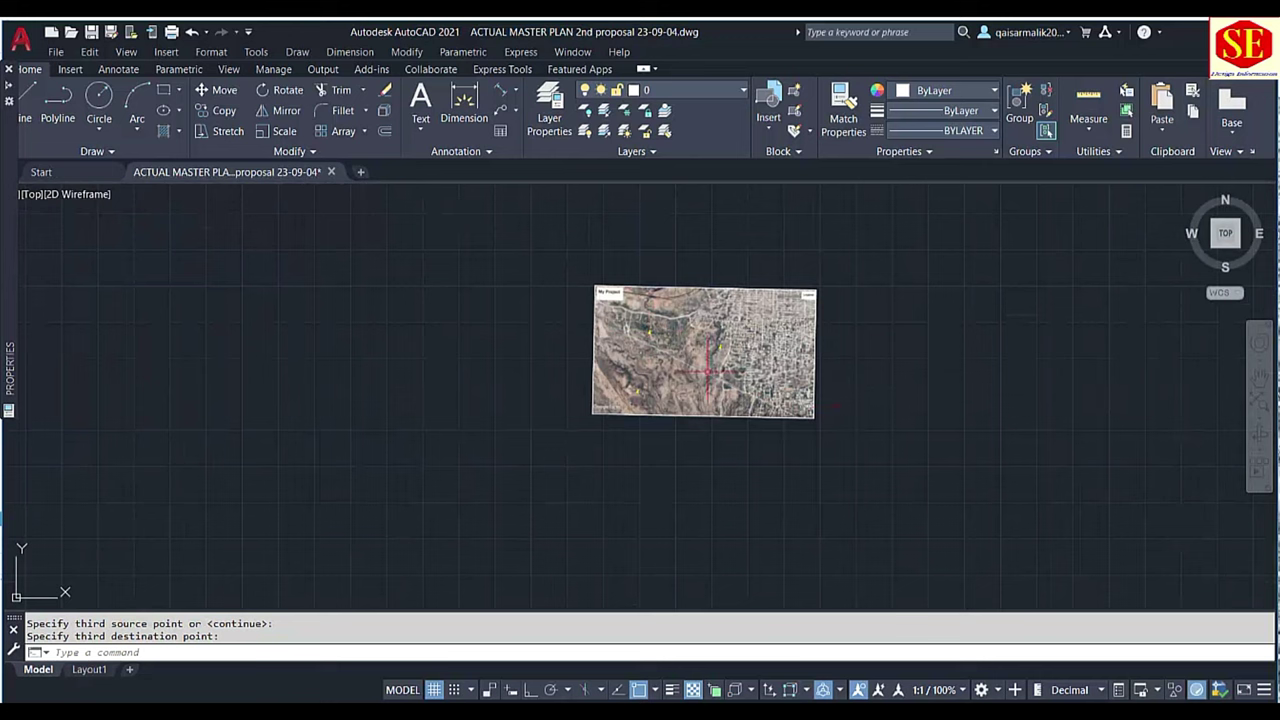
Send the aerial image to the back with Draw Order so the plan linework shows on top
left_click(786, 292)
left_click(786, 290)
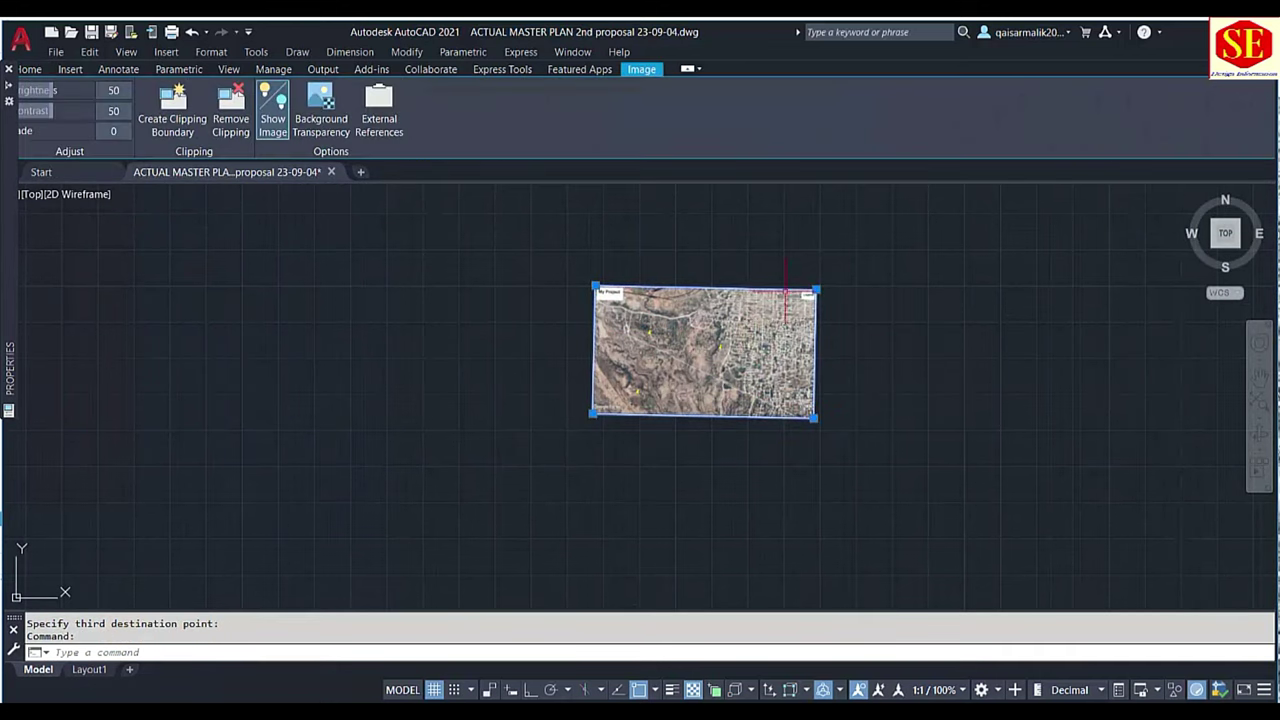
right_click(750, 318)
mouse_move(801, 490)
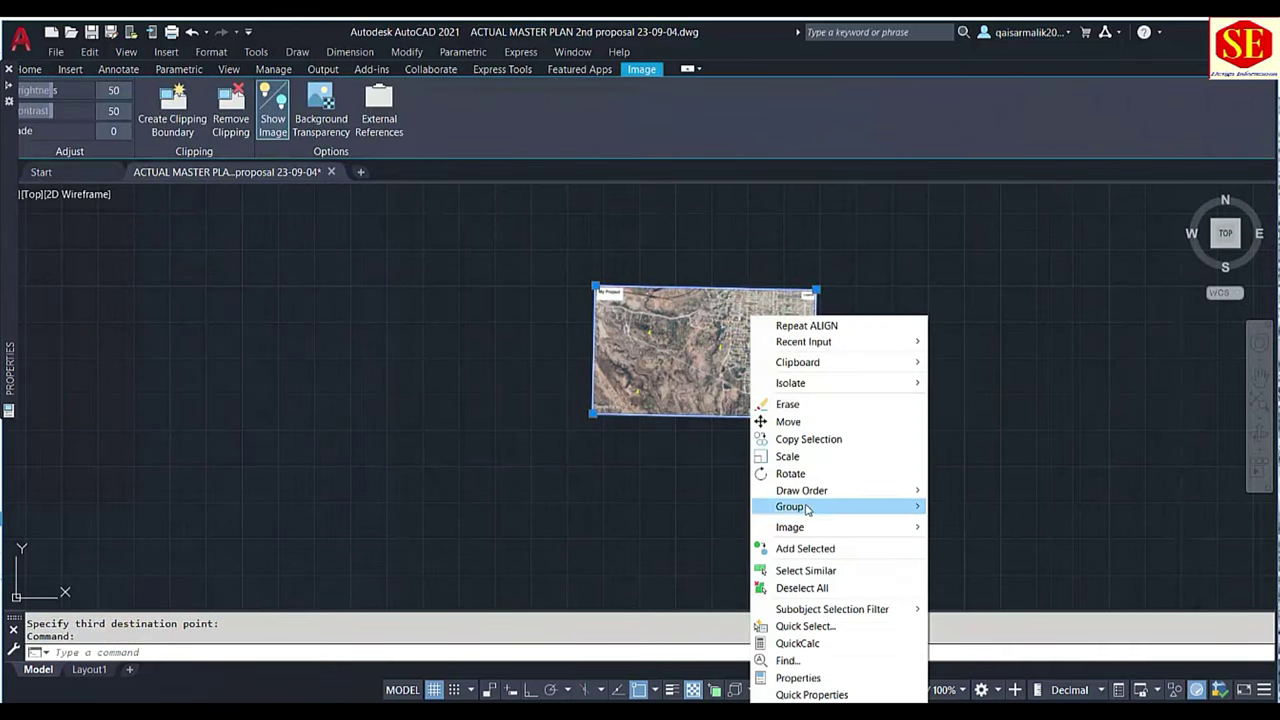
left_click(978, 508)
key("Escape")
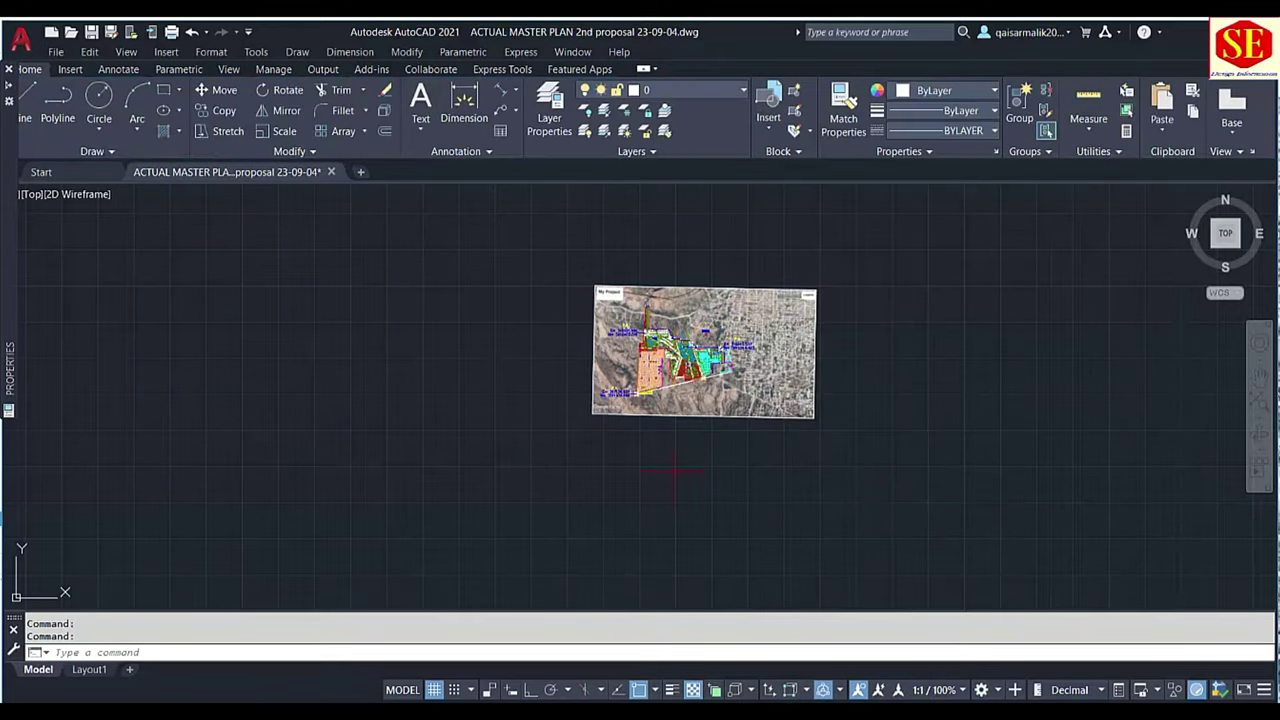
Zoom in and out to check the plan linework over the satellite image
scroll(695, 398, "up", 5)
scroll(700, 400, "up", 4)
scroll(700, 409, "down", 2)
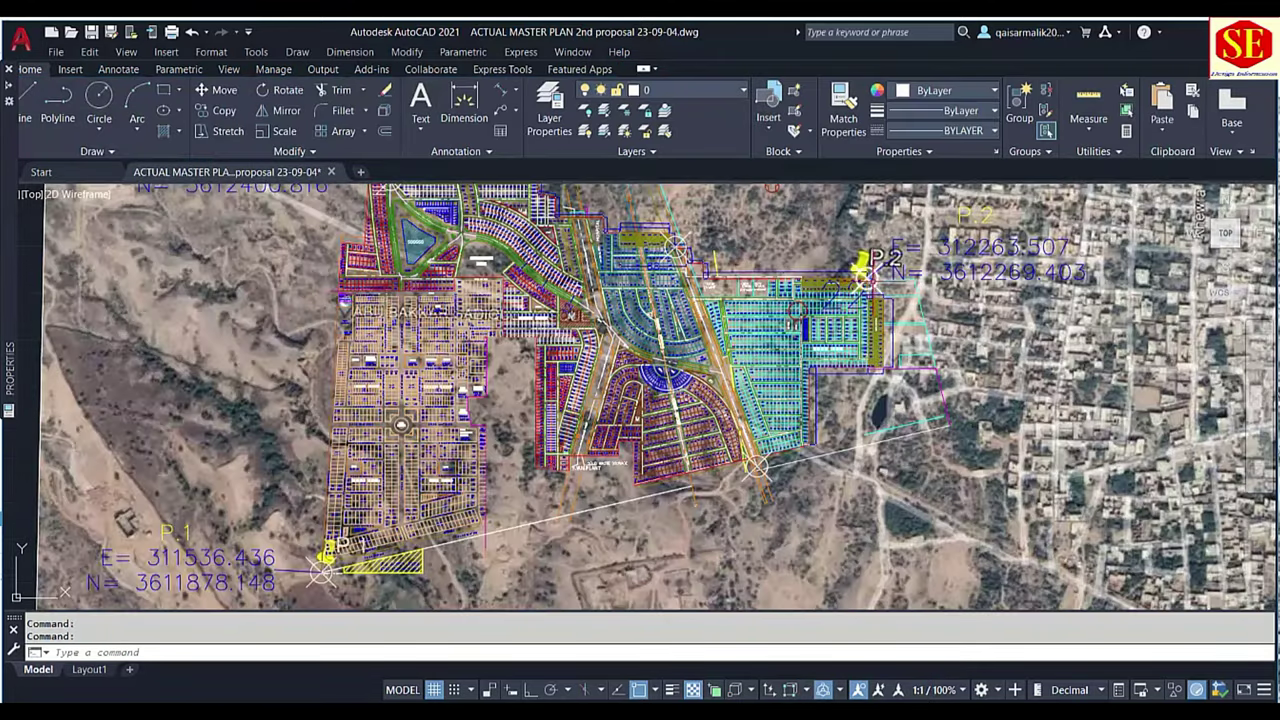
scroll(277, 573, "down", 2)
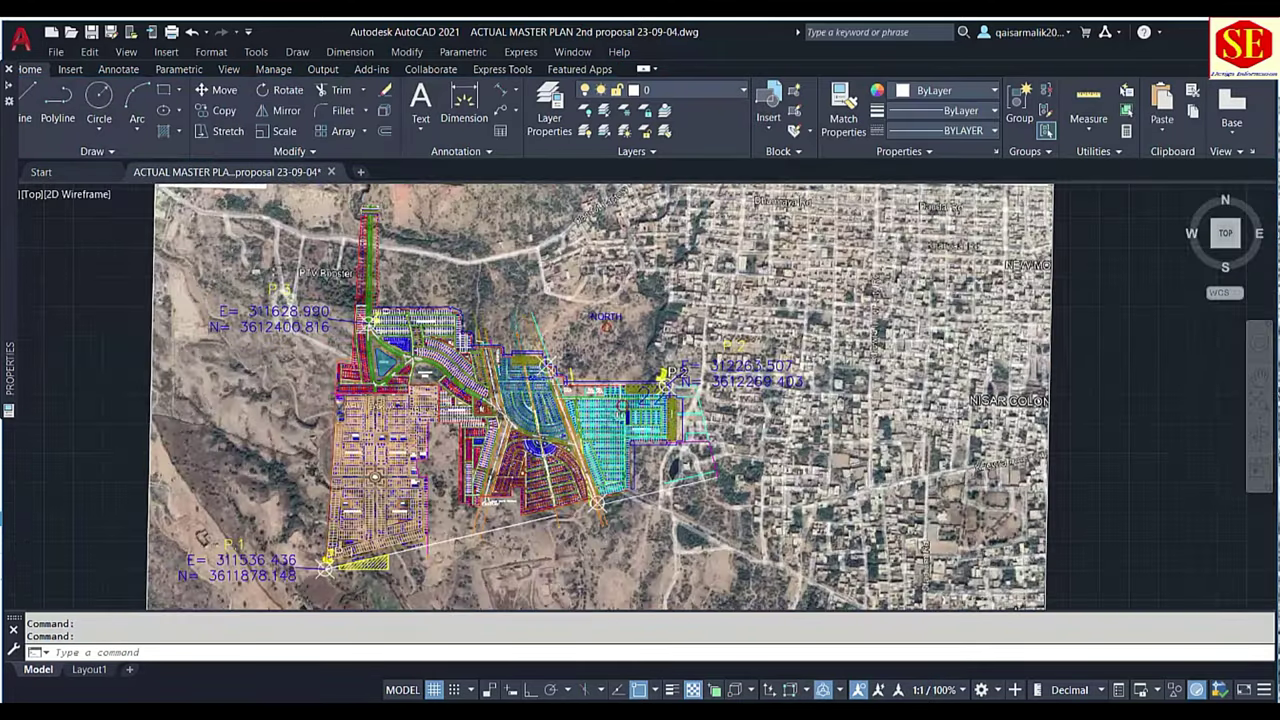
scroll(278, 210, "up", 3)
scroll(338, 372, "up", 4)
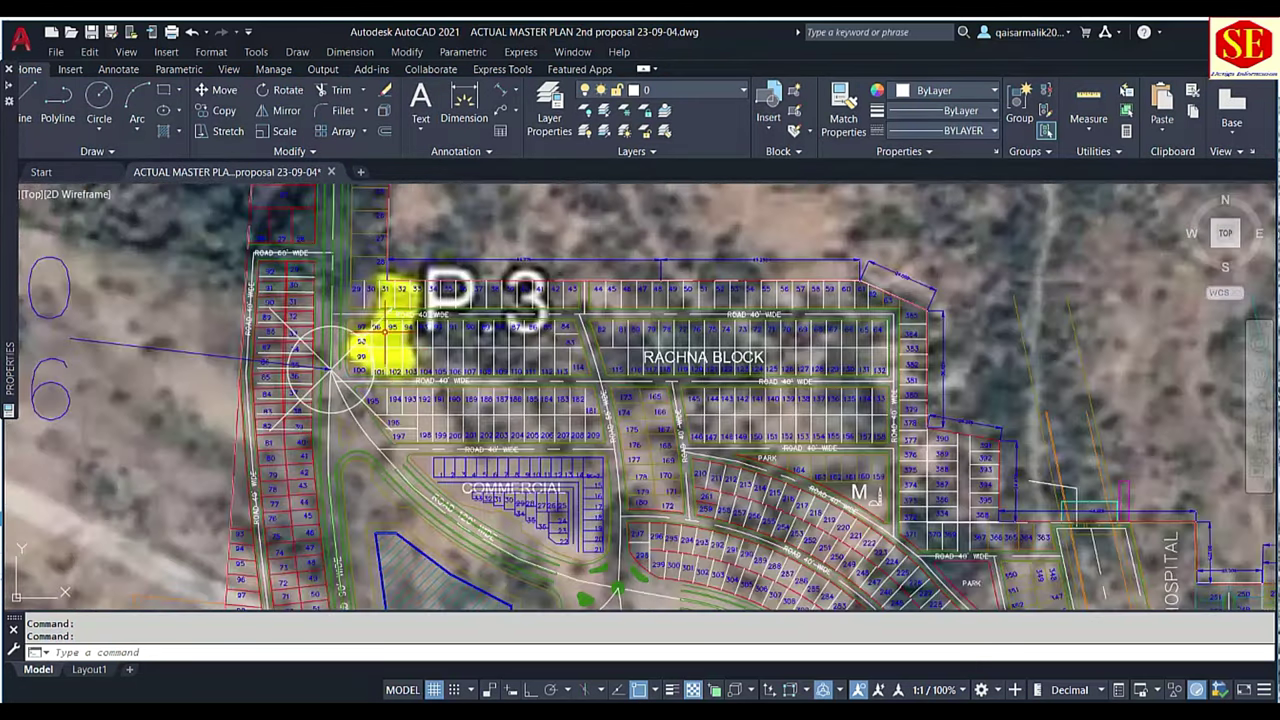
scroll(332, 372, "down", 5)
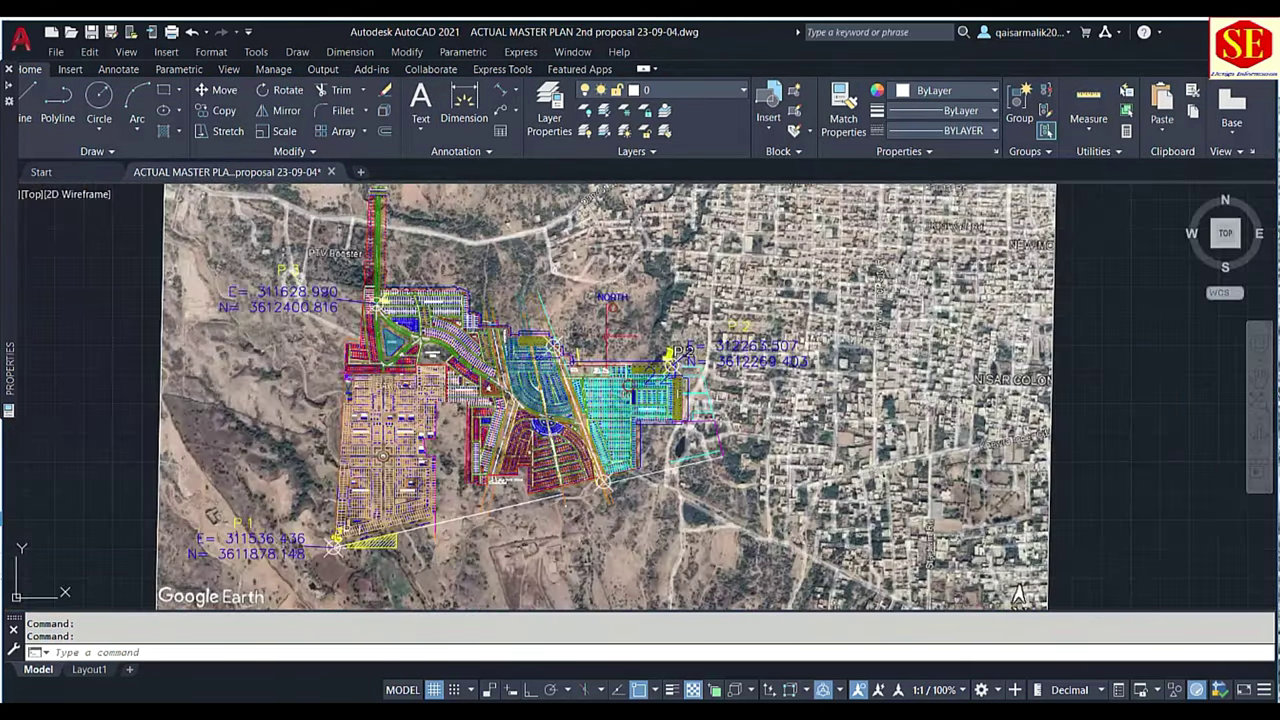
scroll(332, 372, "down", 1)
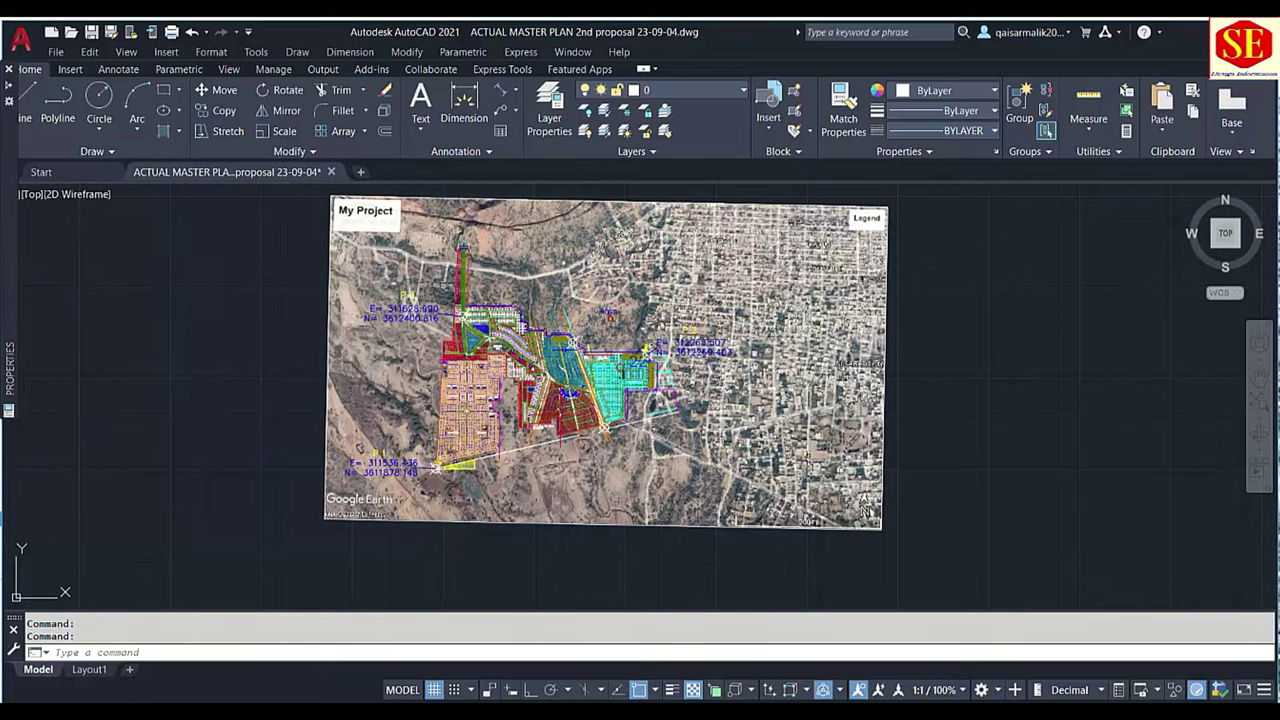
scroll(736, 302, "up", 2)
scroll(850, 330, "down", 2)
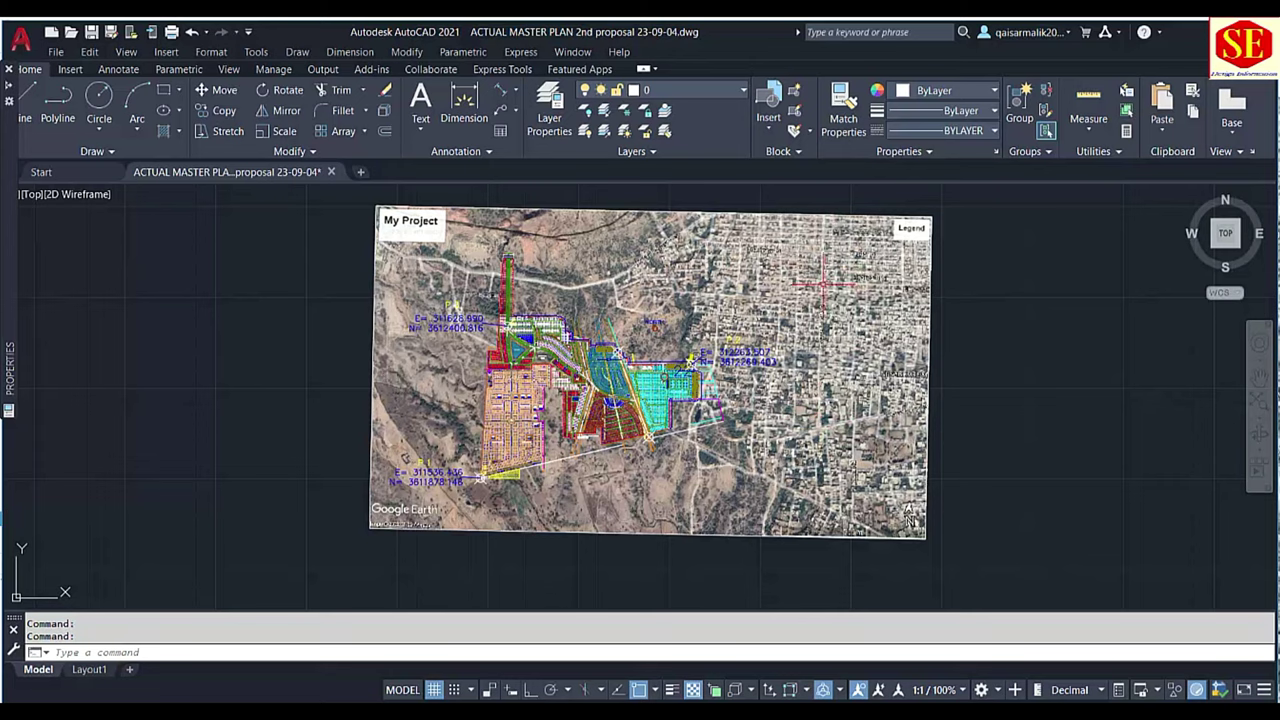
scroll(805, 262, "down", 3)
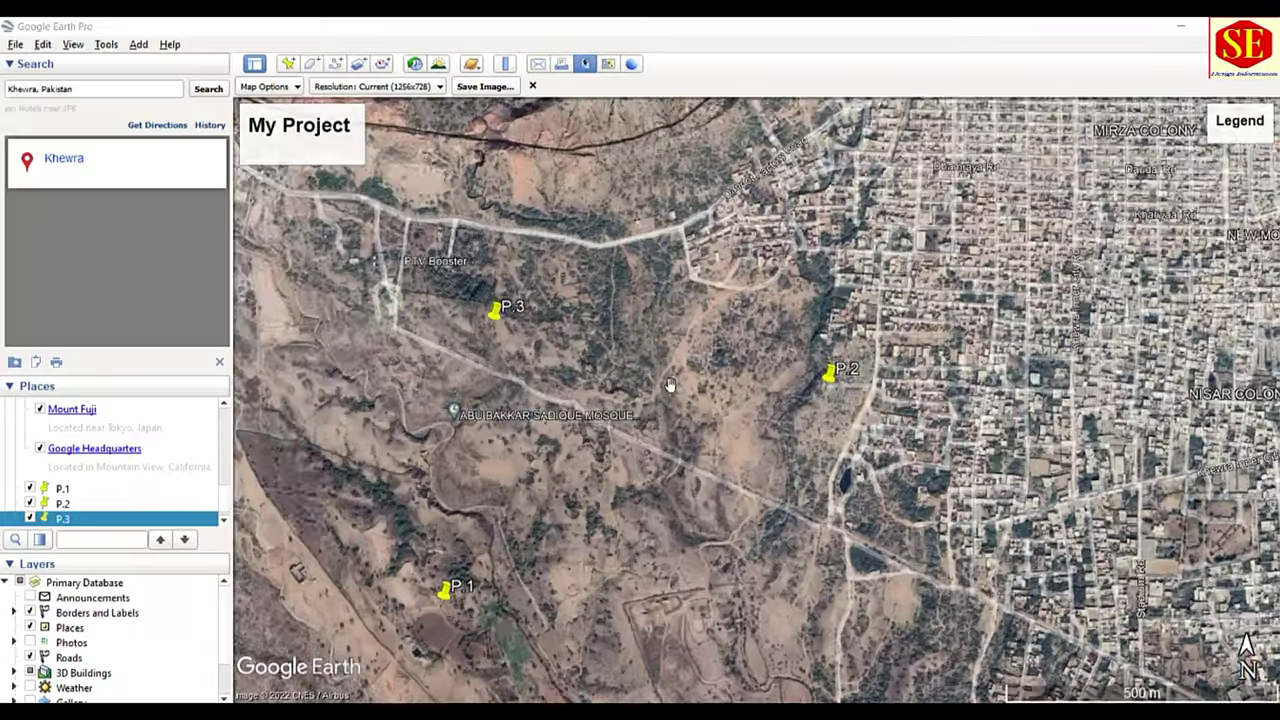
scroll(669, 385, "down", 3)
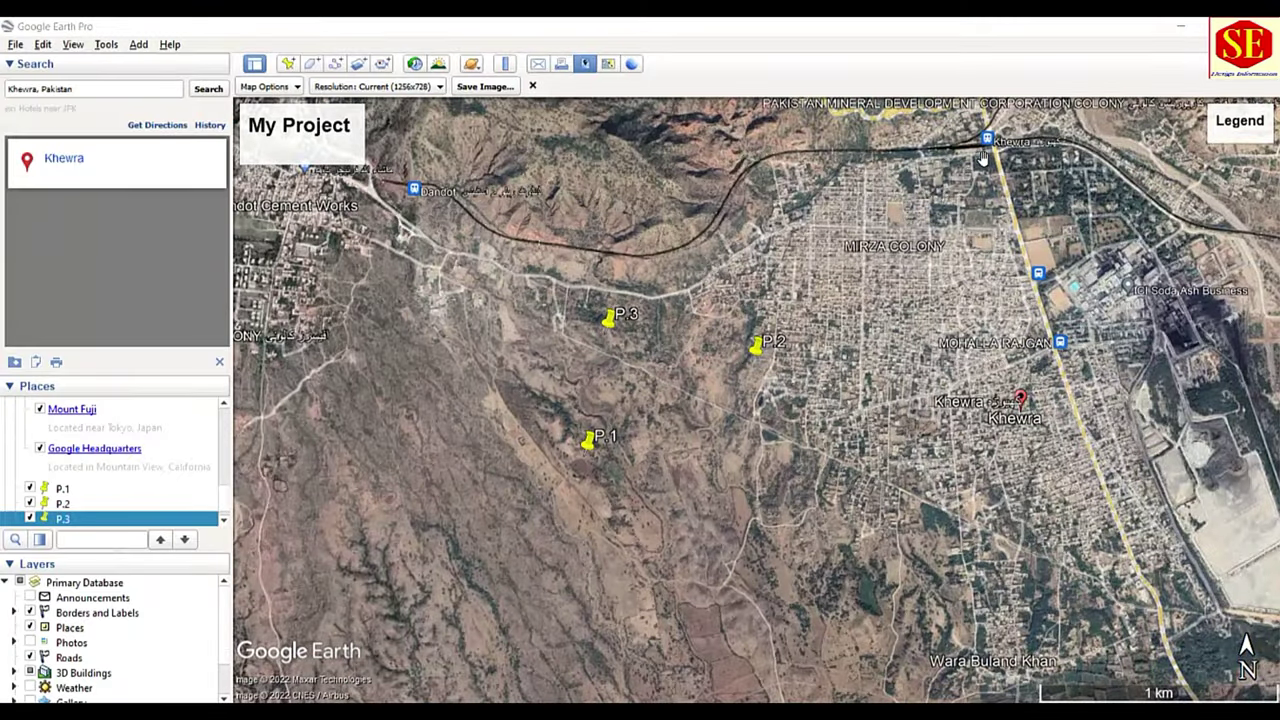
Zoom and pan the Google Earth map to centre the P.1–P.3 placemarks near Khewra
scroll(680, 370, "up", 5)
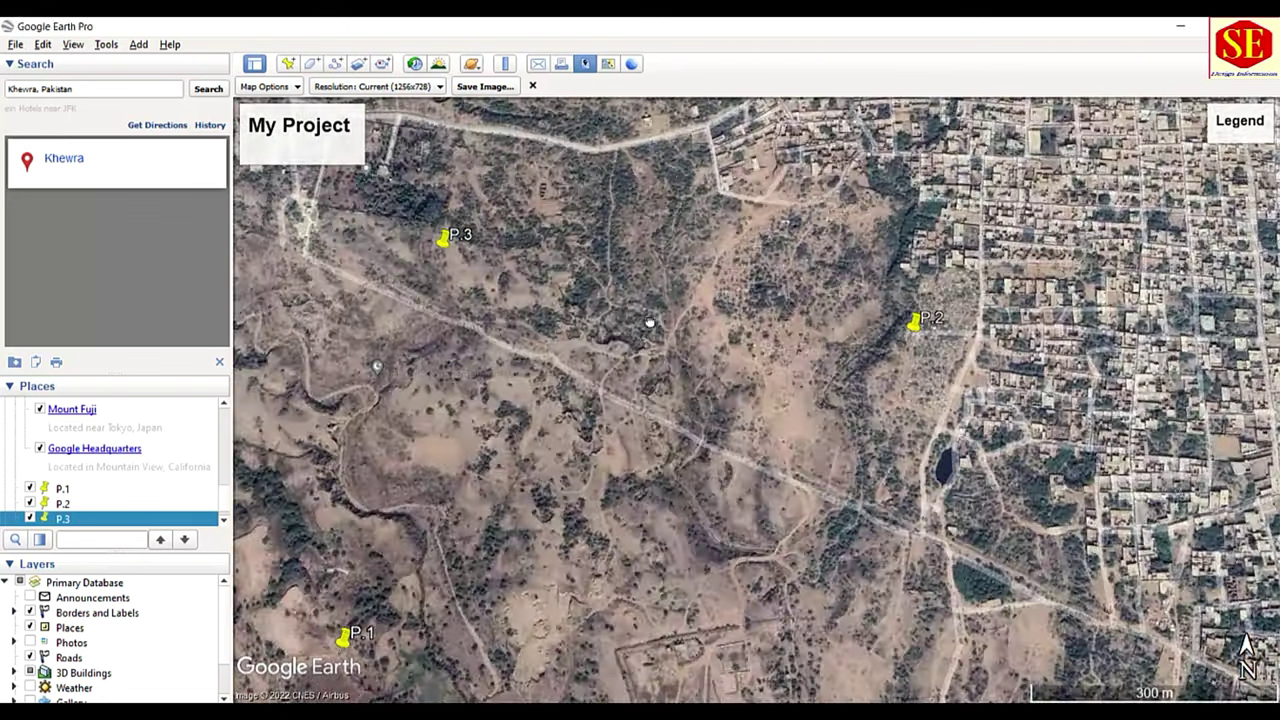
left_click_drag(650, 323, 838, 328)
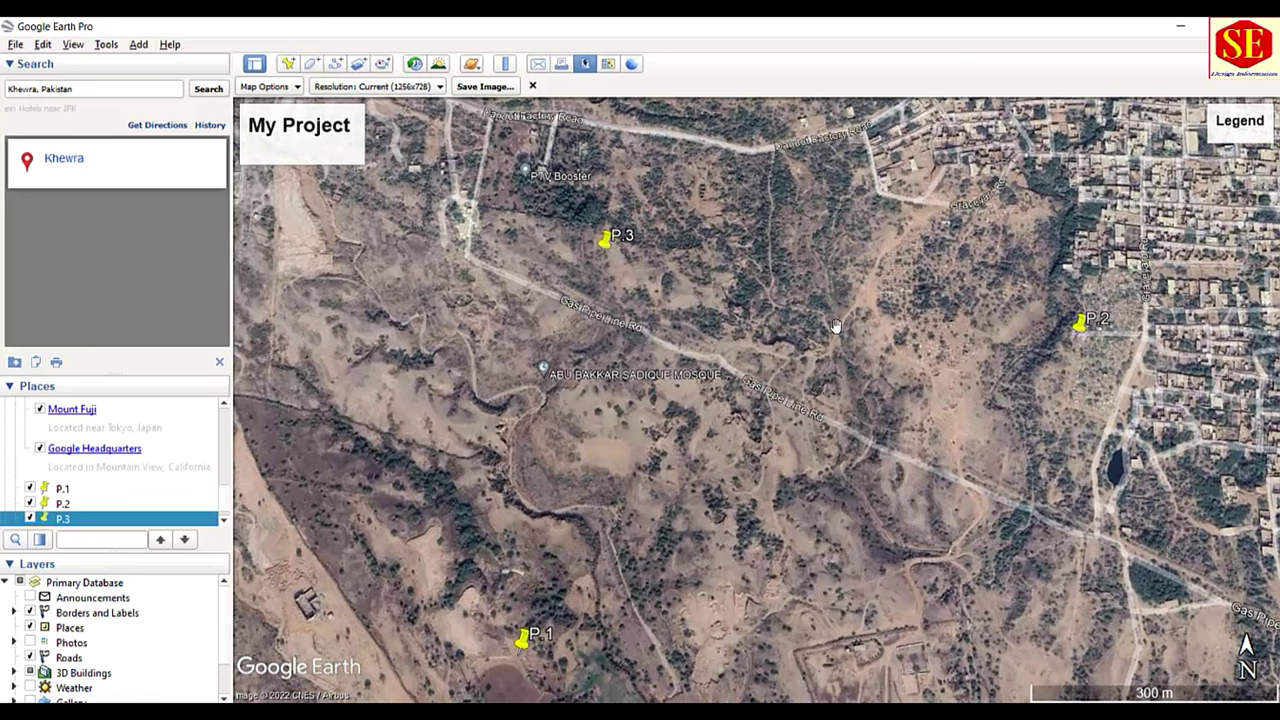
Return to AutoCAD and erase the aerial image, keeping only the master plan
left_click(1180, 26)
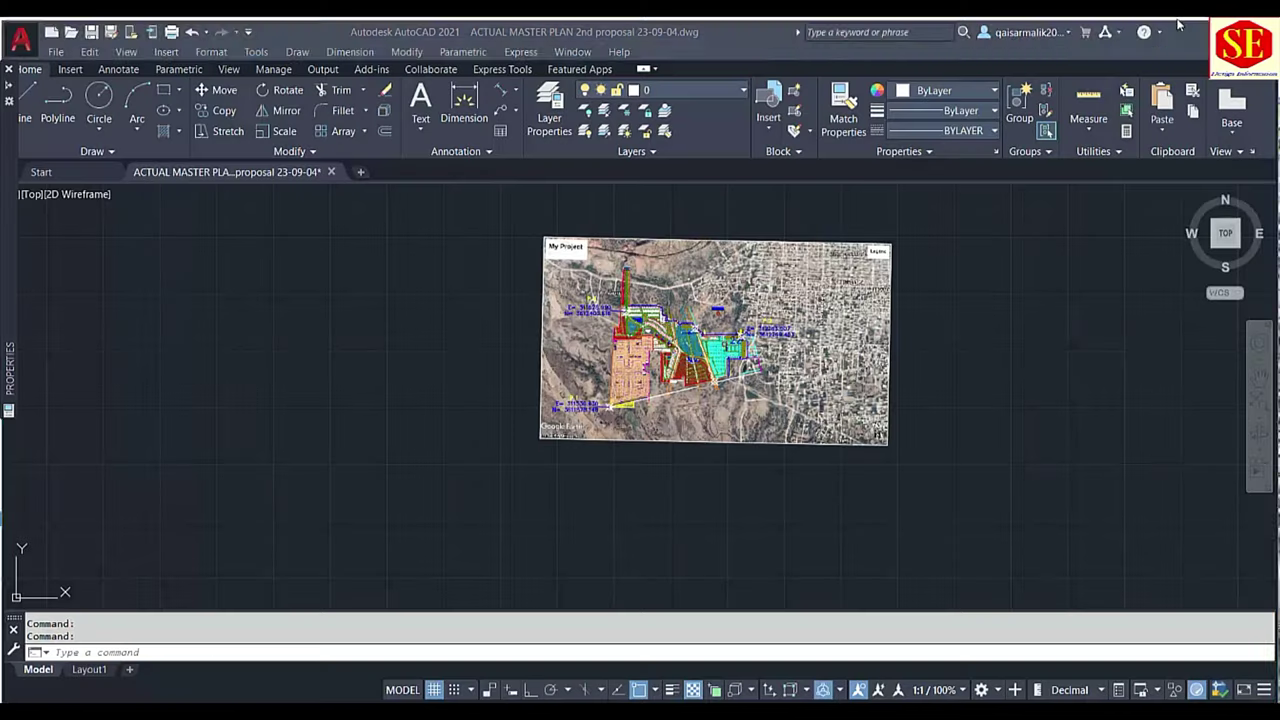
left_click(860, 265)
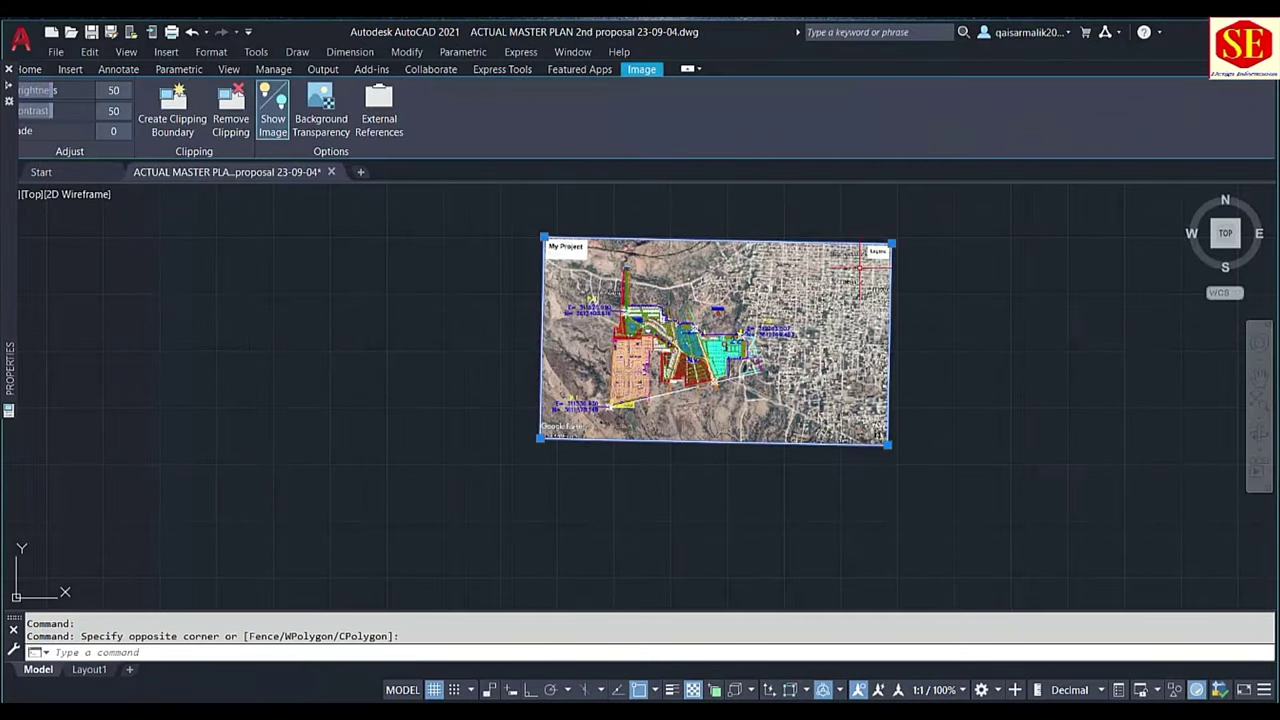
type("e")
key("Return")
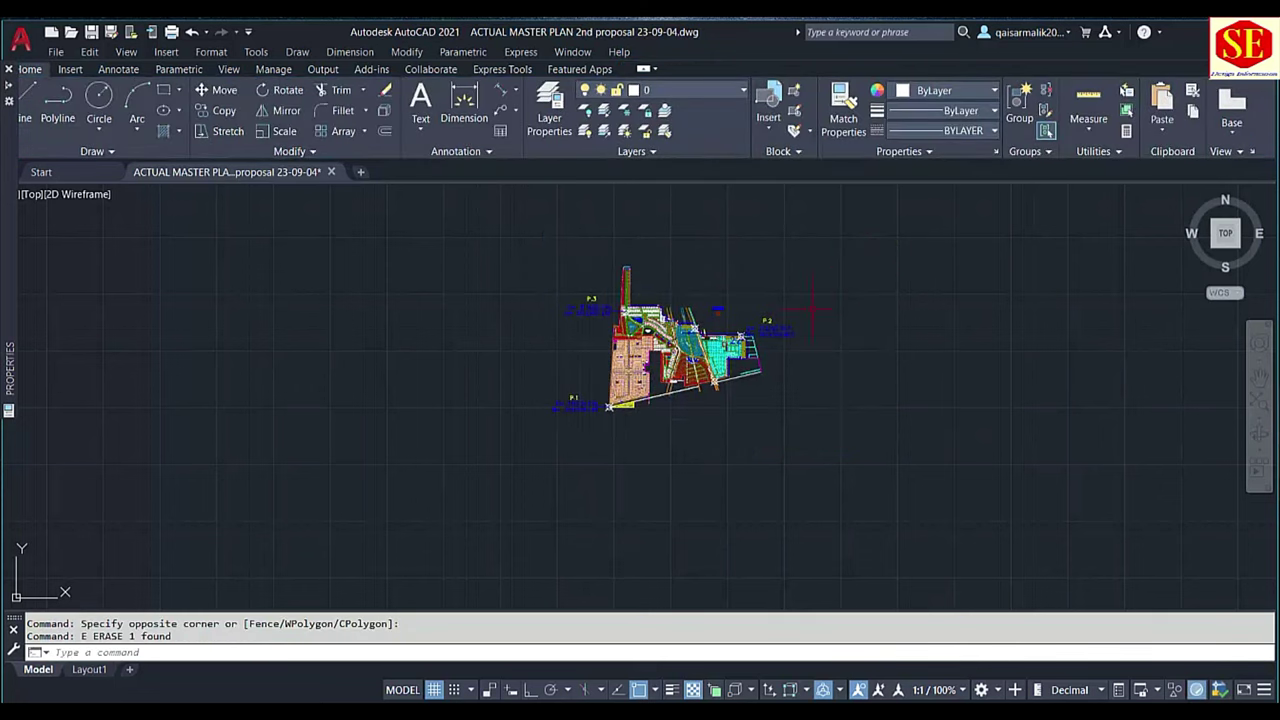
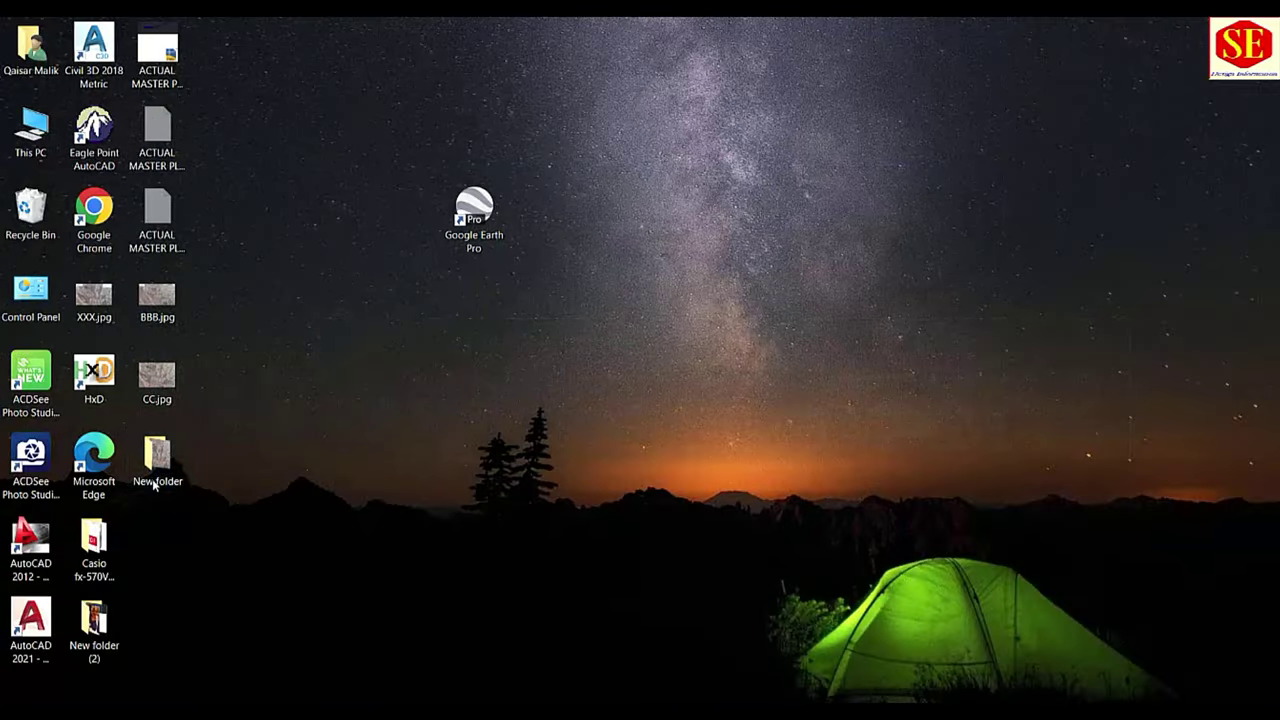
Open My Project.jpg from the desktop's New folder in Paint
double_click(155, 470)
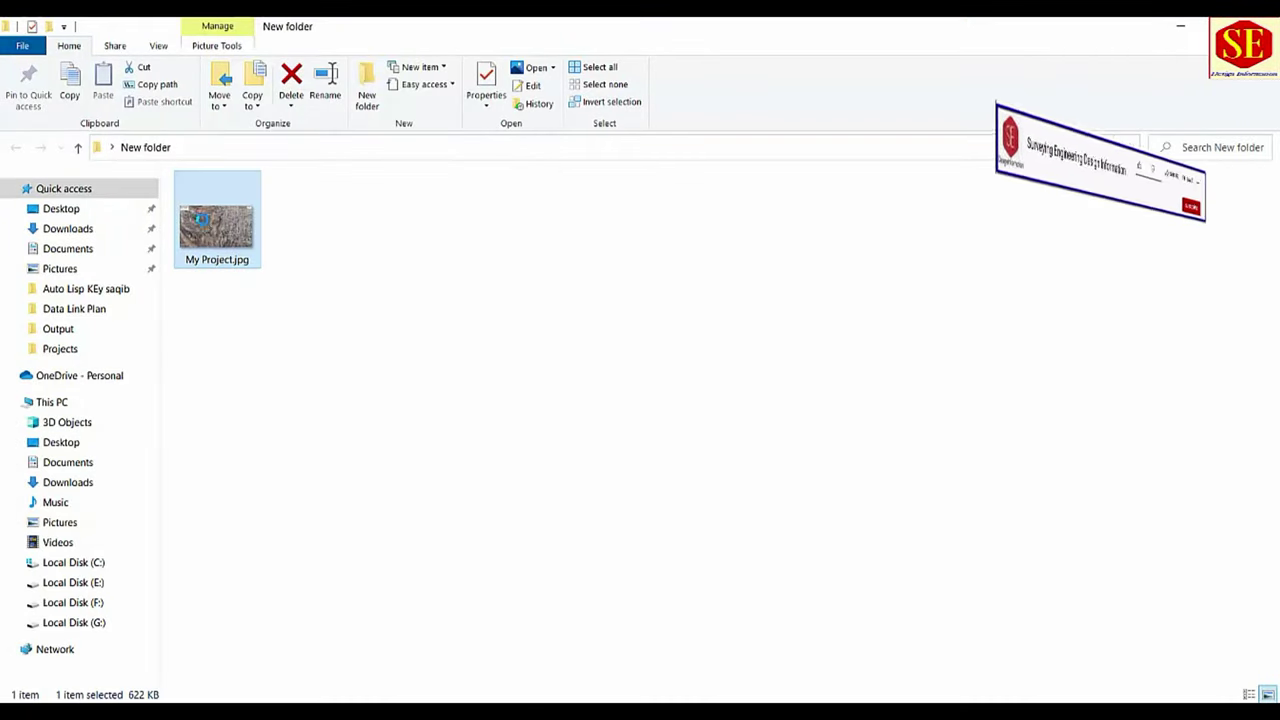
right_click(202, 220)
left_click(514, 302)
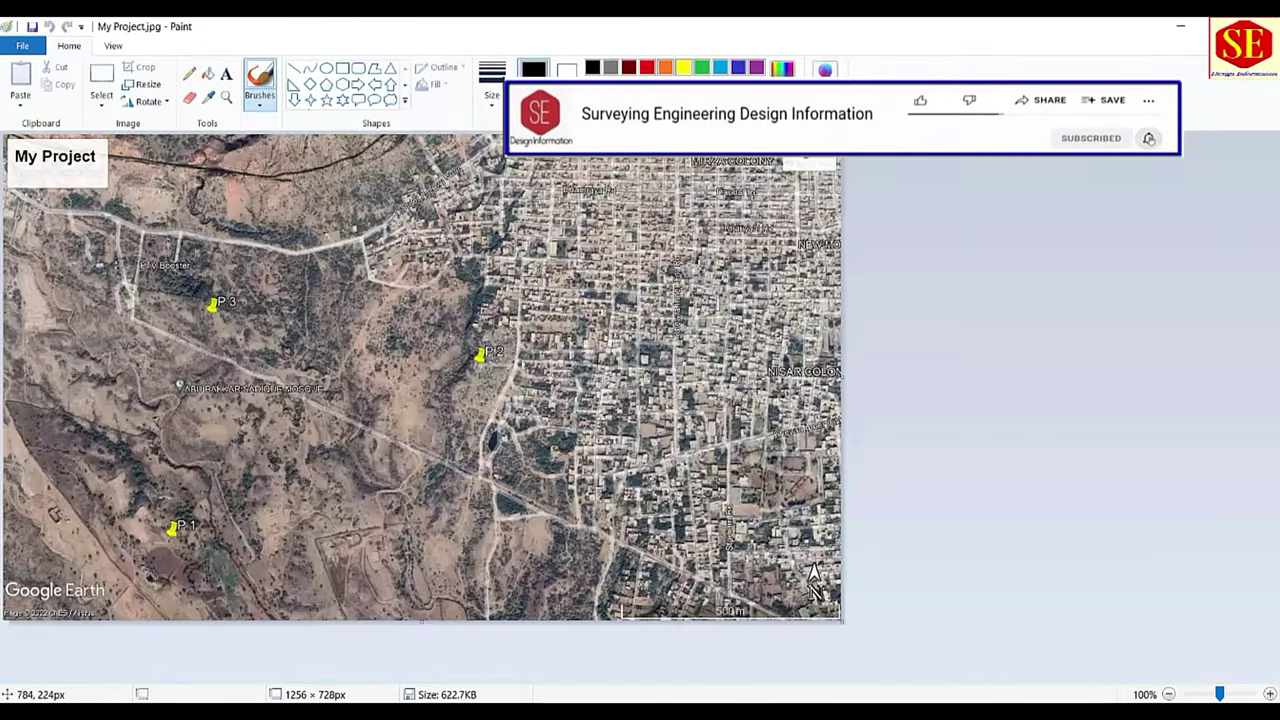
Cut out the rectangular area of the satellite image around P1, P2 and P3
left_click(101, 80)
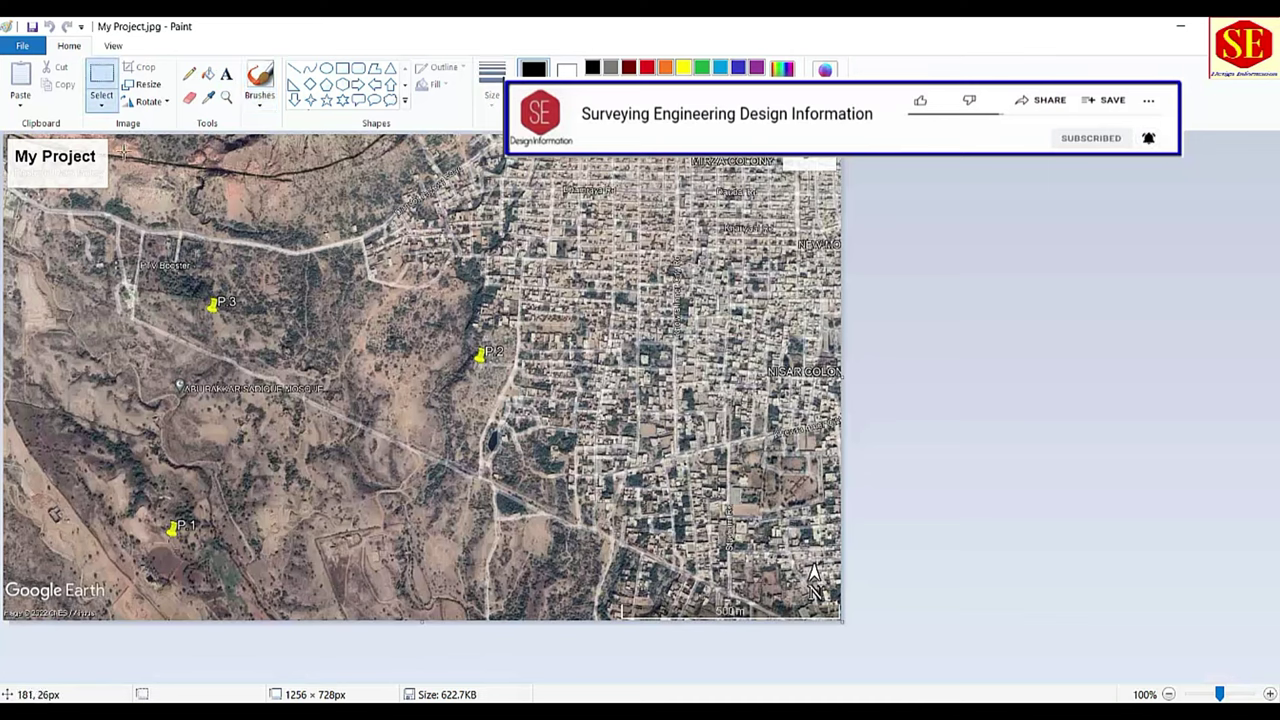
left_click_drag(125, 153, 589, 560)
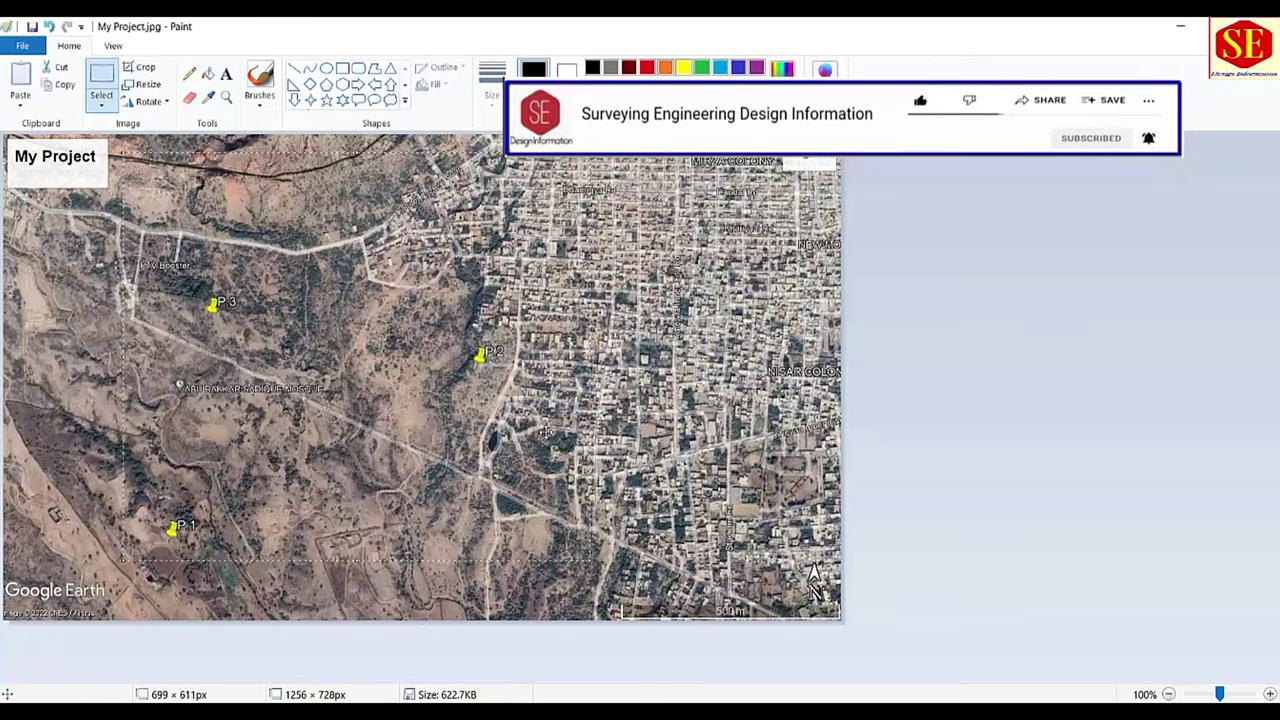
right_click(390, 231)
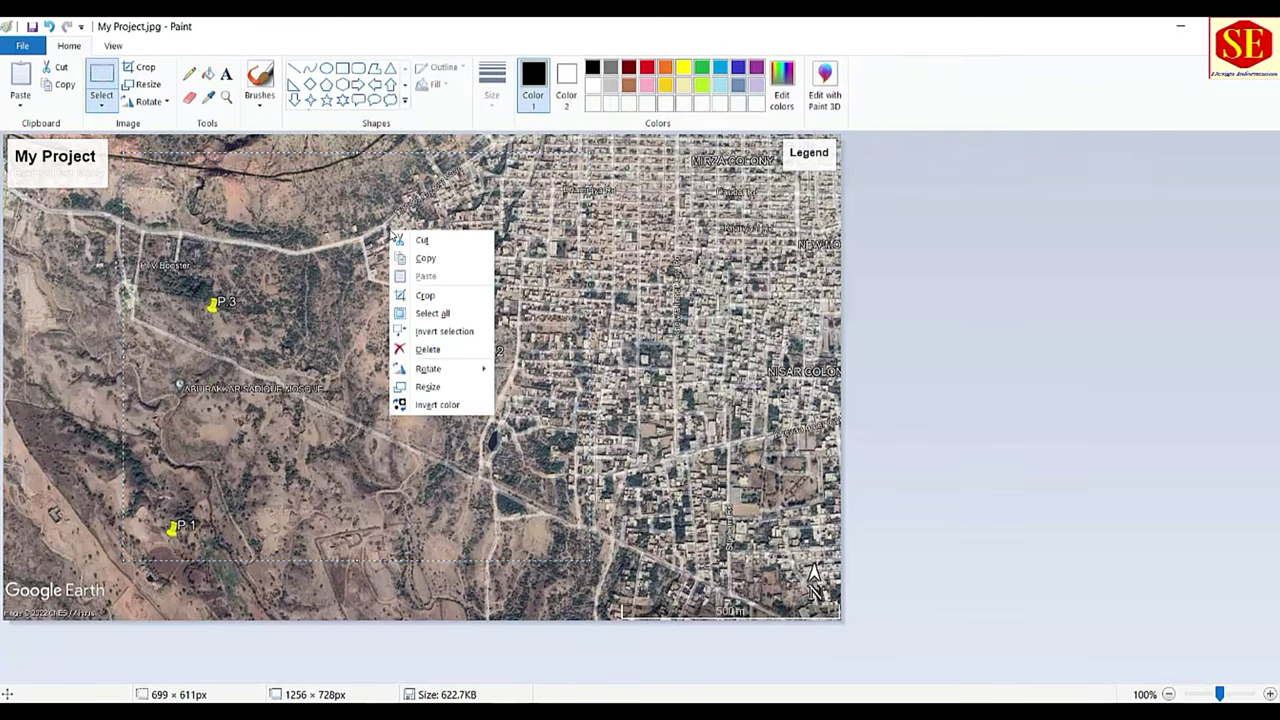
left_click(421, 240)
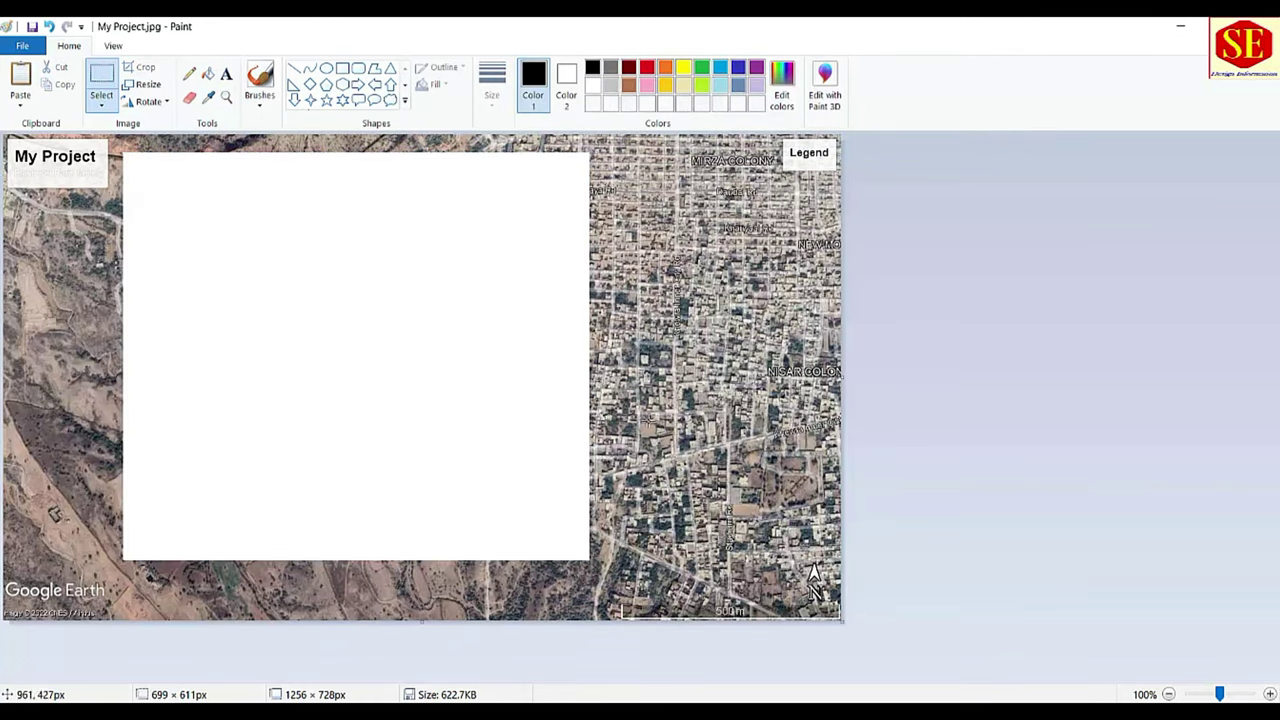
Start a new image without saving My Project.jpg and paste the cut area into it
left_click(22, 46)
left_click(45, 85)
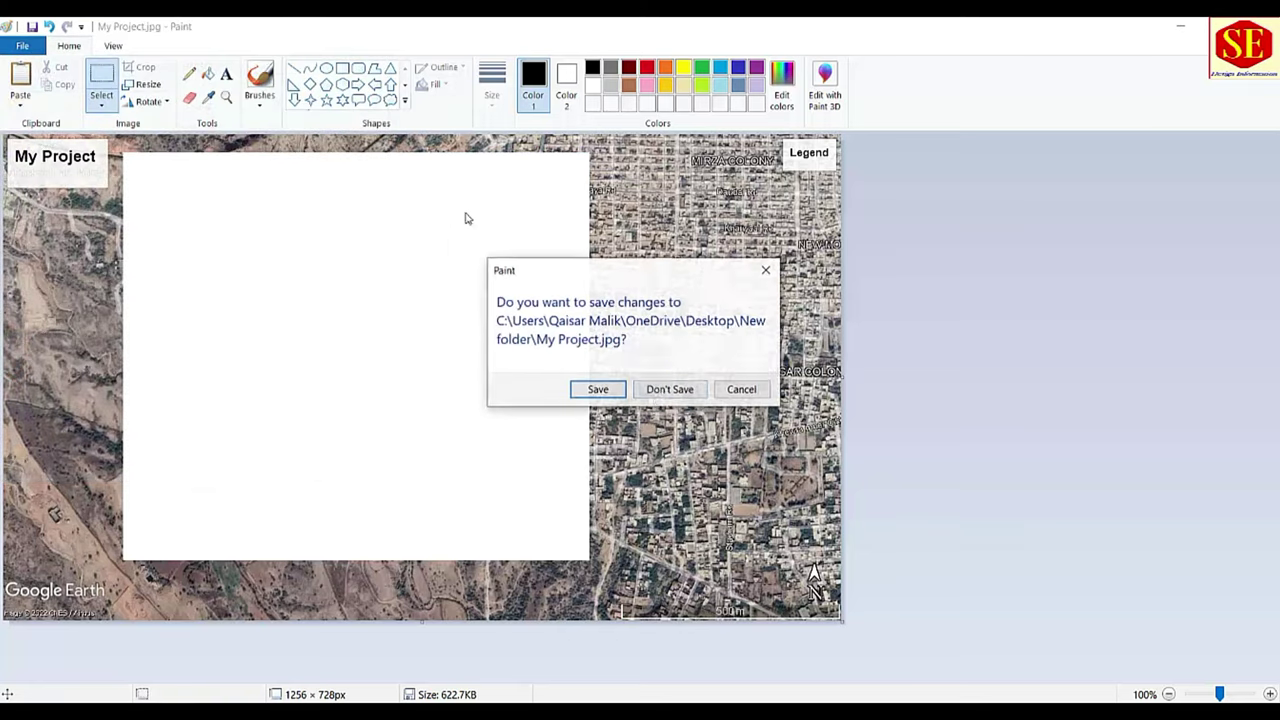
left_click(660, 390)
scroll(471, 263, "down", 2, "ctrl")
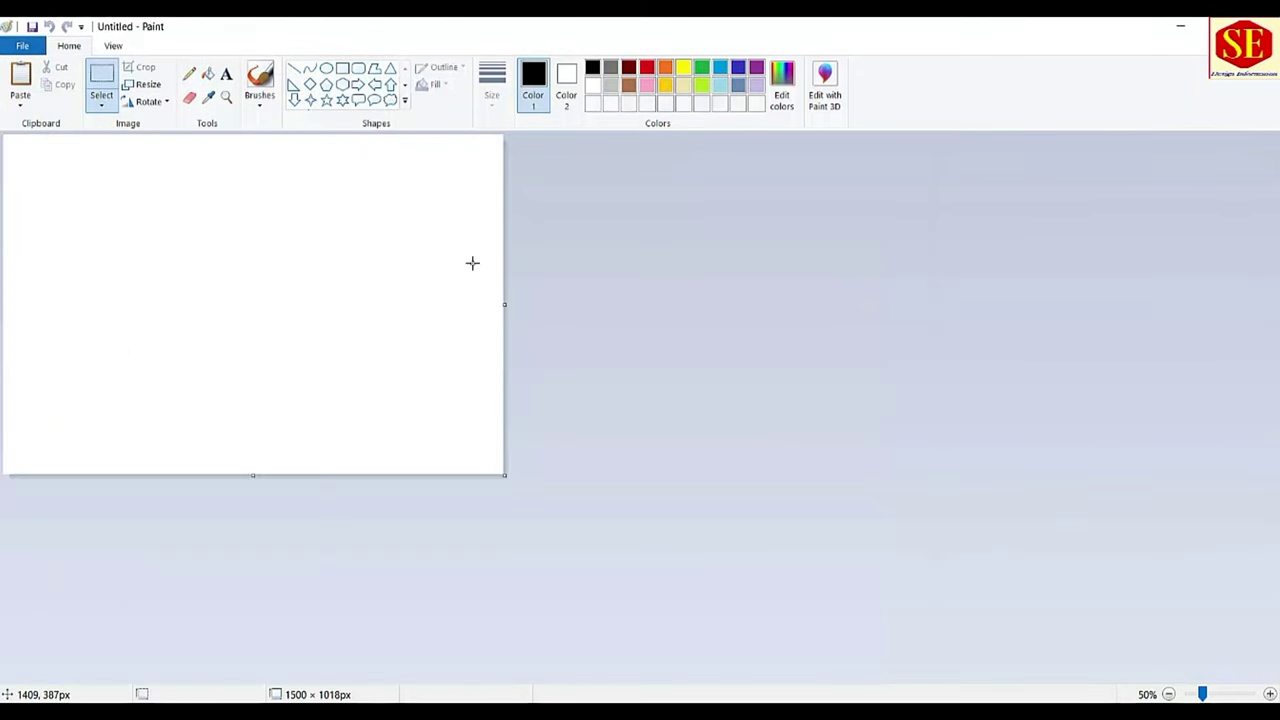
key("ctrl+v")
left_click(202, 347)
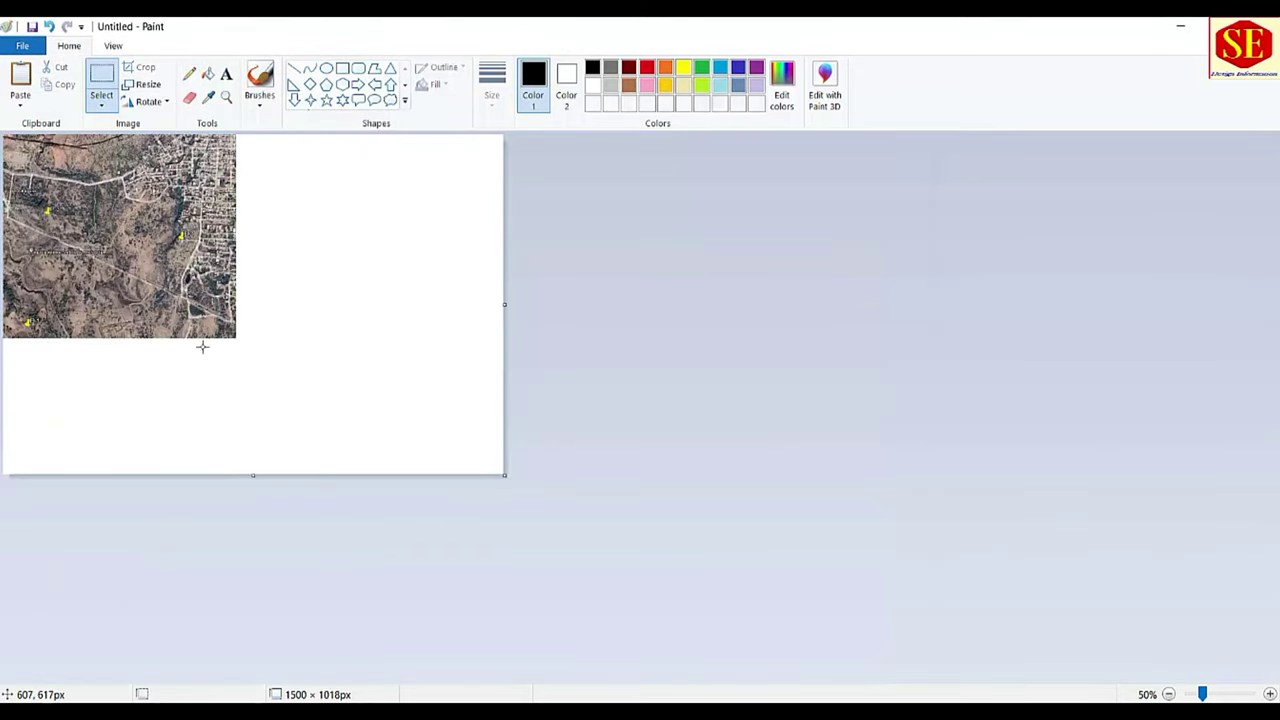
Trim the canvas edges to fit the pasted image at 686 × 608 pixels
left_click_drag(256, 474, 289, 343)
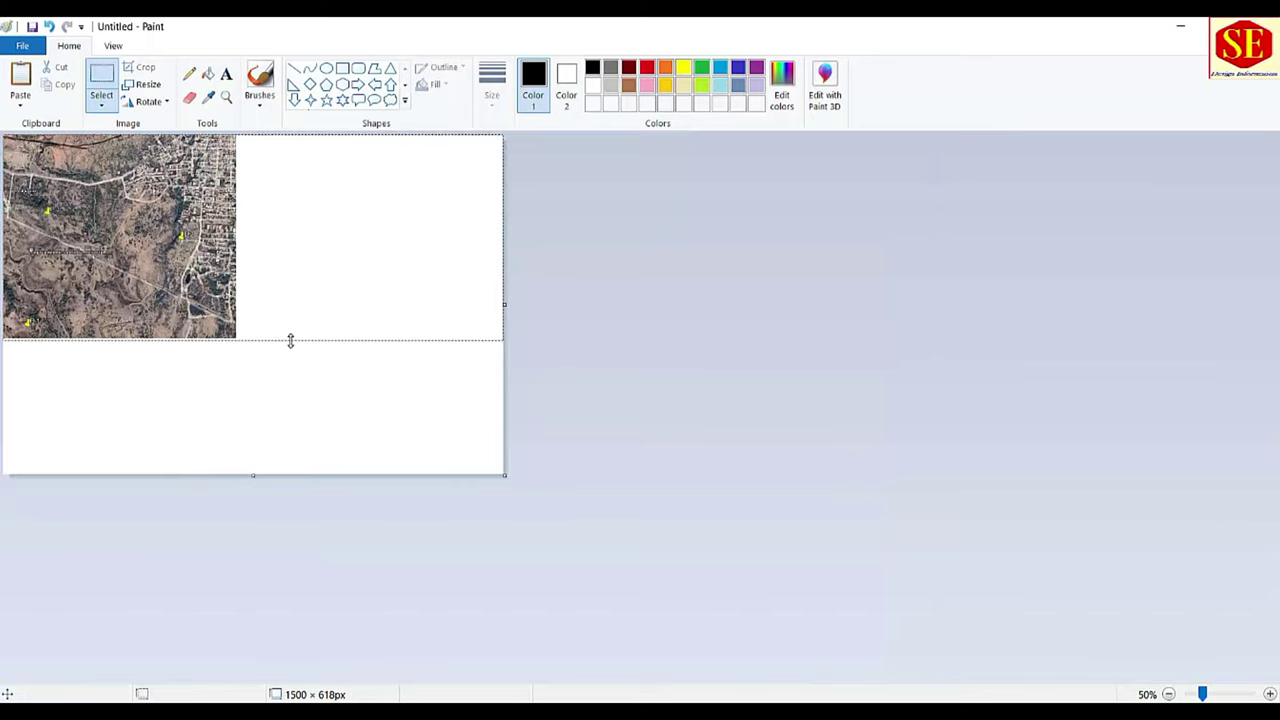
left_click_drag(506, 239, 237, 267)
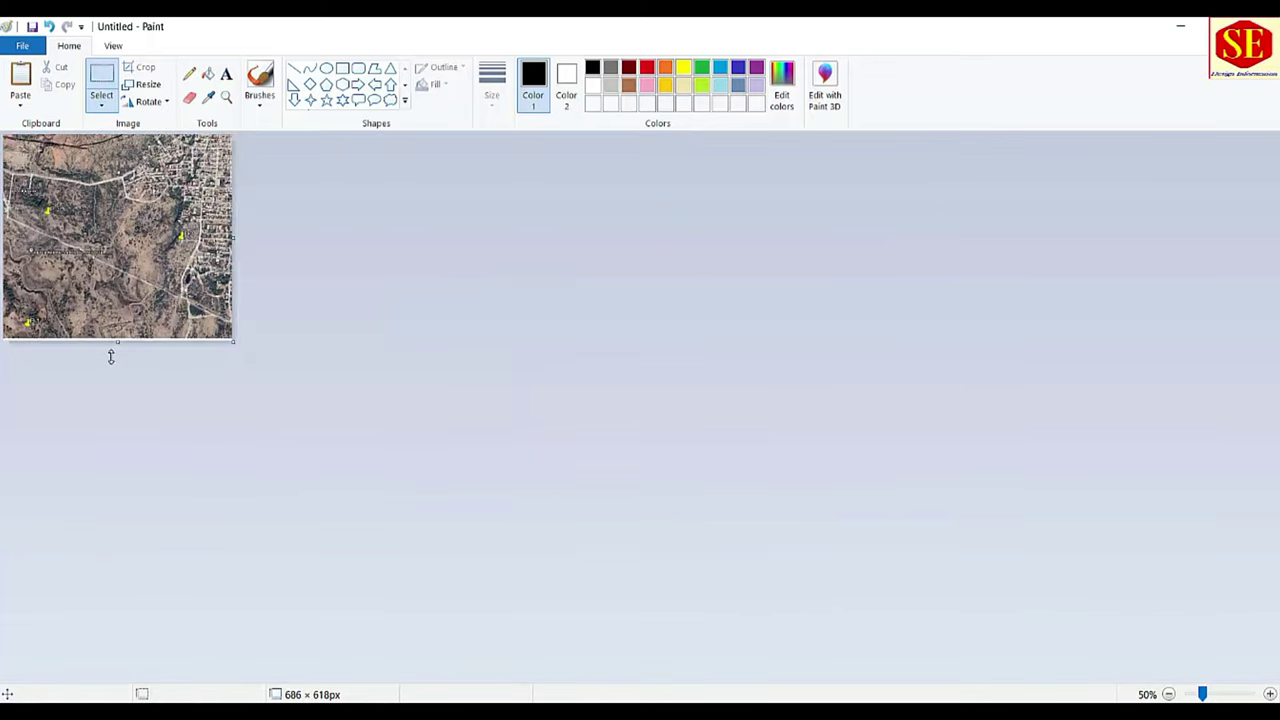
scroll(39, 368, "up", 1, "ctrl")
left_click_drag(231, 544, 233, 541)
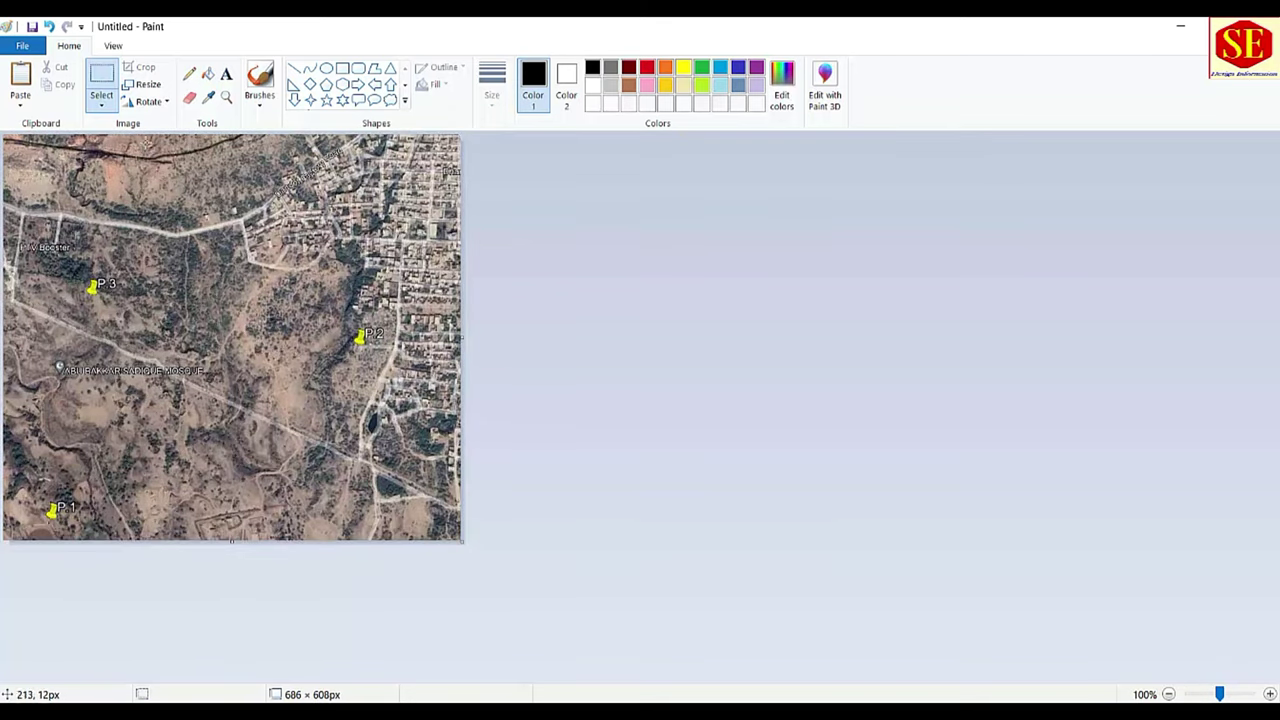
Save the trimmed image as JPEG 'My project .2.jpg' in the New folder
left_click(32, 26)
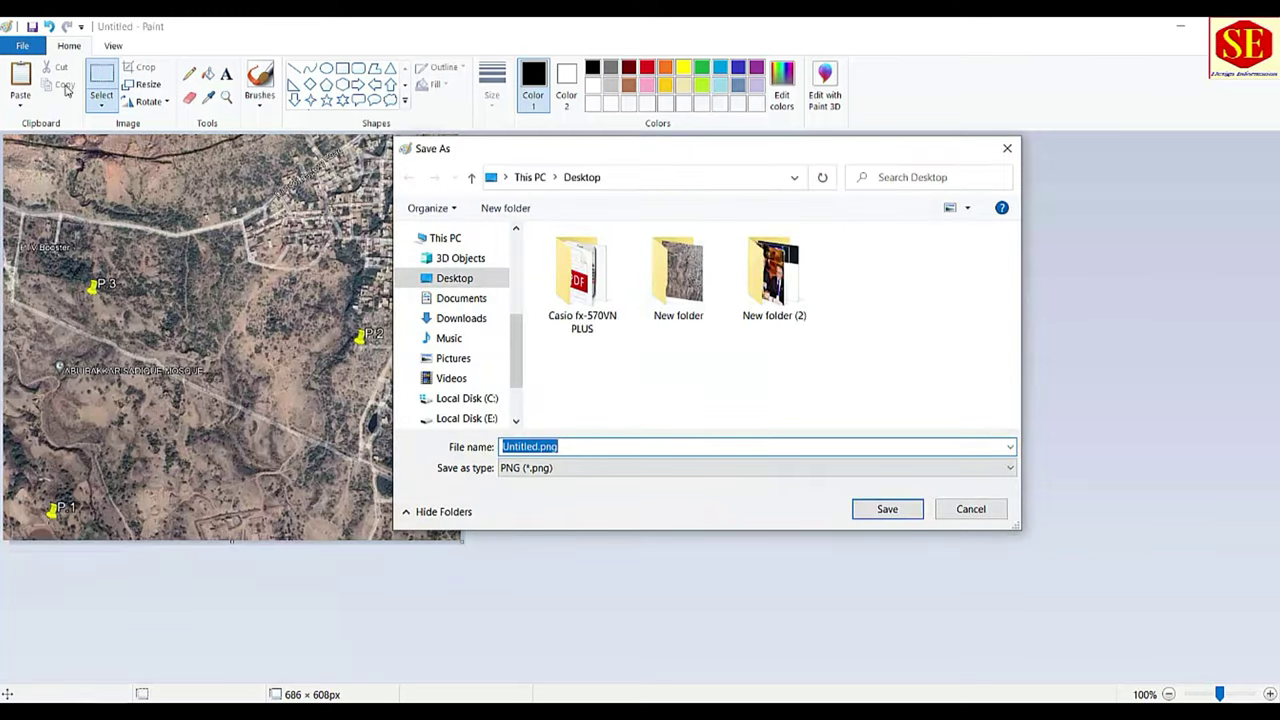
double_click(707, 318)
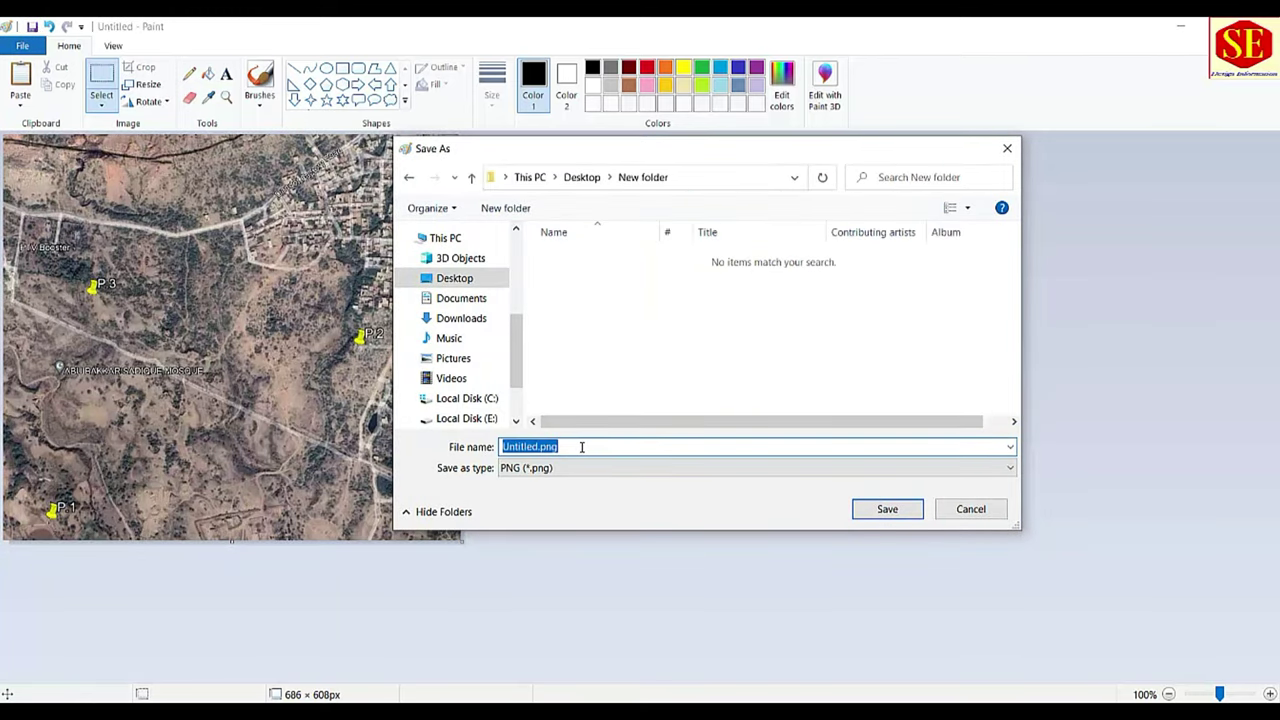
type("My project .2")
left_click(560, 467)
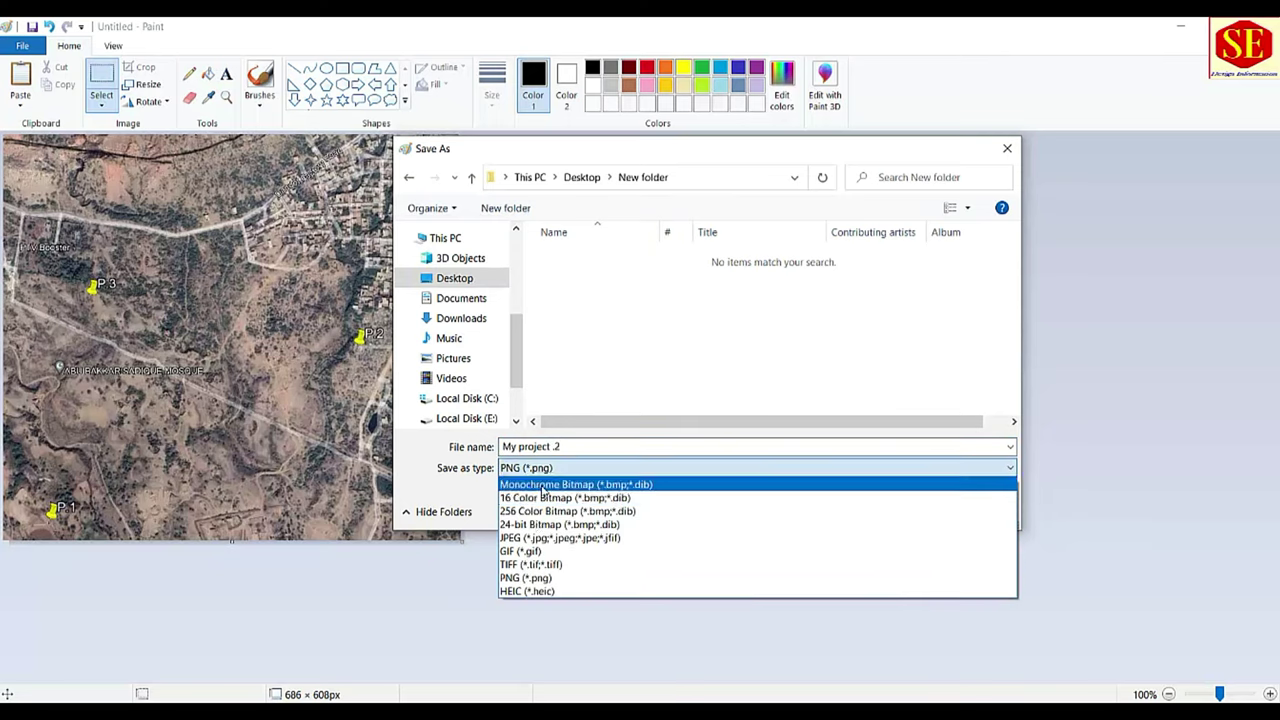
left_click(530, 577)
left_click(580, 467)
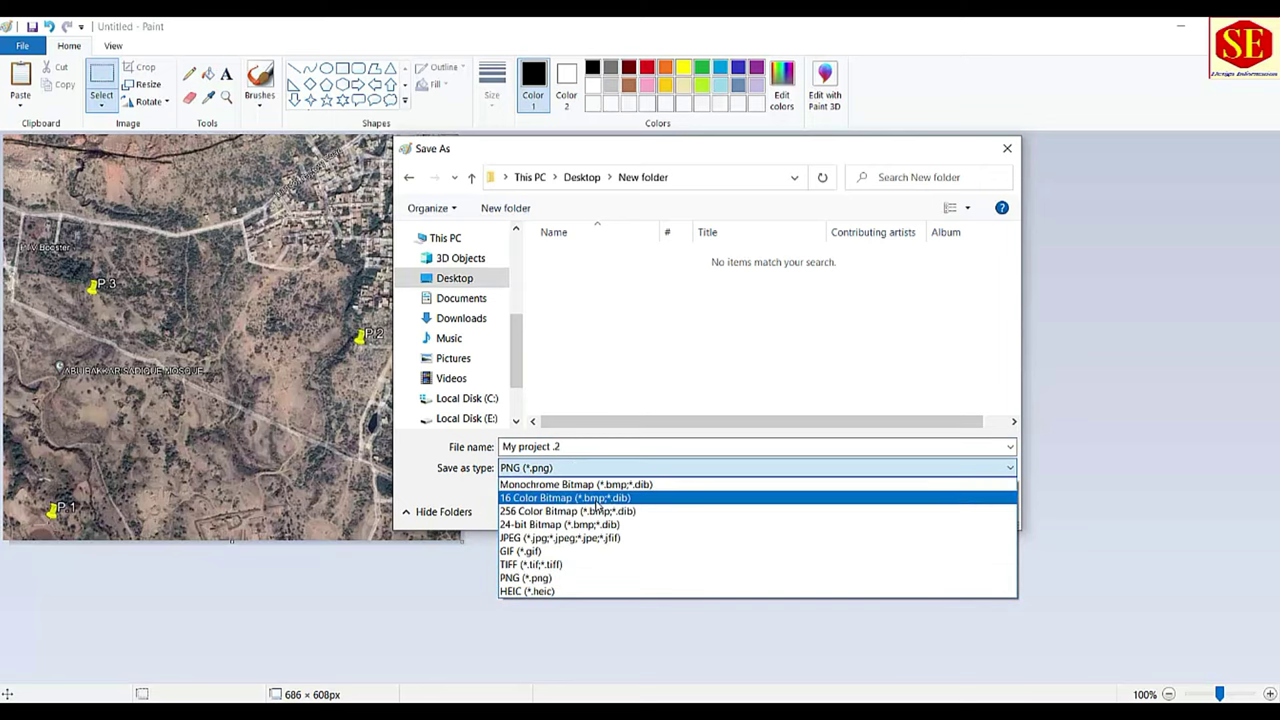
left_click(538, 541)
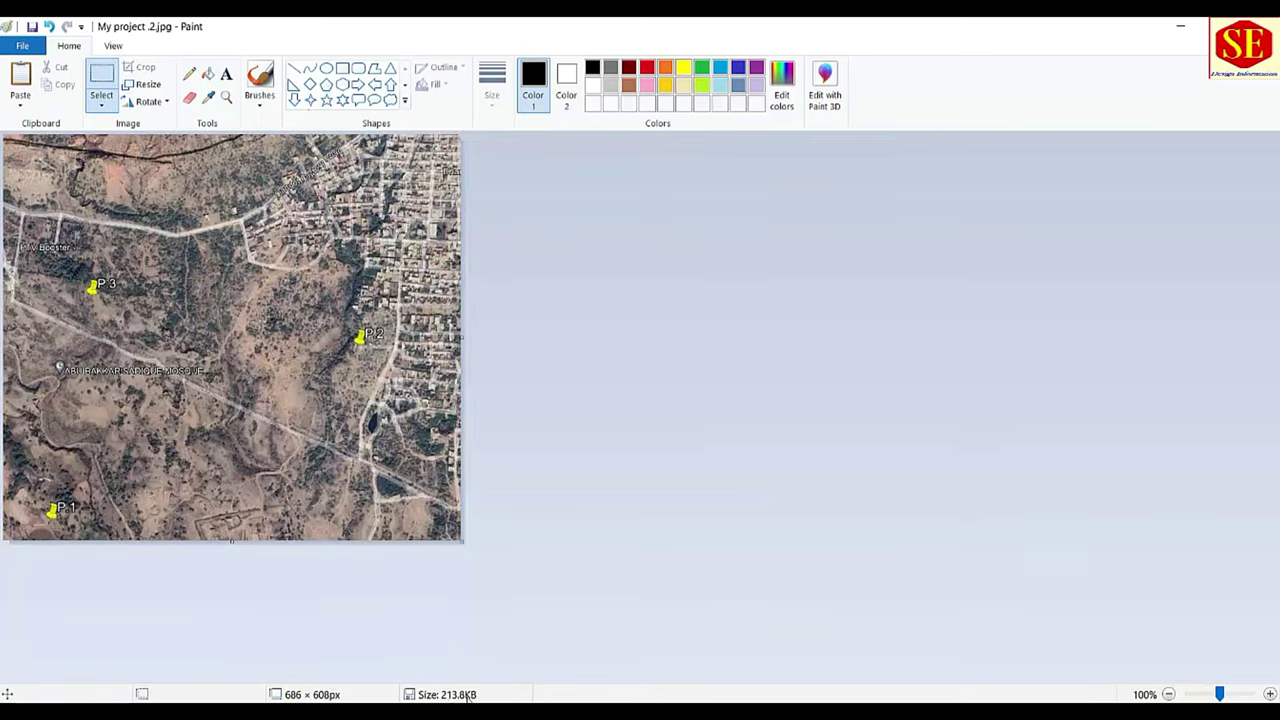
Resize the image to 2510 × 2224 pixels and save it
left_click(148, 86)
type("2510")
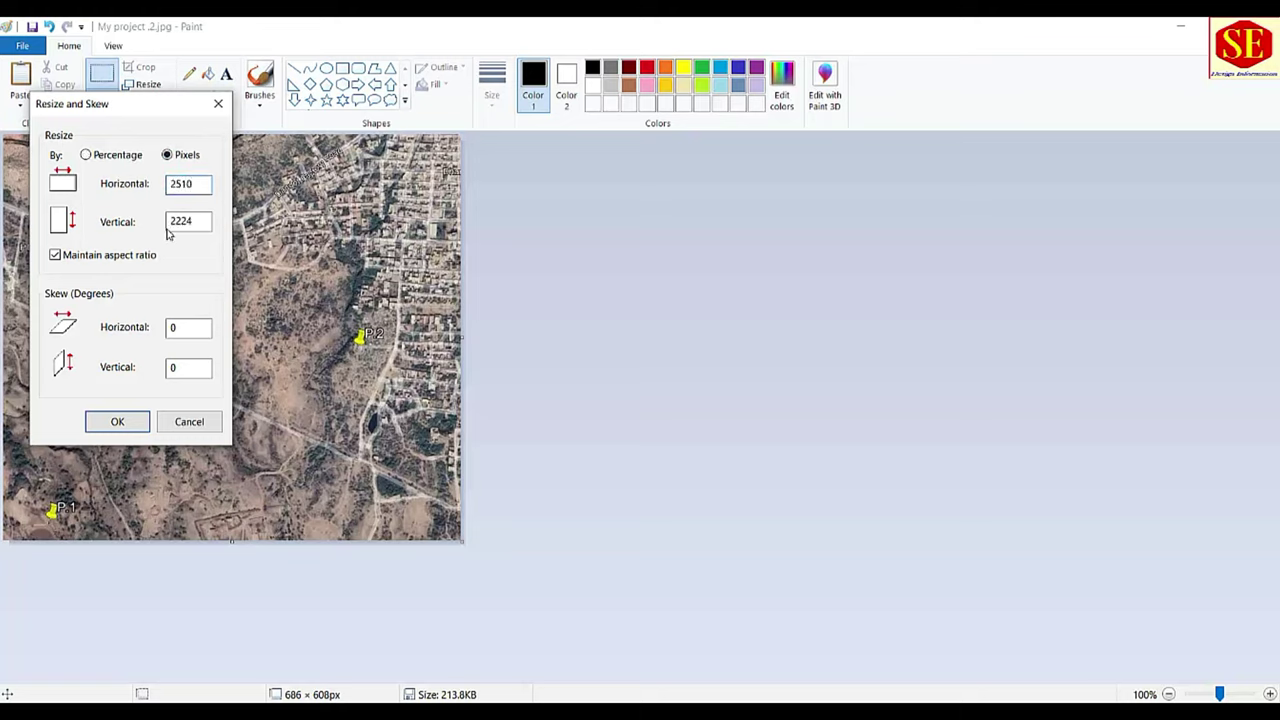
left_click(145, 428)
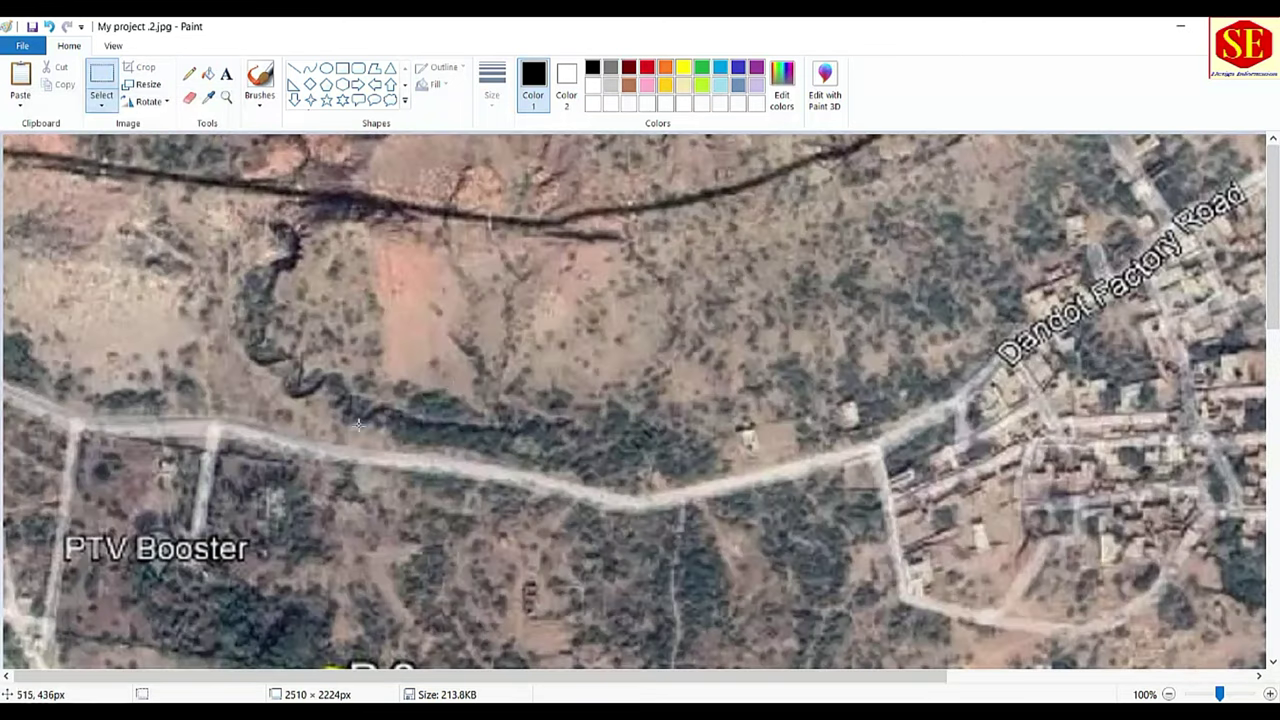
scroll(495, 376, "down", 2, "ctrl")
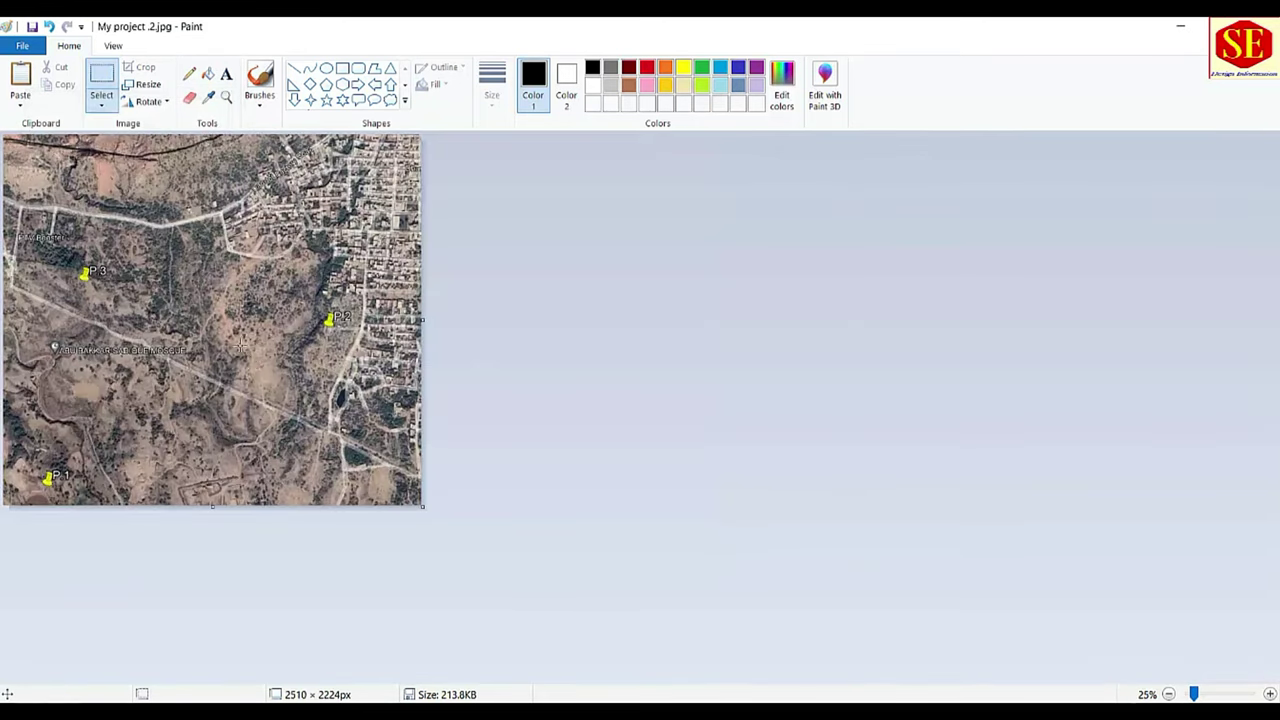
scroll(490, 340, "up", 1, "ctrl")
scroll(490, 340, "down", 1, "ctrl")
left_click(32, 27)
Resize the image in pixels to 4500 × 3987 with aspect ratio maintained
left_click(142, 84)
left_click(186, 155)
type("4500")
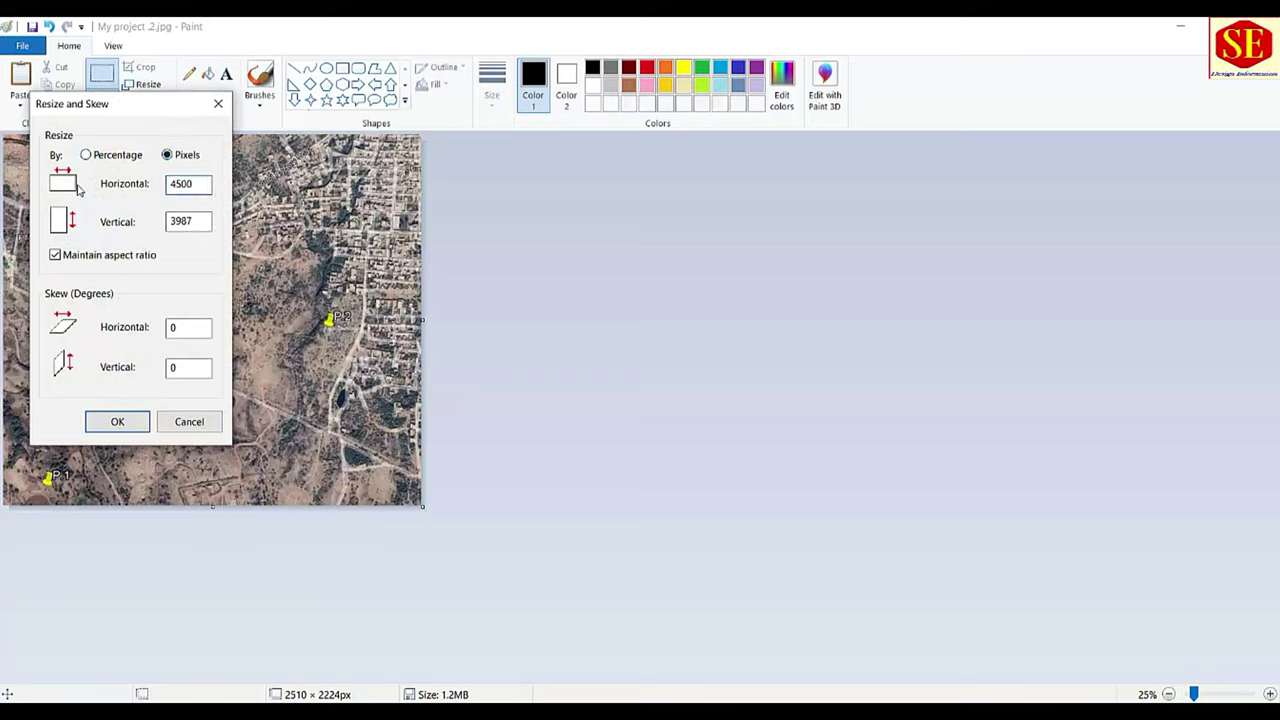
left_click(128, 425)
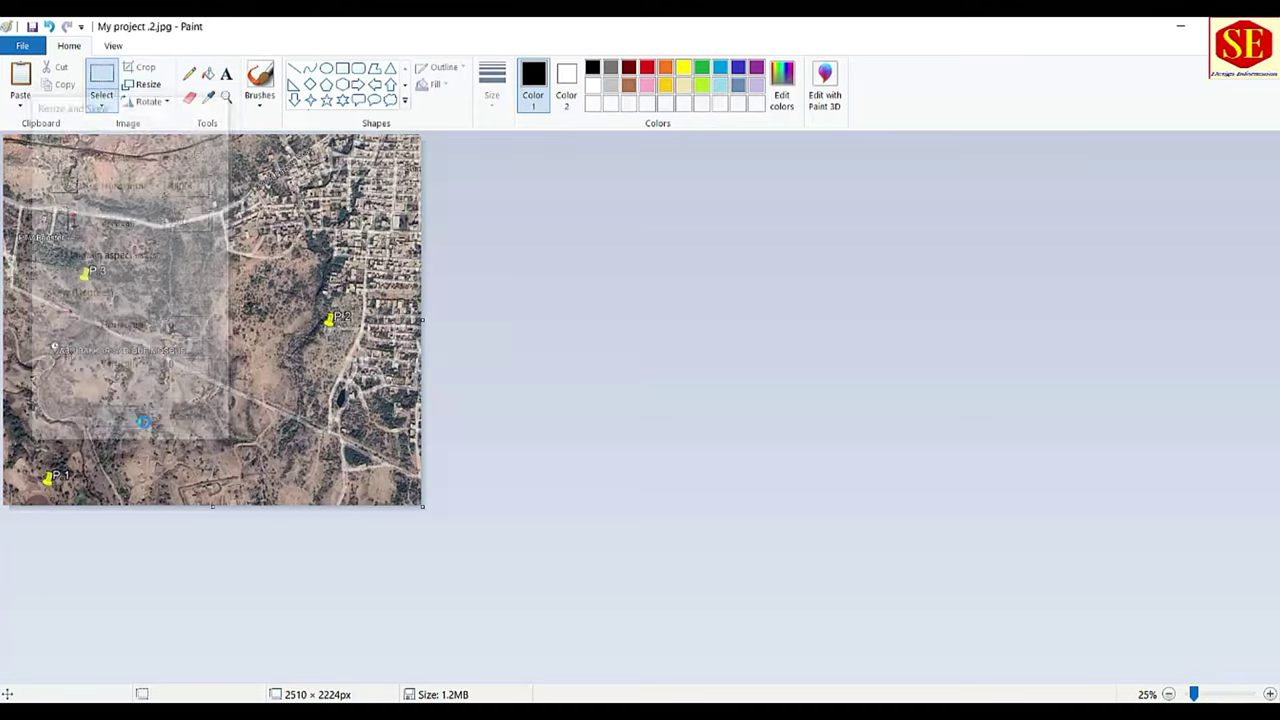
scroll(443, 342, "down", 1, "ctrl")
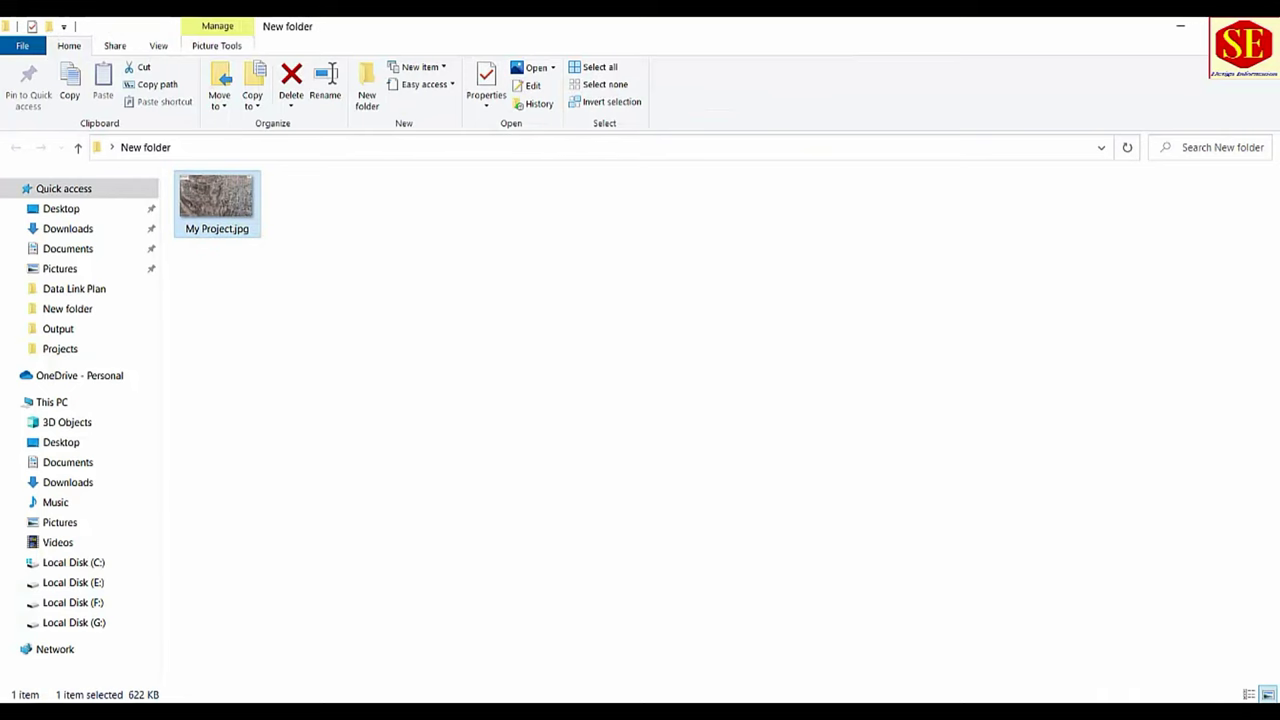
Refresh the New folder and compare the resized image's 2.67 MB size with My Project.jpg
right_click(428, 316)
left_click(472, 409)
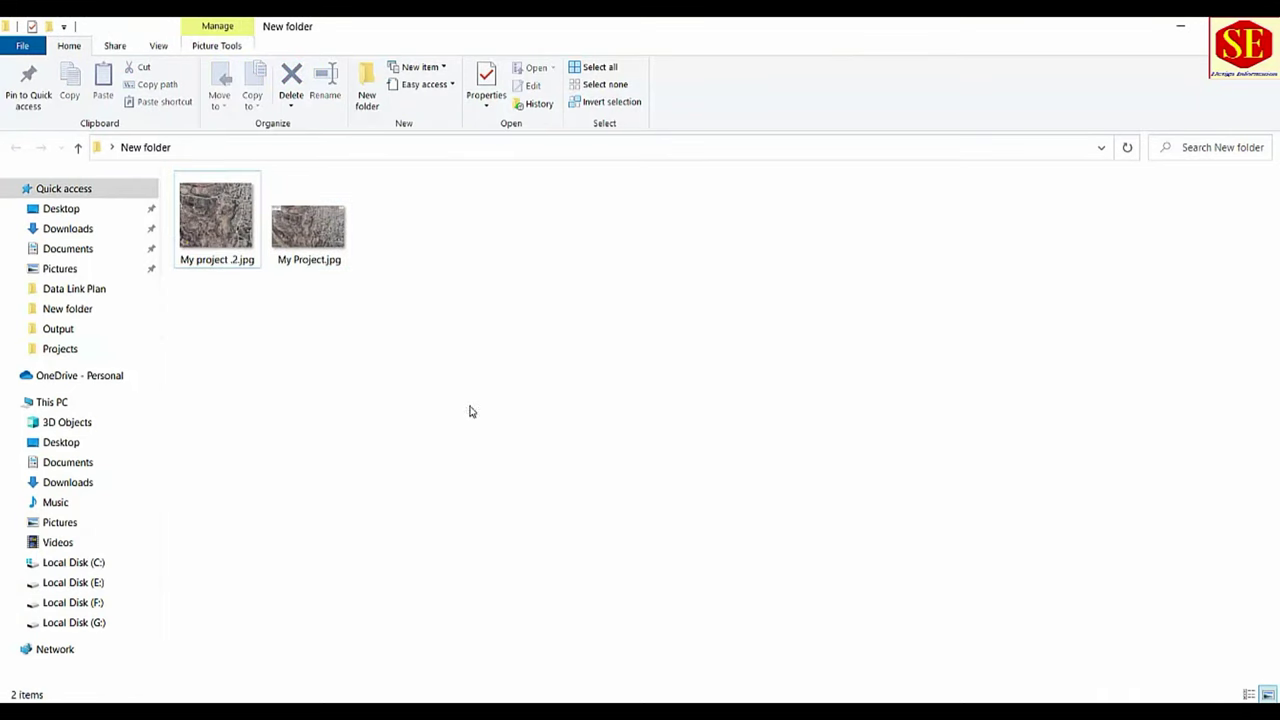
left_click(311, 231)
left_click(210, 263)
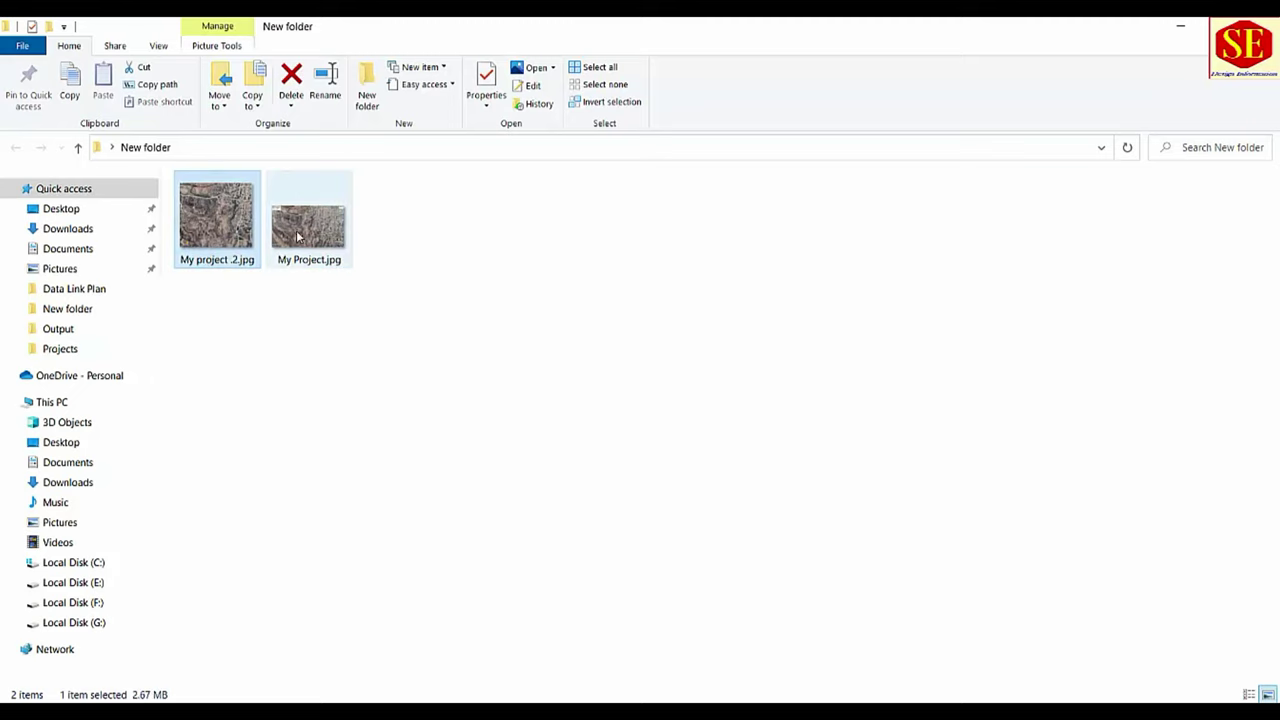
left_click(301, 237)
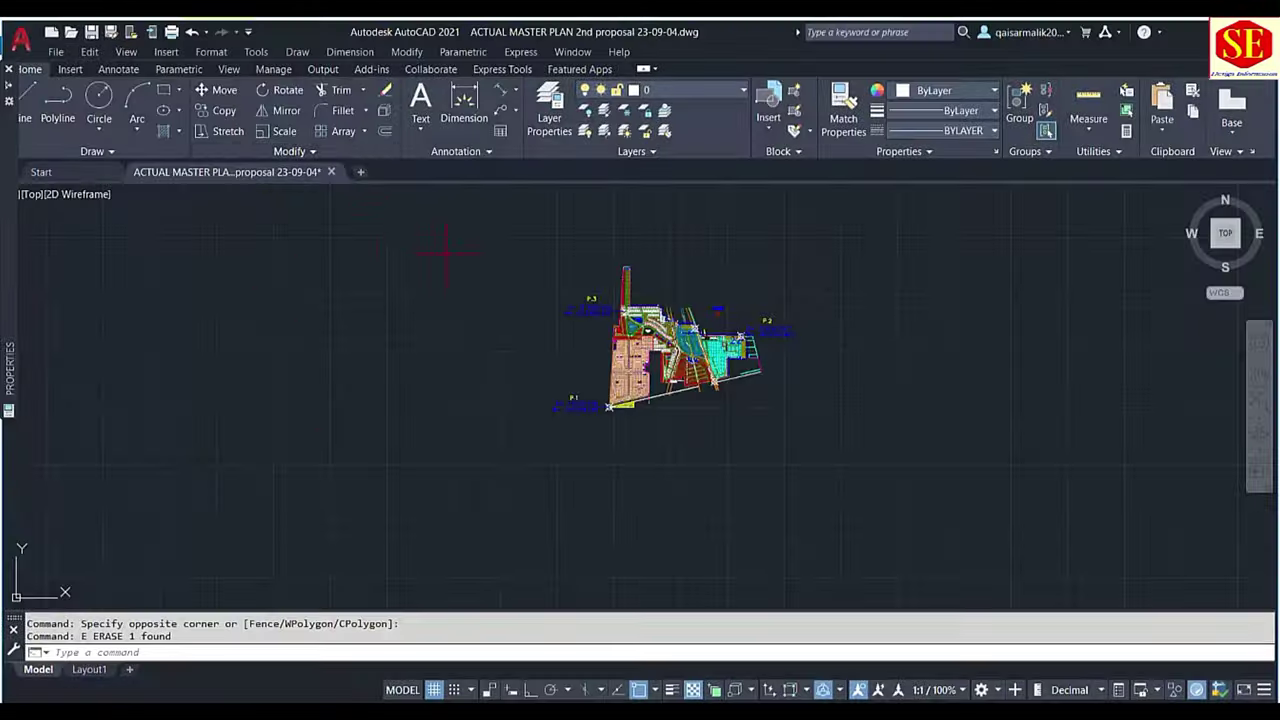
Attach My project .2.jpg as a raster image reference to the right of the master plan
left_click(166, 51)
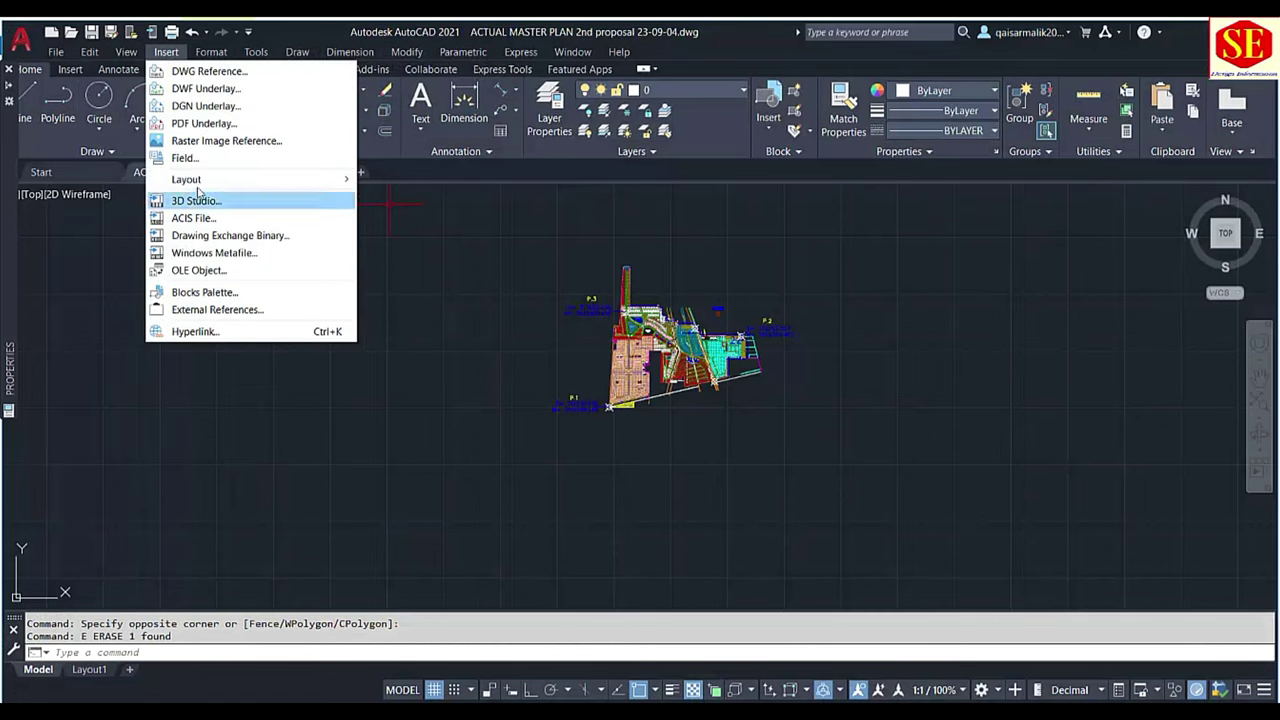
left_click(205, 141)
left_click(477, 286)
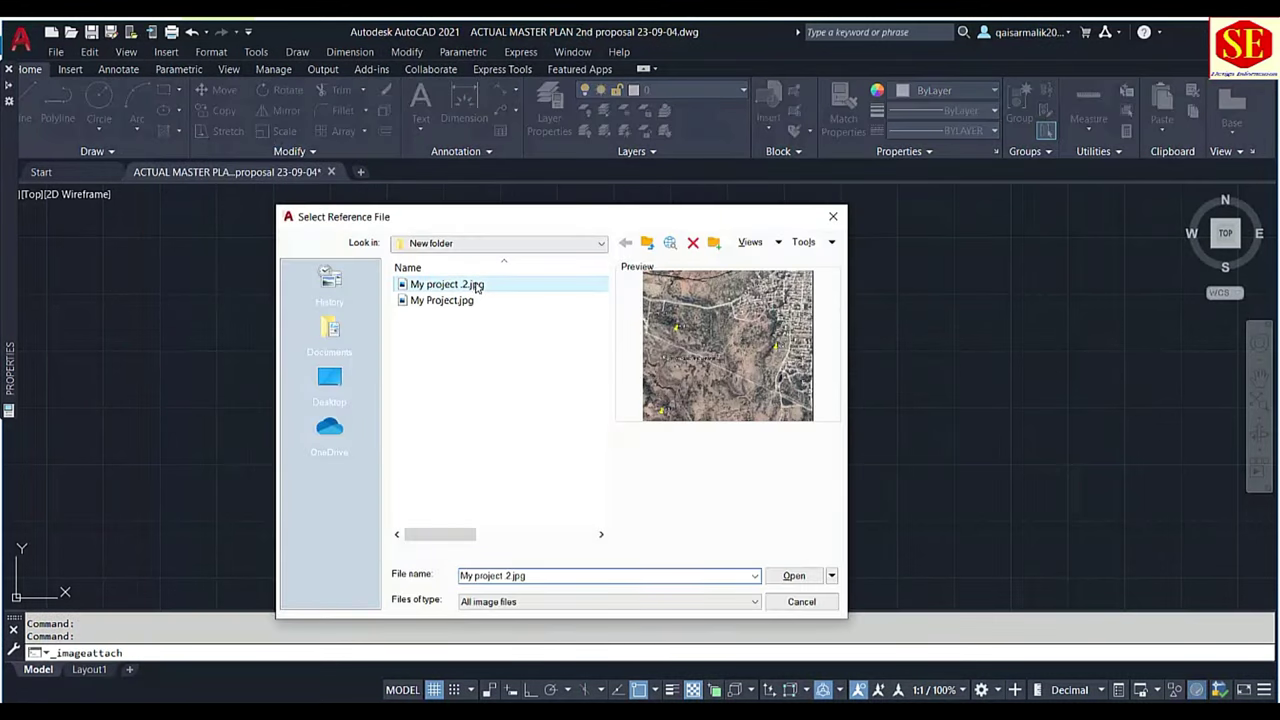
left_click(794, 575)
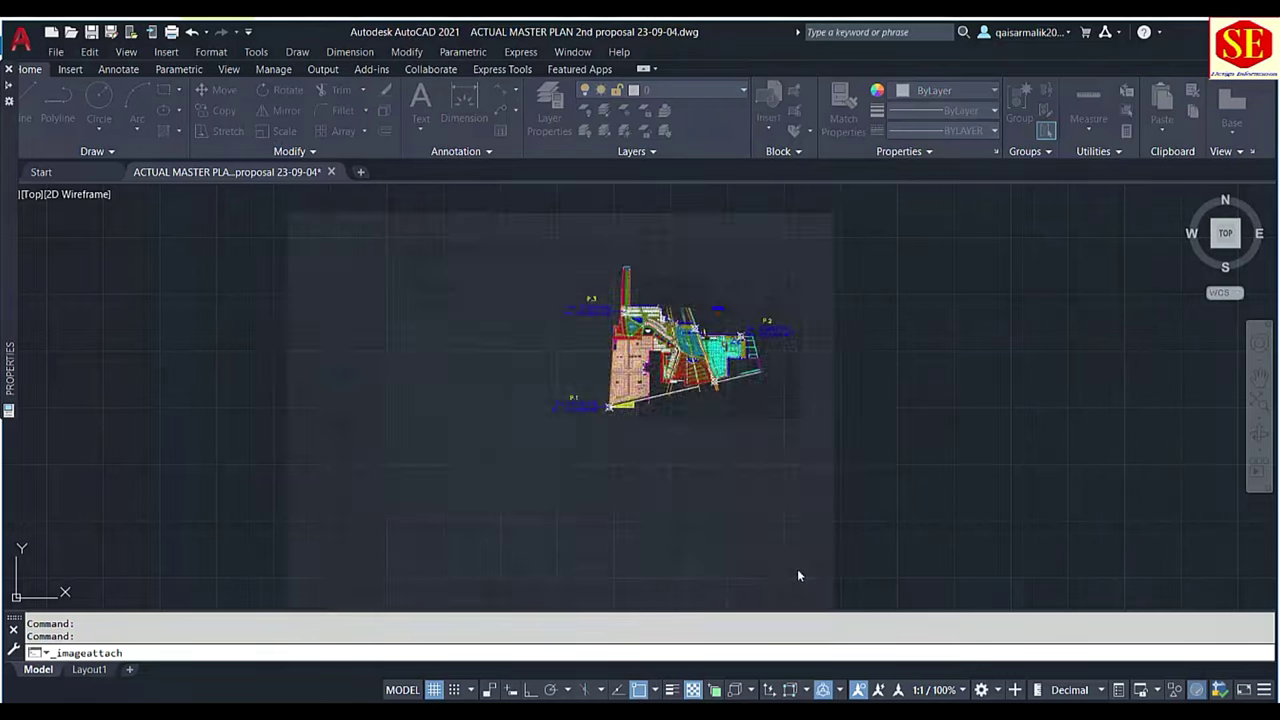
left_click(655, 490)
left_click(835, 406)
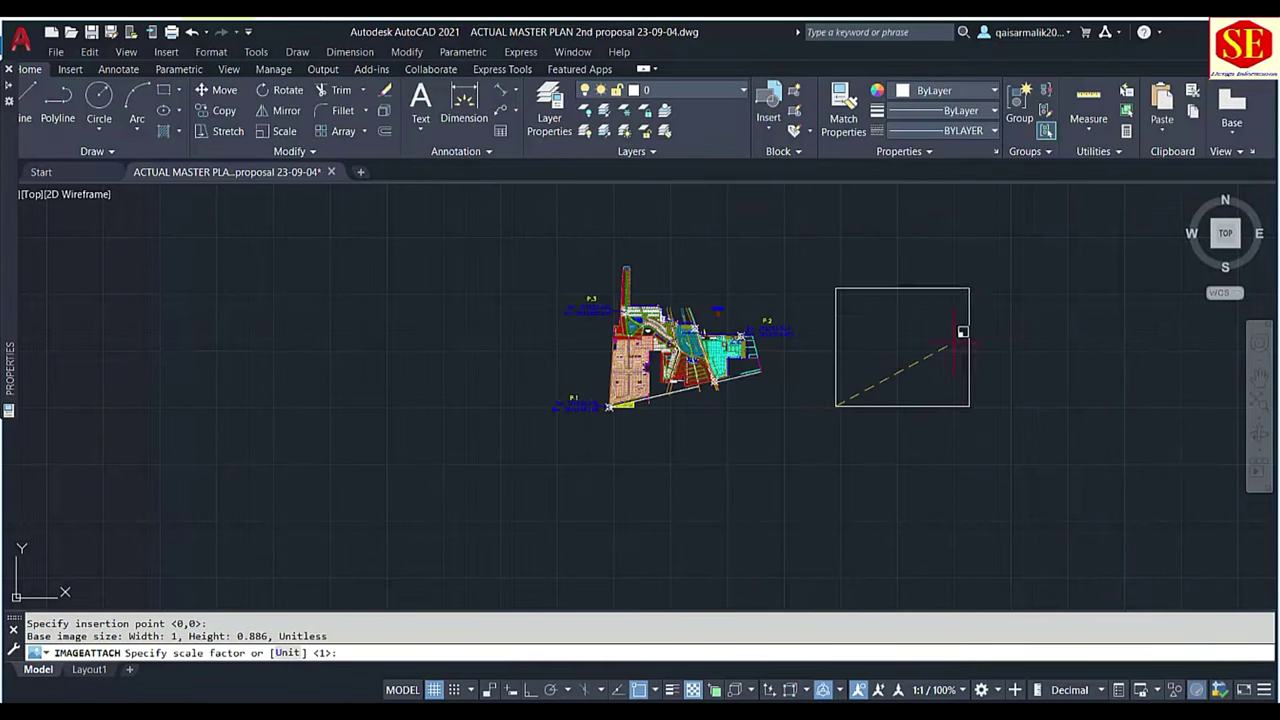
scroll(1027, 313, "up", 2)
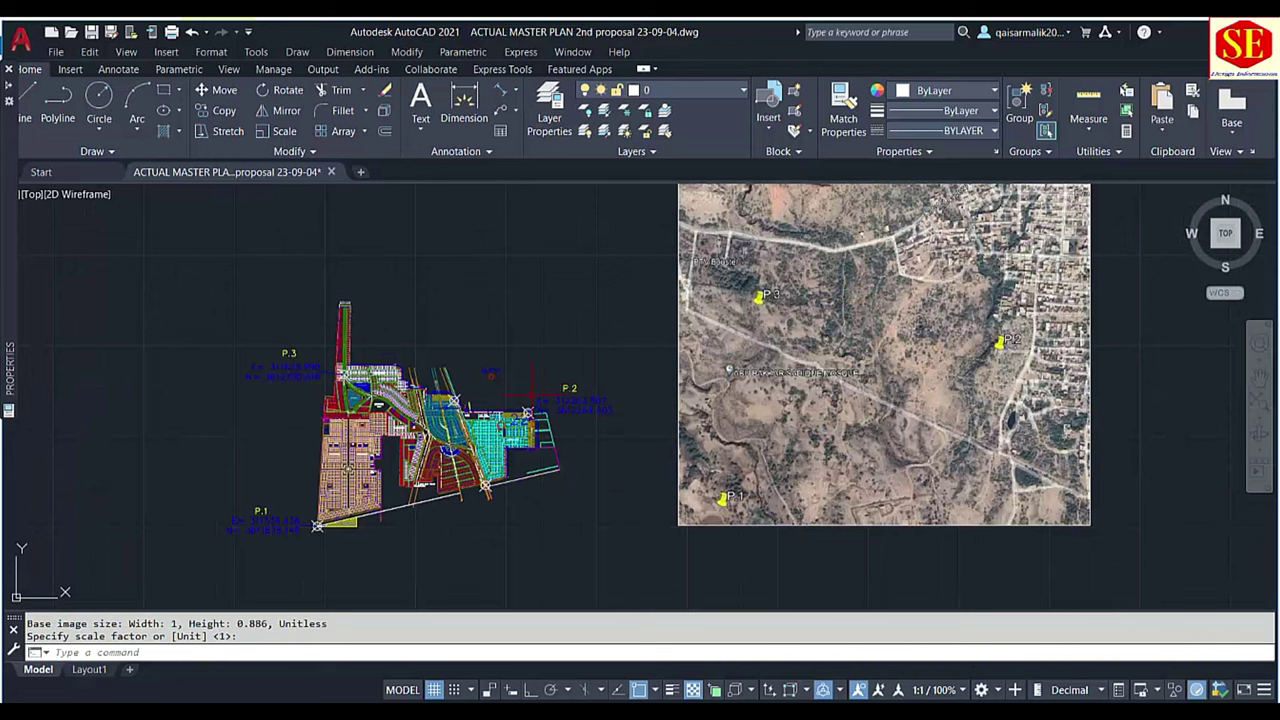
Start ALIGN with the AL alias and select the satellite image to align
type("AL")
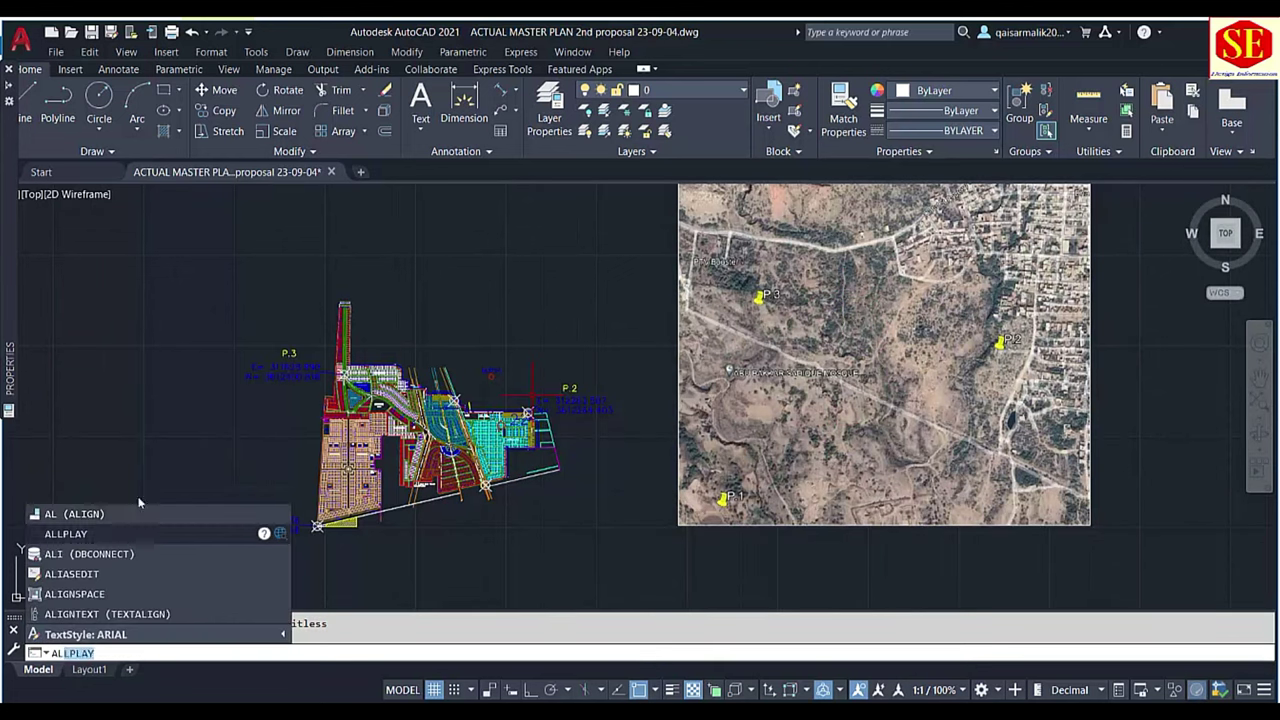
key("Return")
left_click(735, 527)
left_click(667, 449)
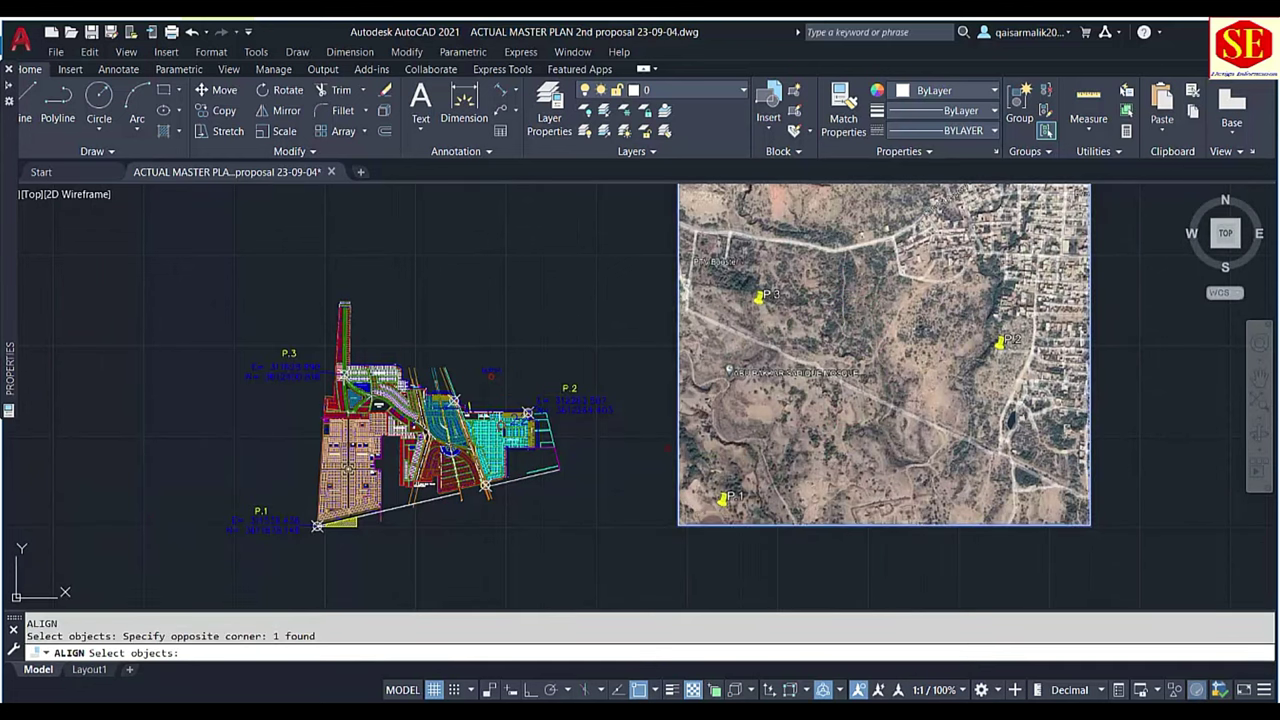
key("Return")
Match the image's P.1 marker to the plan's P.1 point
scroll(724, 508, "up", 5)
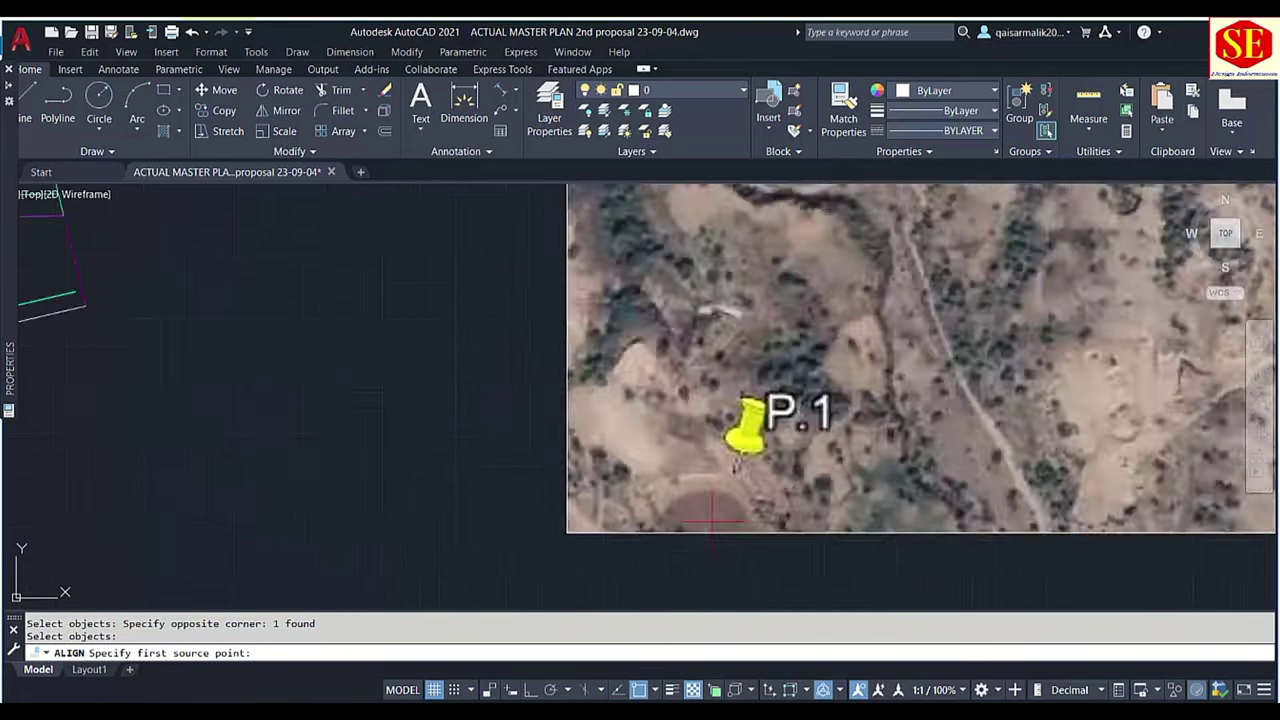
scroll(743, 435, "up", 1)
left_click(745, 440)
scroll(745, 440, "down", 5)
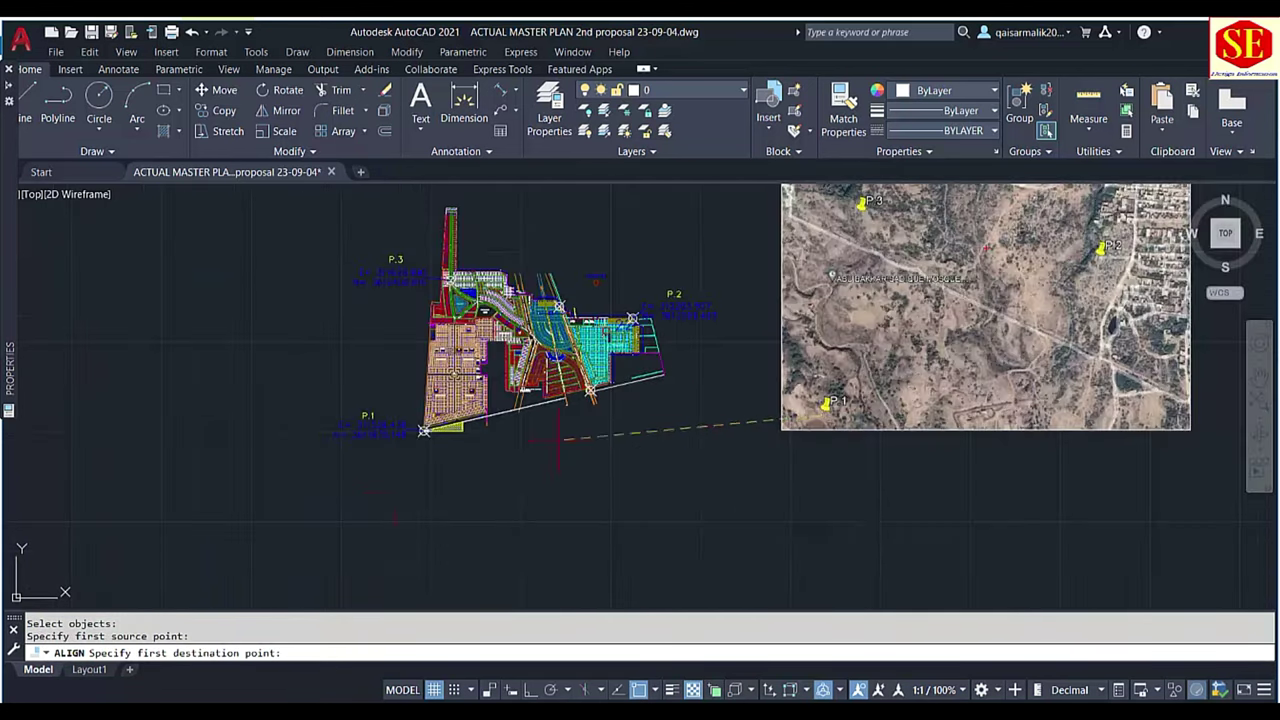
scroll(414, 366, "up", 4)
scroll(374, 352, "up", 4)
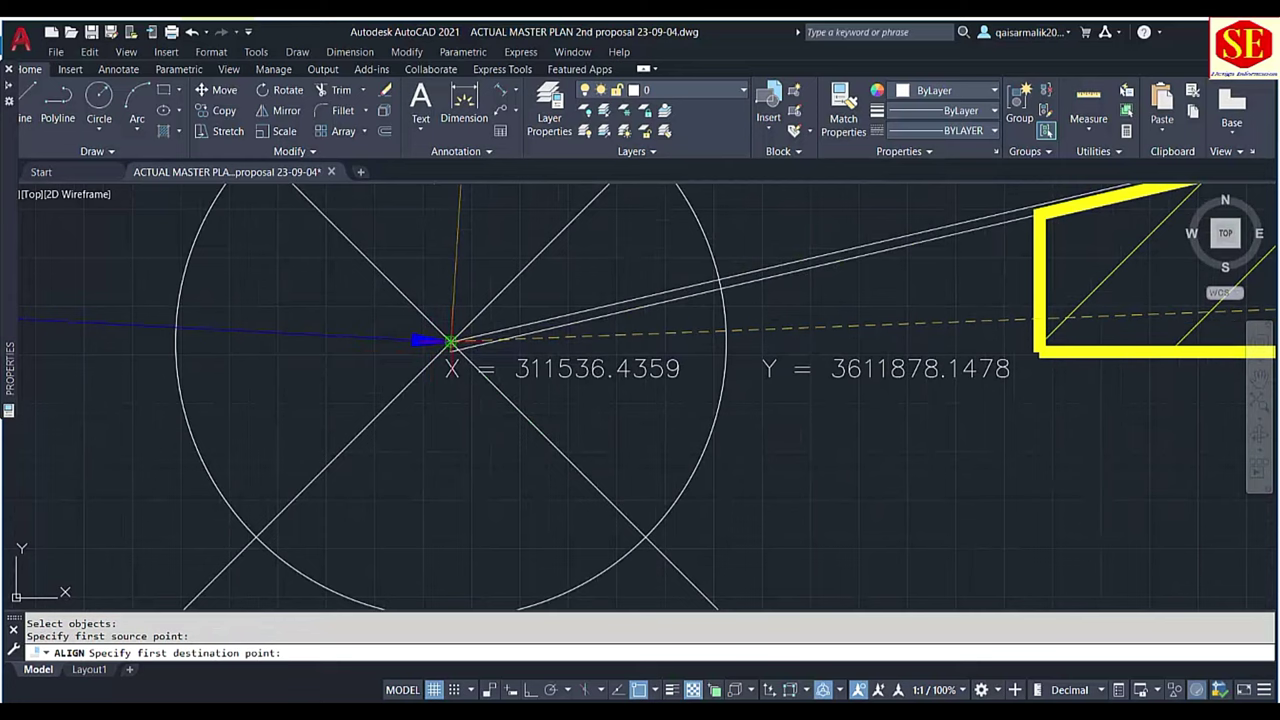
left_click(450, 342)
scroll(343, 425, "down", 3)
scroll(450, 380, "down", 2)
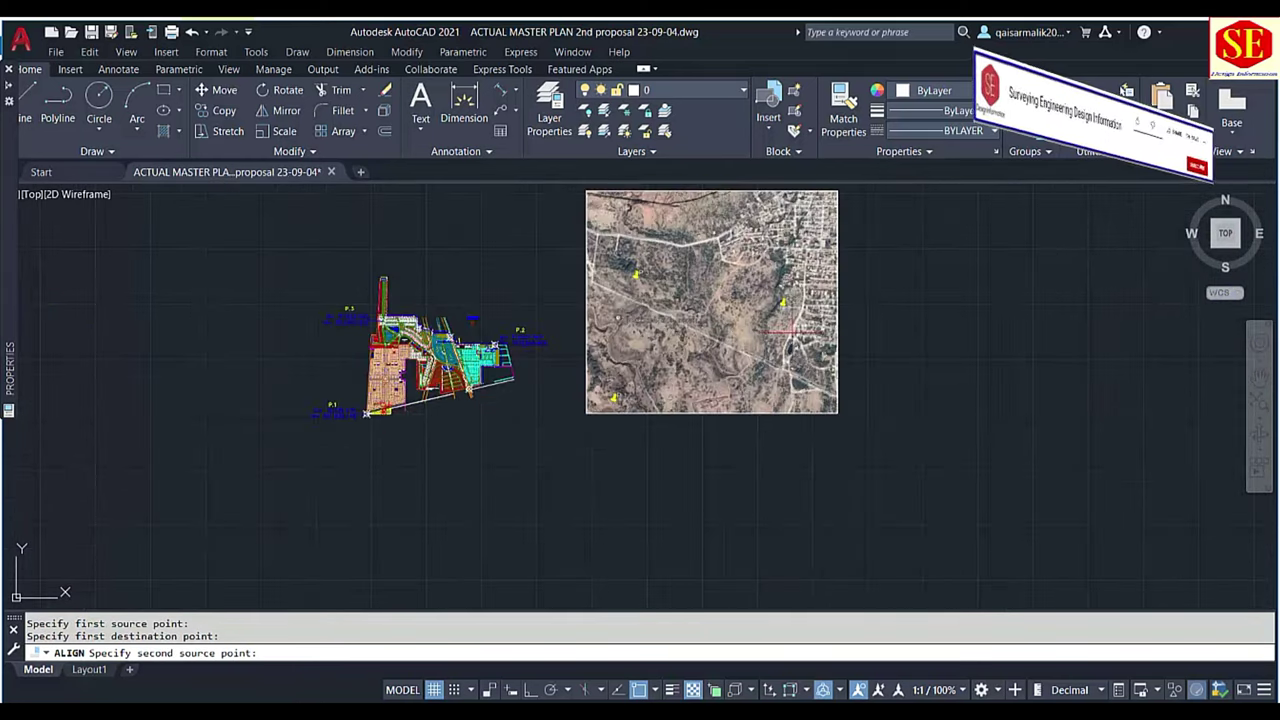
scroll(620, 355, "up", 4)
scroll(620, 355, "up", 3)
scroll(620, 355, "down", 3)
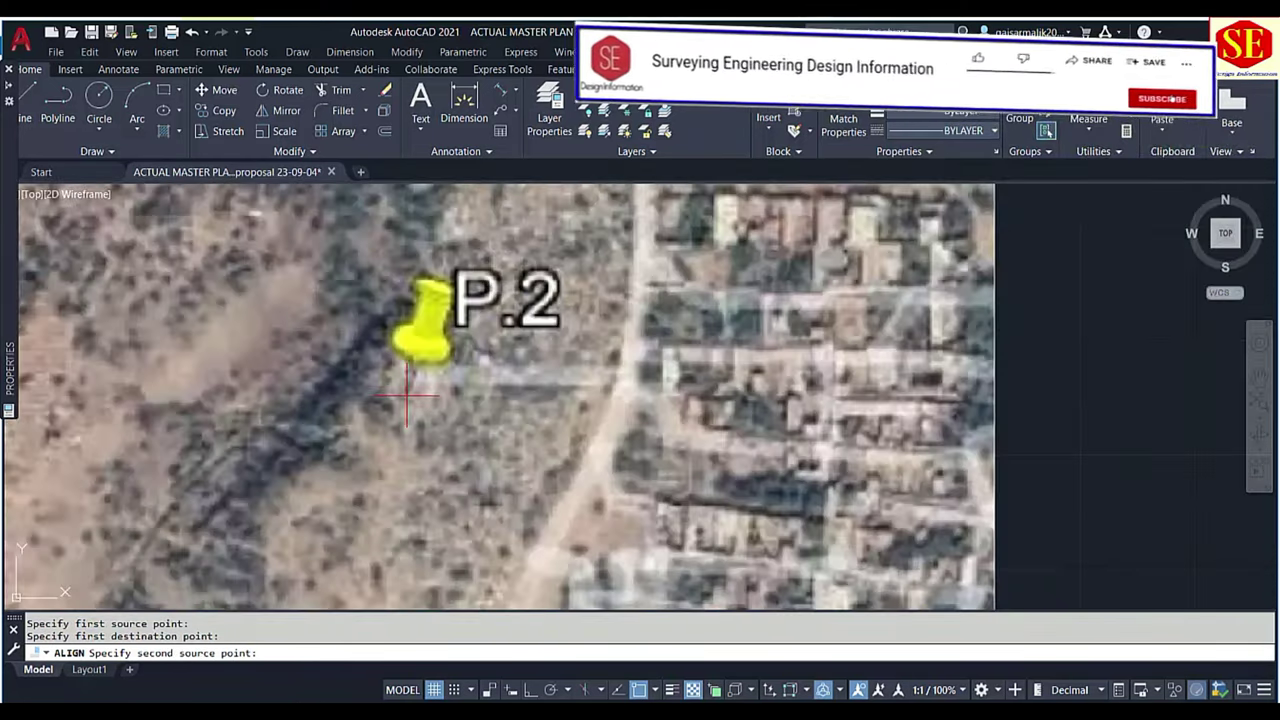
Match the image's P.2 marker to the plan's P.2, then pick the image's P.3 marker
left_click(433, 381)
scroll(433, 381, "down", 5)
scroll(348, 377, "up", 2)
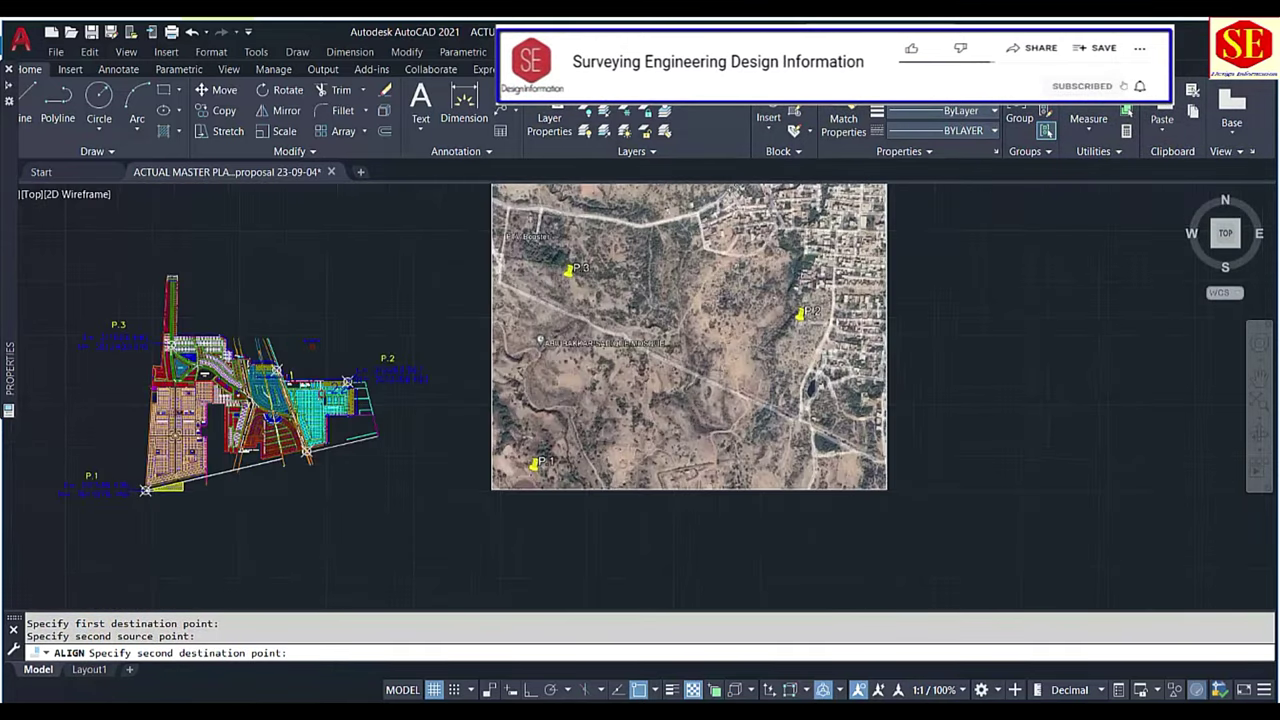
scroll(348, 377, "up", 4)
left_click(697, 305)
scroll(697, 305, "down", 5)
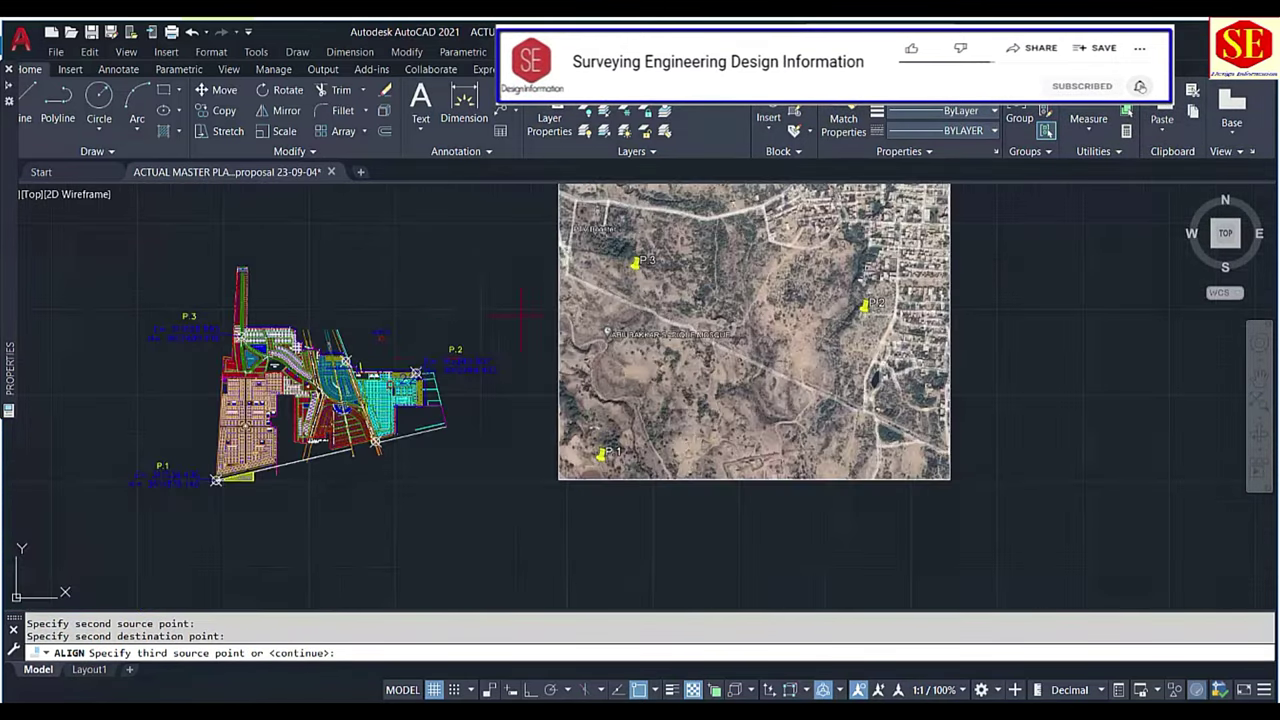
scroll(634, 258, "up", 5)
scroll(566, 295, "up", 3)
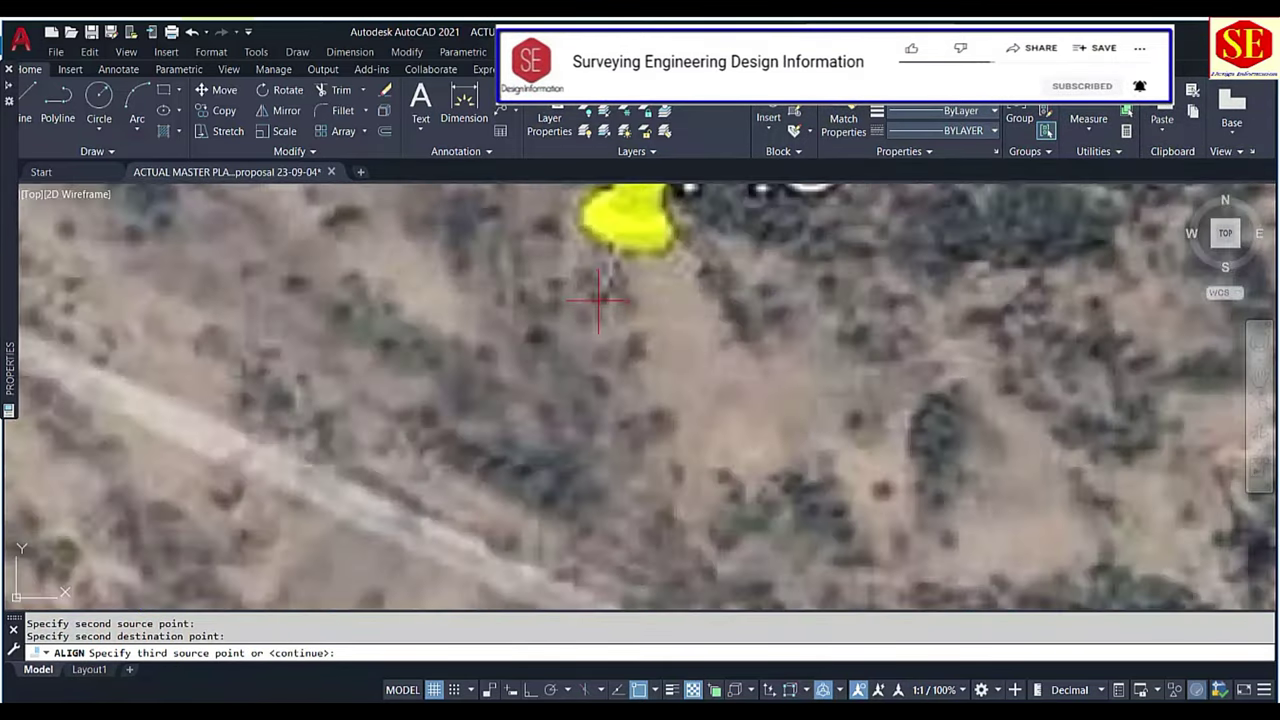
left_click(599, 298)
scroll(605, 290, "down", 5)
scroll(296, 371, "up", 4)
scroll(527, 287, "up", 2)
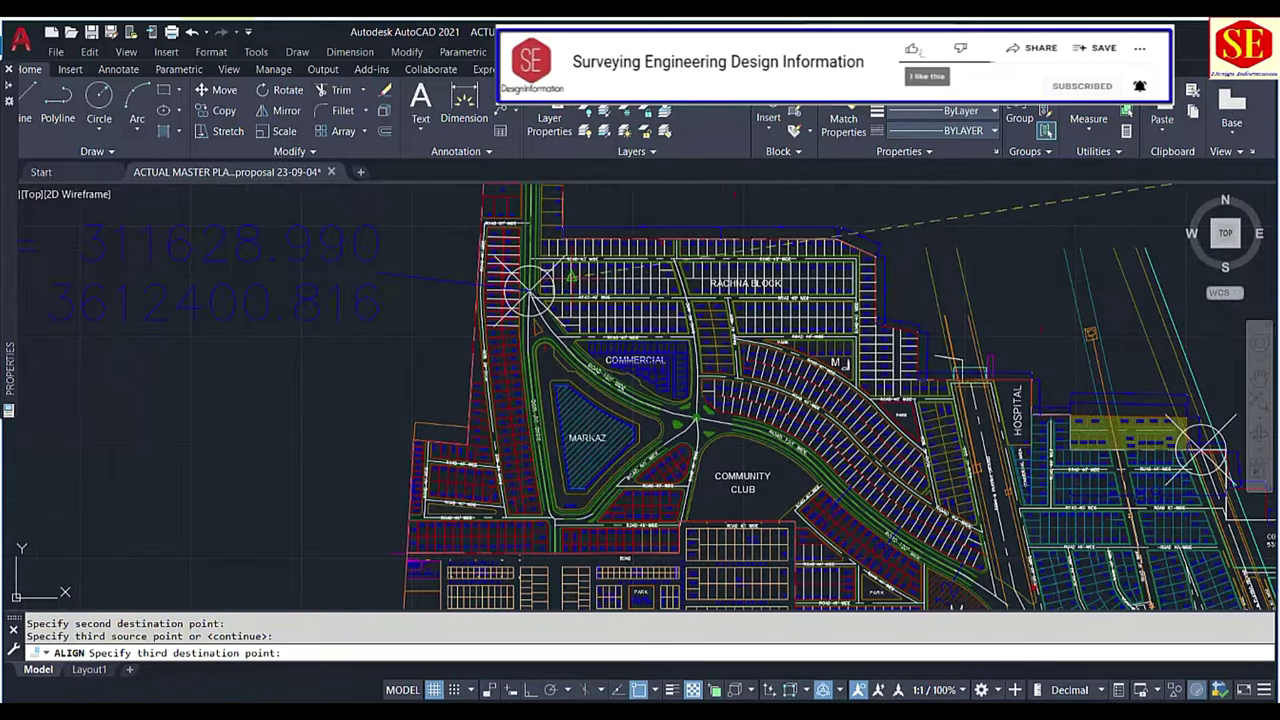
scroll(527, 288, "up", 5)
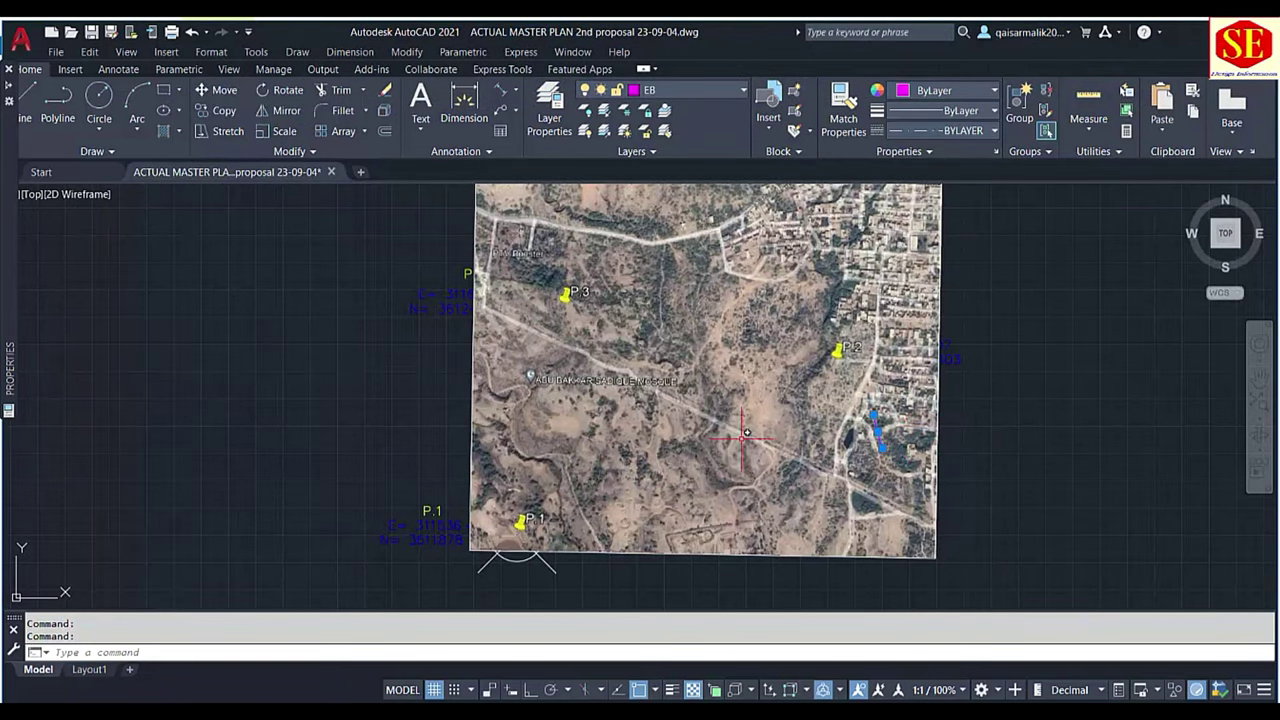
Select the aerial image and send it to the back behind the master plan
left_click(951, 418)
left_click(814, 420)
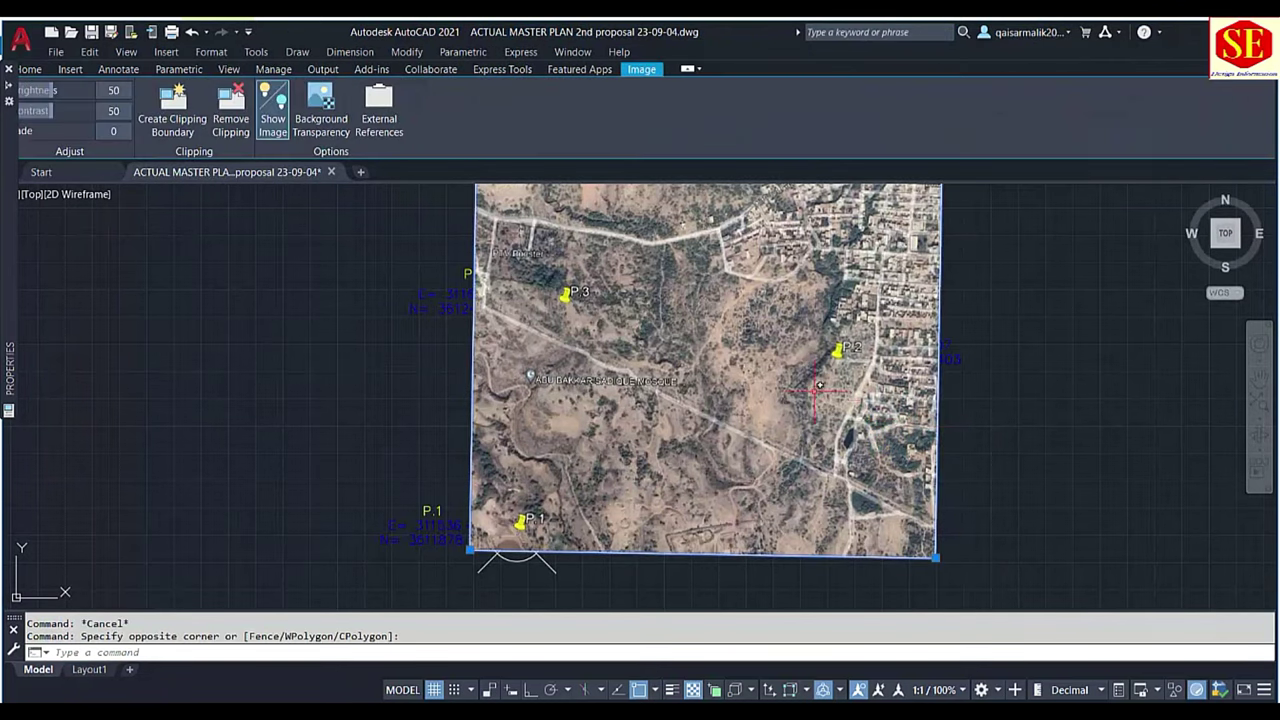
right_click(814, 420)
mouse_move(866, 490)
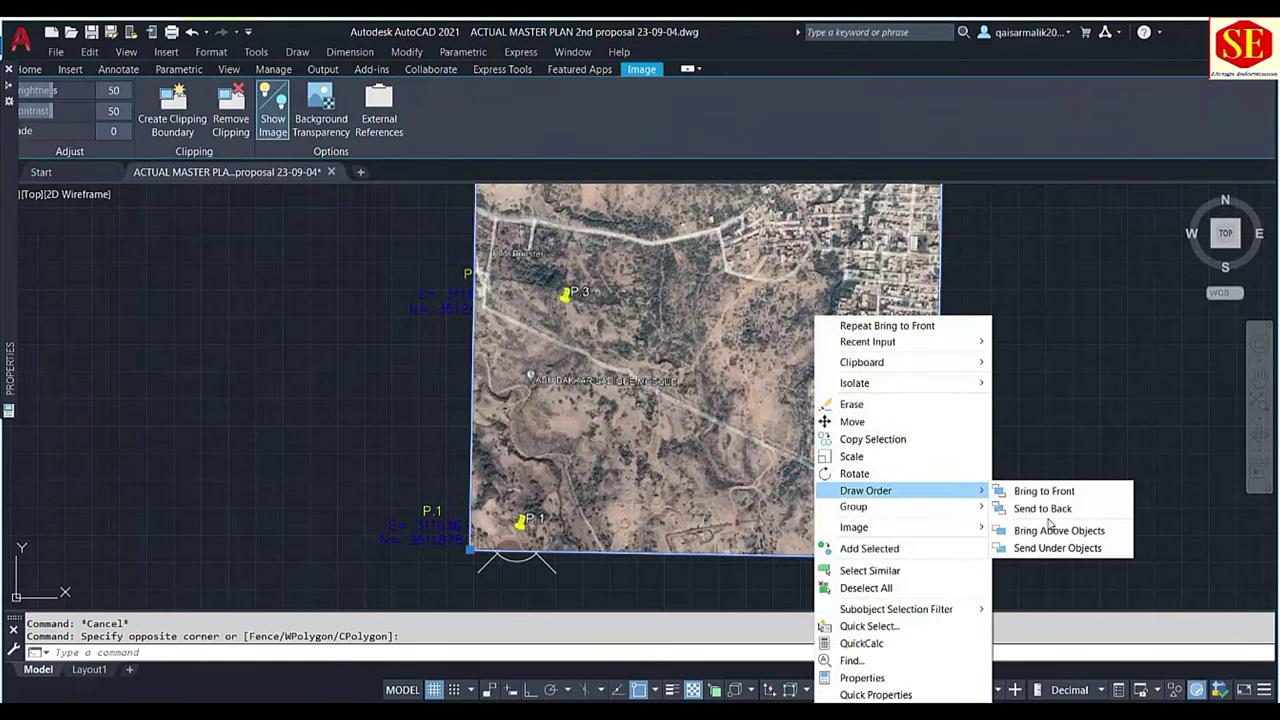
left_click(1045, 508)
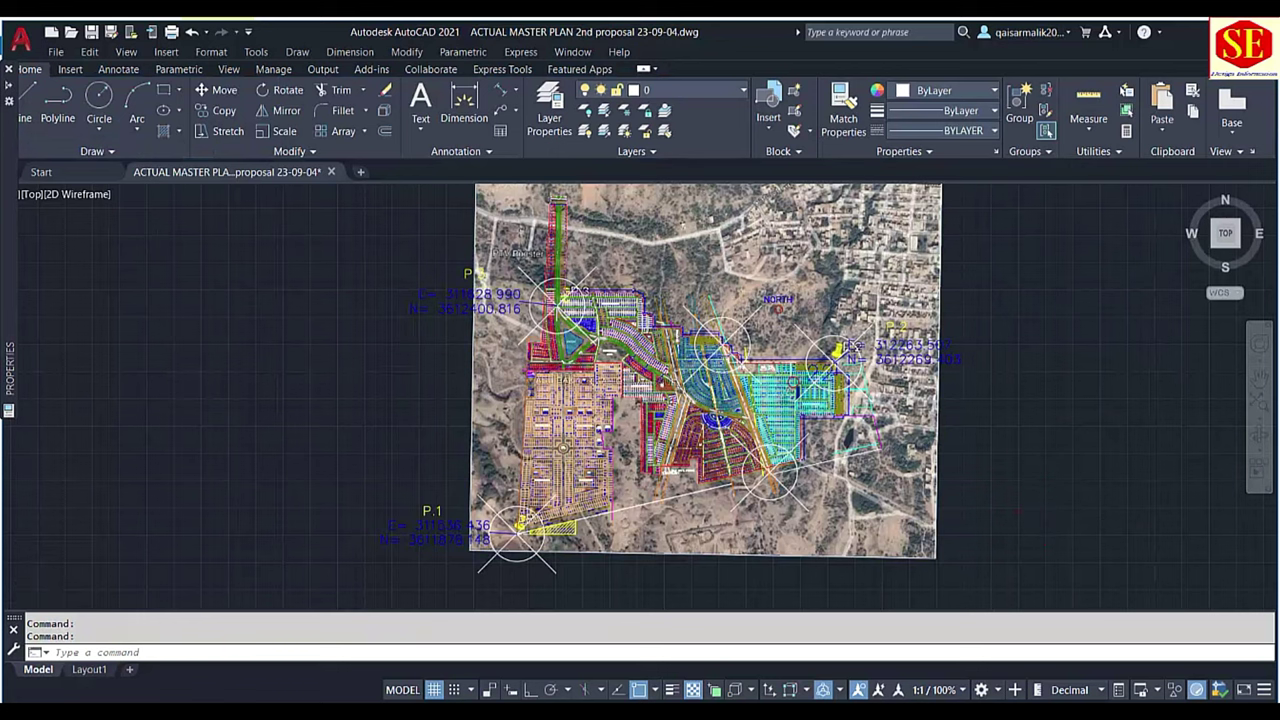
scroll(600, 472, "up", 2)
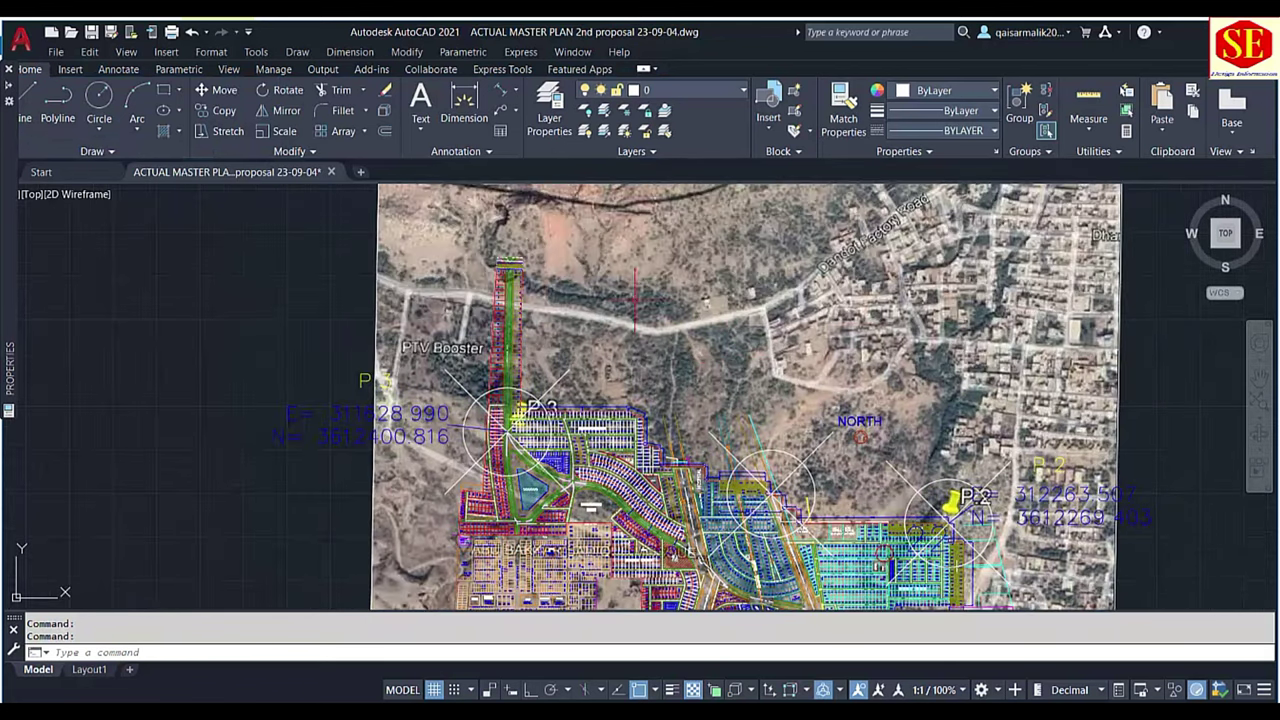
scroll(632, 551, "down", 2)
scroll(696, 343, "down", 4)
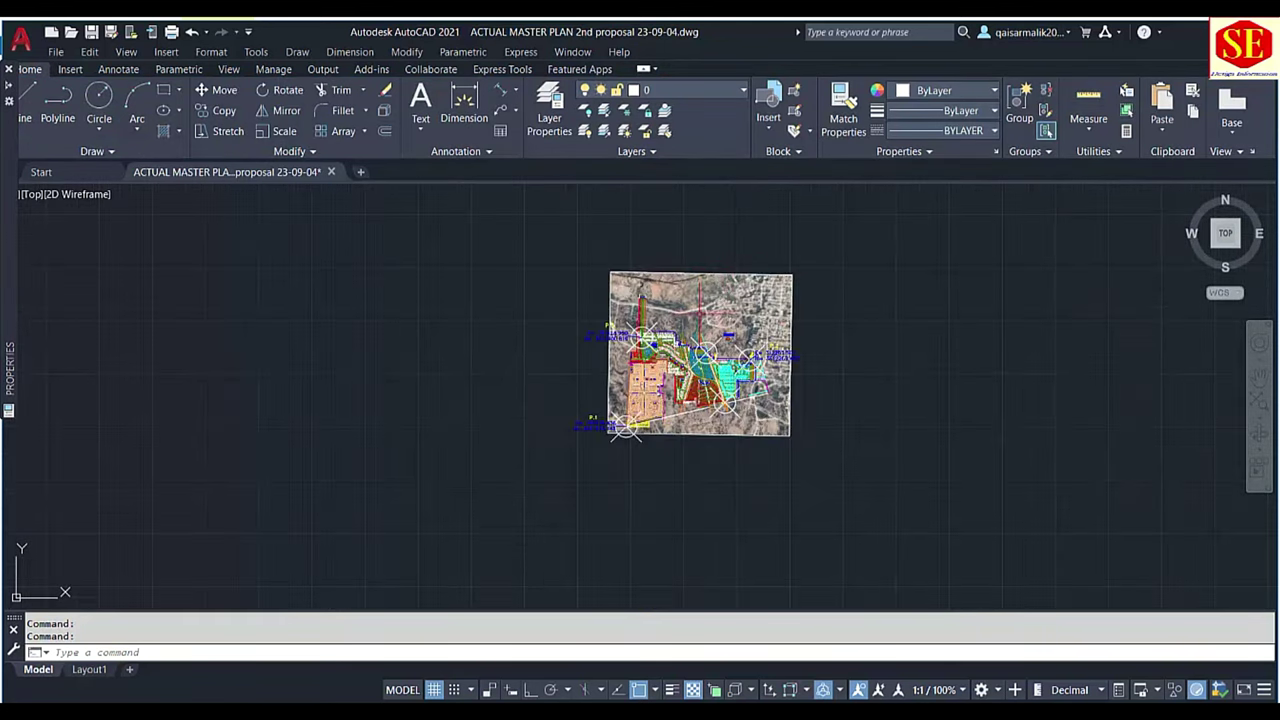
scroll(696, 343, "up", 4)
scroll(697, 342, "up", 4)
type("re")
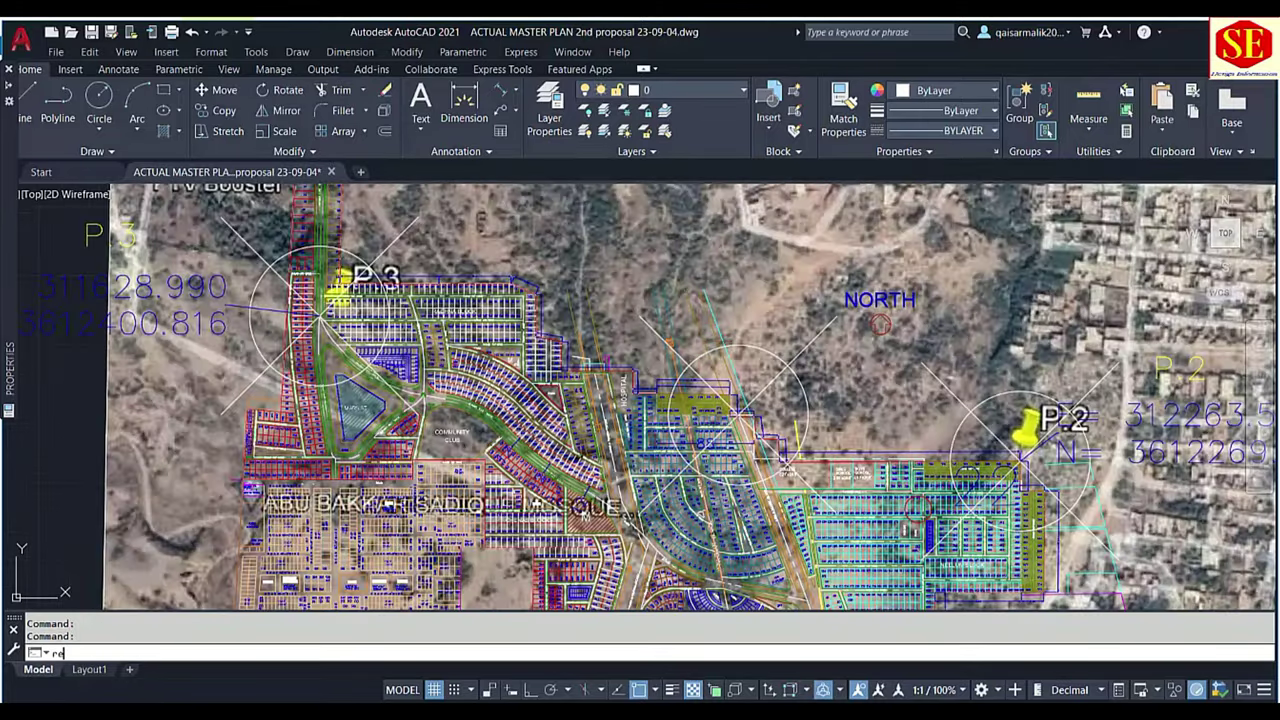
key("Return")
scroll(700, 400, "down", 4)
scroll(707, 447, "up", 3)
scroll(707, 447, "up", 3)
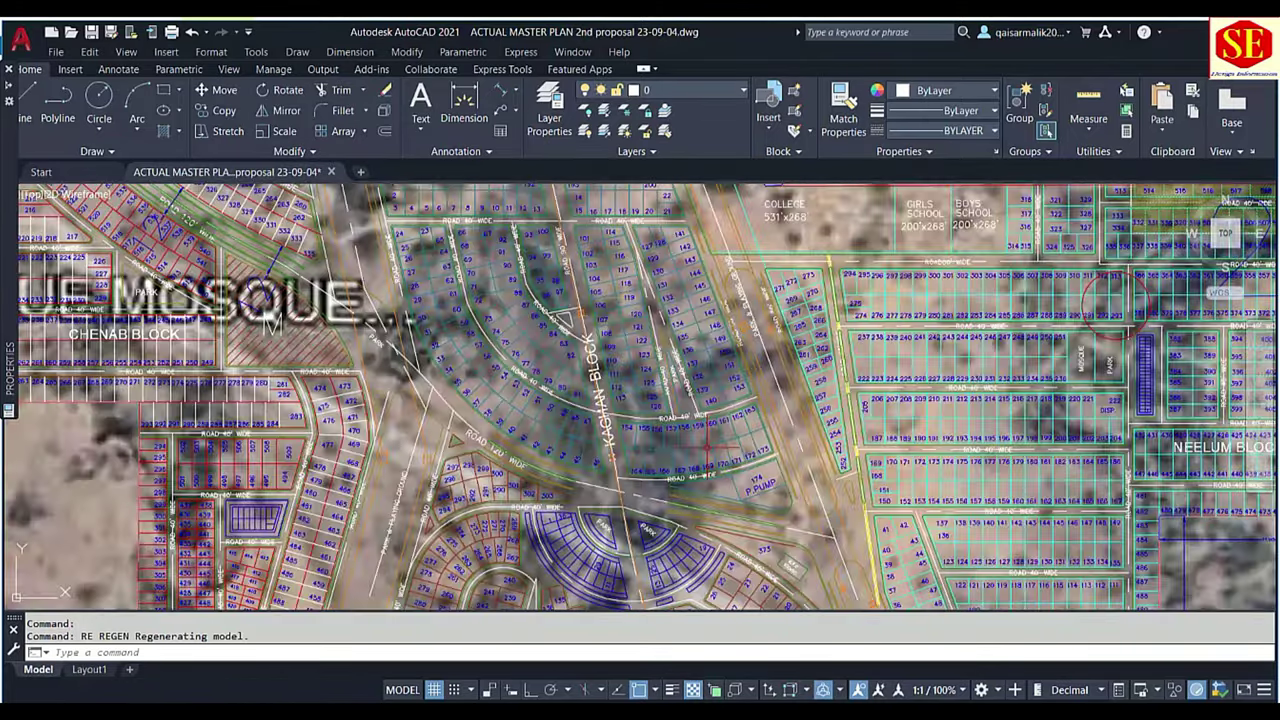
type("RE")
key("Return")
scroll(847, 288, "down", 5)
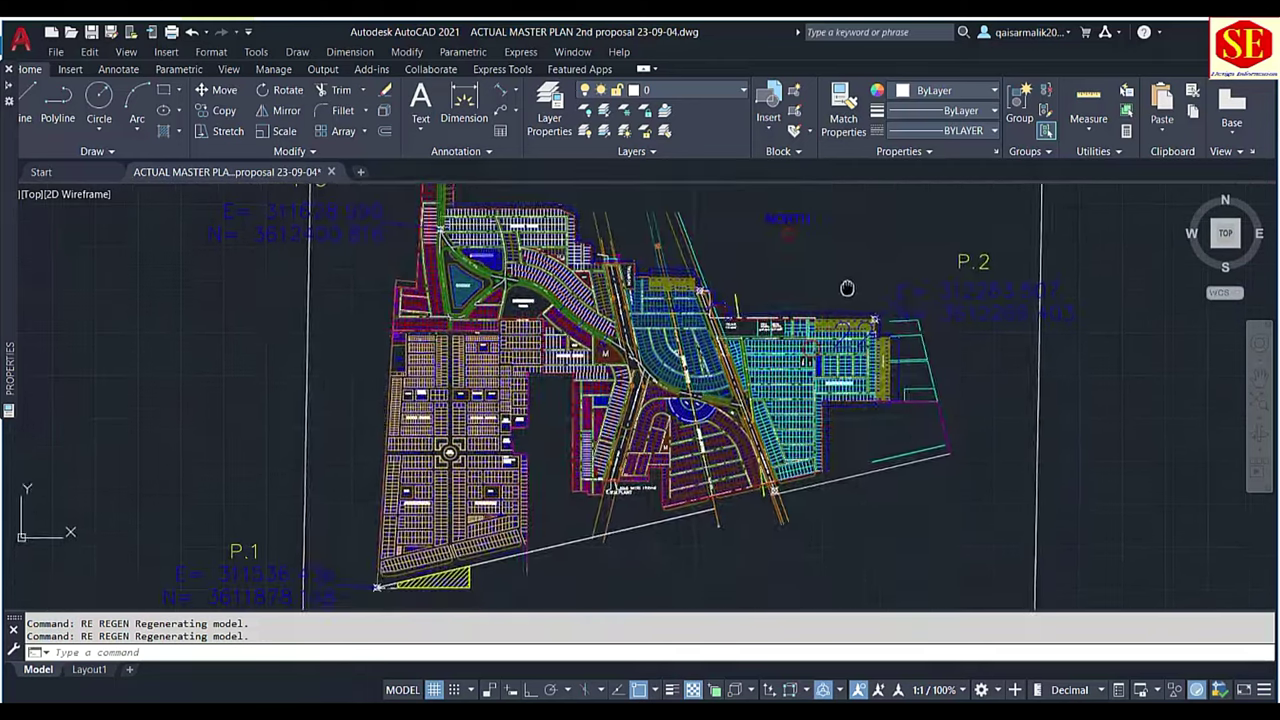
scroll(847, 288, "up", 1)
scroll(830, 334, "down", 3)
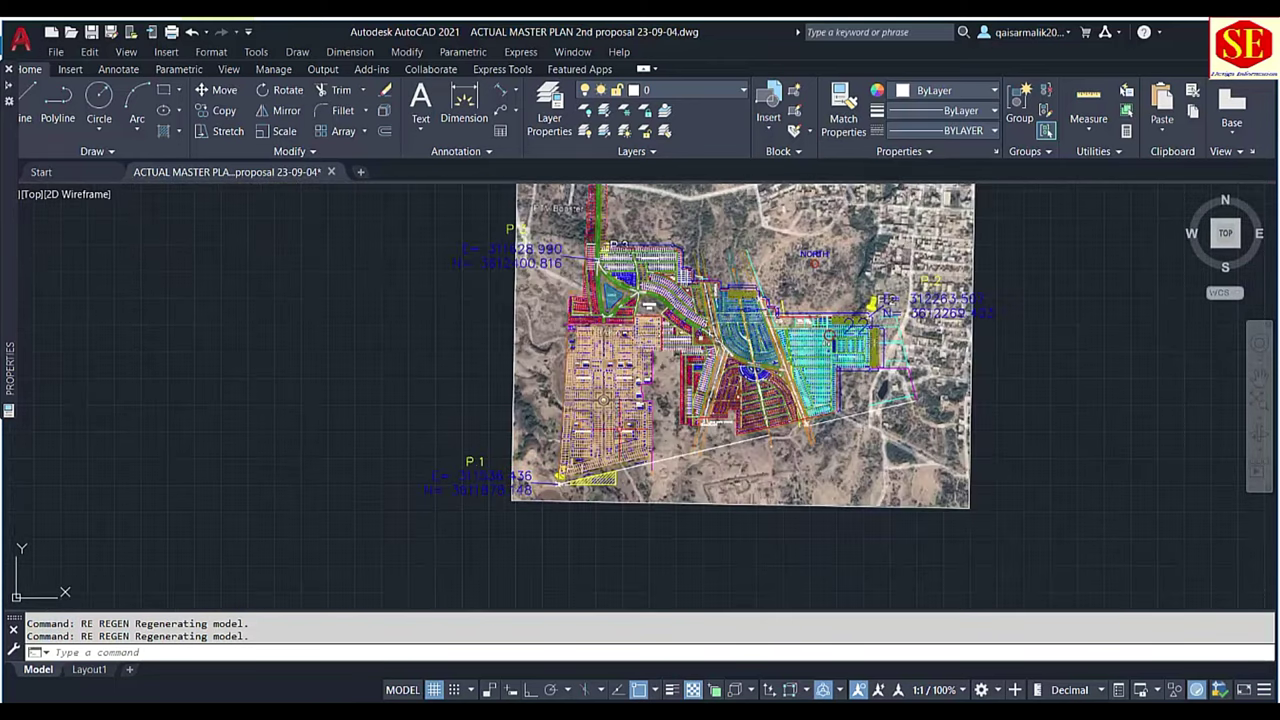
scroll(597, 205, "up", 1)
scroll(597, 205, "up", 3)
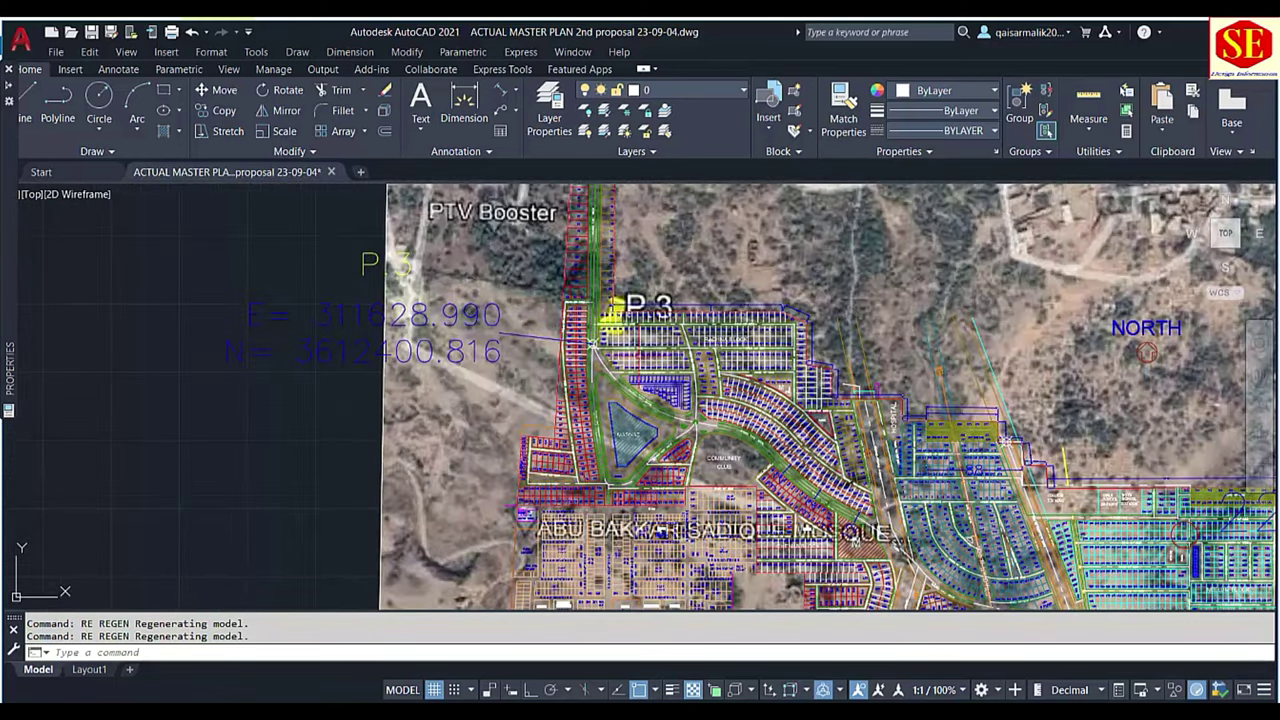
scroll(644, 353, "down", 3)
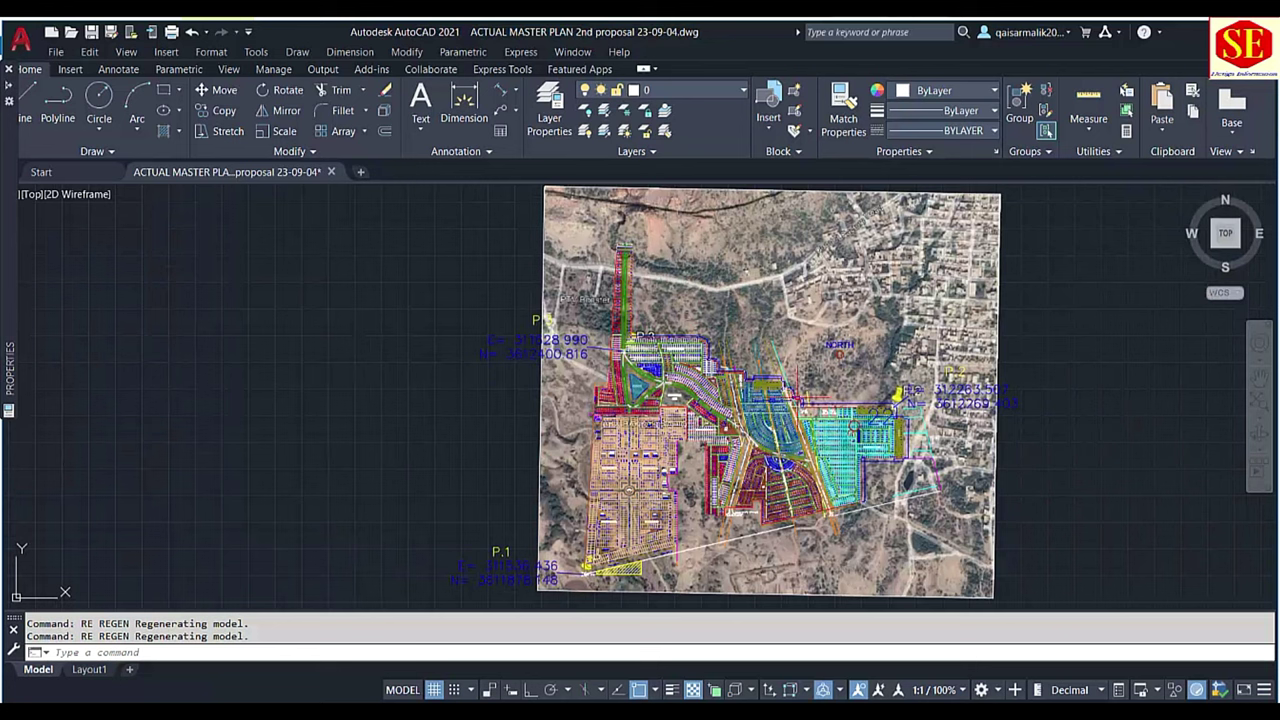
scroll(713, 294, "down", 2)
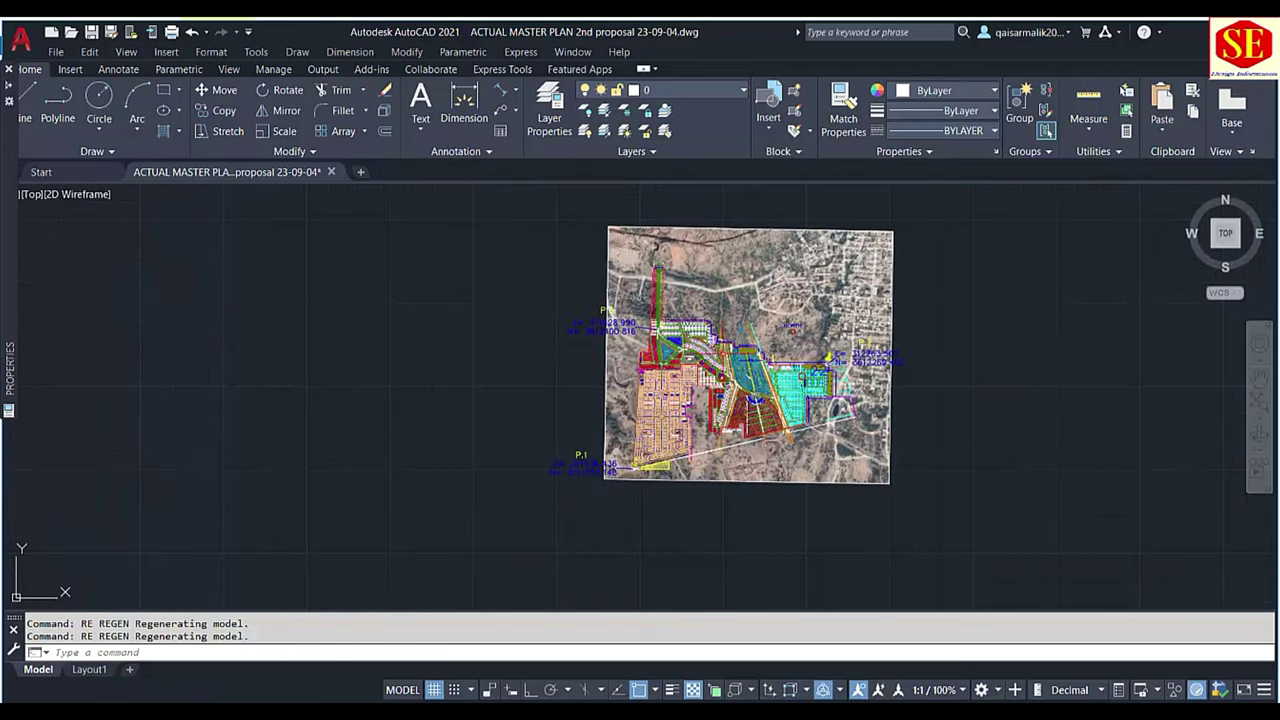
scroll(753, 414, "up", 3)
scroll(700, 386, "up", 2)
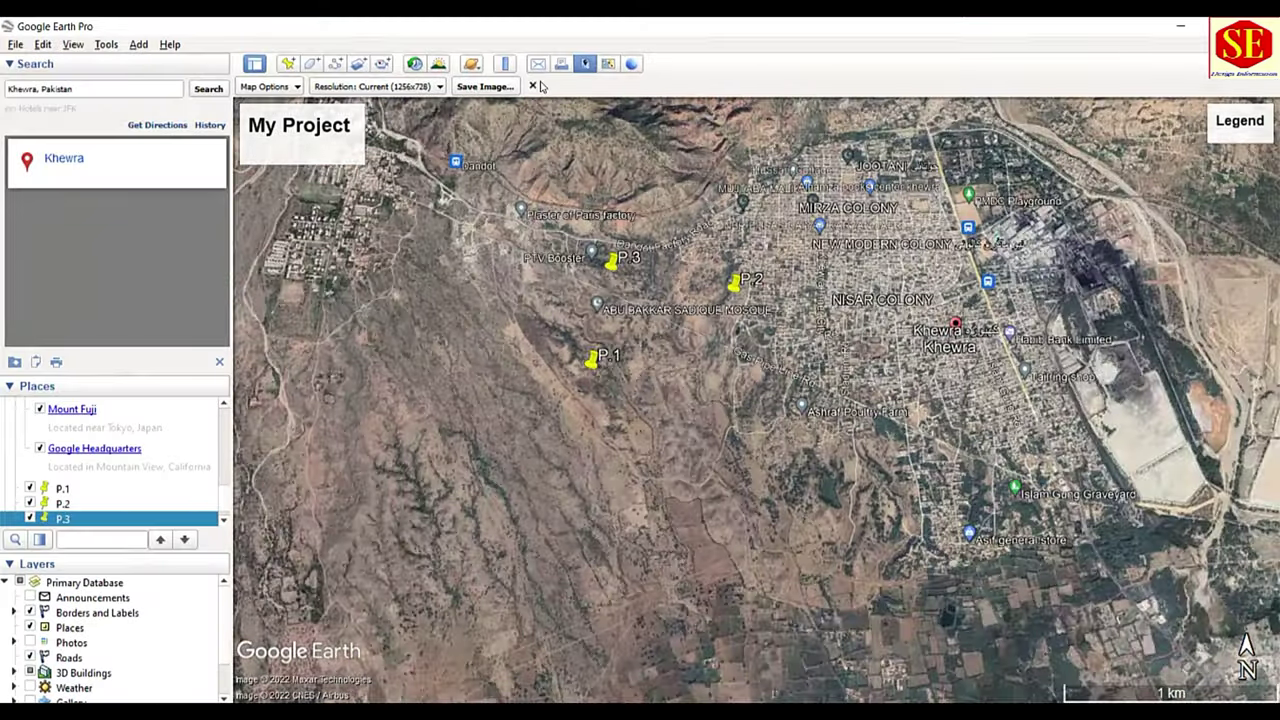
Close the Save Image view, zoom out to the globe centred on Asia, and select the Khewra search text
left_click(533, 86)
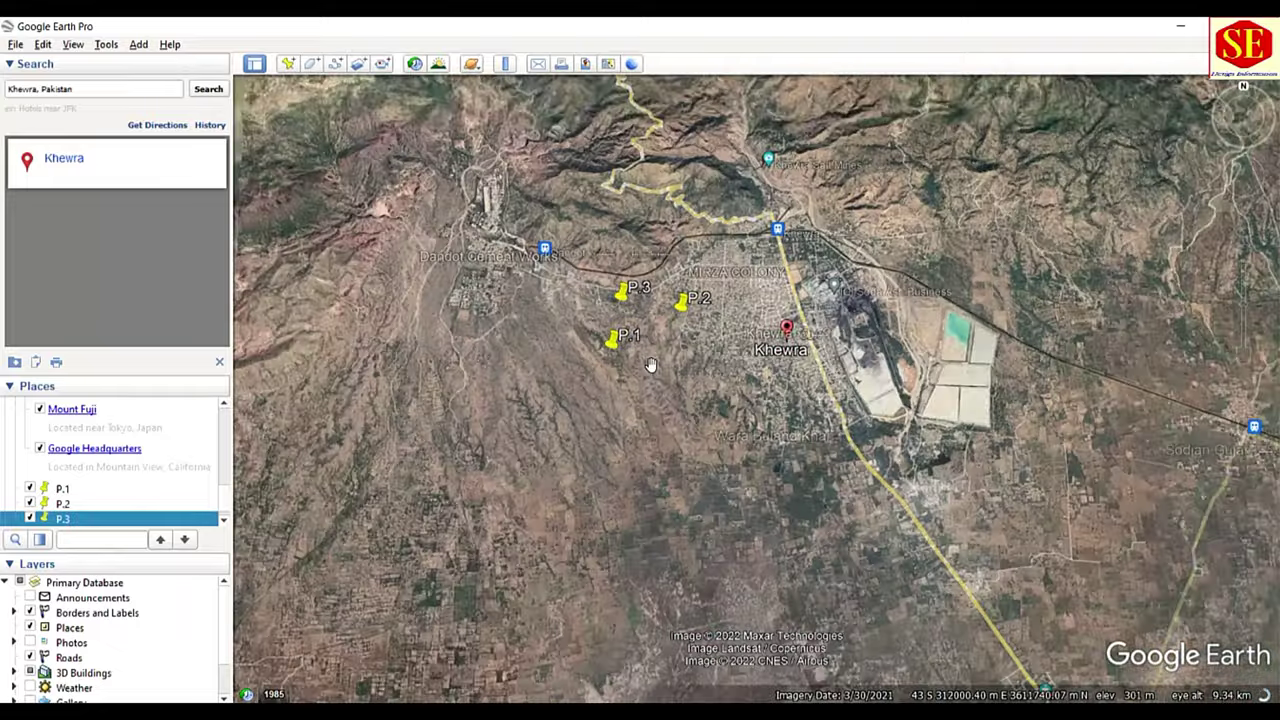
scroll(650, 365, "down", 5)
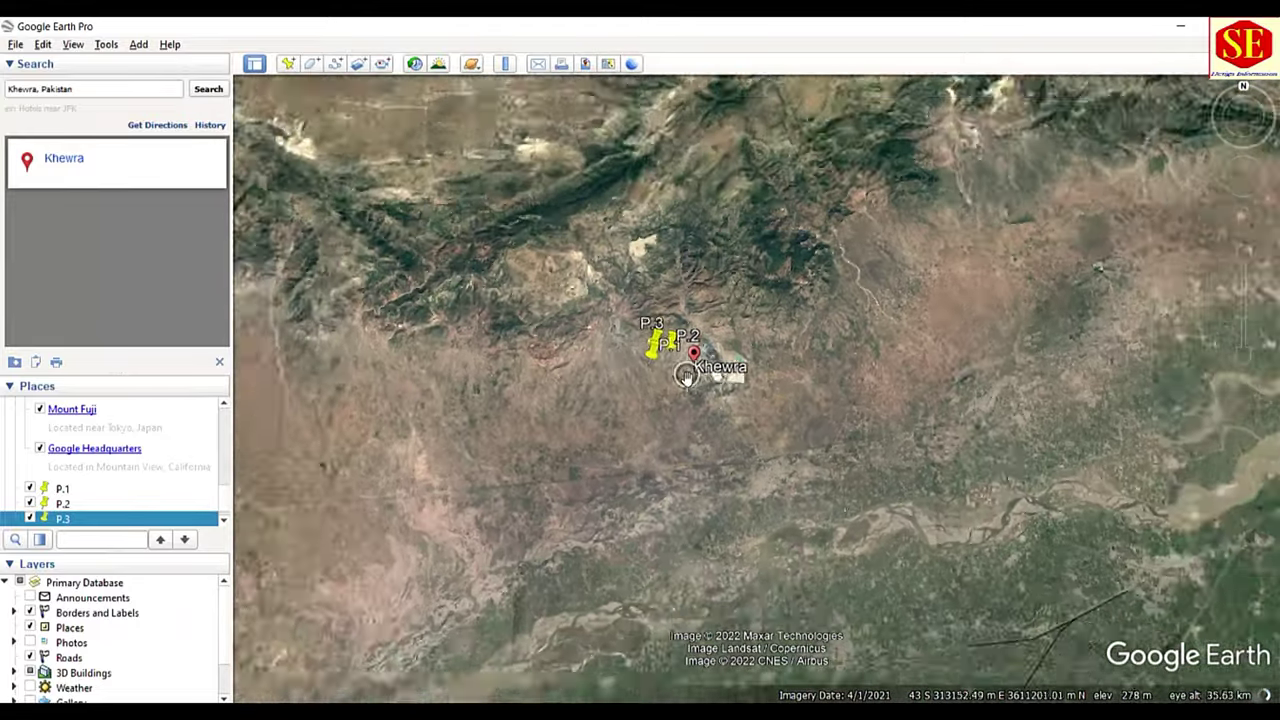
scroll(685, 375, "down", 5)
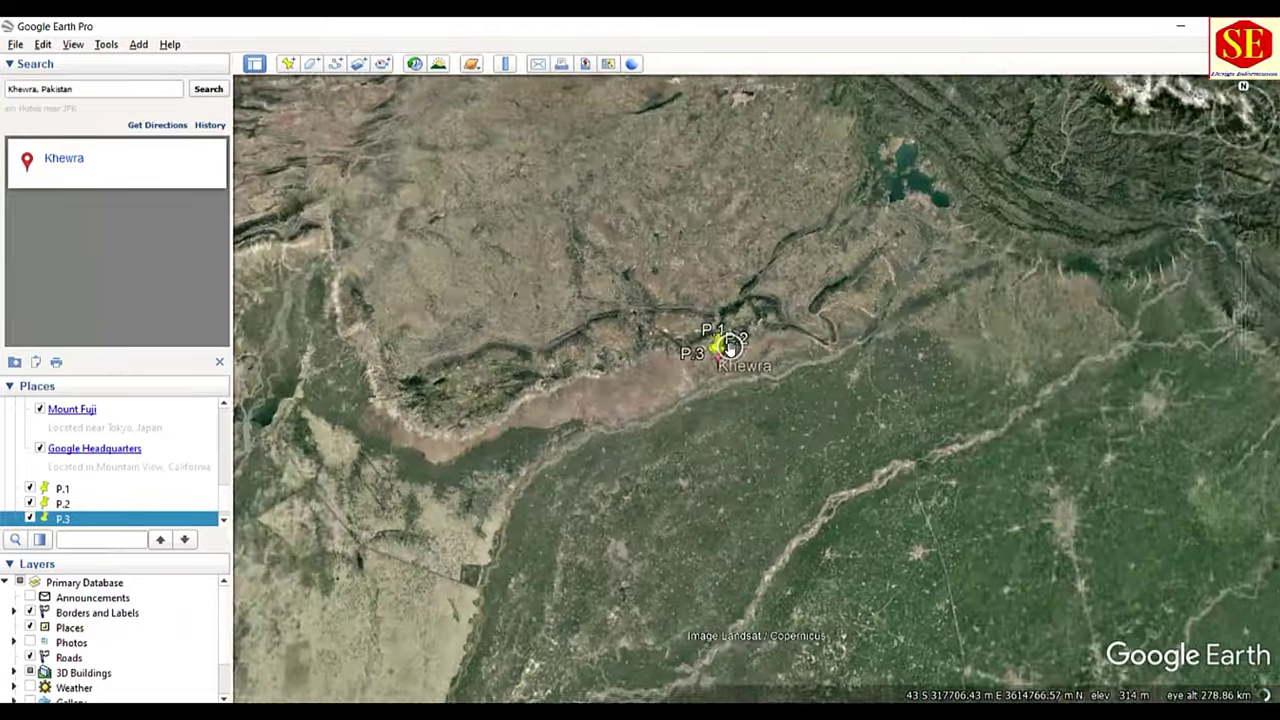
scroll(730, 345, "down", 5)
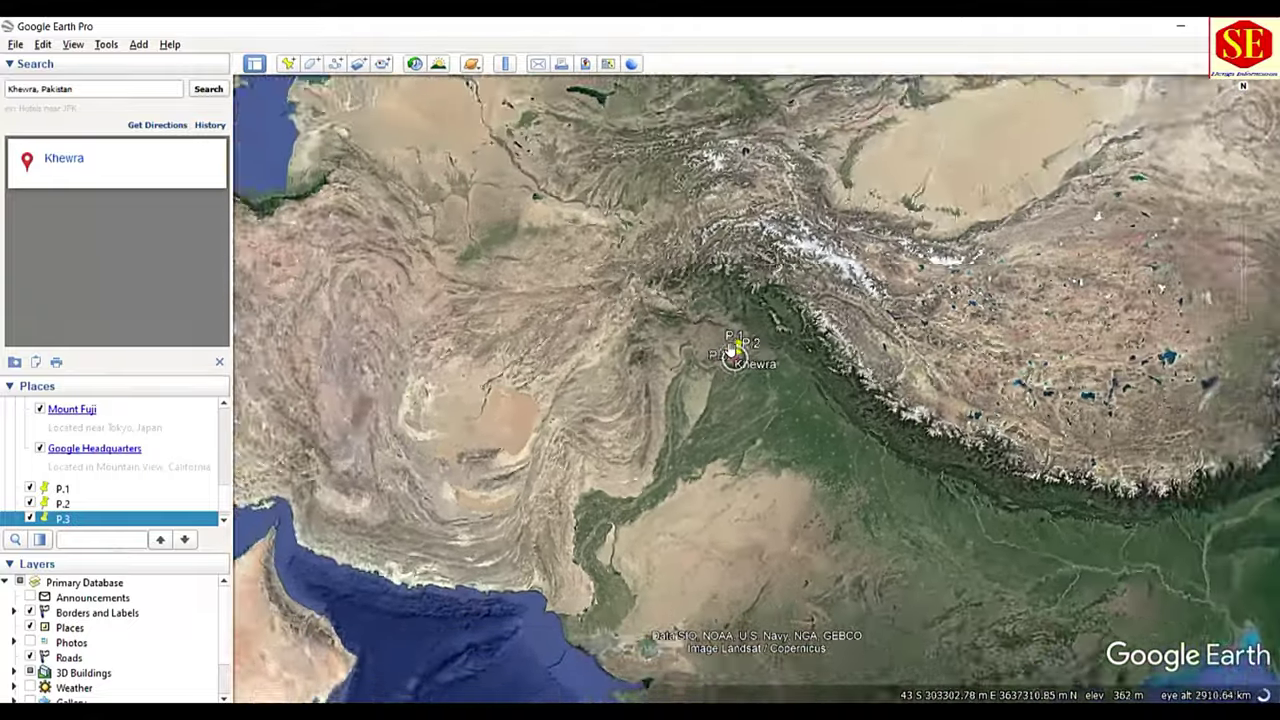
scroll(733, 352, "down", 5)
mouse_move(733, 352)
left_mouse_down()
mouse_move(598, 361)
mouse_move(914, 380)
left_mouse_up()
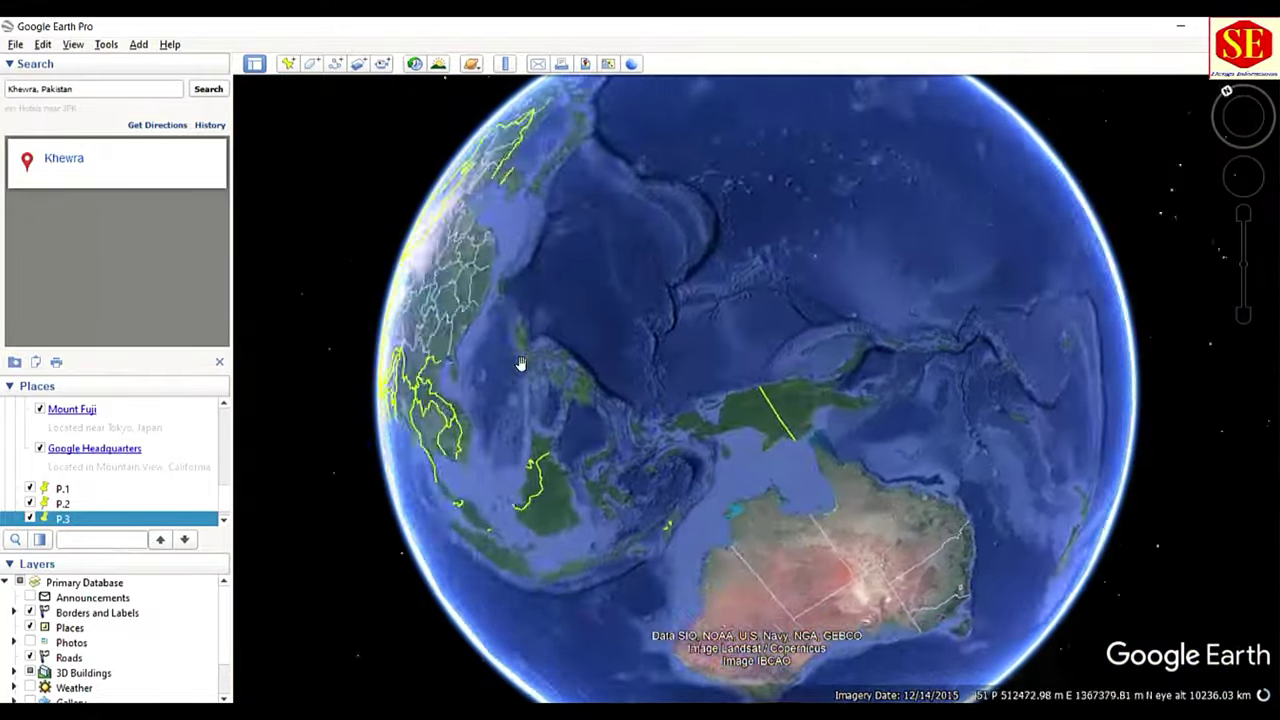
left_click(51, 92)
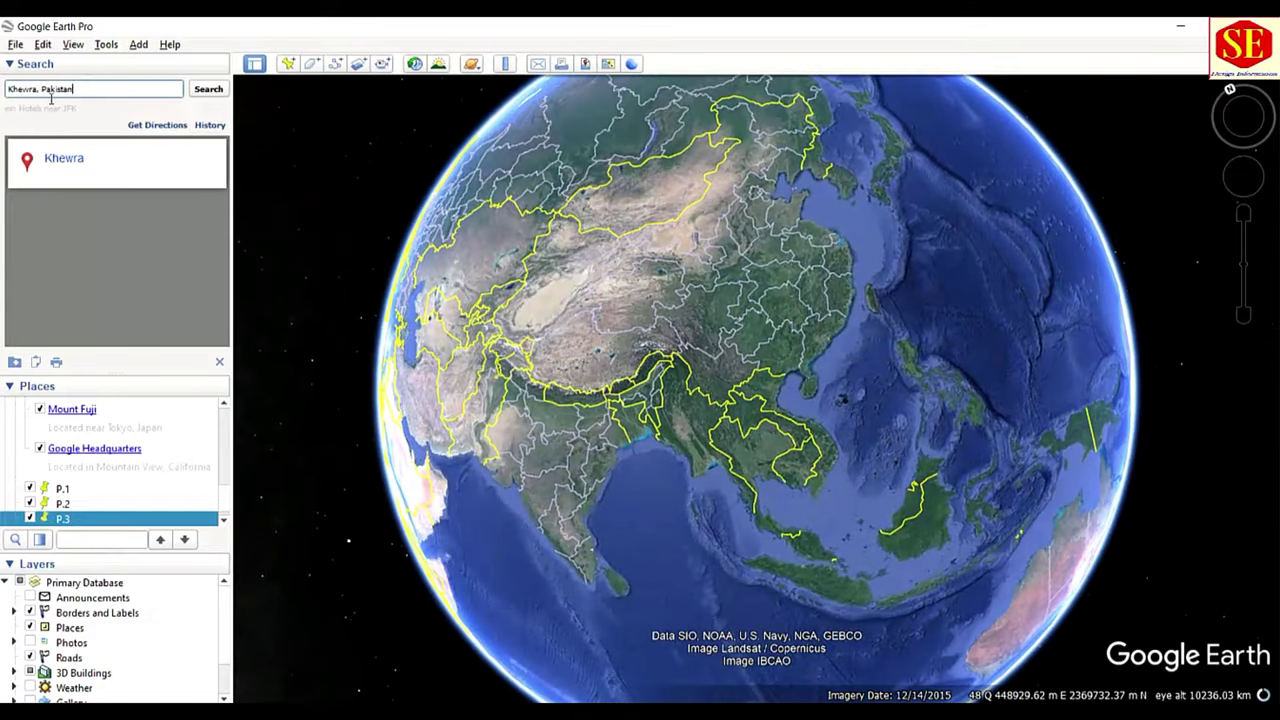
triple_click(51, 95)
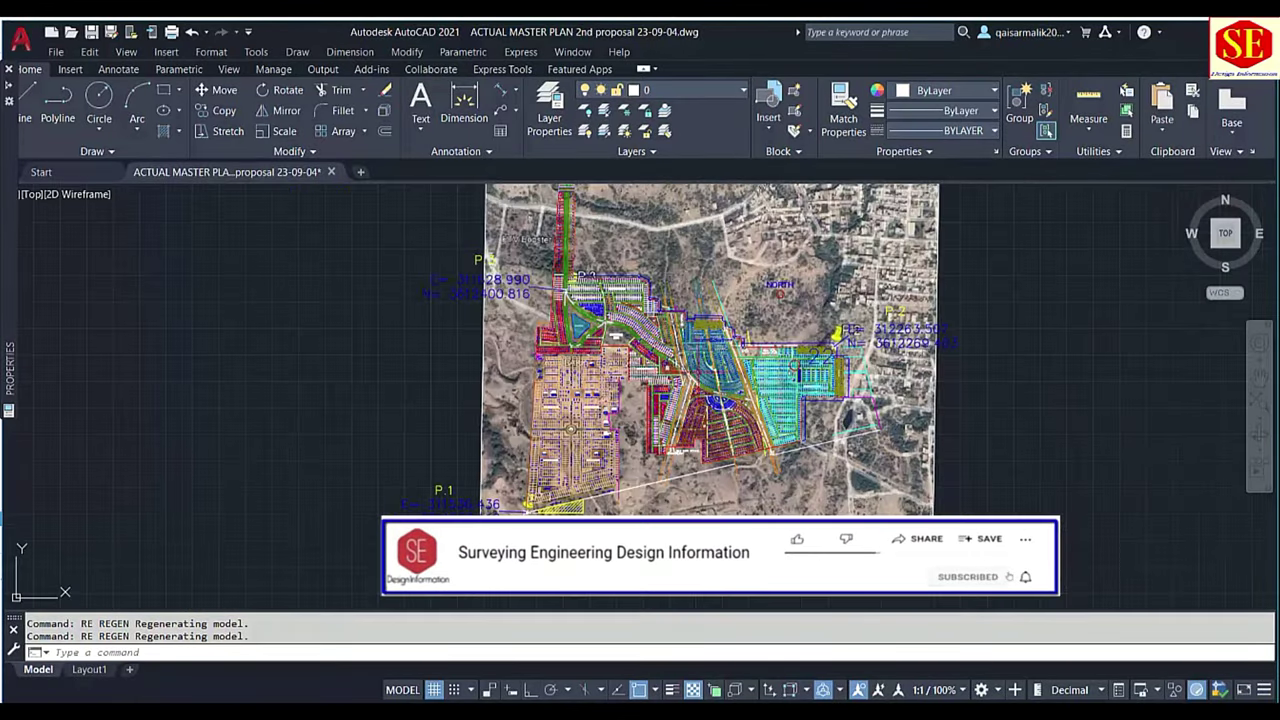
scroll(657, 335, "up", 3)
scroll(690, 370, "down", 3)
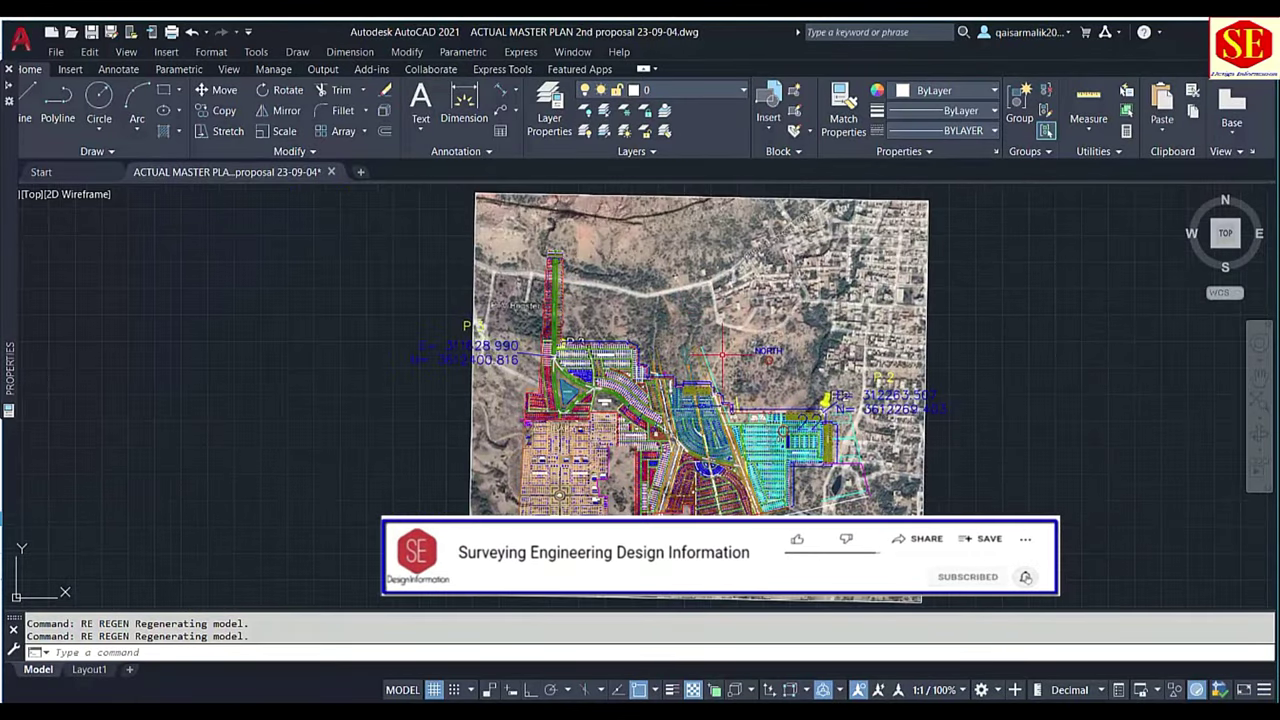